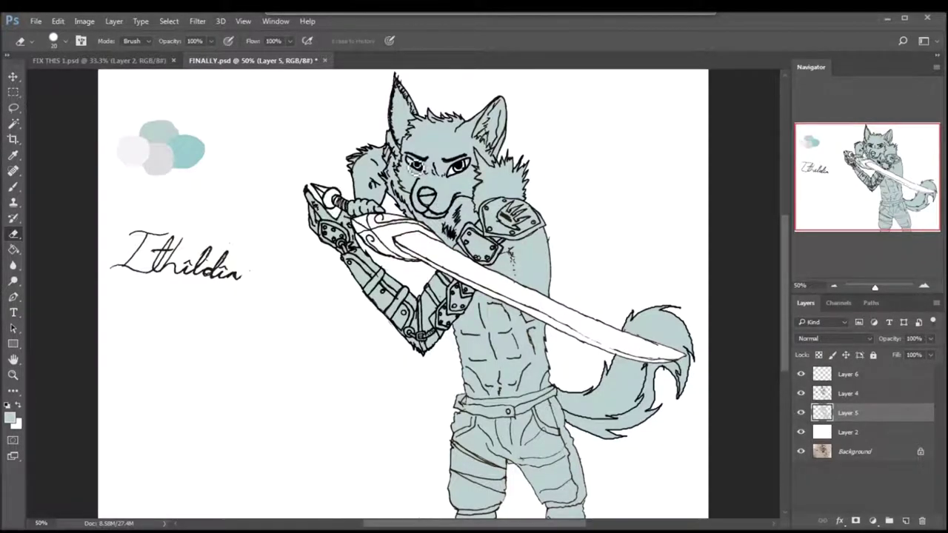
Step: Erase the blue-green fur colour from the belt and trousers on Layer 5
{"action": "left_click_drag", "start_coordinate": [553, 400], "coordinate": [457, 404]}
{"action": "mouse_move", "coordinate": [554, 400]}
{"action": "left_mouse_down"}
{"action": "mouse_move", "coordinate": [566, 419]}
{"action": "mouse_move", "coordinate": [511, 418]}
{"action": "left_mouse_up"}
{"action": "left_click_drag", "start_coordinate": [548, 511], "coordinate": [587, 502]}
{"action": "mouse_move", "coordinate": [497, 513]}
{"action": "left_mouse_down"}
{"action": "mouse_move", "coordinate": [457, 501]}
{"action": "mouse_move", "coordinate": [463, 408]}
{"action": "left_mouse_up"}
{"action": "left_click_drag", "start_coordinate": [578, 451], "coordinate": [576, 485]}
{"action": "mouse_move", "coordinate": [474, 414]}
{"action": "left_mouse_down"}
{"action": "mouse_move", "coordinate": [533, 422]}
{"action": "mouse_move", "coordinate": [556, 481]}
{"action": "mouse_move", "coordinate": [459, 474]}
{"action": "mouse_move", "coordinate": [474, 503]}
{"action": "left_mouse_up"}
Step: Erase the fur colour from the shoulder plate and forearm bracer, refining the elbow area with a 14 px eraser
{"action": "key", "text": "bracketright"}
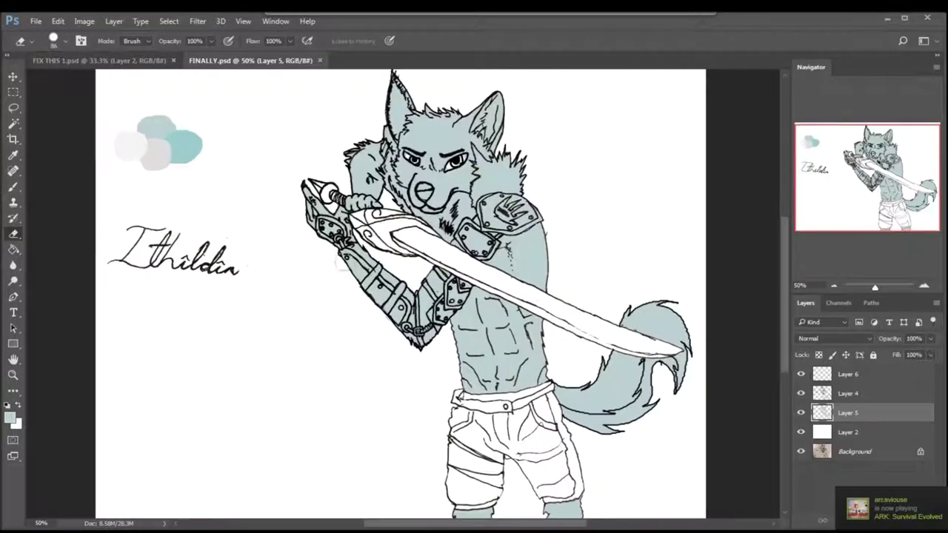
{"action": "left_click", "coordinate": [411, 324]}
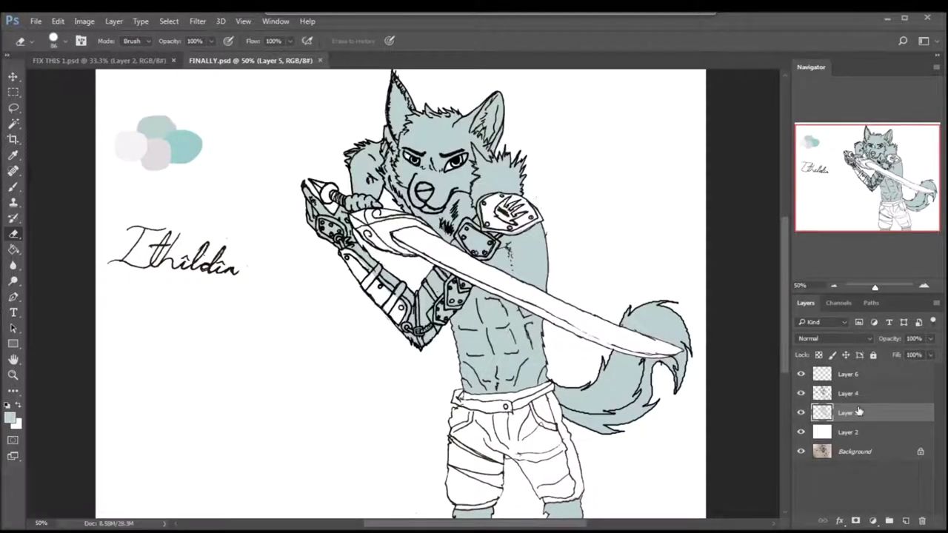
{"action": "key", "text": "bracketleft"}
{"action": "key", "text": "bracketleft"}
{"action": "key", "text": "bracketleft"}
{"action": "key", "text": "bracketleft"}
{"action": "key", "text": "bracketleft"}
{"action": "key", "text": "bracketleft"}
{"action": "key", "text": "bracketleft"}
{"action": "left_click_drag", "start_coordinate": [422, 330], "coordinate": [434, 337]}
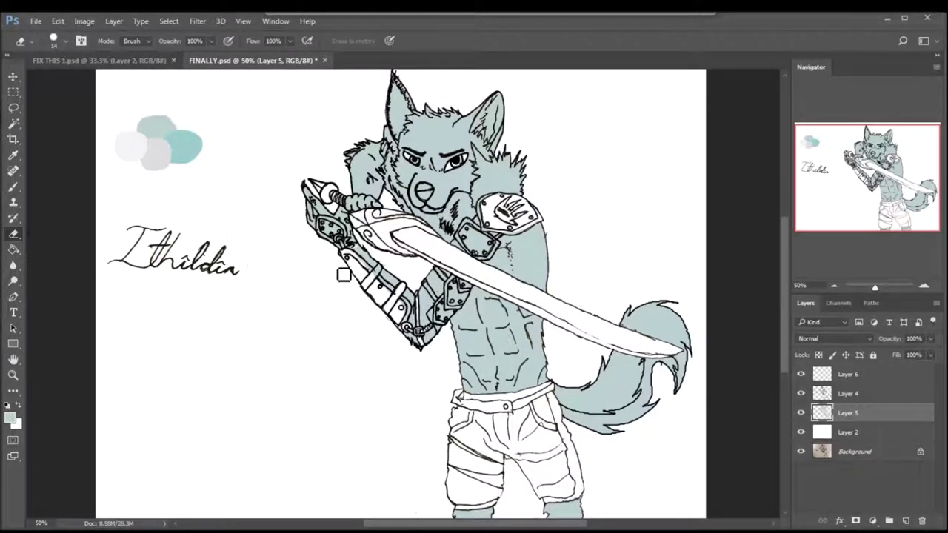
Step: Erase the fur colour from the elbow plates, the small chest plate and the wolf's nose
{"action": "key", "text": "ctrl+plus"}
{"action": "key", "text": "ctrl+plus"}
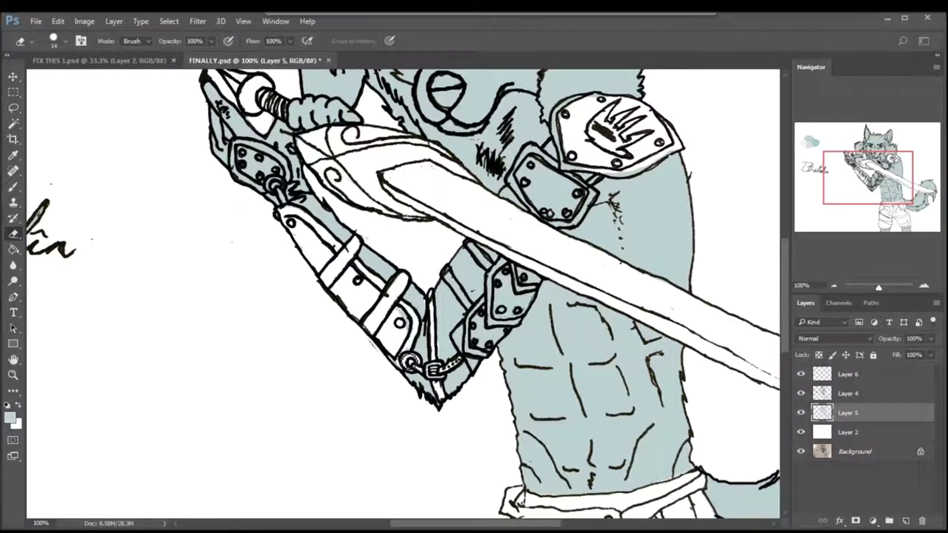
{"action": "mouse_move", "coordinate": [489, 357]}
{"action": "left_mouse_down"}
{"action": "mouse_move", "coordinate": [527, 304]}
{"action": "mouse_move", "coordinate": [511, 266]}
{"action": "mouse_move", "coordinate": [466, 300]}
{"action": "mouse_move", "coordinate": [474, 329]}
{"action": "left_mouse_up"}
{"action": "mouse_move", "coordinate": [532, 191]}
{"action": "left_mouse_down"}
{"action": "mouse_move", "coordinate": [578, 227]}
{"action": "mouse_move", "coordinate": [609, 175]}
{"action": "mouse_move", "coordinate": [660, 161]}
{"action": "mouse_move", "coordinate": [603, 99]}
{"action": "mouse_move", "coordinate": [563, 122]}
{"action": "mouse_move", "coordinate": [567, 175]}
{"action": "mouse_move", "coordinate": [548, 154]}
{"action": "mouse_move", "coordinate": [536, 164]}
{"action": "mouse_move", "coordinate": [539, 214]}
{"action": "left_mouse_up"}
{"action": "mouse_move", "coordinate": [518, 276]}
{"action": "left_mouse_down"}
{"action": "mouse_move", "coordinate": [482, 337]}
{"action": "mouse_move", "coordinate": [519, 293]}
{"action": "mouse_move", "coordinate": [493, 327]}
{"action": "left_mouse_up"}
{"action": "scroll", "coordinate": [519, 319], "scroll_direction": "up", "scroll_amount": 3}
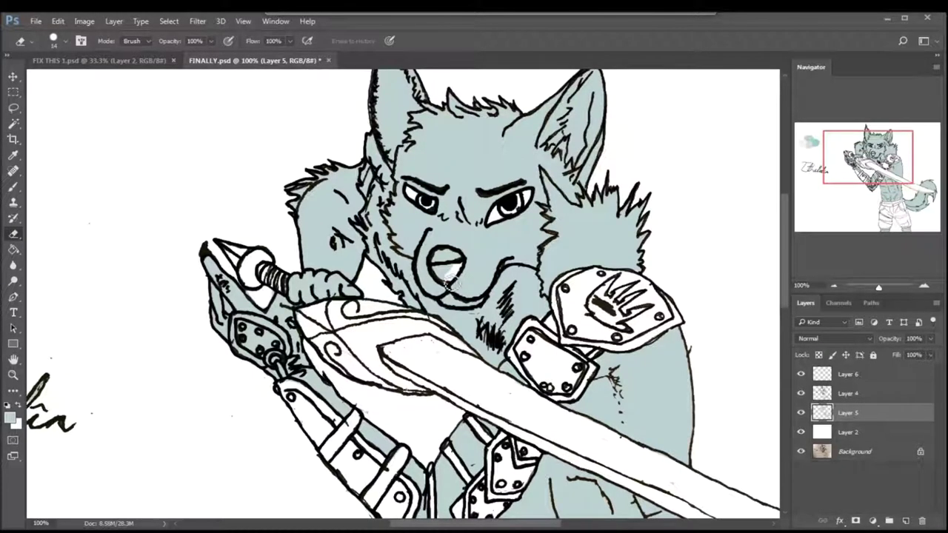
Step: Duplicate the line art on Layer 4 and hide the copy
{"action": "left_click", "coordinate": [833, 285]}
{"action": "left_click", "coordinate": [844, 393]}
{"action": "key", "text": "ctrl+j"}
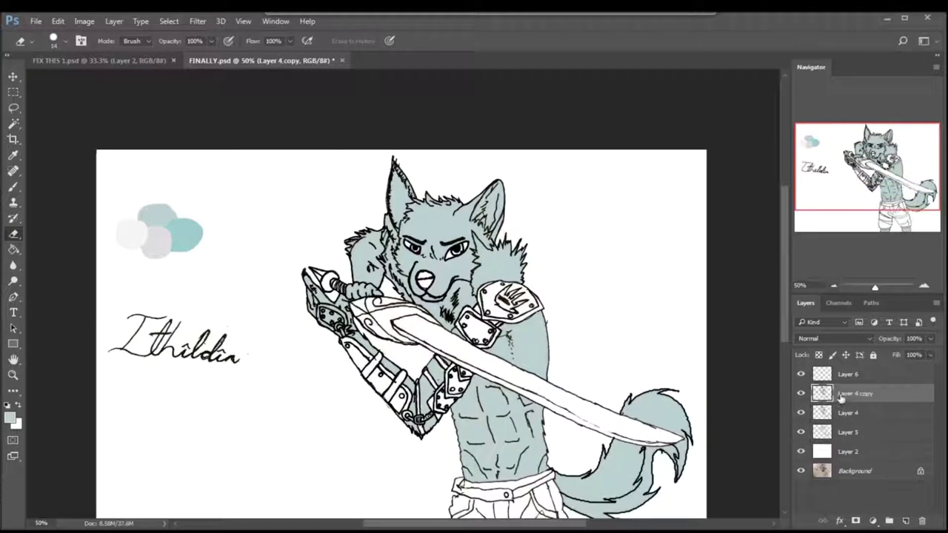
{"action": "left_click", "coordinate": [799, 394]}
Step: Add a new layer and brush teal fur strokes over the torso and upper arm with the 90 px fur brush
{"action": "key", "text": "b"}
{"action": "left_click", "coordinate": [271, 180]}
{"action": "left_click", "coordinate": [394, 203]}
{"action": "left_click", "coordinate": [63, 40]}
{"action": "scroll", "coordinate": [63, 182], "scroll_direction": "down", "scroll_amount": 5}
{"action": "left_click", "coordinate": [167, 64]}
{"action": "left_click", "coordinate": [208, 259]}
{"action": "key", "text": "Escape"}
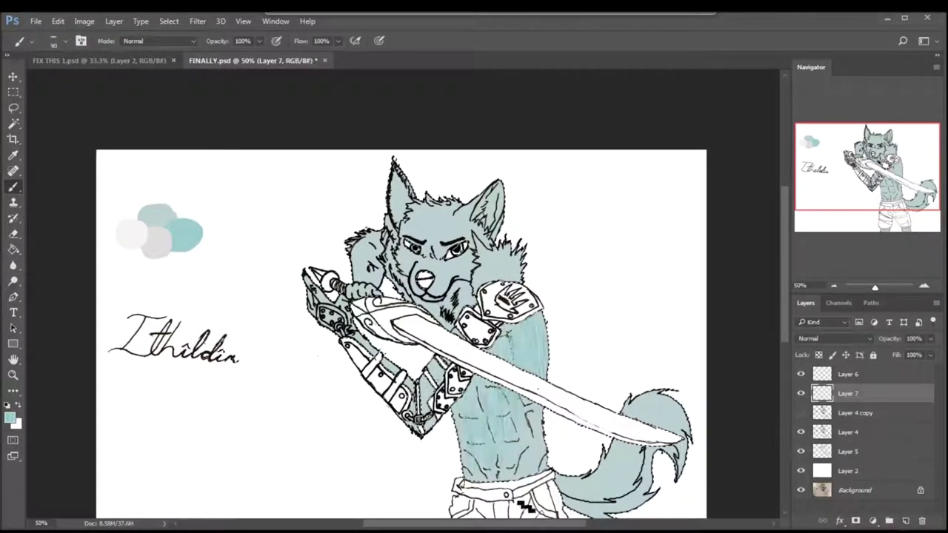
Step: Move Layer 7 below the Layer 4 line art and set the fur brush to 46 px with a light grey colour
{"action": "left_click_drag", "start_coordinate": [848, 393], "coordinate": [848, 437]}
{"action": "mouse_move", "coordinate": [430, 272]}
{"action": "left_mouse_down"}
{"action": "mouse_move", "coordinate": [411, 307]}
{"action": "mouse_move", "coordinate": [490, 462]}
{"action": "mouse_move", "coordinate": [465, 433]}
{"action": "mouse_move", "coordinate": [498, 379]}
{"action": "mouse_move", "coordinate": [539, 499]}
{"action": "mouse_move", "coordinate": [543, 382]}
{"action": "mouse_move", "coordinate": [491, 296]}
{"action": "mouse_move", "coordinate": [445, 359]}
{"action": "left_mouse_up"}
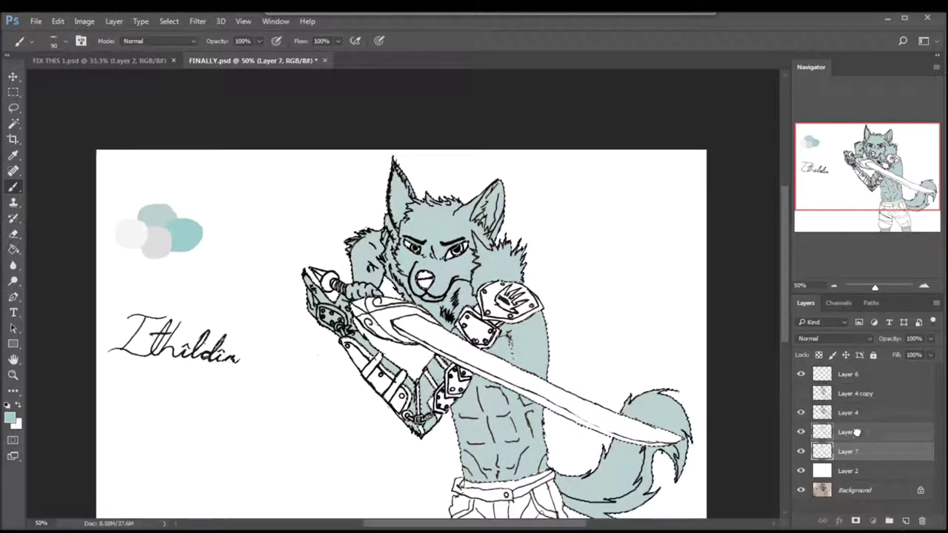
{"action": "left_click", "coordinate": [53, 41]}
{"action": "left_click", "coordinate": [923, 286]}
{"action": "left_click", "coordinate": [10, 418]}
{"action": "left_click", "coordinate": [614, 136]}
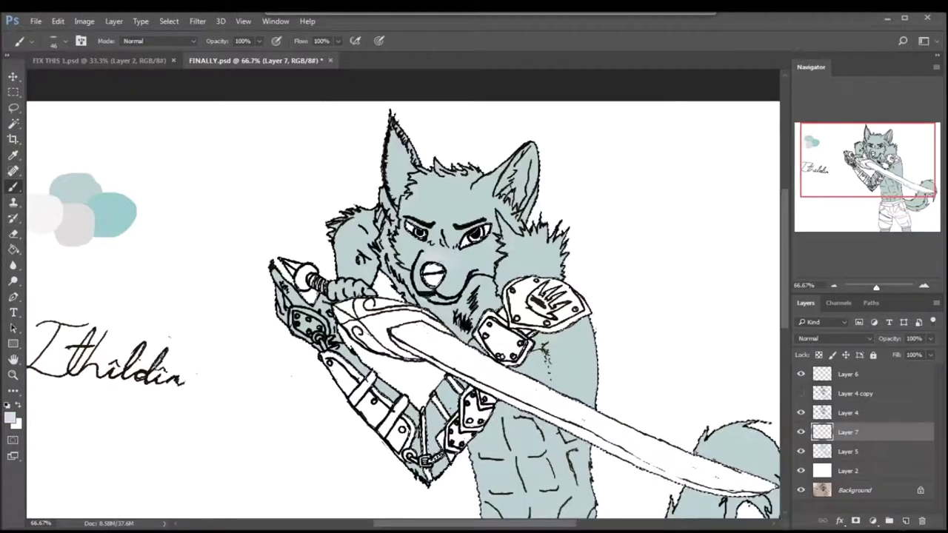
Step: Brush light grey fur strokes over the head, arms, torso and tail on Layer 7, and clear the selection
{"action": "mouse_move", "coordinate": [415, 256]}
{"action": "left_mouse_down"}
{"action": "mouse_move", "coordinate": [426, 159]}
{"action": "mouse_move", "coordinate": [420, 189]}
{"action": "mouse_move", "coordinate": [446, 199]}
{"action": "mouse_move", "coordinate": [512, 172]}
{"action": "mouse_move", "coordinate": [510, 241]}
{"action": "mouse_move", "coordinate": [530, 276]}
{"action": "mouse_move", "coordinate": [512, 214]}
{"action": "mouse_move", "coordinate": [578, 261]}
{"action": "mouse_move", "coordinate": [545, 204]}
{"action": "mouse_move", "coordinate": [389, 196]}
{"action": "left_mouse_up"}
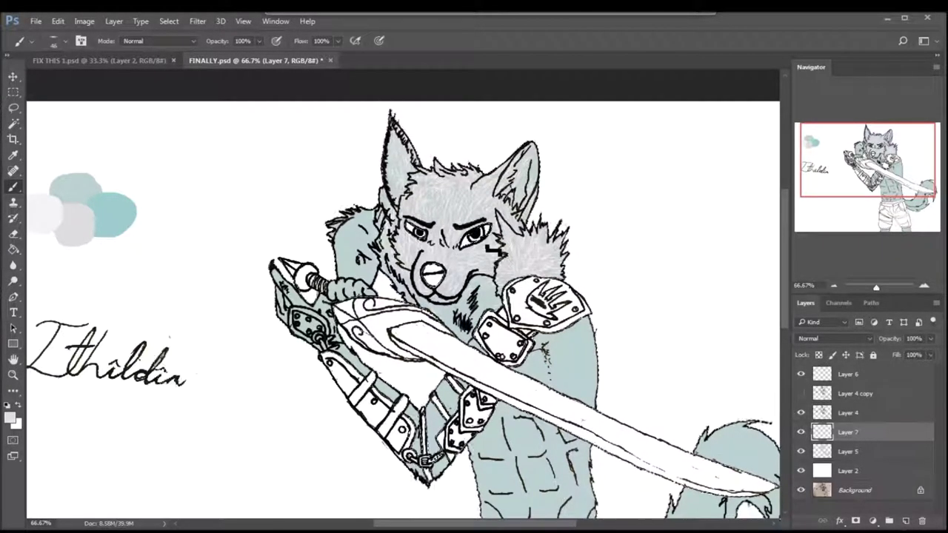
{"action": "mouse_move", "coordinate": [339, 264]}
{"action": "left_mouse_down"}
{"action": "mouse_move", "coordinate": [324, 320]}
{"action": "mouse_move", "coordinate": [350, 356]}
{"action": "mouse_move", "coordinate": [274, 261]}
{"action": "mouse_move", "coordinate": [490, 364]}
{"action": "left_mouse_up"}
{"action": "mouse_move", "coordinate": [551, 348]}
{"action": "left_mouse_down"}
{"action": "mouse_move", "coordinate": [588, 329]}
{"action": "mouse_move", "coordinate": [562, 400]}
{"action": "left_mouse_up"}
{"action": "mouse_move", "coordinate": [562, 465]}
{"action": "left_mouse_down"}
{"action": "mouse_move", "coordinate": [522, 444]}
{"action": "mouse_move", "coordinate": [489, 482]}
{"action": "mouse_move", "coordinate": [560, 306]}
{"action": "left_mouse_up"}
{"action": "scroll", "coordinate": [561, 307], "scroll_direction": "down", "scroll_amount": 5}
{"action": "left_click_drag", "start_coordinate": [458, 264], "coordinate": [579, 392]}
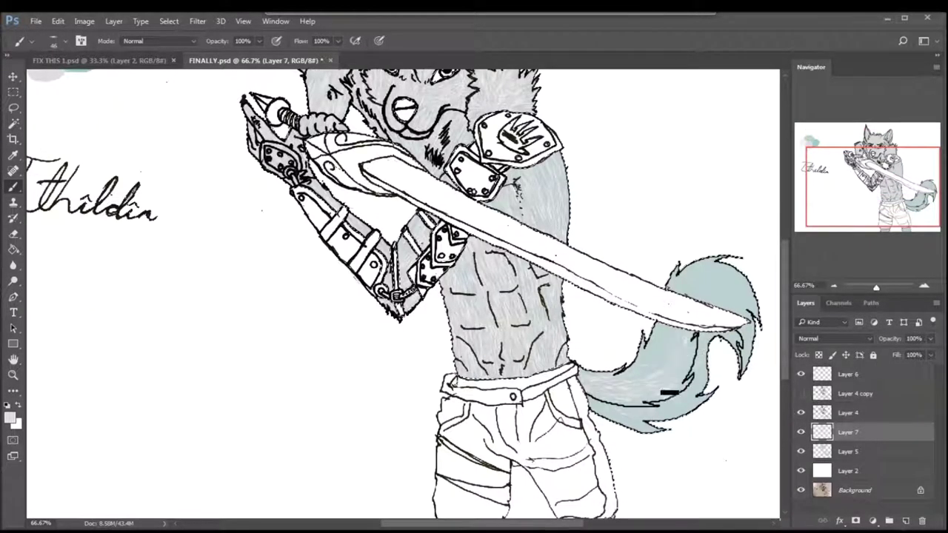
{"action": "mouse_move", "coordinate": [642, 356]}
{"action": "left_mouse_down"}
{"action": "mouse_move", "coordinate": [713, 279]}
{"action": "mouse_move", "coordinate": [698, 285]}
{"action": "mouse_move", "coordinate": [742, 264]}
{"action": "mouse_move", "coordinate": [733, 324]}
{"action": "mouse_move", "coordinate": [748, 379]}
{"action": "mouse_move", "coordinate": [708, 370]}
{"action": "mouse_move", "coordinate": [662, 422]}
{"action": "mouse_move", "coordinate": [603, 430]}
{"action": "mouse_move", "coordinate": [675, 428]}
{"action": "mouse_move", "coordinate": [741, 356]}
{"action": "left_mouse_up"}
{"action": "key", "text": "ctrl+d"}
Step: Set Layer 7's blend mode to Overlay and its opacity to 58%
{"action": "left_click", "coordinate": [848, 451]}
{"action": "key", "text": "e"}
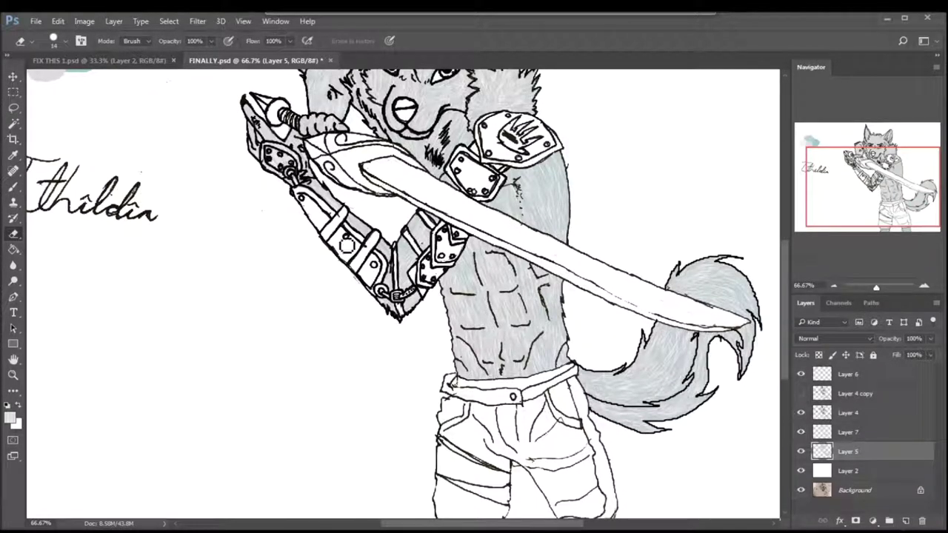
{"action": "key", "text": "ctrl+shift+d"}
{"action": "left_click", "coordinate": [848, 432]}
{"action": "key", "text": "l"}
{"action": "key", "text": "ctrl+d"}
{"action": "left_click", "coordinate": [836, 338]}
{"action": "scroll", "coordinate": [834, 334], "scroll_direction": "up", "scroll_amount": 5}
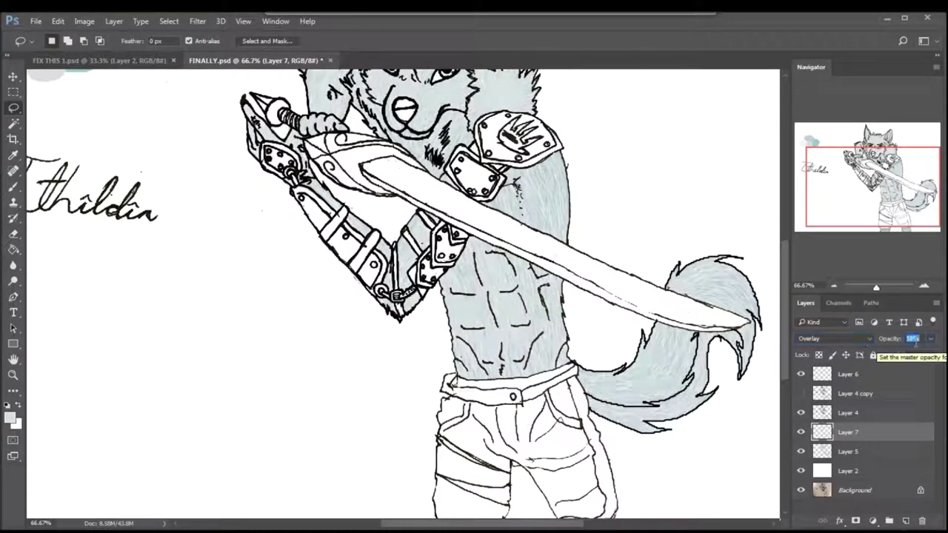
Step: Set the brush colour to black, add a new layer above Layer 7 and restore the fur selection
{"action": "scroll", "coordinate": [400, 297], "scroll_direction": "up", "scroll_amount": 3}
{"action": "key", "text": "i"}
{"action": "left_click", "coordinate": [10, 418]}
{"action": "key", "text": "Escape"}
{"action": "key", "text": "d"}
{"action": "key", "text": "b"}
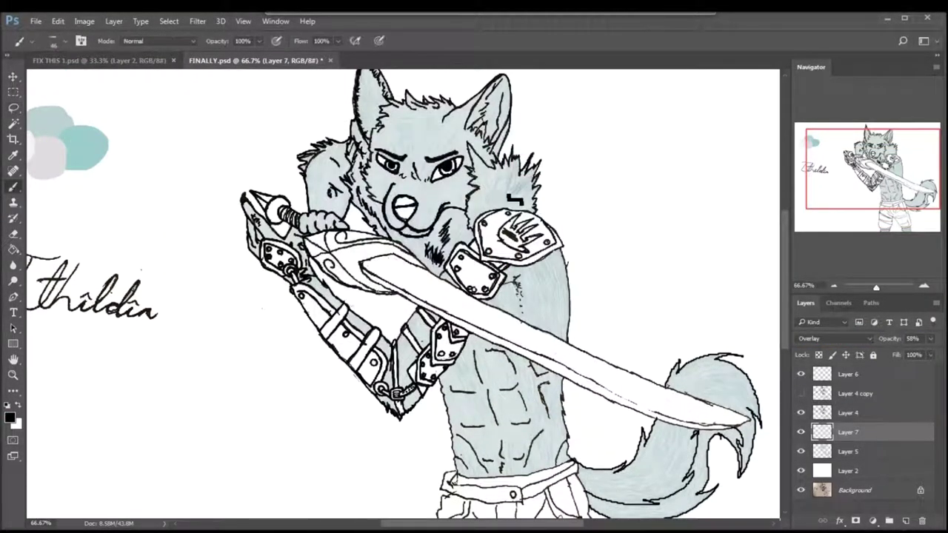
{"action": "left_click", "coordinate": [905, 521]}
{"action": "key", "text": "ctrl+shift+d"}
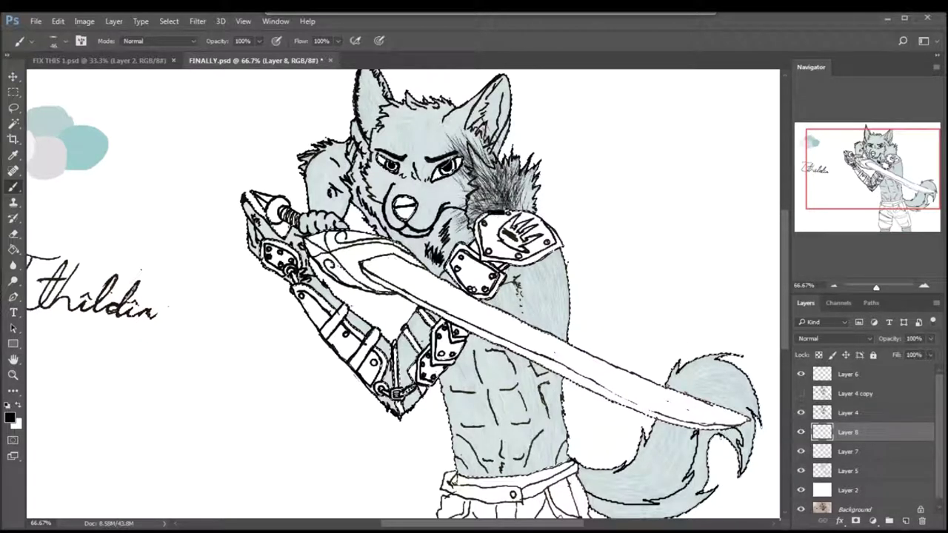
Step: Brush black fur strokes over the head, body and tail, and set the layer's blend mode to Soft Light
{"action": "left_click_drag", "start_coordinate": [444, 104], "coordinate": [419, 192]}
{"action": "left_click_drag", "start_coordinate": [496, 137], "coordinate": [413, 135]}
{"action": "mouse_move", "coordinate": [417, 268]}
{"action": "left_mouse_down"}
{"action": "mouse_move", "coordinate": [400, 393]}
{"action": "mouse_move", "coordinate": [326, 289]}
{"action": "mouse_move", "coordinate": [259, 223]}
{"action": "mouse_move", "coordinate": [407, 104]}
{"action": "left_mouse_up"}
{"action": "mouse_move", "coordinate": [503, 266]}
{"action": "left_mouse_down"}
{"action": "mouse_move", "coordinate": [518, 370]}
{"action": "mouse_move", "coordinate": [474, 459]}
{"action": "mouse_move", "coordinate": [577, 474]}
{"action": "mouse_move", "coordinate": [563, 526]}
{"action": "mouse_move", "coordinate": [614, 454]}
{"action": "mouse_move", "coordinate": [649, 502]}
{"action": "mouse_move", "coordinate": [674, 485]}
{"action": "mouse_move", "coordinate": [700, 492]}
{"action": "left_mouse_up"}
{"action": "scroll", "coordinate": [749, 450], "scroll_direction": "down", "scroll_amount": 3}
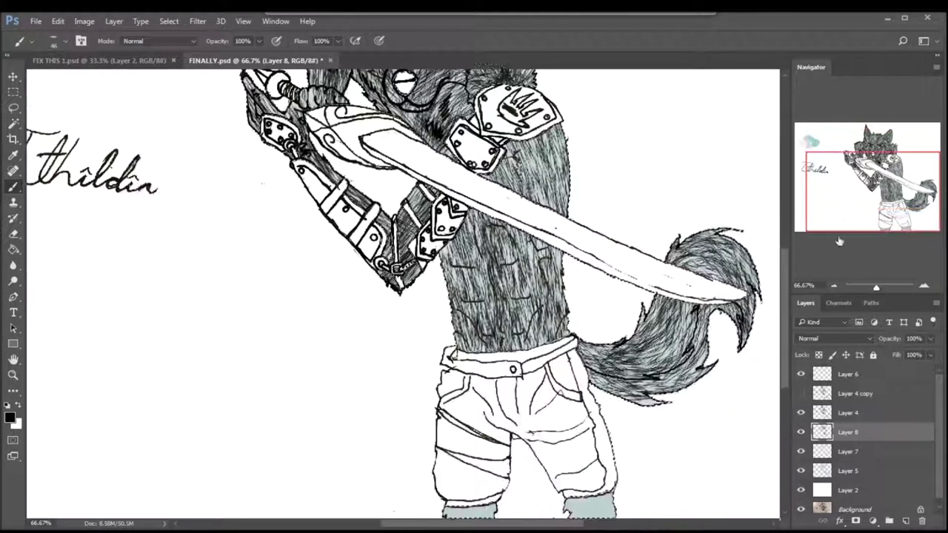
{"action": "left_click", "coordinate": [830, 338]}
{"action": "scroll", "coordinate": [829, 341], "scroll_direction": "down", "scroll_amount": 13}
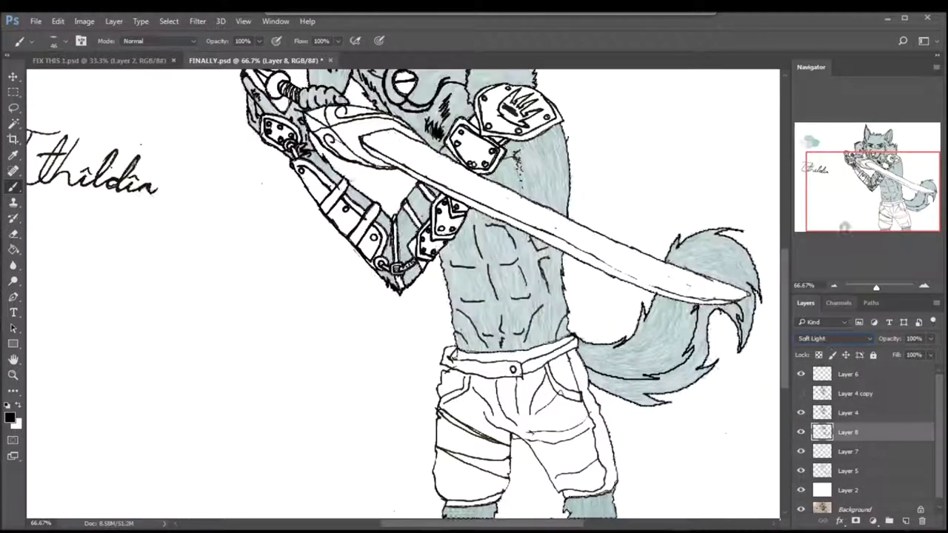
Step: Recolour the base fur on Layer 5 grey using a 5000 px round brush
{"action": "scroll", "coordinate": [518, 297], "scroll_direction": "up", "scroll_amount": 3}
{"action": "left_click", "coordinate": [848, 471]}
{"action": "key", "text": "i"}
{"action": "left_click", "coordinate": [10, 417]}
{"action": "left_click", "coordinate": [612, 137]}
{"action": "key", "text": "b"}
{"action": "left_click", "coordinate": [54, 40]}
{"action": "key", "text": "Return"}
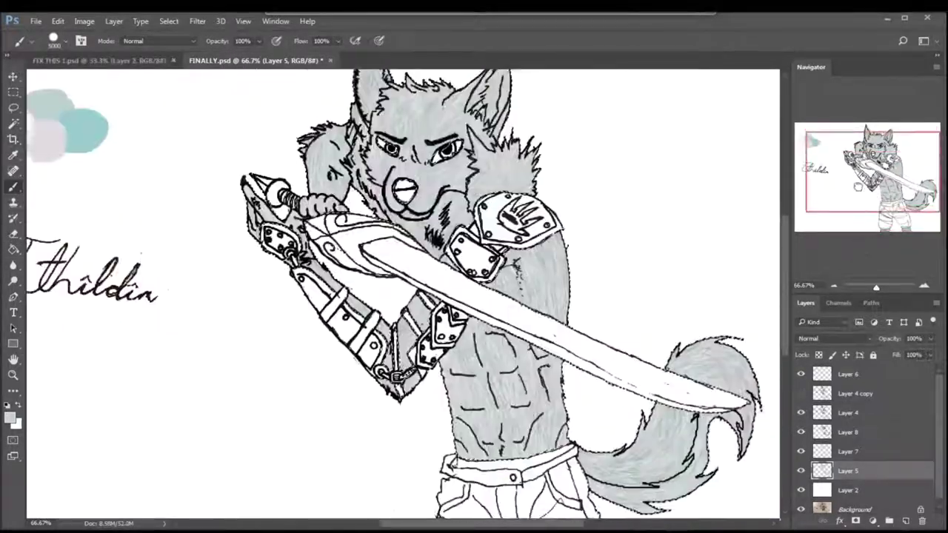
Step: Add a new layer above Layer 8 and brush near-white fur strokes over the head, body and tail
{"action": "key", "text": "ctrl+shift+alt+n"}
{"action": "key", "text": "period"}
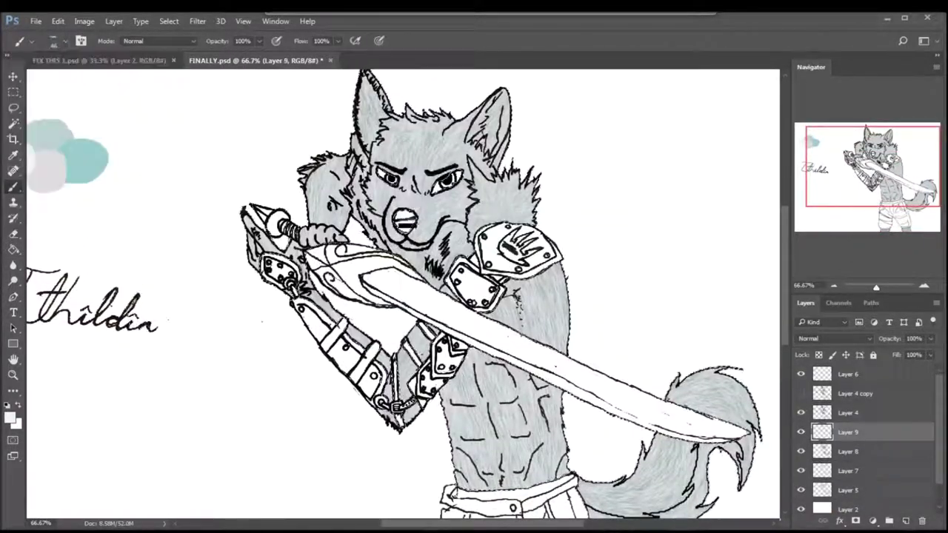
{"action": "left_click_drag", "start_coordinate": [193, 142], "coordinate": [55, 145]}
{"action": "key", "text": "ctrl+z"}
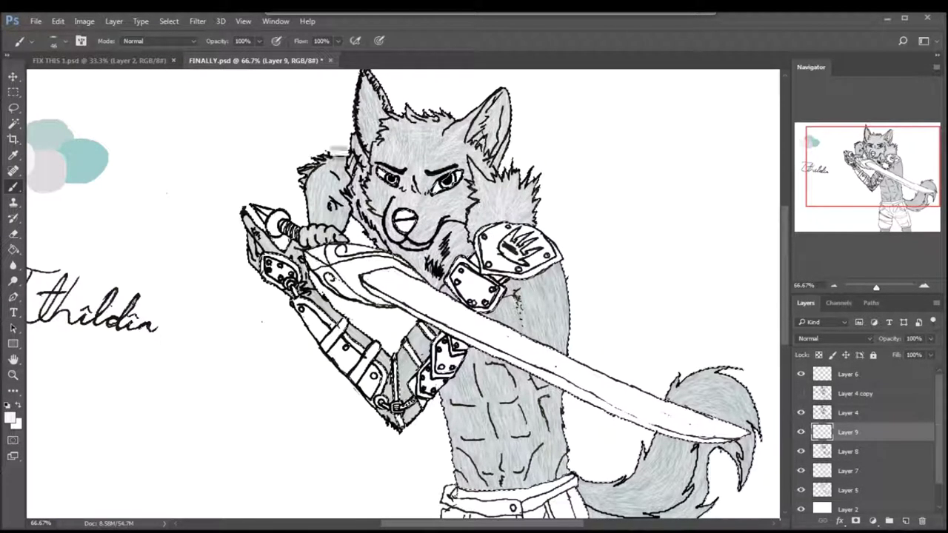
{"action": "scroll", "coordinate": [404, 296], "scroll_direction": "down", "scroll_amount": 4}
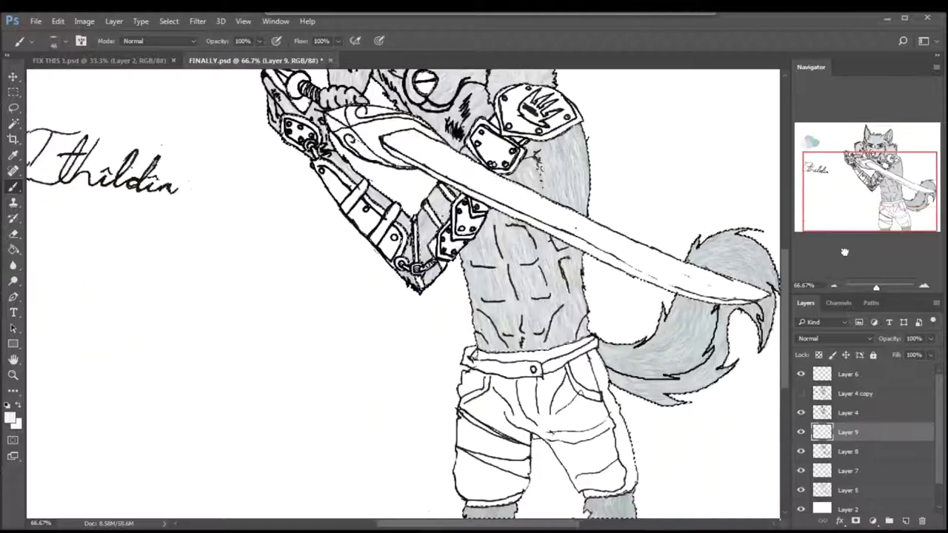
{"action": "scroll", "coordinate": [403, 296], "scroll_direction": "left", "scroll_amount": 1}
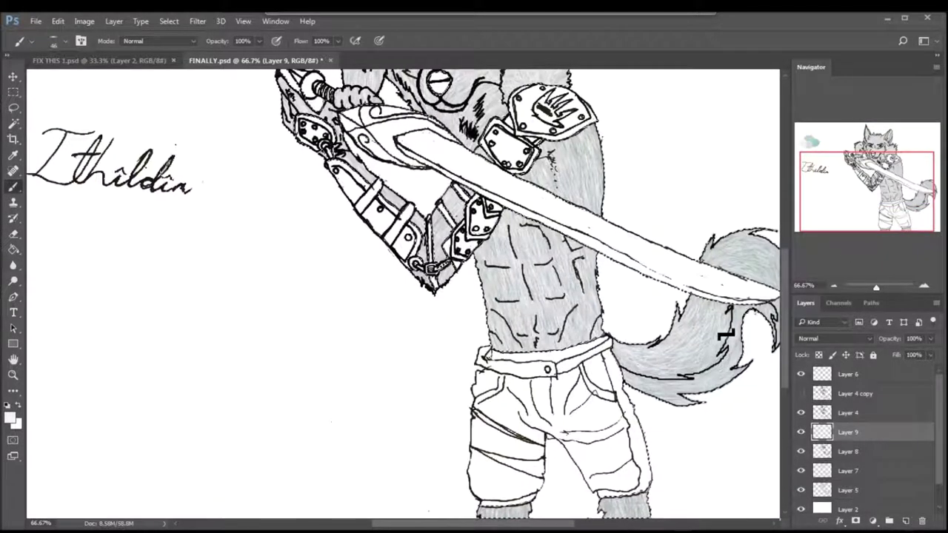
{"action": "scroll", "coordinate": [770, 291], "scroll_direction": "up", "scroll_amount": 5}
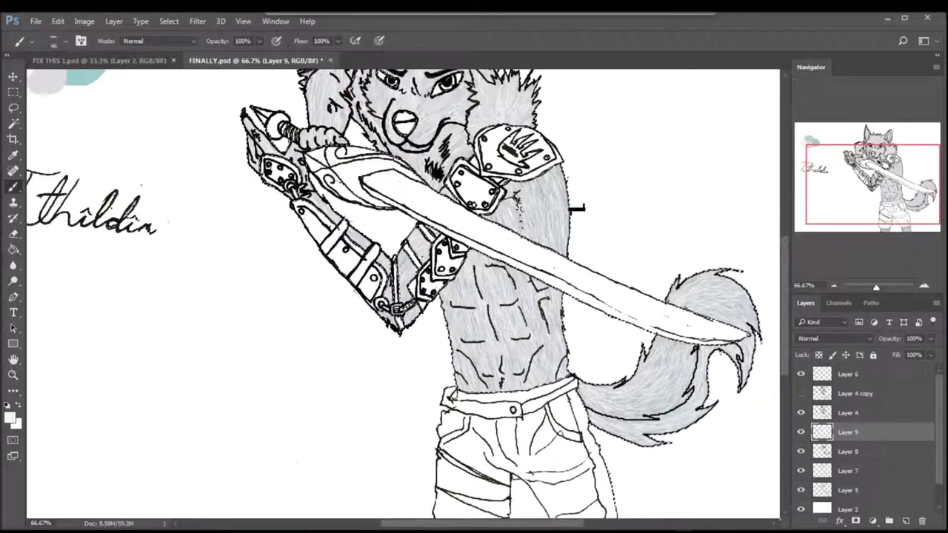
{"action": "scroll", "coordinate": [770, 290], "scroll_direction": "right", "scroll_amount": 1}
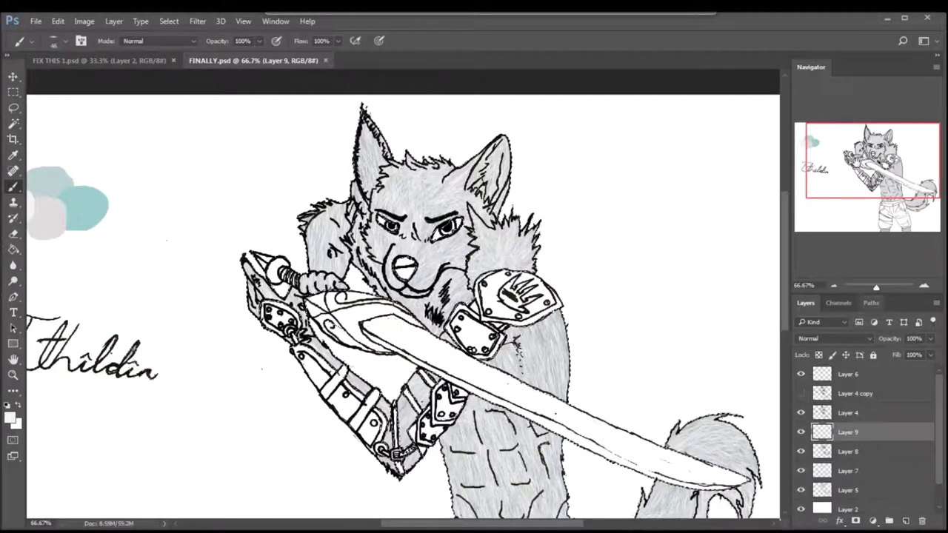
{"action": "scroll", "coordinate": [610, 205], "scroll_direction": "down", "scroll_amount": 4}
{"action": "scroll", "coordinate": [852, 339], "scroll_direction": "down", "scroll_amount": 4}
Step: Repaint the base fur on Layer 5 in a lighter grey with the 5000 px brush
{"action": "left_click", "coordinate": [848, 490]}
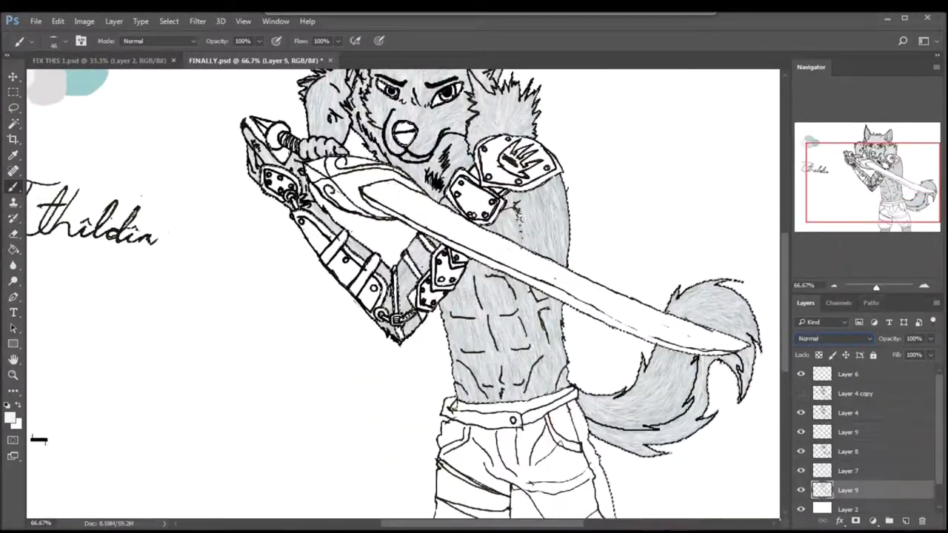
{"action": "scroll", "coordinate": [526, 295], "scroll_direction": "up", "scroll_amount": 3}
{"action": "key", "text": "i"}
{"action": "left_click", "coordinate": [9, 417]}
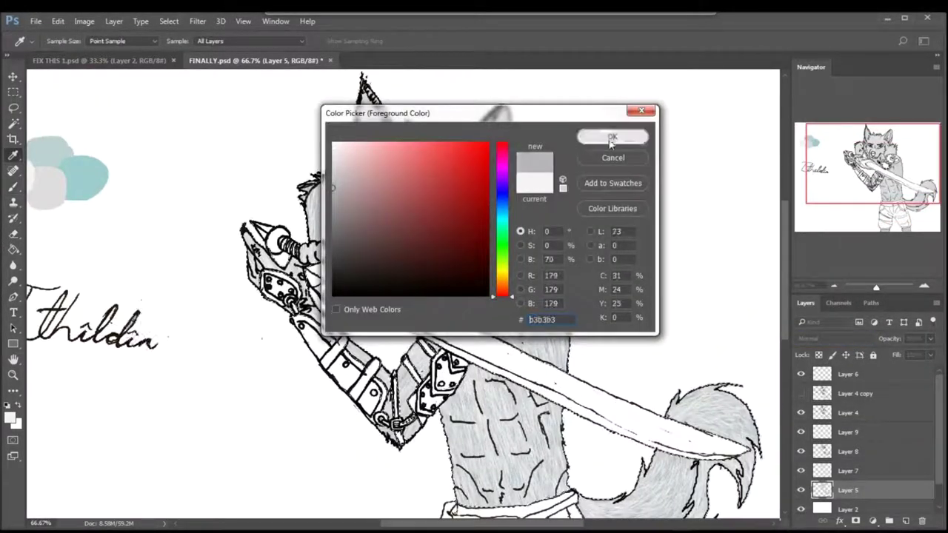
{"action": "key", "text": "Return"}
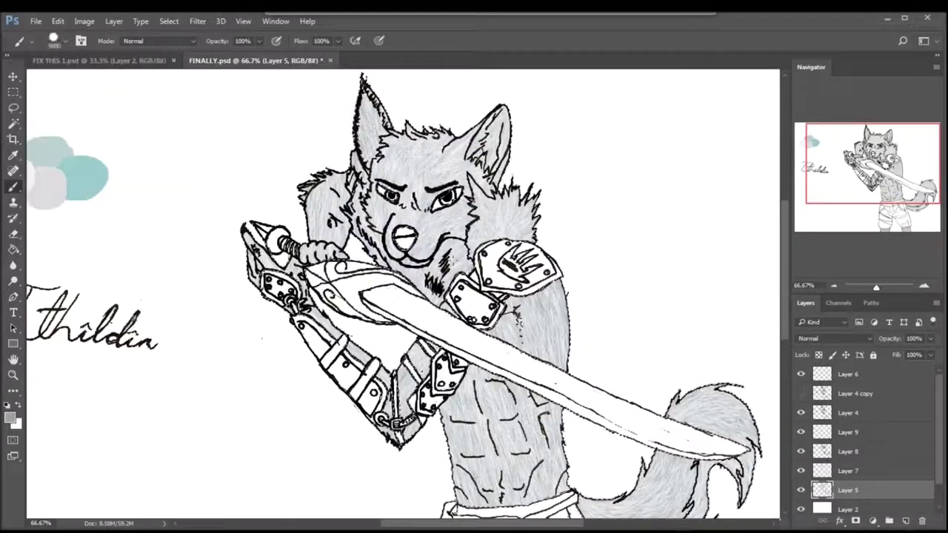
{"action": "scroll", "coordinate": [403, 296], "scroll_direction": "down", "scroll_amount": 2}
{"action": "left_click", "coordinate": [9, 417]}
{"action": "key", "text": "Return"}
{"action": "scroll", "coordinate": [404, 296], "scroll_direction": "up", "scroll_amount": 2}
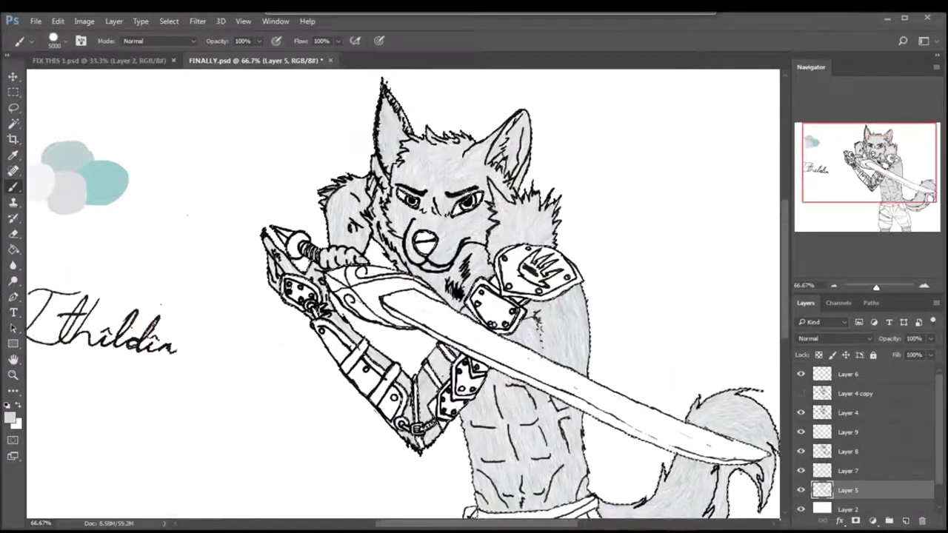
Step: Apply a filter to the white fur strokes on Layer 9 and set the blend mode to Lighter Color
{"action": "left_click", "coordinate": [848, 432]}
{"action": "left_click", "coordinate": [197, 21]}
{"action": "left_click", "coordinate": [326, 185]}
{"action": "left_click_drag", "start_coordinate": [445, 122], "coordinate": [555, 123]}
{"action": "key", "text": "Return"}
{"action": "key", "text": "b"}
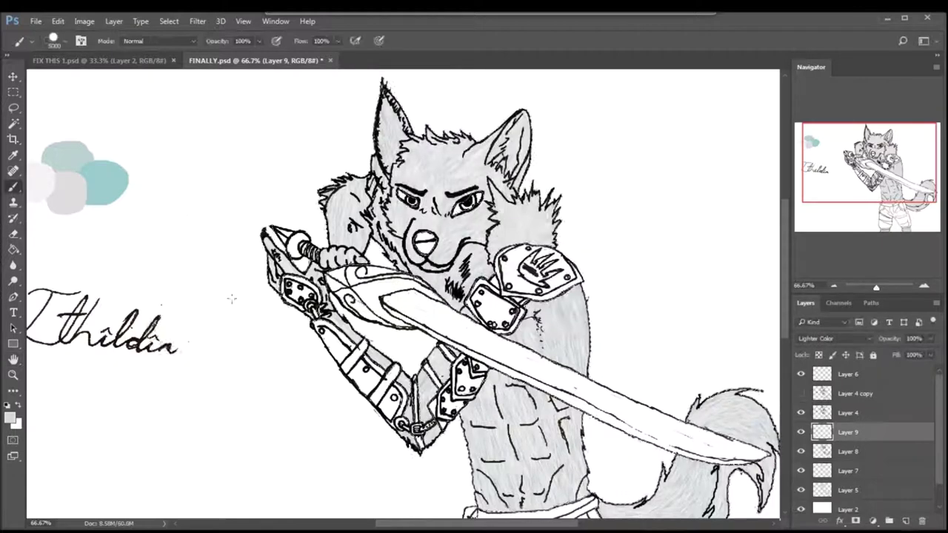
Step: Add a new layer above Layer 9 and set up a black 14 px round brush with 0% hardness
{"action": "left_click", "coordinate": [64, 41]}
{"action": "left_click", "coordinate": [905, 521]}
{"action": "left_click", "coordinate": [63, 41]}
{"action": "left_click", "coordinate": [459, 39]}
{"action": "left_click", "coordinate": [64, 41]}
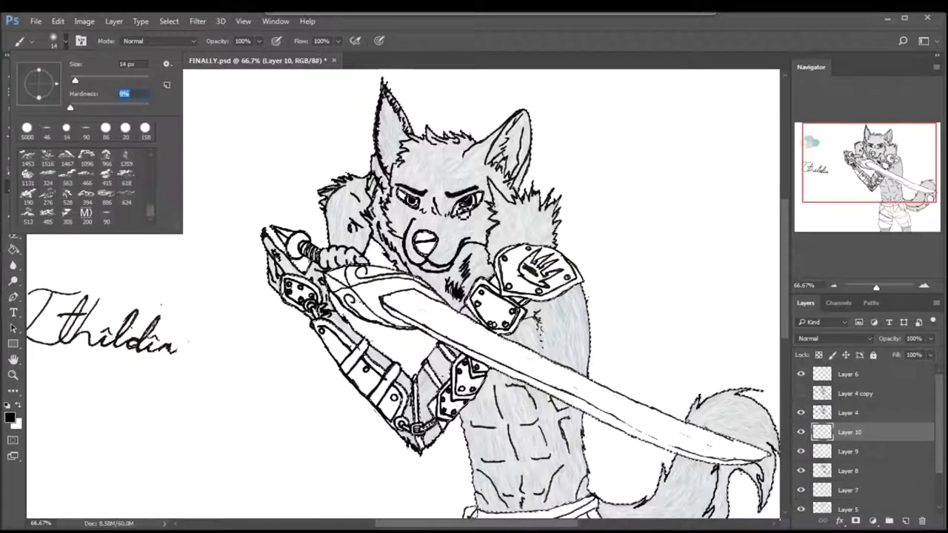
{"action": "key", "text": "Return"}
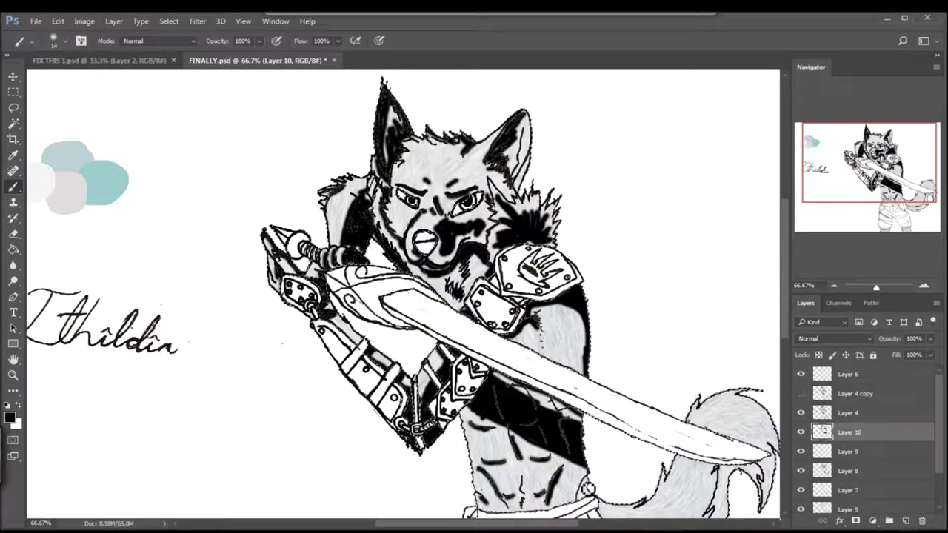
Step: Paint solid black shading over the tail and lower legs on Layer 10
{"action": "mouse_move", "coordinate": [666, 497]}
{"action": "left_mouse_down"}
{"action": "mouse_move", "coordinate": [740, 474]}
{"action": "mouse_move", "coordinate": [685, 489]}
{"action": "mouse_move", "coordinate": [703, 478]}
{"action": "mouse_move", "coordinate": [765, 470]}
{"action": "mouse_move", "coordinate": [711, 473]}
{"action": "mouse_move", "coordinate": [763, 415]}
{"action": "mouse_move", "coordinate": [740, 481]}
{"action": "mouse_move", "coordinate": [720, 323]}
{"action": "left_mouse_up"}
{"action": "mouse_move", "coordinate": [703, 363]}
{"action": "left_mouse_down"}
{"action": "mouse_move", "coordinate": [616, 400]}
{"action": "mouse_move", "coordinate": [698, 354]}
{"action": "mouse_move", "coordinate": [676, 384]}
{"action": "mouse_move", "coordinate": [692, 344]}
{"action": "mouse_move", "coordinate": [698, 378]}
{"action": "mouse_move", "coordinate": [750, 360]}
{"action": "mouse_move", "coordinate": [680, 353]}
{"action": "mouse_move", "coordinate": [729, 374]}
{"action": "left_mouse_up"}
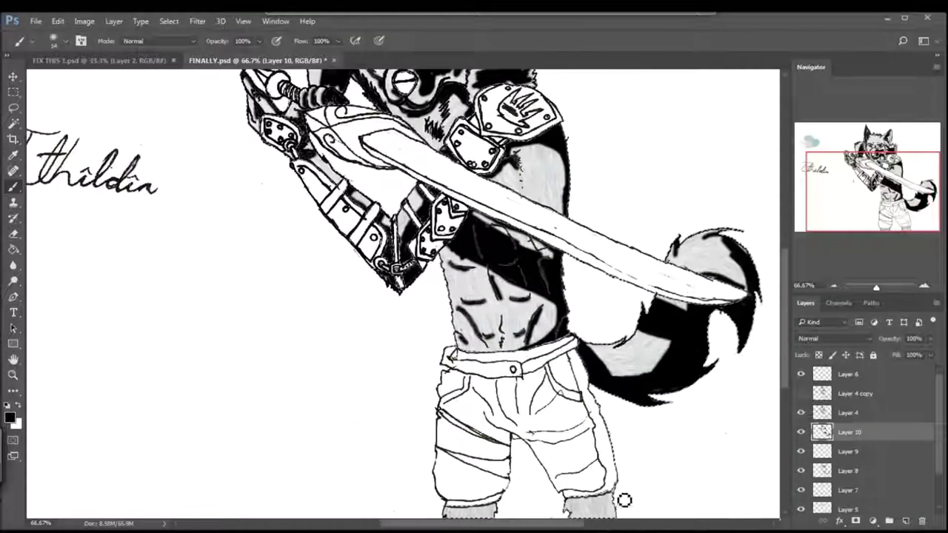
{"action": "key", "text": "ctrl+minus"}
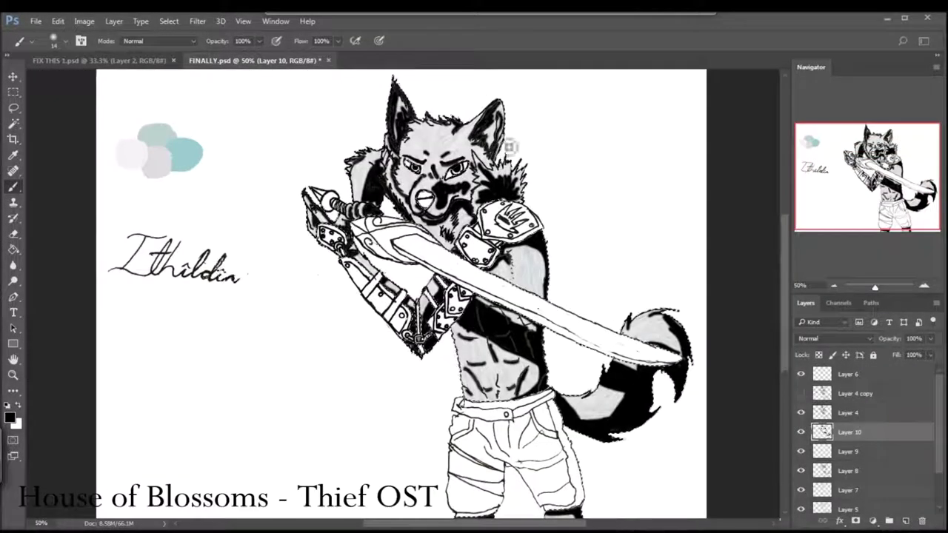
Step: Hide the selection outline and apply a Gaussian Blur to the black shading on Layer 10
{"action": "key", "text": "ctrl+h"}
{"action": "left_click", "coordinate": [197, 21]}
{"action": "left_click", "coordinate": [222, 32]}
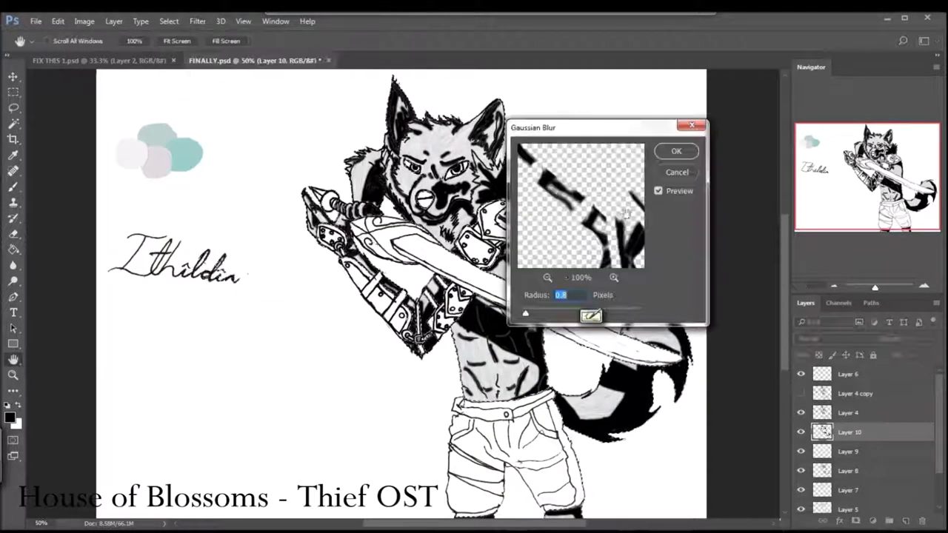
{"action": "left_click_drag", "start_coordinate": [616, 313], "coordinate": [571, 313]}
{"action": "left_click", "coordinate": [676, 151]}
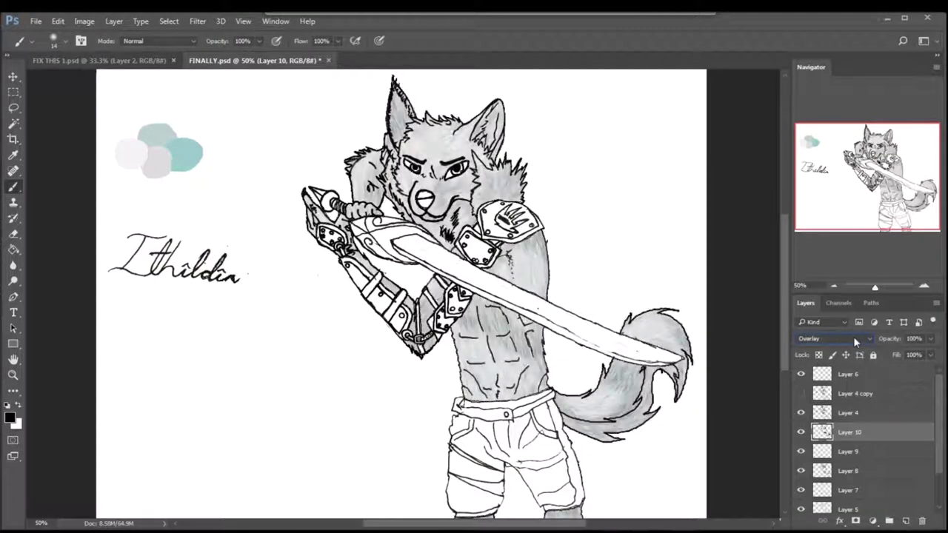
Step: Duplicate the Overlay shading on Layer 10, lower the copy's opacity and save the file
{"action": "key", "text": "ctrl+j"}
{"action": "left_click", "coordinate": [913, 339]}
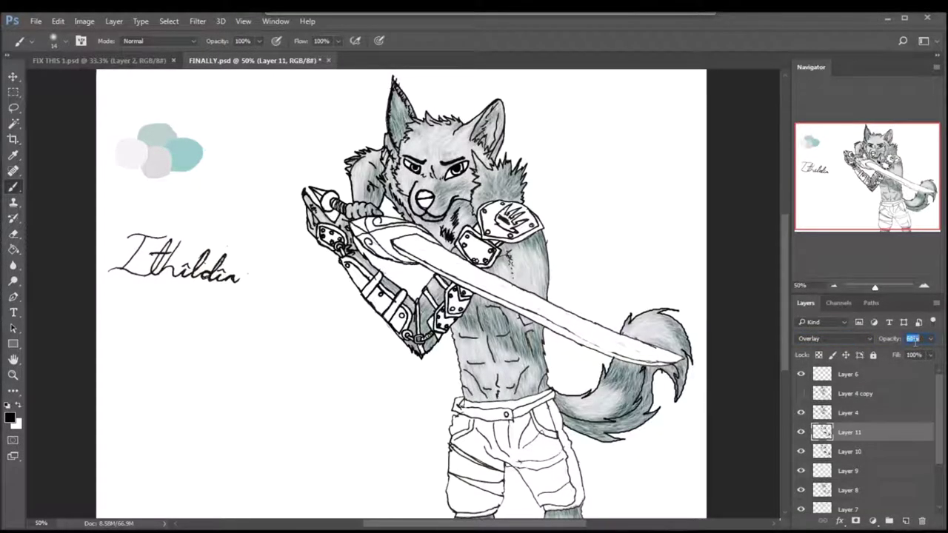
{"action": "key", "text": "ctrl+s"}
Step: Add a new layer above Layer 11 and paint white highlights over the face, arm, torso and tail fur
{"action": "key", "text": "ctrl+shift+alt+e"}
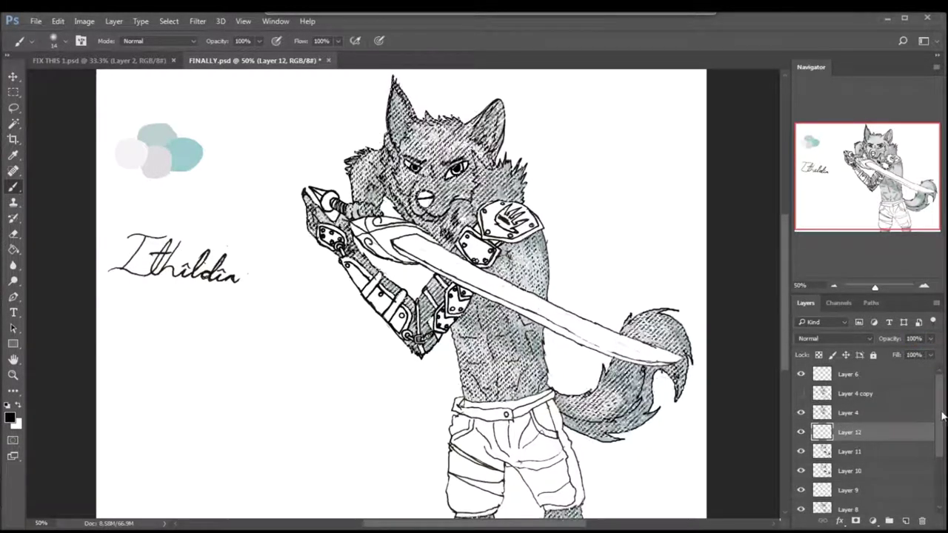
{"action": "left_click", "coordinate": [21, 403]}
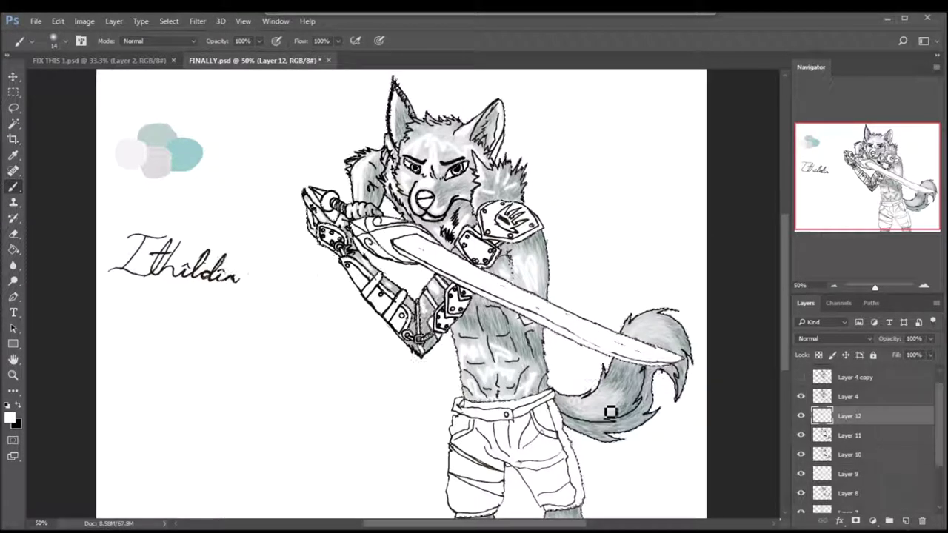
{"action": "scroll", "coordinate": [564, 522], "scroll_direction": "down", "scroll_amount": 1}
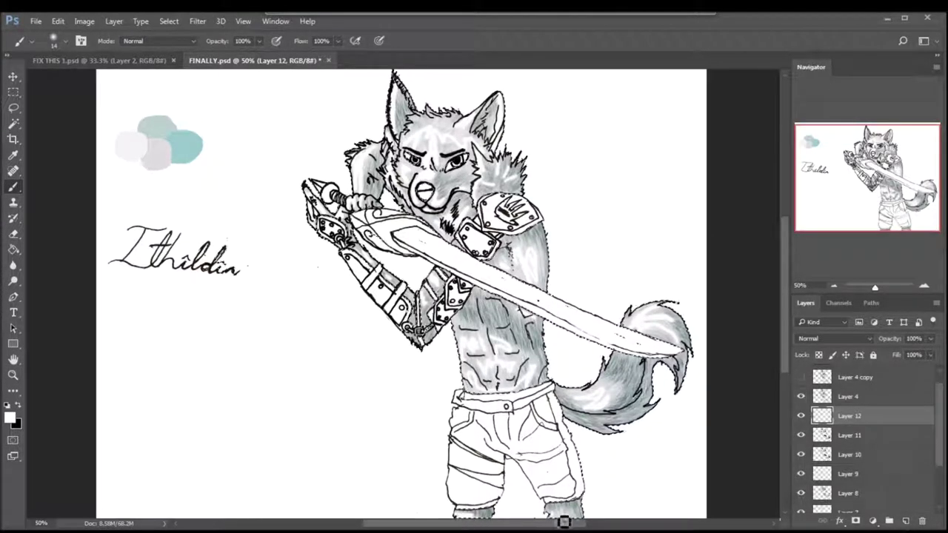
Step: Reapply the last filter to the white highlights on Layer 12 and set its blend mode to Soft Light
{"action": "left_click", "coordinate": [197, 21]}
{"action": "left_click", "coordinate": [214, 32]}
{"action": "left_click", "coordinate": [677, 150]}
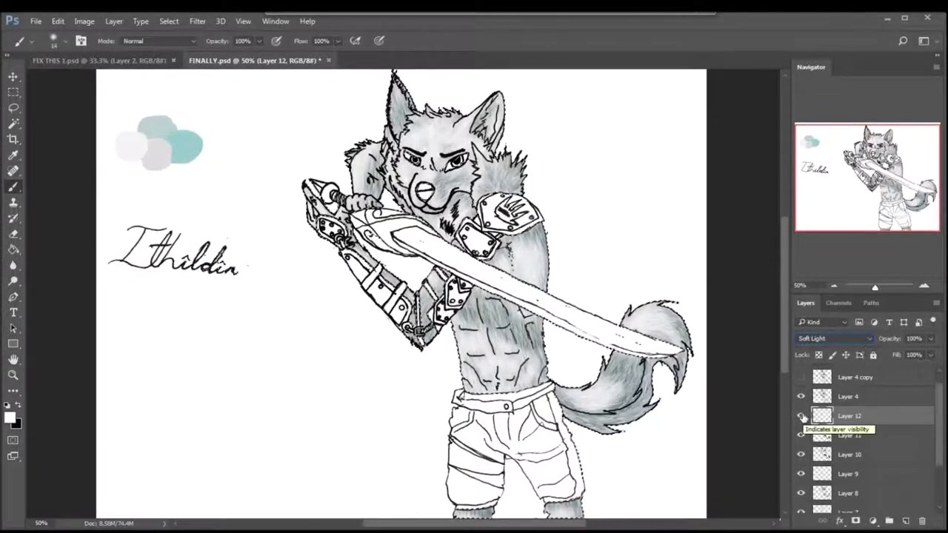
Step: Merge the fur shading into Layer 4 copy and set up the Smudge tool with a 50 px speckled brush at 37% strength
{"action": "left_click", "coordinate": [822, 396]}
{"action": "key", "text": "ctrl+shift+alt+e"}
{"action": "scroll", "coordinate": [805, 336], "scroll_direction": "down", "scroll_amount": 13}
{"action": "key", "text": "Tab"}
{"action": "type", "text": "60"}
{"action": "key", "text": "Return"}
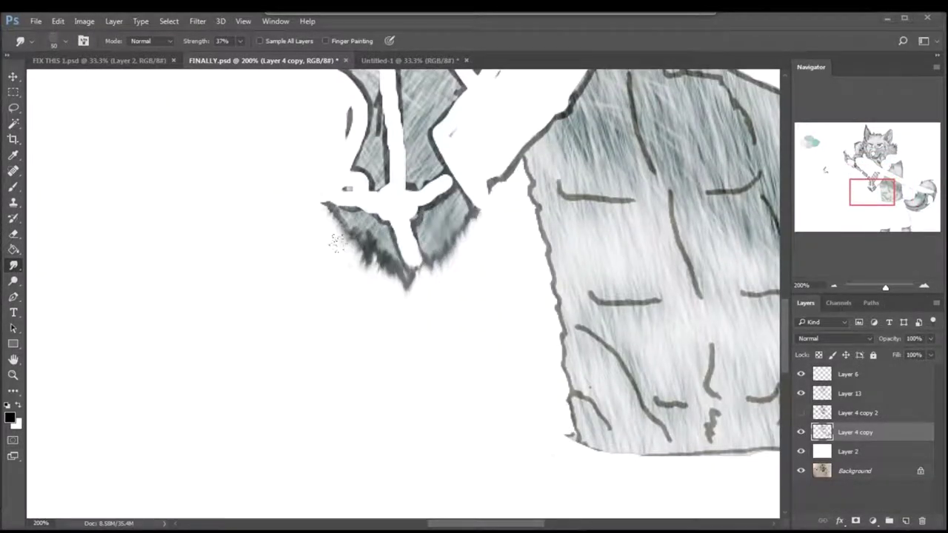
Step: Smudge the fur outward along the elbow, raised shoulder, upper arm and inner edge of the tail on Layer 4 copy
{"action": "mouse_move", "coordinate": [474, 222]}
{"action": "left_mouse_down"}
{"action": "mouse_move", "coordinate": [489, 415]}
{"action": "mouse_move", "coordinate": [511, 444]}
{"action": "left_mouse_up"}
{"action": "left_click_drag", "start_coordinate": [511, 159], "coordinate": [455, 203]}
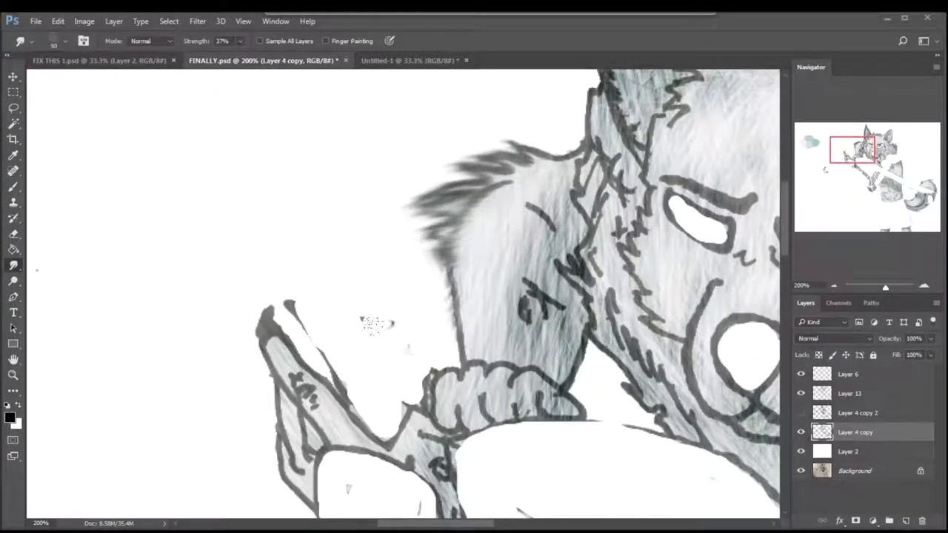
{"action": "mouse_move", "coordinate": [598, 236]}
{"action": "left_mouse_down"}
{"action": "mouse_move", "coordinate": [592, 318]}
{"action": "mouse_move", "coordinate": [400, 118]}
{"action": "left_mouse_up"}
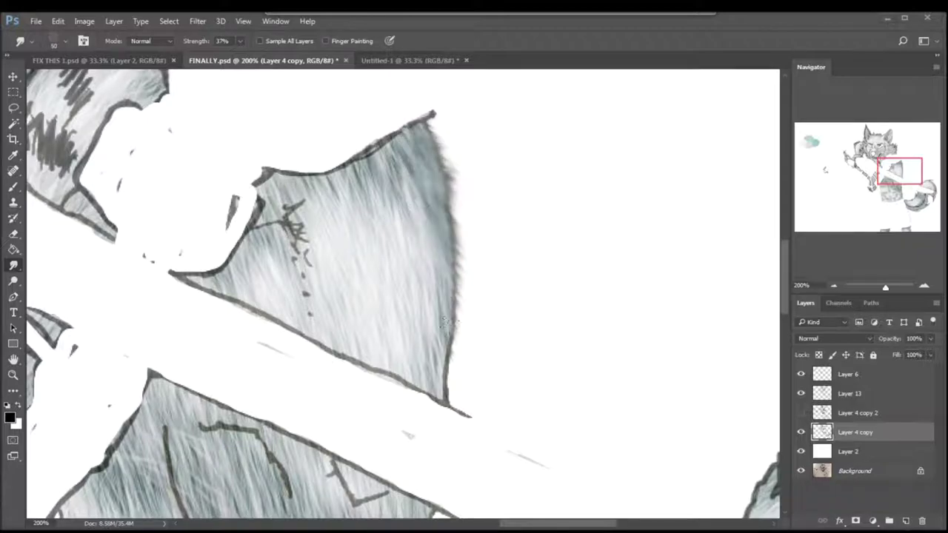
{"action": "scroll", "coordinate": [266, 243], "scroll_direction": "down", "scroll_amount": 5}
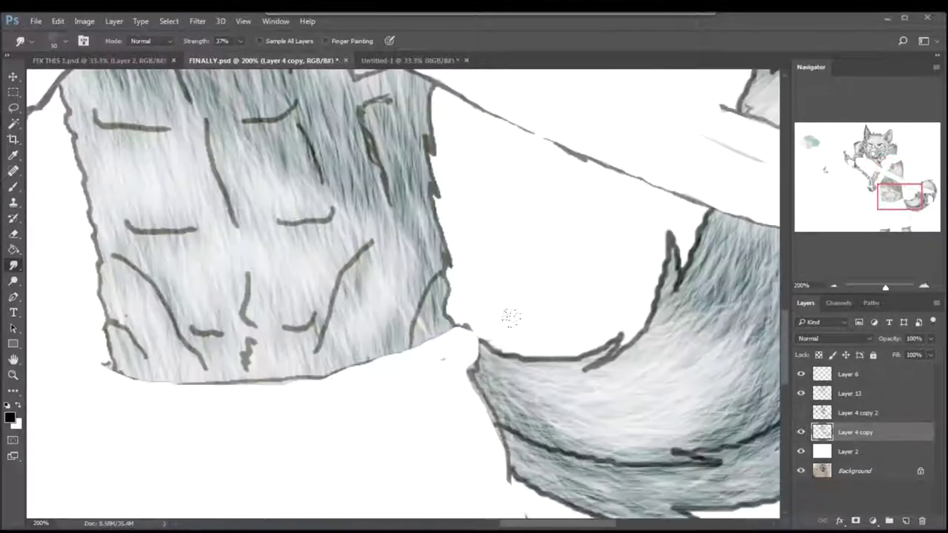
{"action": "left_click_drag", "start_coordinate": [574, 328], "coordinate": [624, 92]}
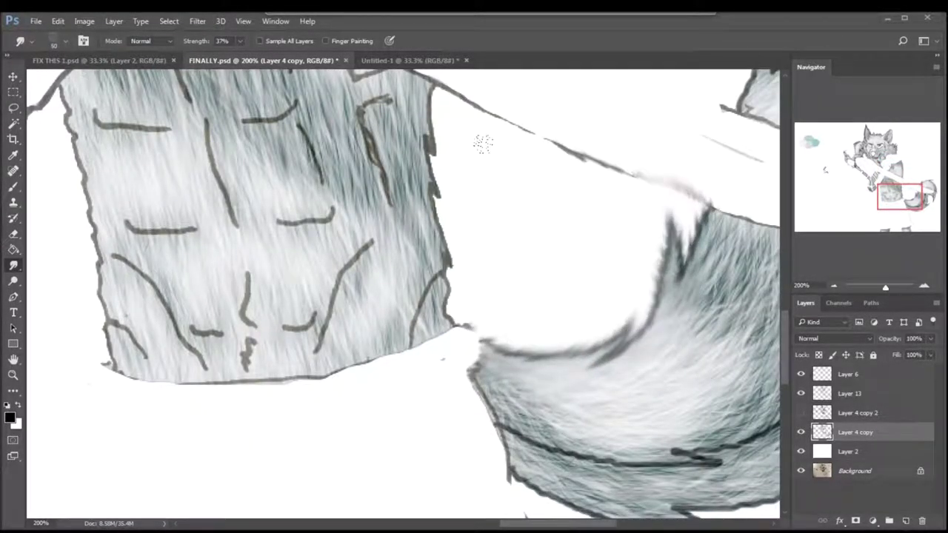
Step: Set the smudge strength to 50% and smudge the tail's outlines and tip into soft fur strands
{"action": "key", "text": "5"}
{"action": "scroll", "coordinate": [489, 296], "scroll_direction": "down", "scroll_amount": 3}
{"action": "scroll", "coordinate": [489, 297], "scroll_direction": "right", "scroll_amount": 4}
{"action": "left_click_drag", "start_coordinate": [341, 289], "coordinate": [474, 363]}
{"action": "mouse_move", "coordinate": [415, 403]}
{"action": "left_mouse_down"}
{"action": "mouse_move", "coordinate": [581, 357]}
{"action": "mouse_move", "coordinate": [692, 311]}
{"action": "mouse_move", "coordinate": [733, 255]}
{"action": "mouse_move", "coordinate": [696, 159]}
{"action": "mouse_move", "coordinate": [744, 187]}
{"action": "left_mouse_up"}
{"action": "mouse_move", "coordinate": [581, 229]}
{"action": "left_mouse_down"}
{"action": "mouse_move", "coordinate": [667, 93]}
{"action": "mouse_move", "coordinate": [711, 111]}
{"action": "left_mouse_up"}
{"action": "scroll", "coordinate": [593, 222], "scroll_direction": "right", "scroll_amount": 4}
{"action": "scroll", "coordinate": [592, 222], "scroll_direction": "up", "scroll_amount": 1}
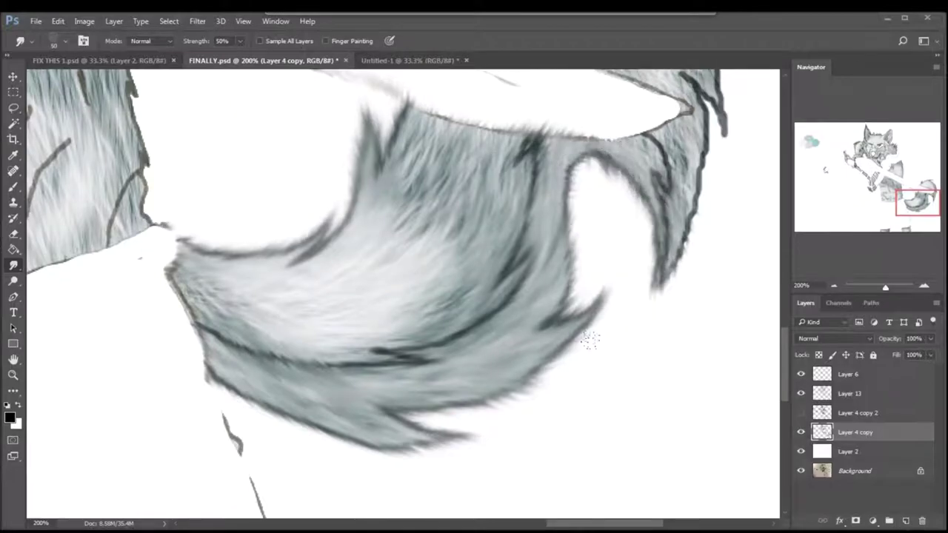
{"action": "left_click_drag", "start_coordinate": [585, 222], "coordinate": [718, 118]}
{"action": "scroll", "coordinate": [635, 328], "scroll_direction": "up", "scroll_amount": 5}
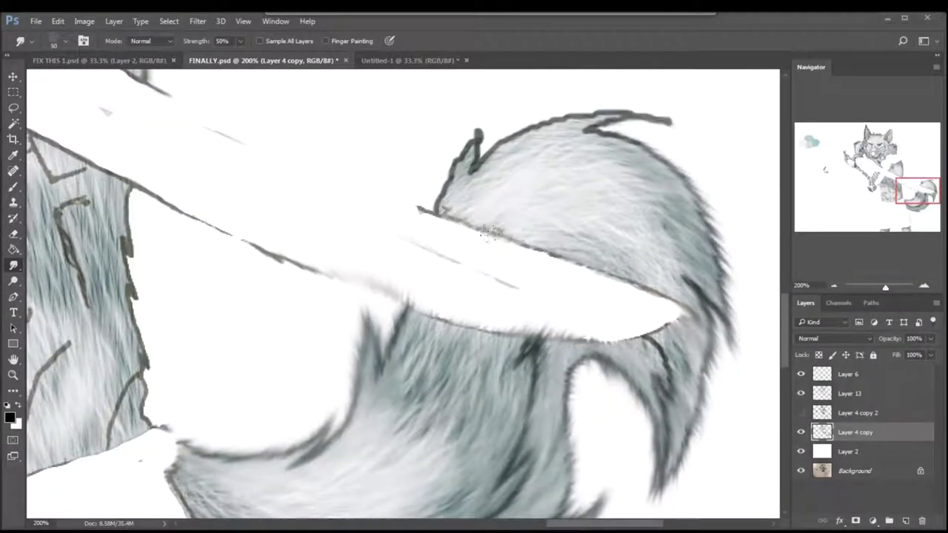
{"action": "mouse_move", "coordinate": [459, 192]}
{"action": "left_mouse_down"}
{"action": "mouse_move", "coordinate": [639, 84]}
{"action": "mouse_move", "coordinate": [719, 120]}
{"action": "mouse_move", "coordinate": [722, 274]}
{"action": "left_mouse_up"}
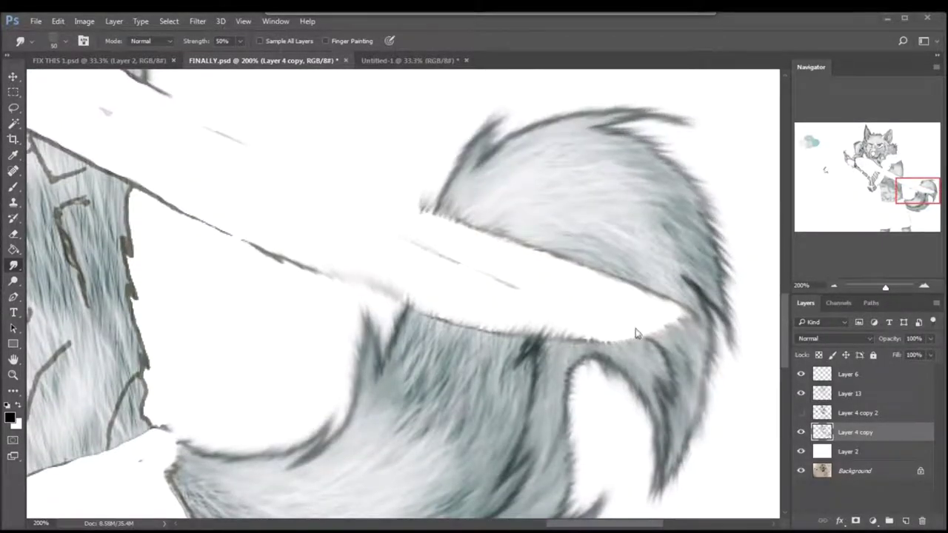
Step: Smudge the torso's side edges and abdominal lines, then the fur around the bent elbow's straps
{"action": "scroll", "coordinate": [635, 332], "scroll_direction": "left", "scroll_amount": 7}
{"action": "mouse_move", "coordinate": [335, 167]}
{"action": "left_mouse_down"}
{"action": "mouse_move", "coordinate": [412, 391]}
{"action": "mouse_move", "coordinate": [256, 463]}
{"action": "mouse_move", "coordinate": [74, 444]}
{"action": "mouse_move", "coordinate": [223, 466]}
{"action": "left_mouse_up"}
{"action": "scroll", "coordinate": [222, 467], "scroll_direction": "left", "scroll_amount": 4}
{"action": "scroll", "coordinate": [200, 302], "scroll_direction": "left", "scroll_amount": 3}
{"action": "scroll", "coordinate": [201, 302], "scroll_direction": "down", "scroll_amount": 2}
{"action": "mouse_move", "coordinate": [223, 100]}
{"action": "left_mouse_down"}
{"action": "mouse_move", "coordinate": [201, 302]}
{"action": "mouse_move", "coordinate": [197, 260]}
{"action": "mouse_move", "coordinate": [314, 360]}
{"action": "mouse_move", "coordinate": [300, 236]}
{"action": "left_mouse_up"}
{"action": "mouse_move", "coordinate": [382, 191]}
{"action": "left_mouse_down"}
{"action": "mouse_move", "coordinate": [530, 185]}
{"action": "mouse_move", "coordinate": [296, 111]}
{"action": "mouse_move", "coordinate": [548, 222]}
{"action": "left_mouse_up"}
{"action": "scroll", "coordinate": [688, 295], "scroll_direction": "up", "scroll_amount": 3}
{"action": "scroll", "coordinate": [687, 295], "scroll_direction": "left", "scroll_amount": 4}
{"action": "mouse_move", "coordinate": [444, 326]}
{"action": "left_mouse_down"}
{"action": "mouse_move", "coordinate": [348, 126]}
{"action": "mouse_move", "coordinate": [229, 311]}
{"action": "left_mouse_up"}
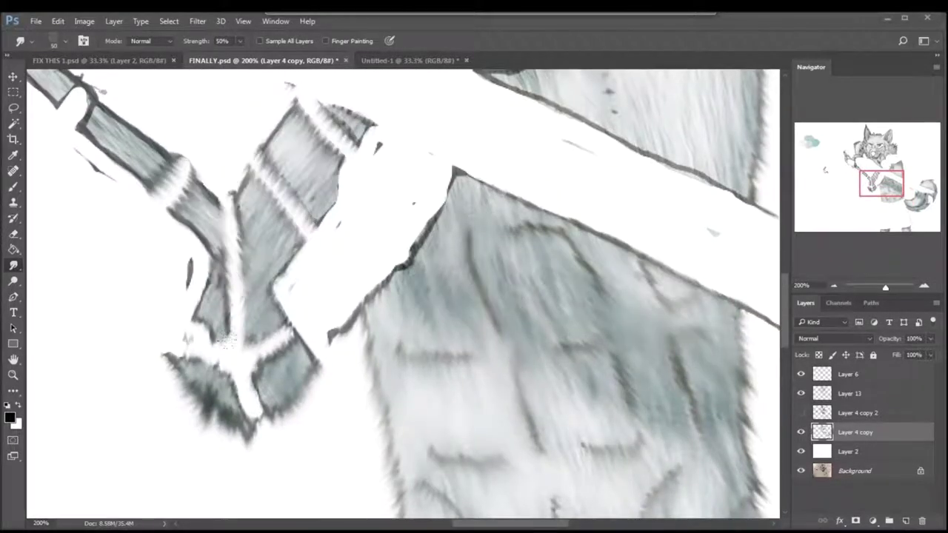
Step: Smudge the fur along the forearm, sword hand and raised upper arm
{"action": "scroll", "coordinate": [229, 311], "scroll_direction": "up", "scroll_amount": 3}
{"action": "scroll", "coordinate": [230, 311], "scroll_direction": "left", "scroll_amount": 4}
{"action": "mouse_move", "coordinate": [215, 82]}
{"action": "left_mouse_down"}
{"action": "mouse_move", "coordinate": [450, 296]}
{"action": "mouse_move", "coordinate": [311, 163]}
{"action": "mouse_move", "coordinate": [170, 133]}
{"action": "left_mouse_up"}
{"action": "scroll", "coordinate": [171, 133], "scroll_direction": "up", "scroll_amount": 3}
{"action": "scroll", "coordinate": [170, 133], "scroll_direction": "left", "scroll_amount": 4}
{"action": "mouse_move", "coordinate": [348, 207]}
{"action": "left_mouse_down"}
{"action": "mouse_move", "coordinate": [334, 89]}
{"action": "mouse_move", "coordinate": [500, 108]}
{"action": "mouse_move", "coordinate": [629, 170]}
{"action": "left_mouse_up"}
Step: Smudge the shoulder ruff, brow, cheek and chest fur around the wolf's face
{"action": "scroll", "coordinate": [630, 170], "scroll_direction": "right", "scroll_amount": 5}
{"action": "scroll", "coordinate": [630, 170], "scroll_direction": "up", "scroll_amount": 3}
{"action": "mouse_move", "coordinate": [533, 326]}
{"action": "left_mouse_down"}
{"action": "mouse_move", "coordinate": [504, 282]}
{"action": "mouse_move", "coordinate": [637, 113]}
{"action": "left_mouse_up"}
{"action": "left_click_drag", "start_coordinate": [835, 148], "coordinate": [878, 150]}
{"action": "mouse_move", "coordinate": [540, 222]}
{"action": "left_mouse_down"}
{"action": "mouse_move", "coordinate": [689, 185]}
{"action": "mouse_move", "coordinate": [711, 326]}
{"action": "mouse_move", "coordinate": [625, 155]}
{"action": "left_mouse_up"}
{"action": "left_click_drag", "start_coordinate": [307, 205], "coordinate": [333, 210]}
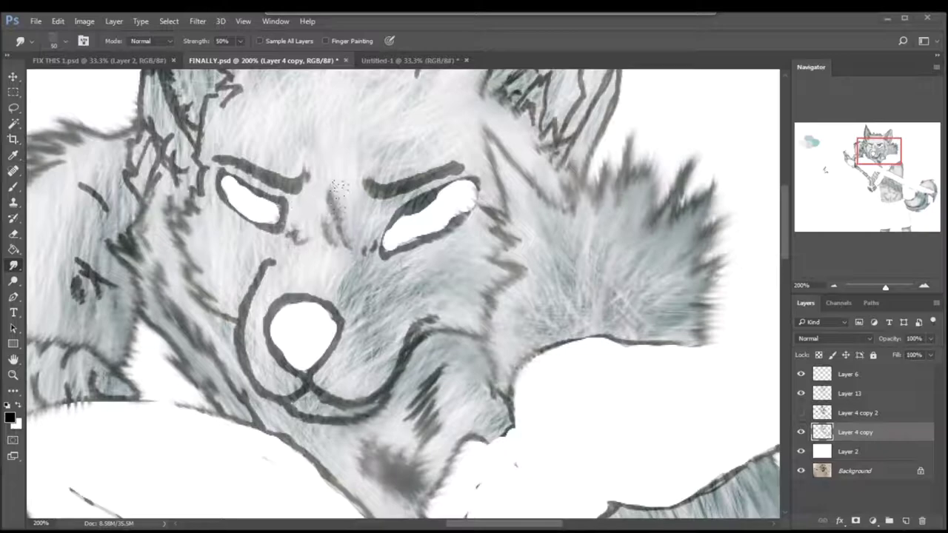
{"action": "mouse_move", "coordinate": [384, 144]}
{"action": "left_mouse_down"}
{"action": "mouse_move", "coordinate": [163, 103]}
{"action": "mouse_move", "coordinate": [96, 282]}
{"action": "mouse_move", "coordinate": [356, 370]}
{"action": "mouse_move", "coordinate": [232, 273]}
{"action": "mouse_move", "coordinate": [289, 422]}
{"action": "mouse_move", "coordinate": [388, 350]}
{"action": "mouse_move", "coordinate": [467, 436]}
{"action": "left_mouse_up"}
Step: Smudge the fur on the top of the head and both ears
{"action": "scroll", "coordinate": [466, 435], "scroll_direction": "up", "scroll_amount": 3}
{"action": "mouse_move", "coordinate": [466, 237]}
{"action": "left_mouse_down"}
{"action": "mouse_move", "coordinate": [275, 142]}
{"action": "mouse_move", "coordinate": [174, 311]}
{"action": "mouse_move", "coordinate": [178, 119]}
{"action": "mouse_move", "coordinate": [132, 298]}
{"action": "left_mouse_up"}
{"action": "scroll", "coordinate": [177, 118], "scroll_direction": "up", "scroll_amount": 2}
{"action": "scroll", "coordinate": [132, 298], "scroll_direction": "right", "scroll_amount": 1}
{"action": "mouse_move", "coordinate": [444, 311]}
{"action": "left_mouse_down"}
{"action": "mouse_move", "coordinate": [585, 207]}
{"action": "mouse_move", "coordinate": [618, 319]}
{"action": "mouse_move", "coordinate": [423, 250]}
{"action": "left_mouse_up"}
Step: Smudge the lower leg fur edges, then refine the fur where the waist meets the tail
{"action": "scroll", "coordinate": [423, 250], "scroll_direction": "down", "scroll_amount": 15}
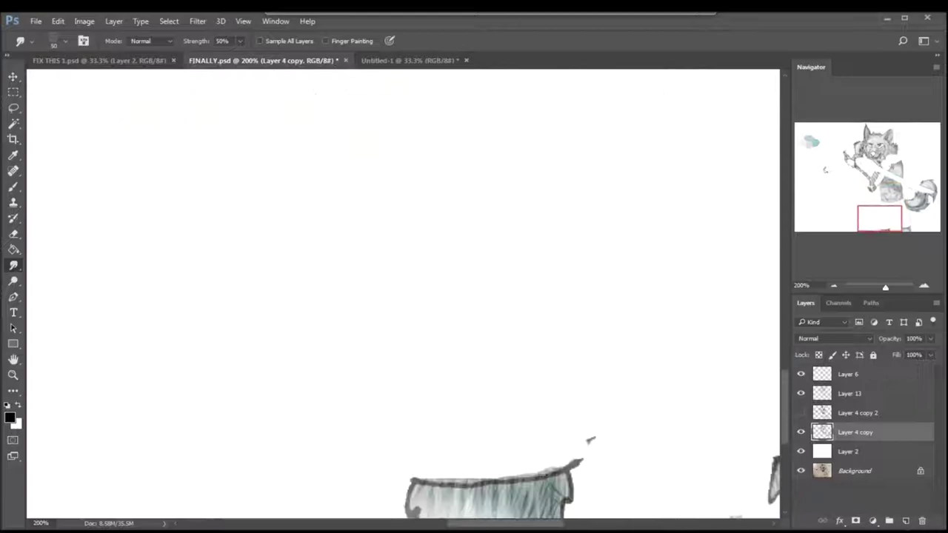
{"action": "scroll", "coordinate": [357, 485], "scroll_direction": "right", "scroll_amount": 5}
{"action": "mouse_move", "coordinate": [630, 415]}
{"action": "left_mouse_down"}
{"action": "mouse_move", "coordinate": [652, 489]}
{"action": "mouse_move", "coordinate": [597, 373]}
{"action": "left_mouse_up"}
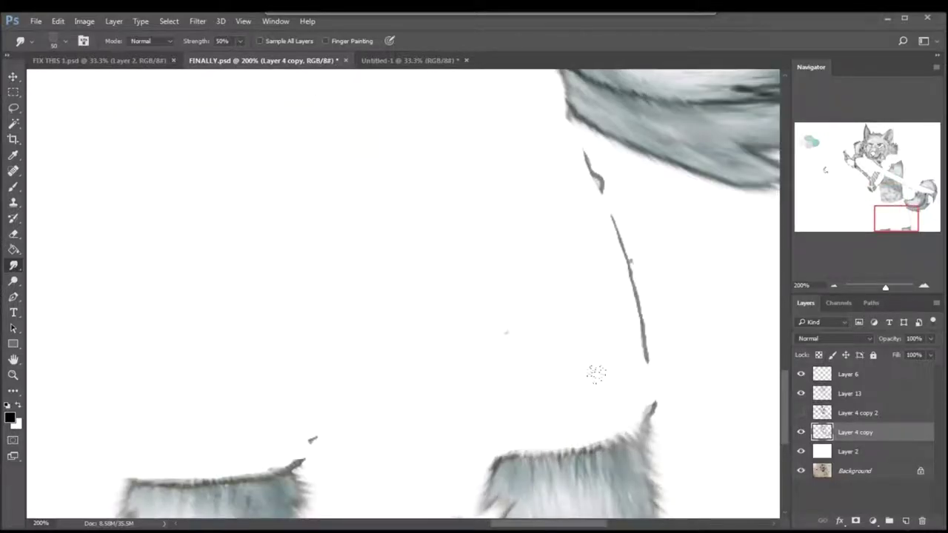
{"action": "left_click", "coordinate": [904, 219]}
{"action": "left_click_drag", "start_coordinate": [904, 218], "coordinate": [915, 209]}
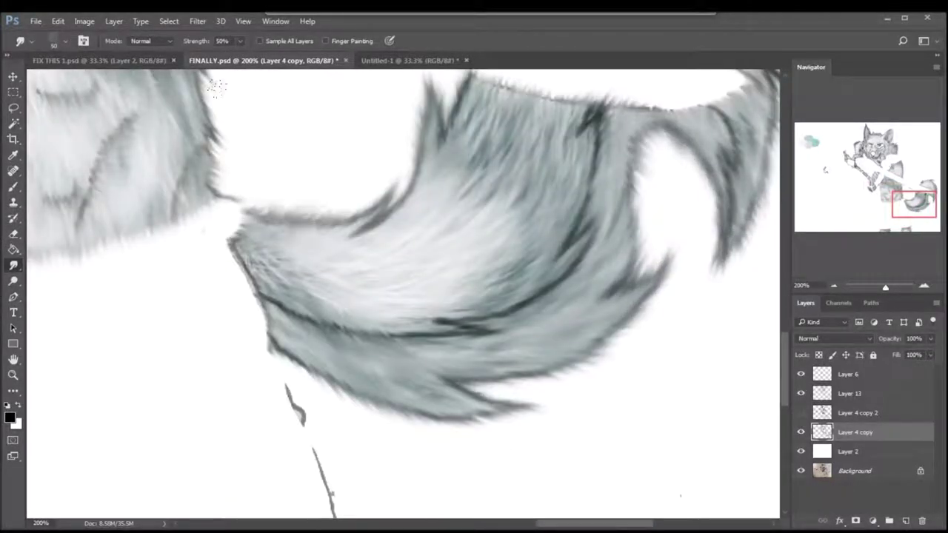
{"action": "left_click_drag", "start_coordinate": [389, 300], "coordinate": [519, 285]}
{"action": "mouse_move", "coordinate": [885, 286]}
{"action": "left_mouse_down"}
{"action": "mouse_move", "coordinate": [830, 286]}
{"action": "mouse_move", "coordinate": [876, 285]}
{"action": "left_mouse_up"}
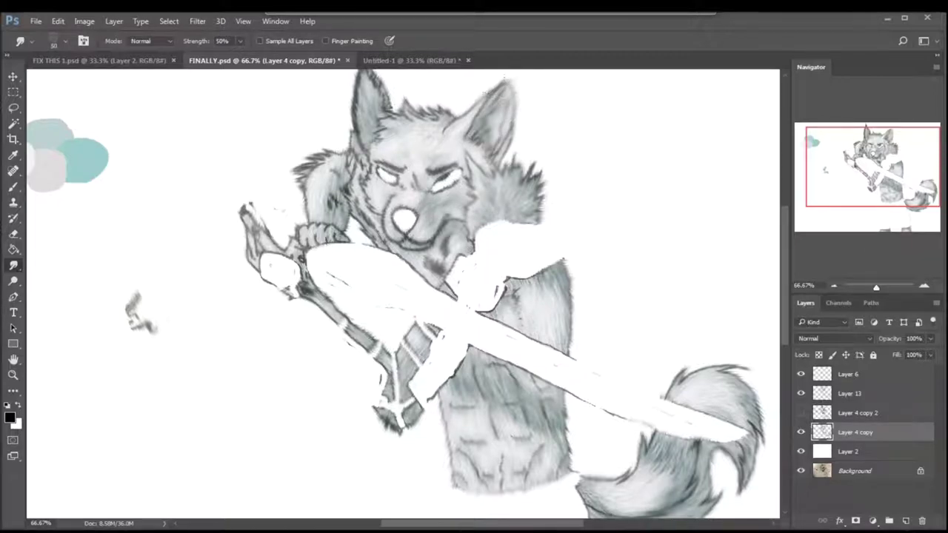
Step: Add a Black & White adjustment layer above Layer 14, masked to the abdomen
{"action": "scroll", "coordinate": [402, 106], "scroll_direction": "up", "scroll_amount": 2}
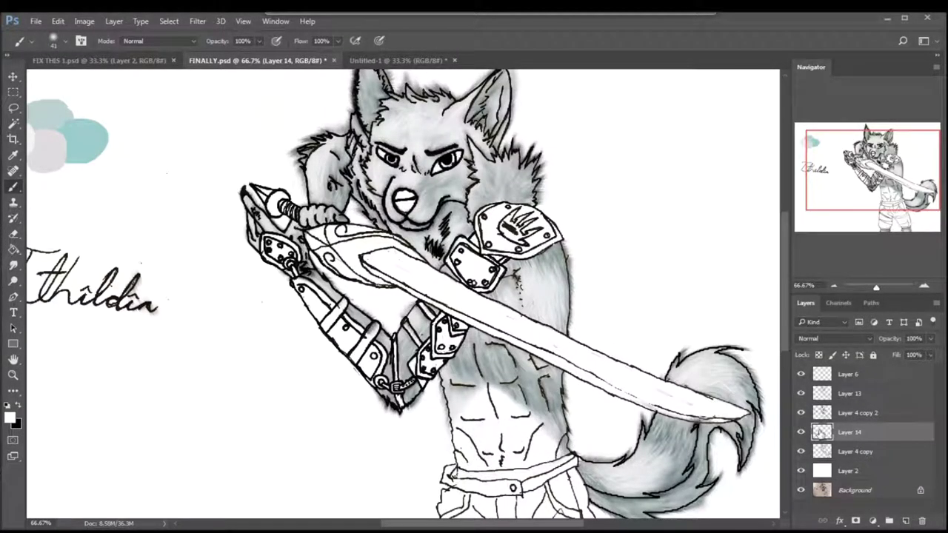
{"action": "left_click", "coordinate": [114, 20]}
{"action": "mouse_move", "coordinate": [158, 155]}
{"action": "left_click", "coordinate": [286, 265]}
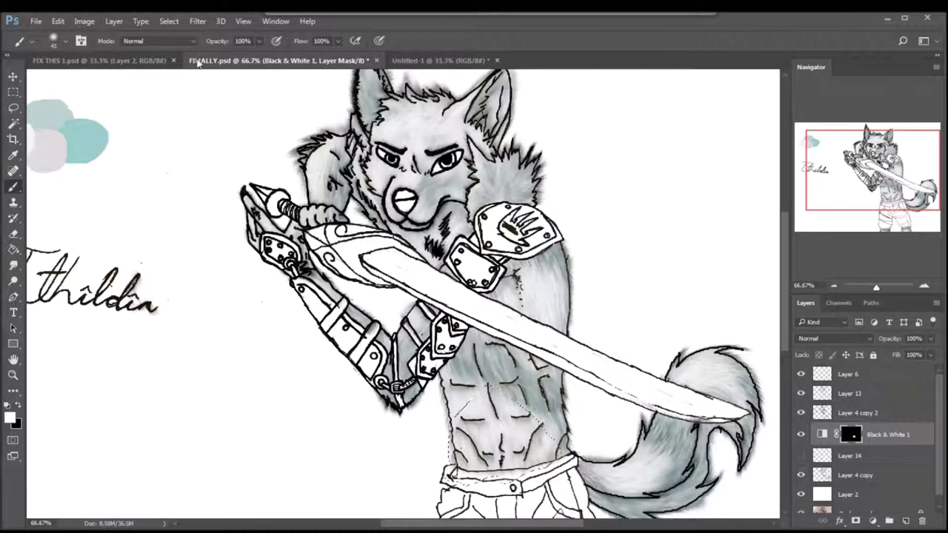
Step: Add a Brightness/Contrast adjustment over the abdomen and raise its brightness
{"action": "left_click", "coordinate": [113, 21]}
{"action": "mouse_move", "coordinate": [159, 152]}
{"action": "left_click", "coordinate": [318, 125]}
{"action": "left_click_drag", "start_coordinate": [635, 192], "coordinate": [656, 194]}
{"action": "left_click", "coordinate": [724, 111]}
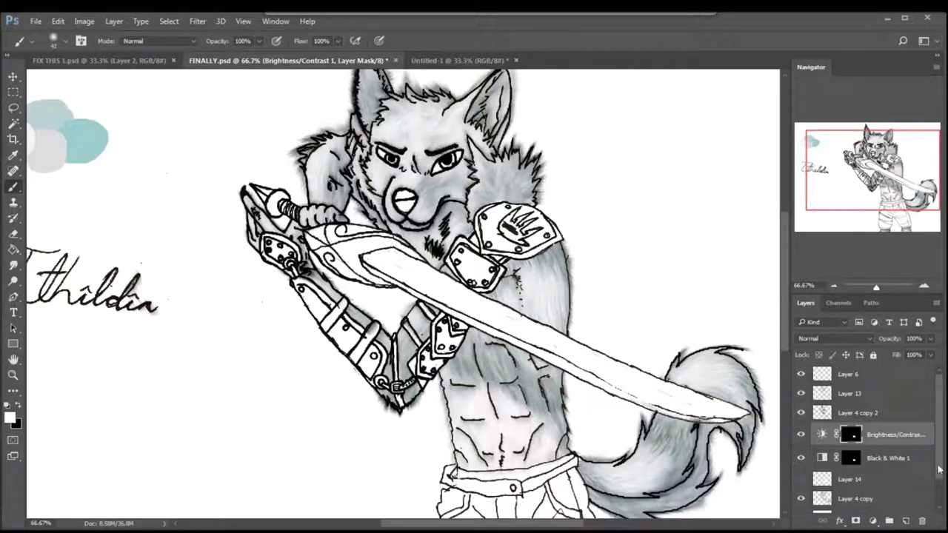
Step: Smudge the Black & White mask, then erase the abdomen area from the Brightness/Contrast mask and clear the selection
{"action": "left_click", "coordinate": [13, 264]}
{"action": "left_click", "coordinate": [888, 457]}
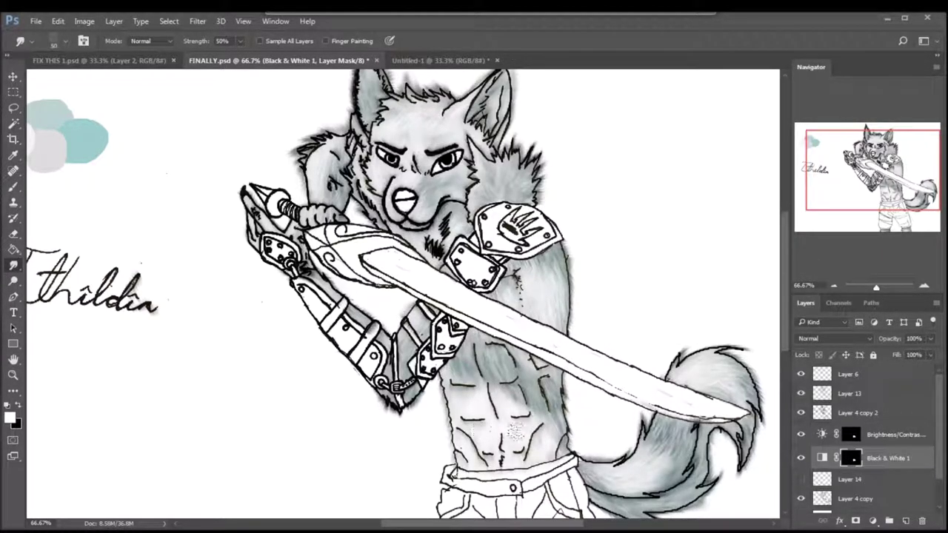
{"action": "left_click", "coordinate": [888, 435]}
{"action": "key", "text": "b"}
{"action": "key", "text": "e"}
{"action": "key", "text": "ctrl+d"}
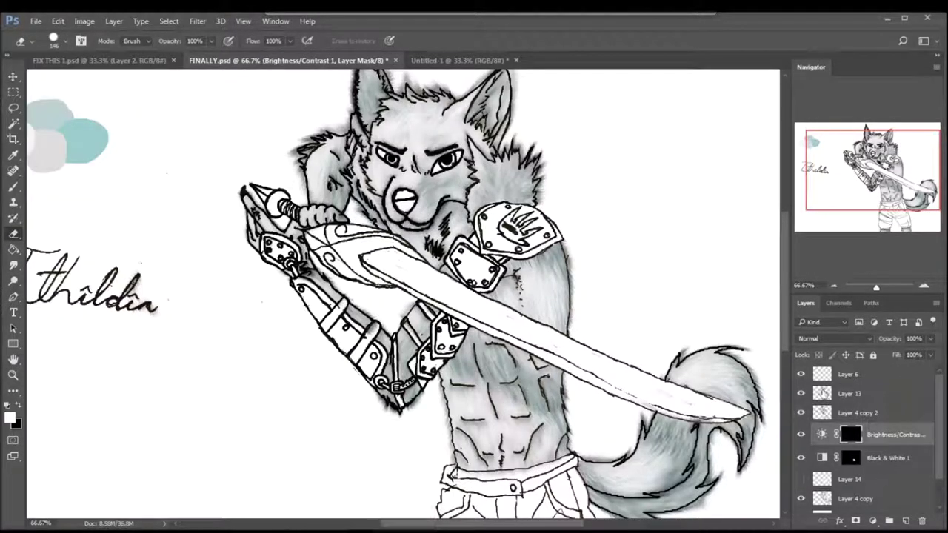
Step: Repaint both adjustment masks with a white 90 px brush, then smudge the Black & White mask with Brightness/Contrast hidden
{"action": "key", "text": "b"}
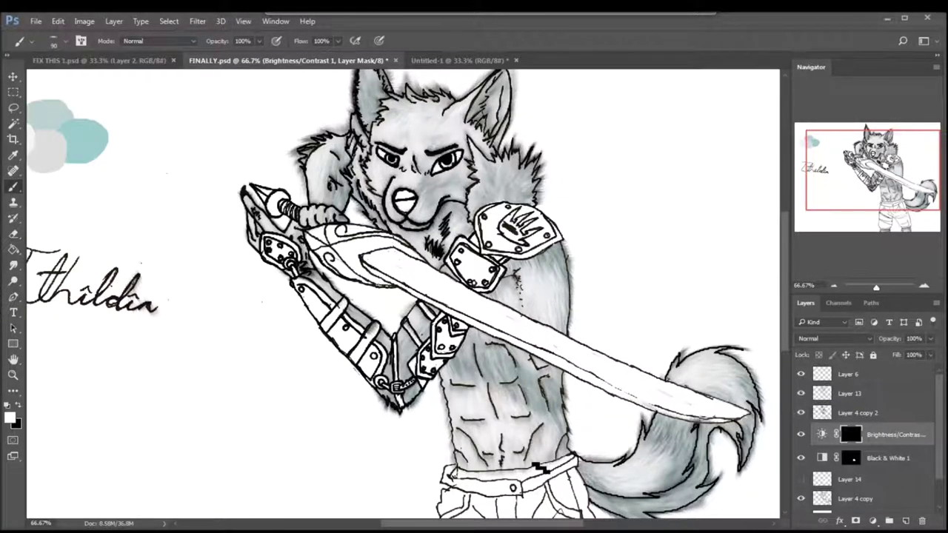
{"action": "key", "text": "alt+bracketleft"}
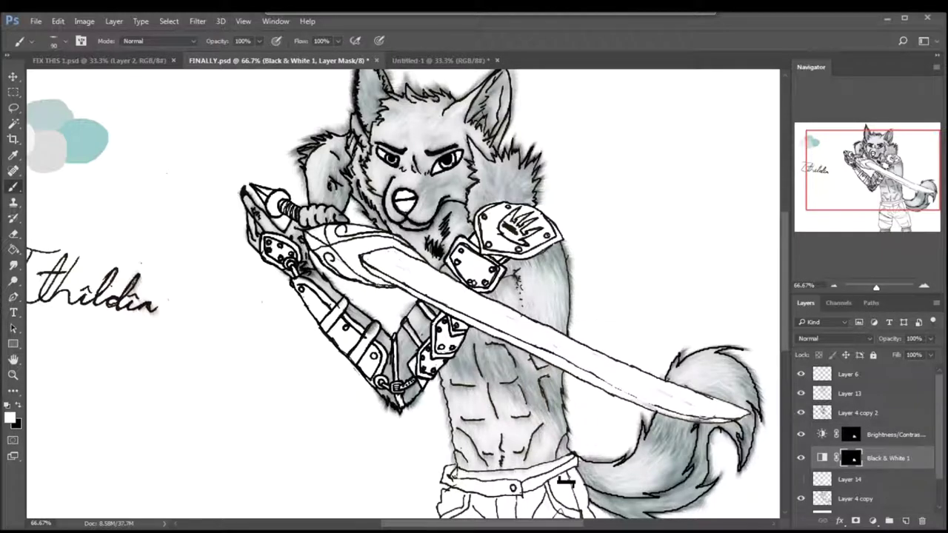
{"action": "key", "text": "r"}
{"action": "left_click", "coordinate": [801, 434]}
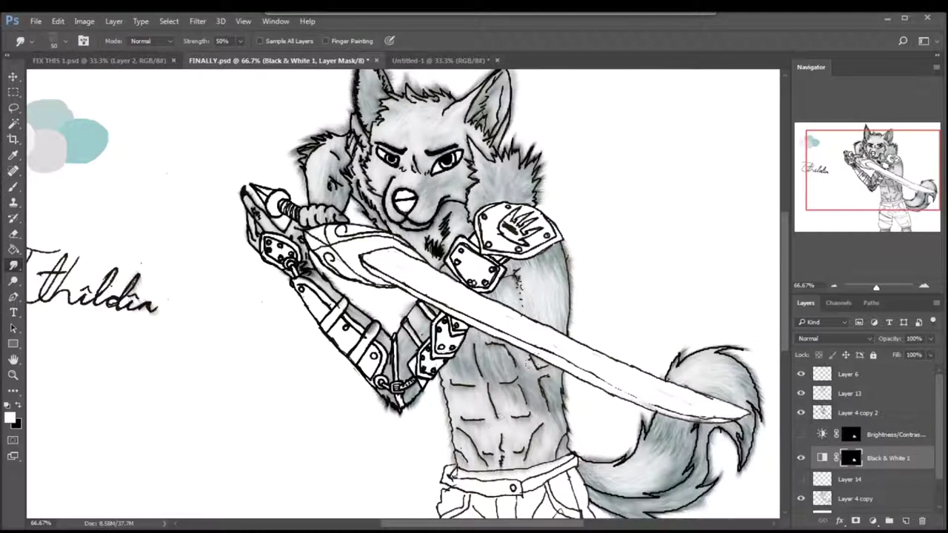
Step: Delete the hidden Brightness/Contrast adjustment layer
{"action": "key", "text": "alt+bracketright"}
{"action": "left_click", "coordinate": [921, 521]}
{"action": "left_click", "coordinate": [322, 203]}
Step: Add a Brightness/Contrast adjustment over the abdomen with brightness 73 and merge the adjustments with the fur layer
{"action": "left_click", "coordinate": [113, 21]}
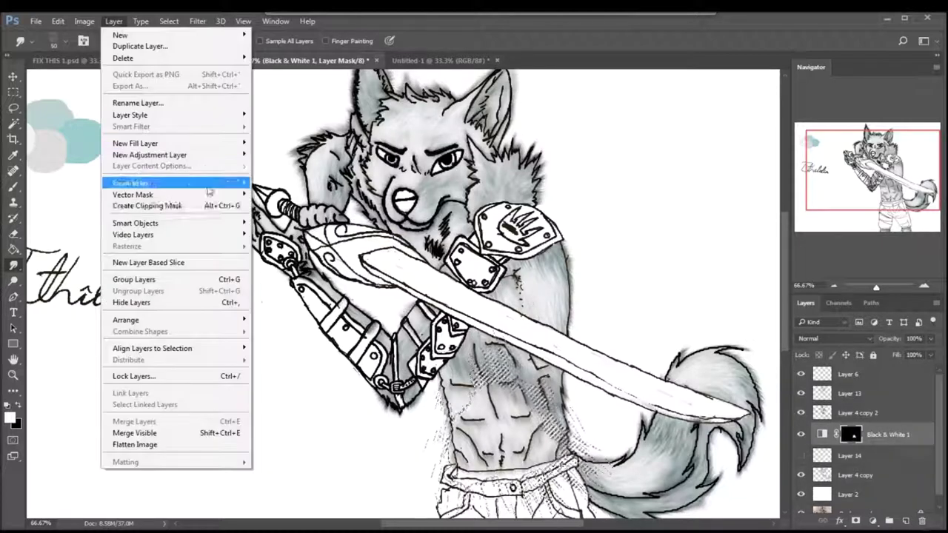
{"action": "left_click", "coordinate": [288, 155]}
{"action": "left_click", "coordinate": [599, 181]}
{"action": "left_click_drag", "start_coordinate": [635, 194], "coordinate": [674, 194]}
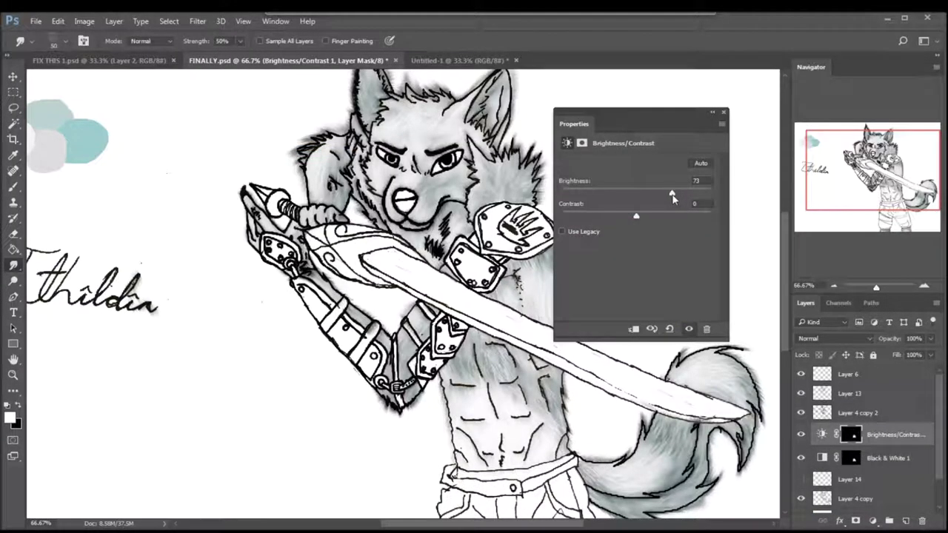
{"action": "key", "text": "ctrl+e"}
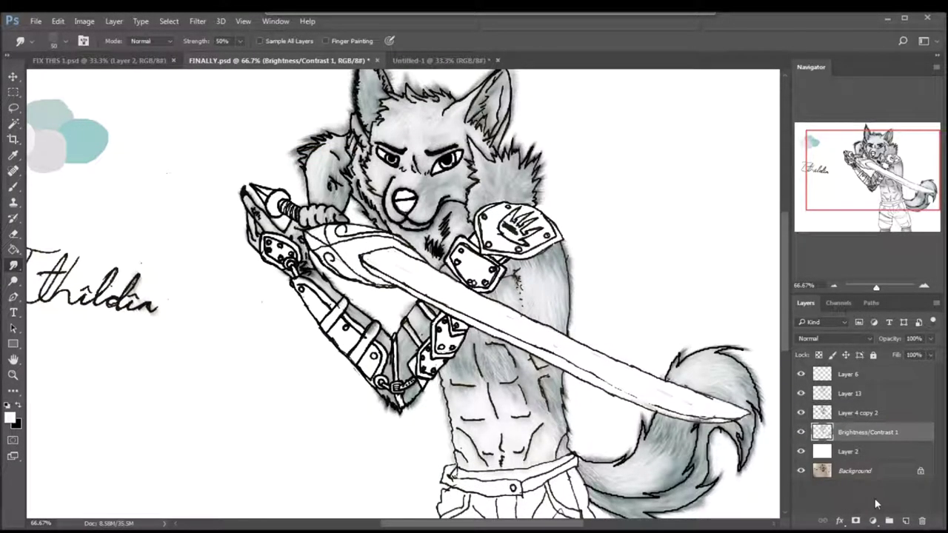
Step: Open the images 2.jpg, leather.jpg and steel.jpg
{"action": "key", "text": "ctrl+o"}
{"action": "double_click", "coordinate": [152, 144]}
{"action": "double_click", "coordinate": [144, 116]}
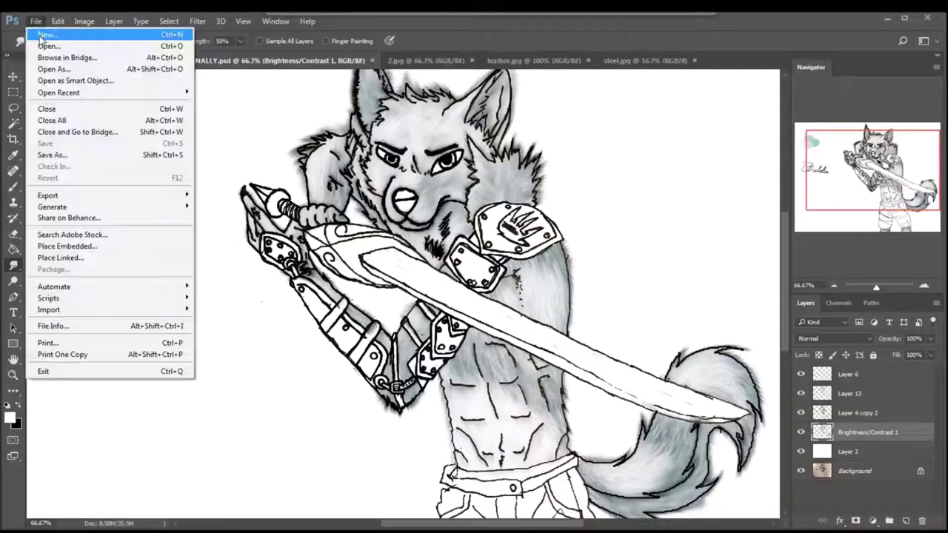
Step: Create a new blank document and draw a black shield outline on it with a hard round brush
{"action": "left_click", "coordinate": [45, 41]}
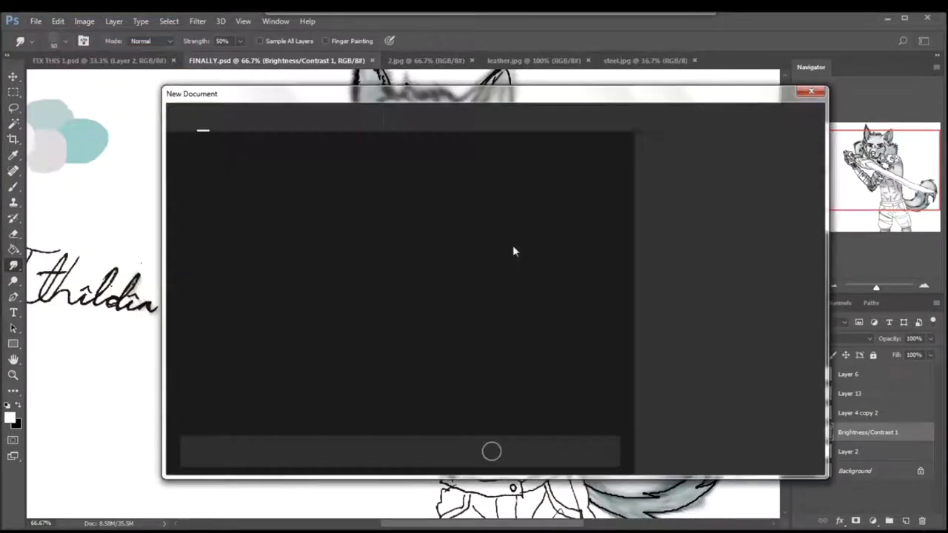
{"action": "double_click", "coordinate": [221, 211]}
{"action": "key", "text": "b"}
{"action": "left_click", "coordinate": [63, 40]}
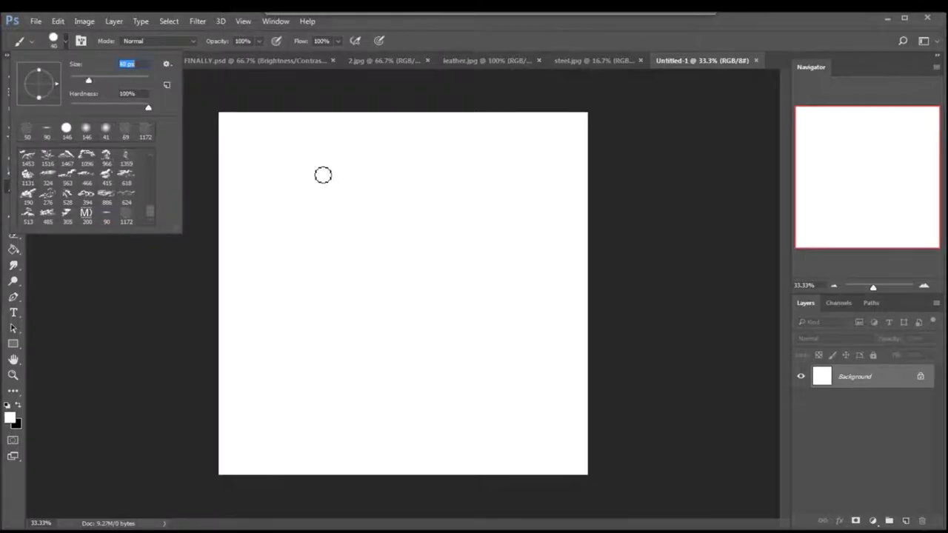
{"action": "key", "text": "x"}
{"action": "left_click", "coordinate": [380, 147]}
{"action": "left_click_drag", "start_coordinate": [513, 386], "coordinate": [512, 148]}
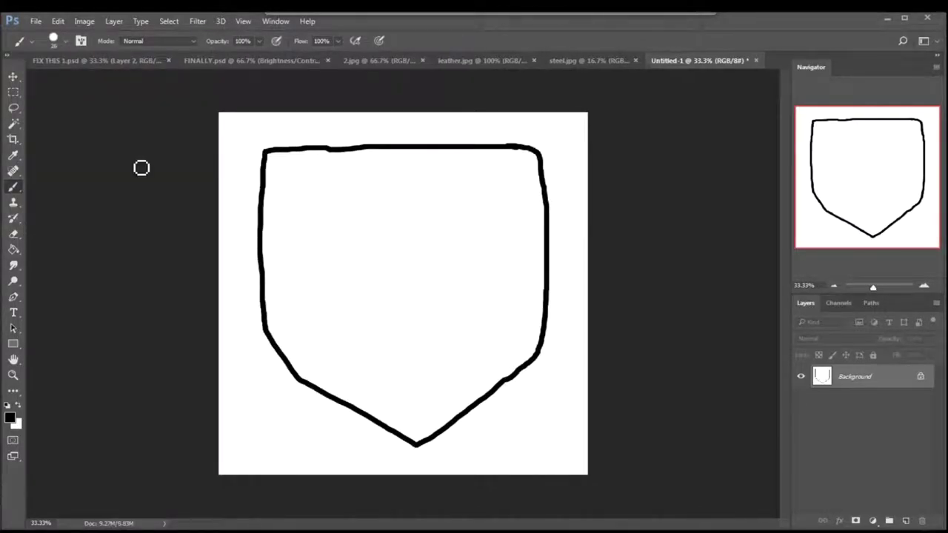
Step: Open IMG_2175.PNG and select the white handprint with the Magic Wand
{"action": "key", "text": "ctrl+o"}
{"action": "left_click", "coordinate": [289, 110]}
{"action": "left_click", "coordinate": [380, 277]}
{"action": "key", "text": "w"}
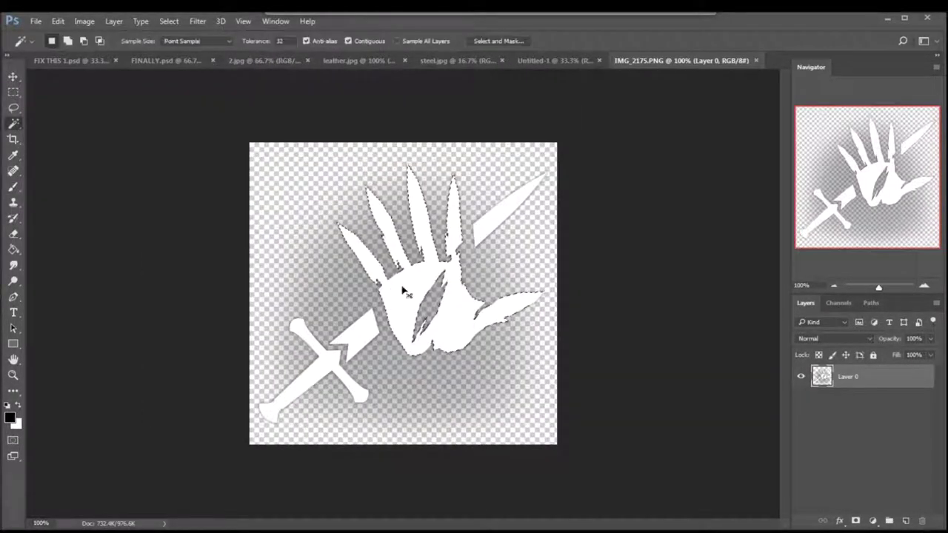
Step: Paste the handprint into the shield document, then scale and position it inside the shield outline
{"action": "left_click", "coordinate": [359, 60]}
{"action": "left_click", "coordinate": [585, 60]}
{"action": "key", "text": "ctrl+v"}
{"action": "key", "text": "ctrl+t"}
{"action": "left_click_drag", "start_coordinate": [436, 260], "coordinate": [508, 186]}
{"action": "left_click_drag", "start_coordinate": [337, 178], "coordinate": [322, 148]}
{"action": "left_click_drag", "start_coordinate": [517, 291], "coordinate": [328, 144]}
{"action": "key", "text": "Return"}
Step: Delete the background area around the shield and merge the shield and handprint layers into one emblem
{"action": "left_click", "coordinate": [824, 398]}
{"action": "left_click", "coordinate": [239, 220]}
{"action": "key", "text": "Delete"}
{"action": "left_click", "coordinate": [879, 398], "text": "shift"}
{"action": "key", "text": "ctrl+e"}
Step: Bring the emblem into FINALLY.psd, scale it to about 34% width and 23% height, and place it beside the wolf's shoulder
{"action": "left_click_drag", "start_coordinate": [822, 376], "coordinate": [404, 296]}
{"action": "key", "text": "ctrl+t"}
{"action": "left_click_drag", "start_coordinate": [202, 142], "coordinate": [508, 380]}
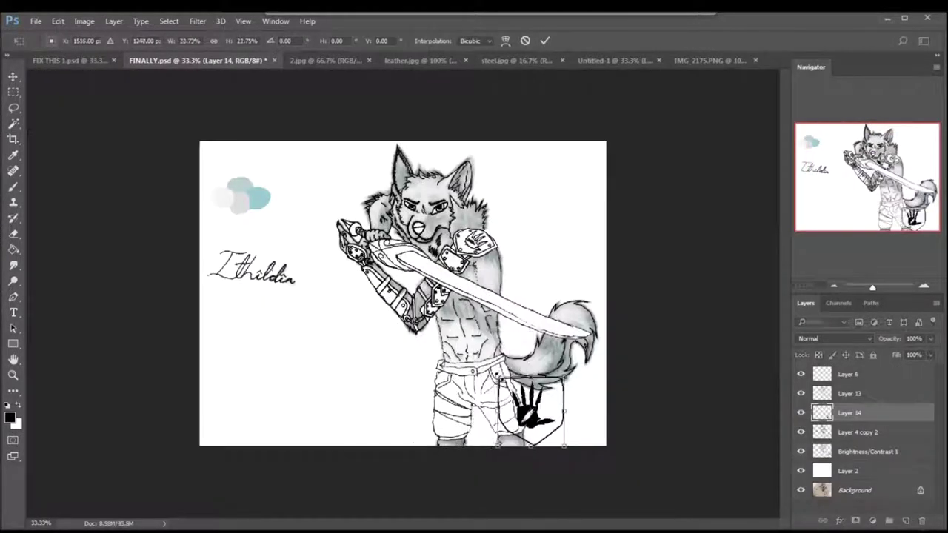
{"action": "left_click_drag", "start_coordinate": [530, 415], "coordinate": [548, 222]}
{"action": "key", "text": "Return"}
{"action": "left_click", "coordinate": [58, 21]}
{"action": "mouse_move", "coordinate": [148, 280]}
{"action": "left_click", "coordinate": [244, 357]}
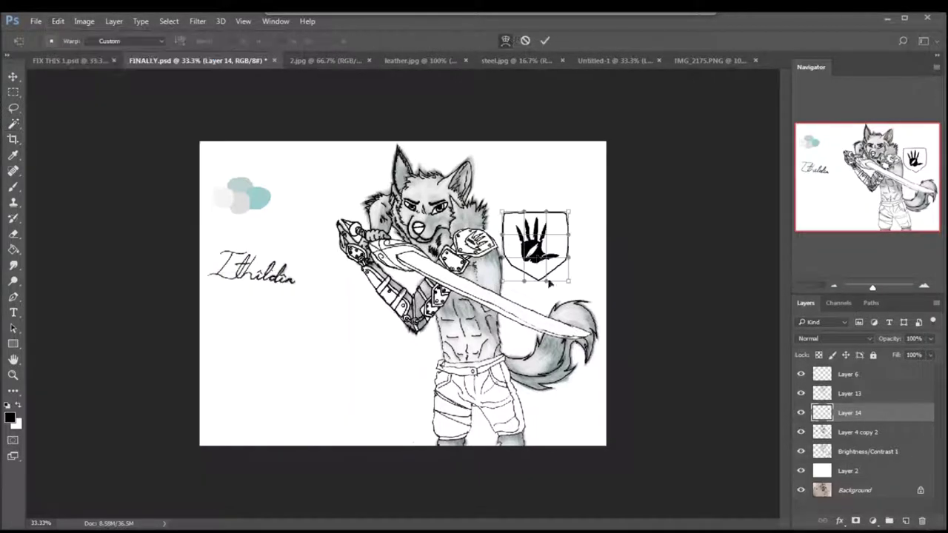
{"action": "key", "text": "Escape"}
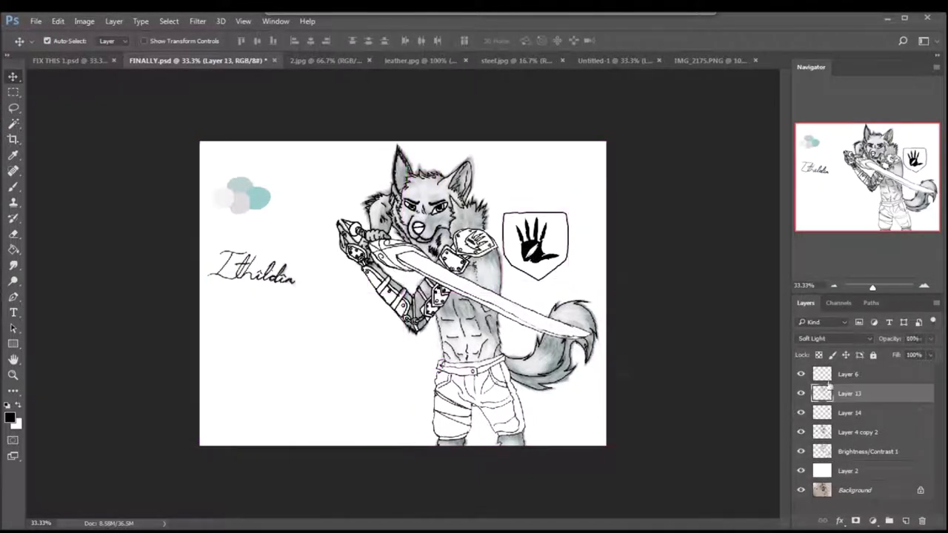
Step: Scale the shield emblem to about 69% and position it over the wolf's shoulder pad
{"action": "key", "text": "ctrl+t"}
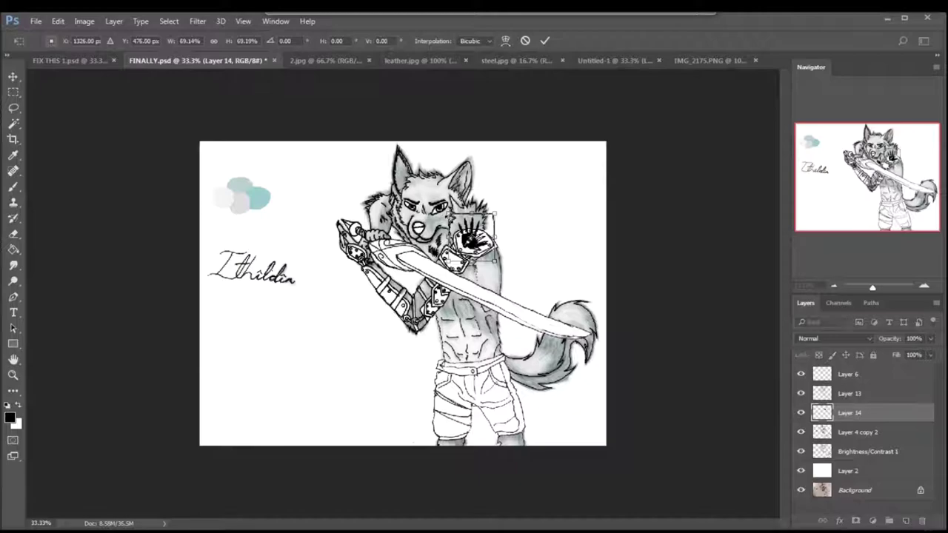
{"action": "key", "text": "Return"}
{"action": "key", "text": "ctrl+plus"}
Step: Warp the handprint emblem so it tilts and follows the surface of the shoulder pad
{"action": "left_click", "coordinate": [58, 21]}
{"action": "mouse_move", "coordinate": [111, 280]}
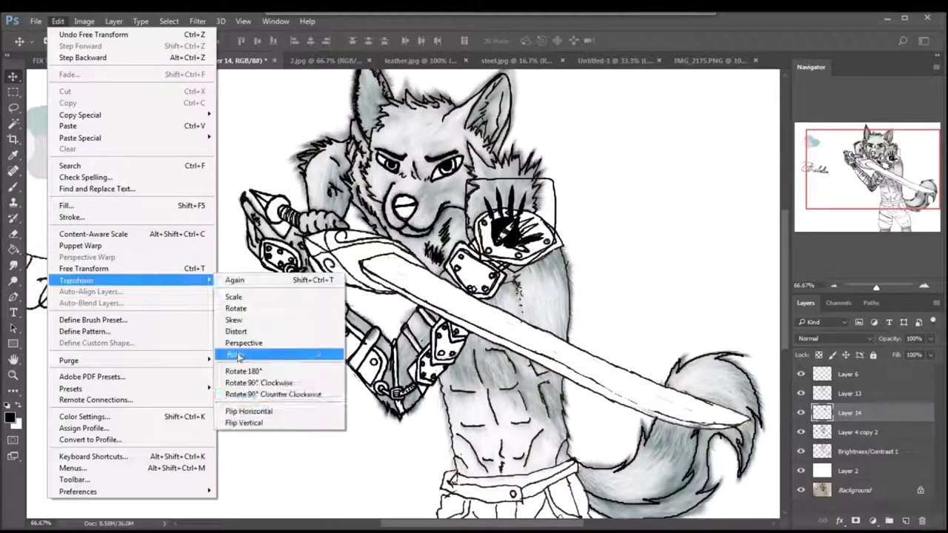
{"action": "left_click", "coordinate": [239, 357]}
{"action": "left_click", "coordinate": [474, 40]}
{"action": "left_click_drag", "start_coordinate": [474, 170], "coordinate": [531, 152]}
{"action": "left_click", "coordinate": [57, 20]}
{"action": "mouse_move", "coordinate": [111, 269]}
{"action": "left_click", "coordinate": [239, 357]}
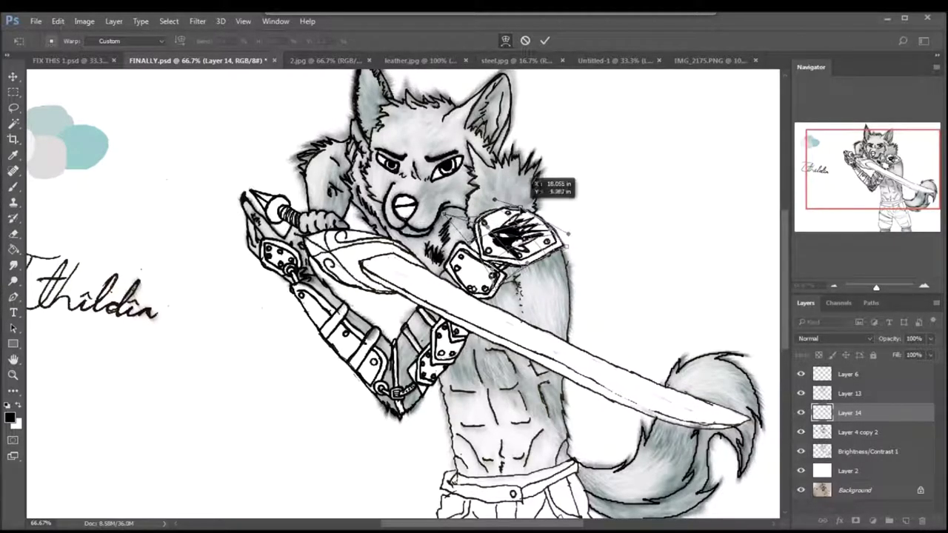
{"action": "key", "text": "Return"}
Step: Create a new layer beneath the emblem and cover the originally drawn handprint on the shoulder pad with white brush strokes
{"action": "key", "text": "x"}
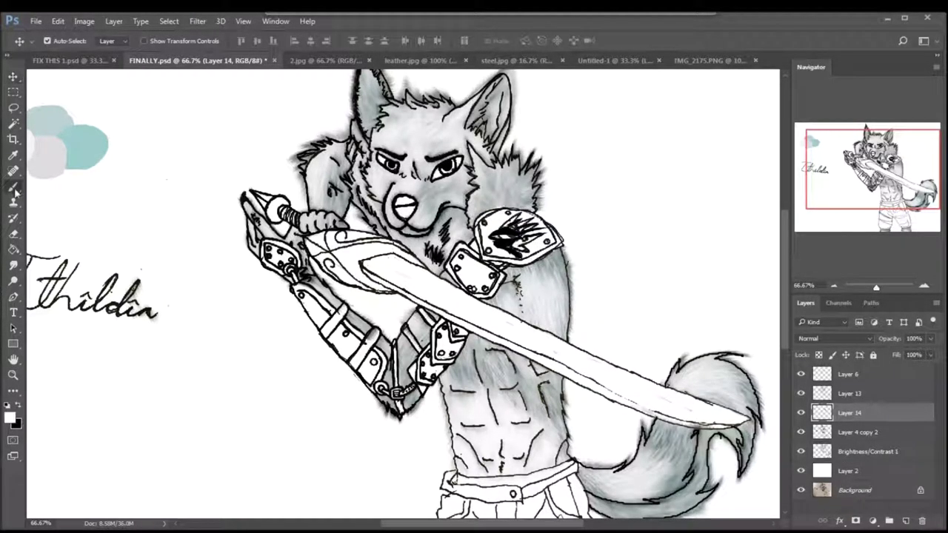
{"action": "key", "text": "b"}
{"action": "key", "text": "alt+bracketleft"}
{"action": "key", "text": "ctrl+alt+shift+n"}
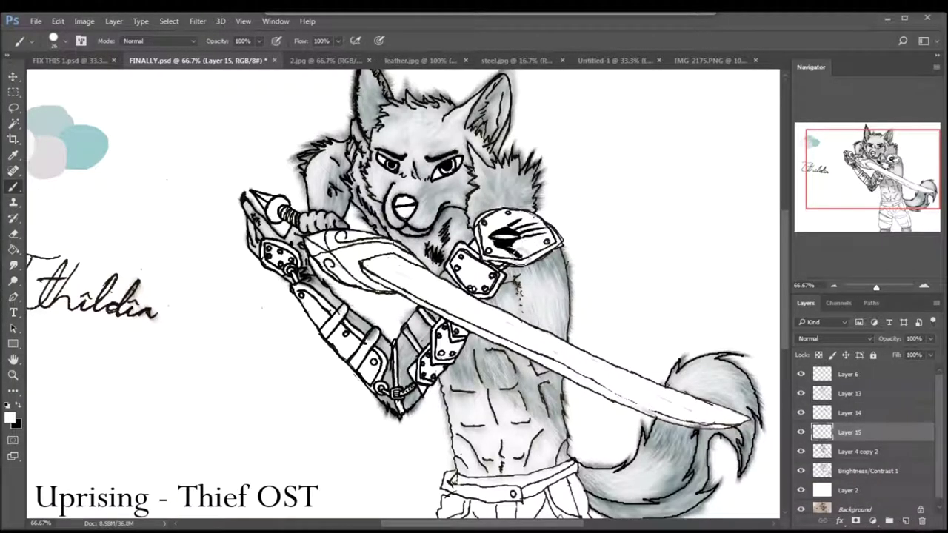
Step: Stretch the handprint emblem on Layer 14 to about 110% of its height on the shoulder pad
{"action": "left_click", "coordinate": [830, 413]}
{"action": "key", "text": "ctrl+t"}
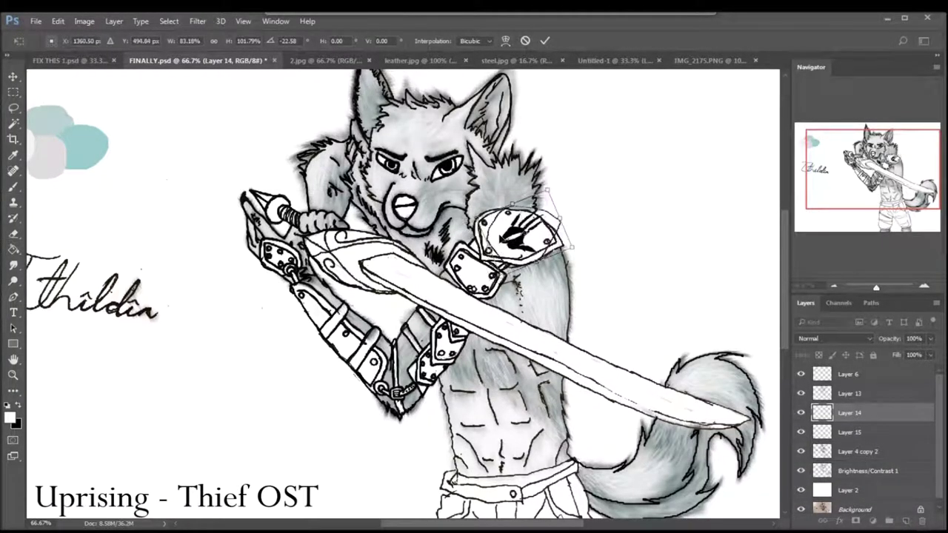
{"action": "key", "text": "Escape"}
{"action": "key", "text": "ctrl+t"}
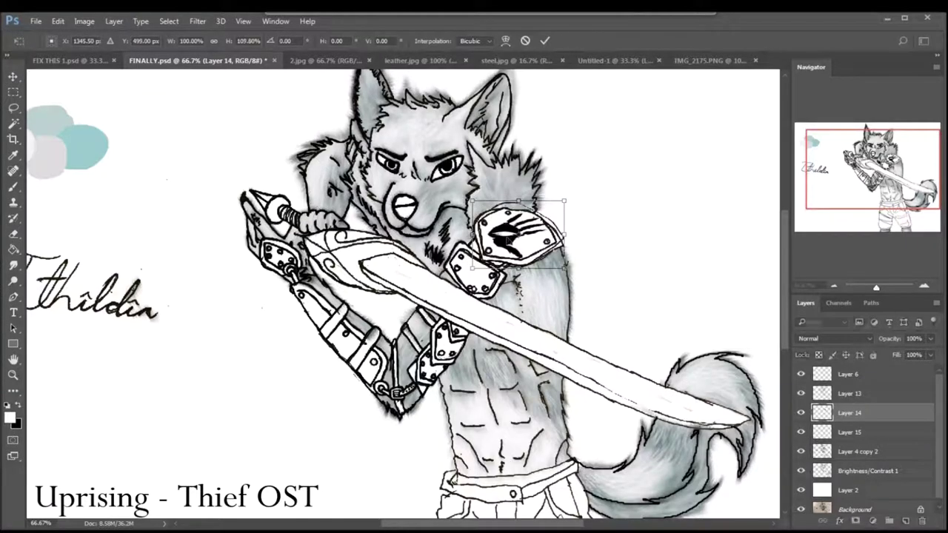
{"action": "key", "text": "Return"}
Step: Erase the stray grey fur shading beside the waist and tail on the Brightness/Contrast 1 layer with a 51 px eraser
{"action": "key", "text": "e"}
{"action": "key", "text": "ctrl+plus"}
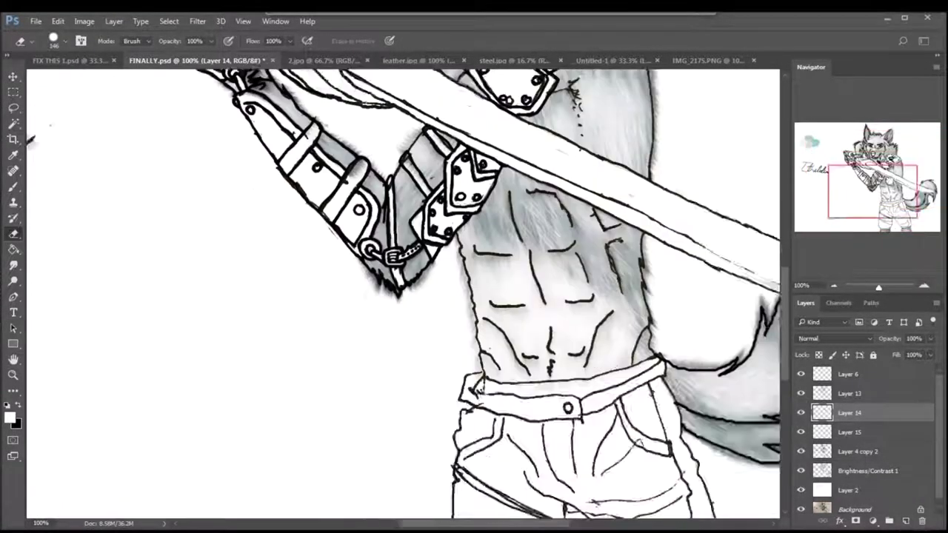
{"action": "left_click", "coordinate": [835, 473]}
{"action": "left_click", "coordinate": [58, 49]}
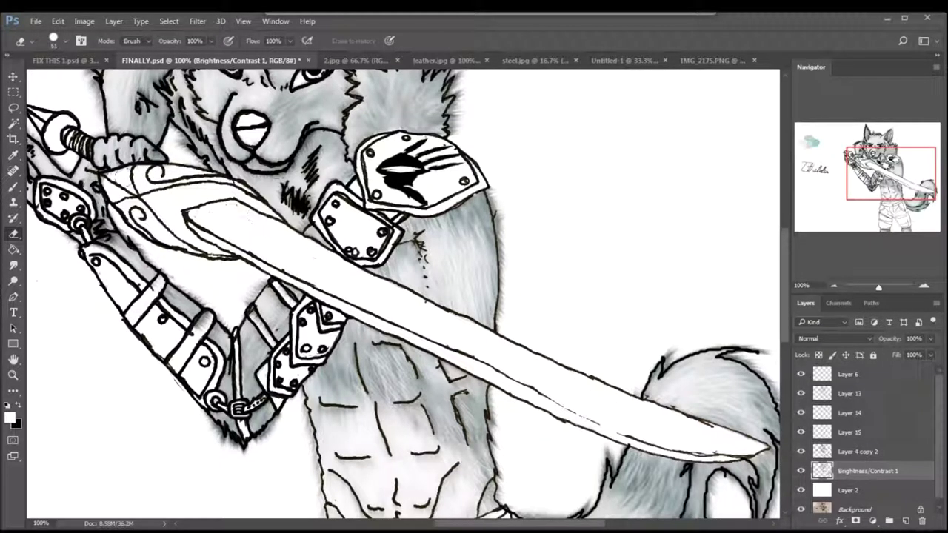
{"action": "mouse_move", "coordinate": [838, 154]}
{"action": "left_mouse_down"}
{"action": "mouse_move", "coordinate": [828, 143]}
{"action": "mouse_move", "coordinate": [840, 174]}
{"action": "mouse_move", "coordinate": [825, 141]}
{"action": "mouse_move", "coordinate": [842, 171]}
{"action": "left_mouse_up"}
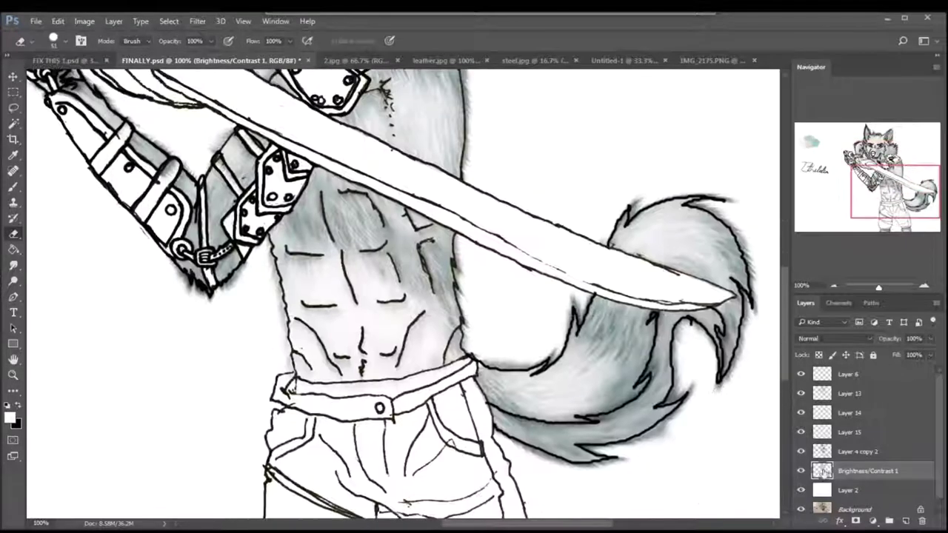
Step: Select the wolf's furred areas on the Layer 4 copy 2 layer with the Magic Wand
{"action": "key", "text": "w"}
{"action": "left_click", "coordinate": [858, 452]}
{"action": "left_click_drag", "start_coordinate": [892, 189], "coordinate": [874, 158]}
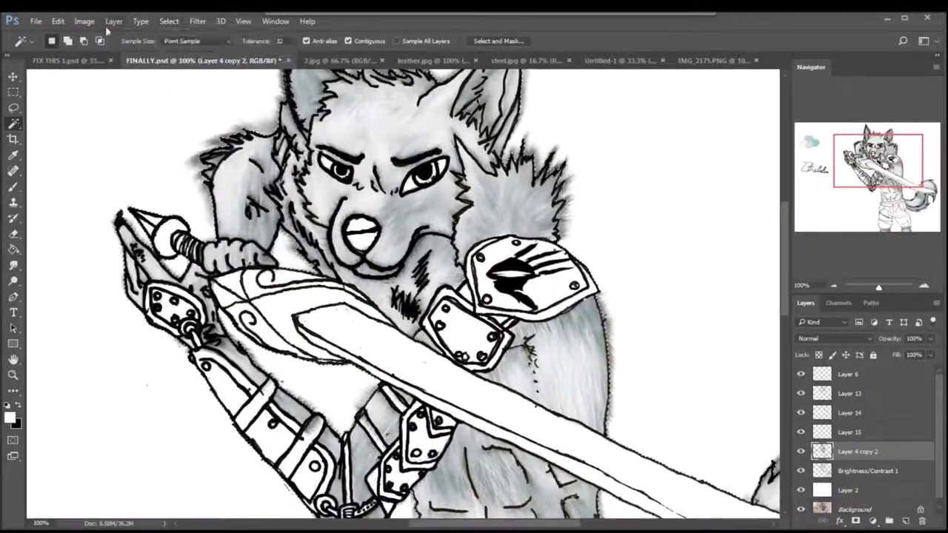
Step: Copy a large rectangular area of the grey metal texture in 2.jpg and paste it into FINALLY.psd
{"action": "left_click", "coordinate": [337, 60]}
{"action": "key", "text": "m"}
{"action": "left_click_drag", "start_coordinate": [670, 434], "coordinate": [156, 71]}
{"action": "key", "text": "ctrl+c"}
{"action": "left_click", "coordinate": [178, 60]}
{"action": "key", "text": "ctrl+v"}
Step: Scale the pasted metal texture to about 33% and move it over the wolf's upper body
{"action": "key", "text": "v"}
{"action": "left_click_drag", "start_coordinate": [268, 365], "coordinate": [323, 264]}
{"action": "key", "text": "ctrl+t"}
{"action": "left_click_drag", "start_coordinate": [50, 156], "coordinate": [560, 408]}
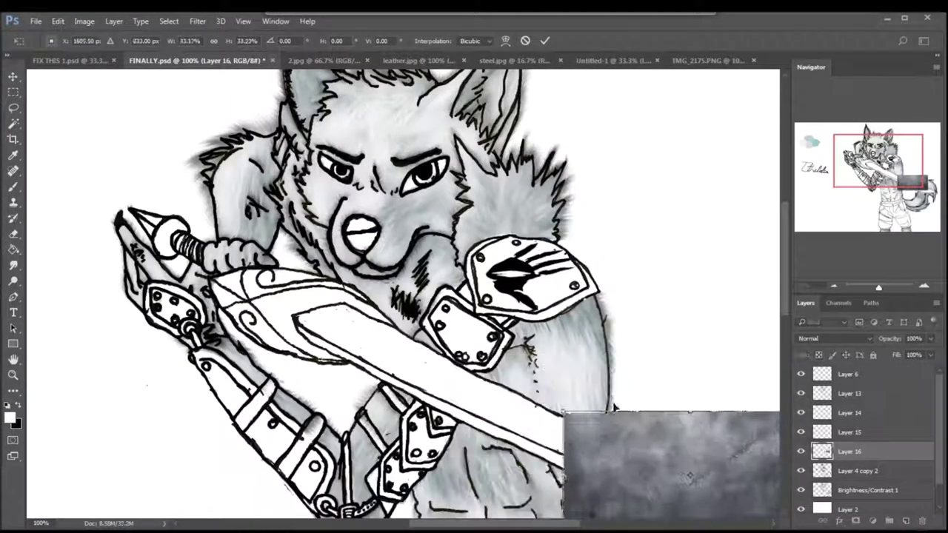
{"action": "left_click_drag", "start_coordinate": [592, 445], "coordinate": [417, 265]}
{"action": "key", "text": "Return"}
Step: Delete Layer 15, then rotate the metal texture about 43° and position it over the shoulder pad
{"action": "left_click", "coordinate": [850, 431]}
{"action": "left_click", "coordinate": [922, 521]}
{"action": "left_click", "coordinate": [360, 203]}
{"action": "key", "text": "ctrl+t"}
{"action": "left_click_drag", "start_coordinate": [644, 237], "coordinate": [446, 221]}
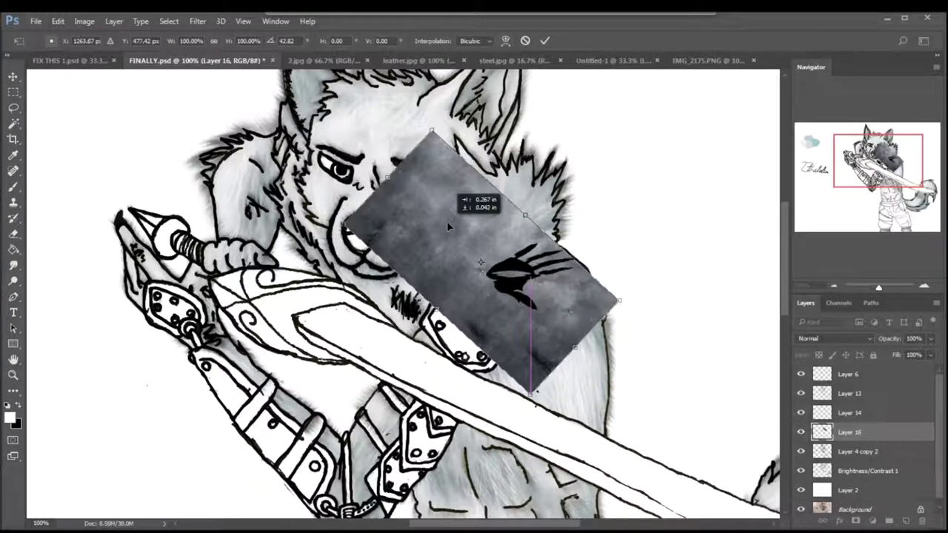
{"action": "key", "text": "Return"}
Step: Lower the metal texture's opacity to 80%, restore the fur selection and delete the texture inside it
{"action": "left_click_drag", "start_coordinate": [930, 338], "coordinate": [898, 367]}
{"action": "left_click", "coordinate": [169, 20]}
{"action": "left_click", "coordinate": [177, 54]}
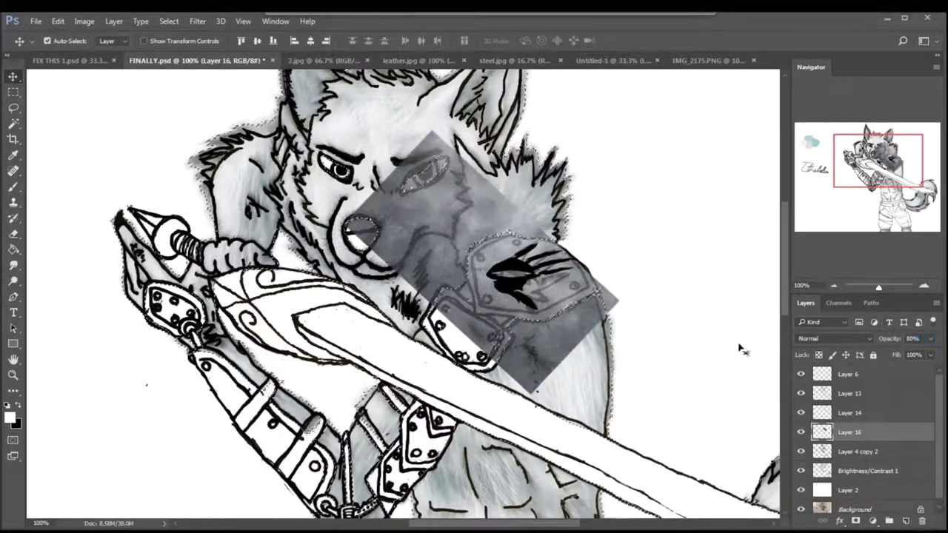
{"action": "key", "text": "Delete"}
{"action": "key", "text": "ctrl+d"}
Step: Remove the metal texture on Layer 16 from everything outside the inner plate of the shoulder pad
{"action": "left_click", "coordinate": [180, 80]}
{"action": "key", "text": "l"}
{"action": "key", "text": "e"}
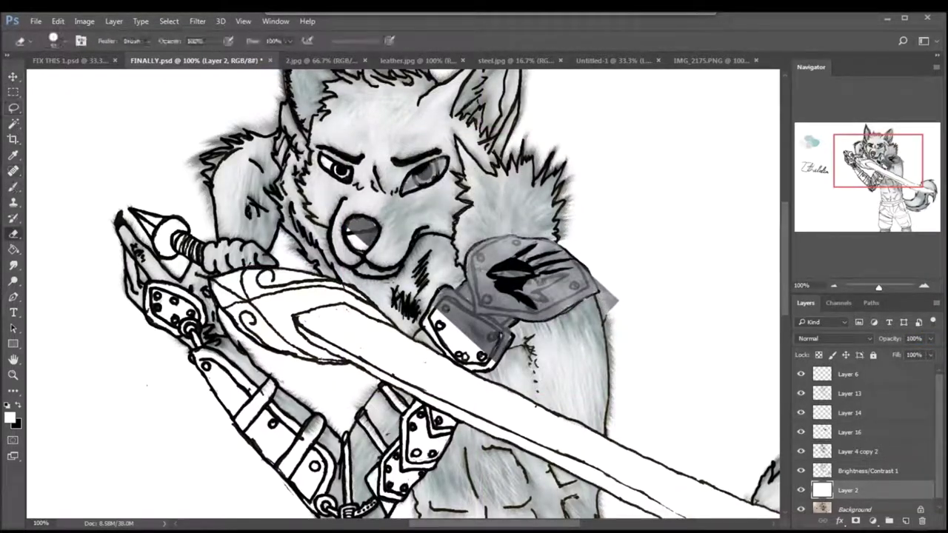
{"action": "left_click", "coordinate": [801, 489]}
{"action": "left_click", "coordinate": [800, 490]}
{"action": "left_click", "coordinate": [849, 432]}
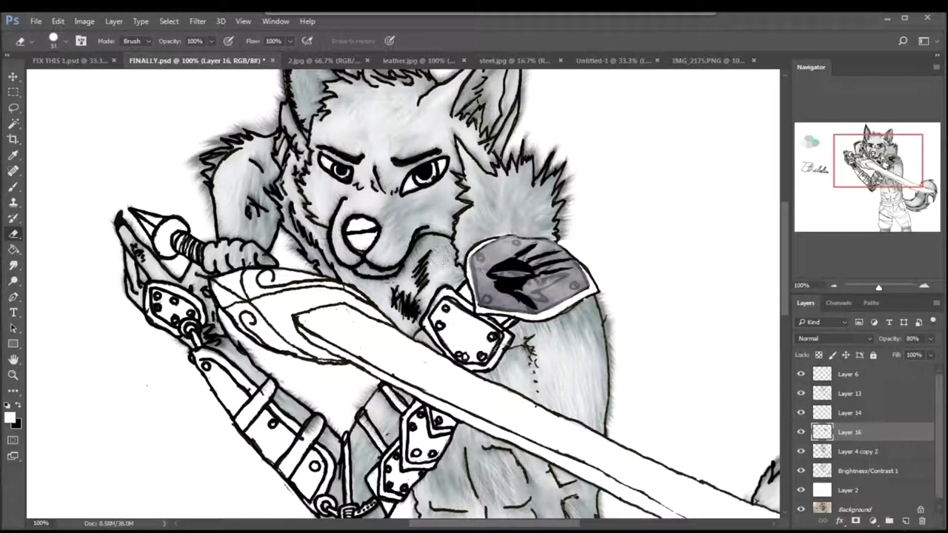
Step: Make the shoulder pad's metal texture fully opaque and clean up its edge along the plate outline
{"action": "left_click", "coordinate": [923, 287]}
{"action": "left_click", "coordinate": [924, 286]}
{"action": "left_click", "coordinate": [924, 287]}
{"action": "left_click_drag", "start_coordinate": [881, 164], "coordinate": [888, 160]}
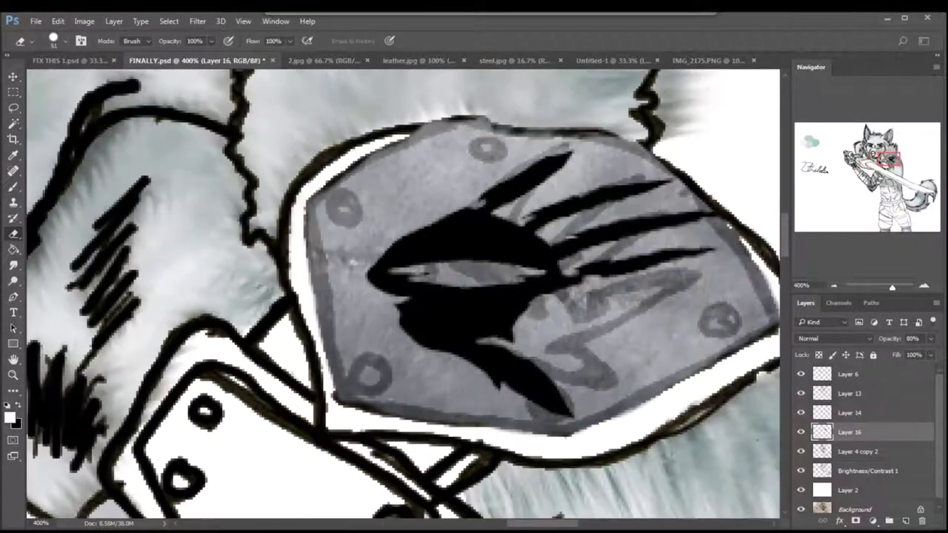
Step: Set the blending mode of the handprint emblem on Layer 14 to Soft Light
{"action": "left_click", "coordinate": [849, 412]}
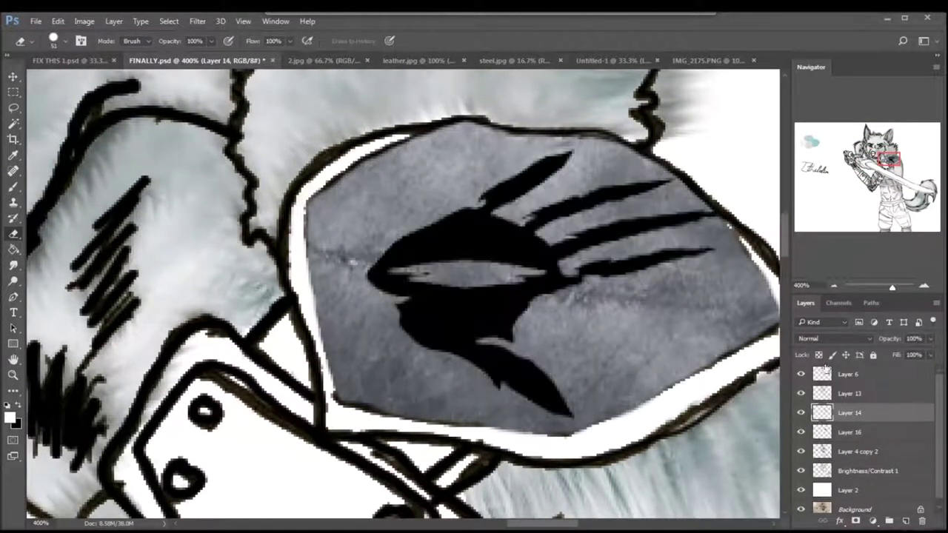
{"action": "left_click", "coordinate": [197, 21]}
{"action": "key", "text": "Escape"}
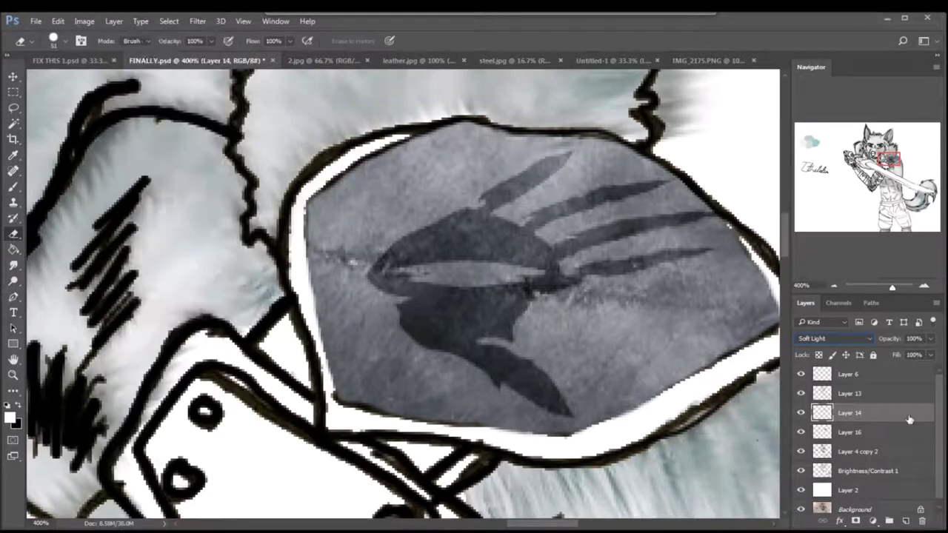
Step: Add a Bevel & Emboss effect to the handprint layer using Stroke Emboss, Chisel Soft and a depth of 334%
{"action": "double_click", "coordinate": [888, 413]}
{"action": "left_click", "coordinate": [41, 121]}
{"action": "left_click_drag", "start_coordinate": [259, 130], "coordinate": [267, 132]}
{"action": "key", "text": "Down"}
{"action": "key", "text": "Down"}
{"action": "key", "text": "Down"}
{"action": "key", "text": "Return"}
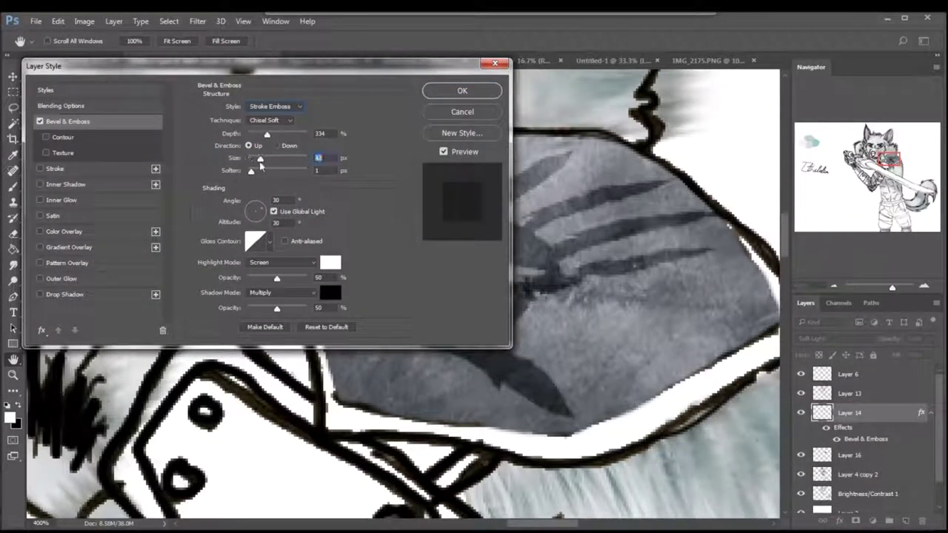
Step: Change the handprint's bevel to Emboss with Chisel Hard, depth 21%, size 0 px and soften 5 px
{"action": "left_click_drag", "start_coordinate": [268, 132], "coordinate": [259, 130]}
{"action": "key", "text": "Up"}
{"action": "key", "text": "Up"}
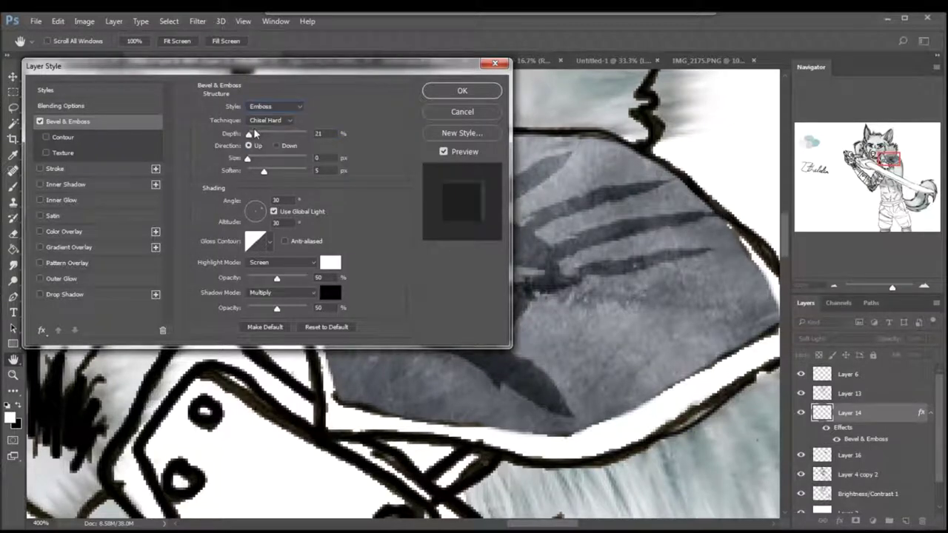
Step: Switch the bevel to Pillow Emboss with depth 147%, size 1 px, soften 0 px and Normal shadow mode, and apply it
{"action": "key", "text": "alt+Down"}
{"action": "key", "text": "Down"}
{"action": "key", "text": "Down"}
{"action": "key", "text": "Return"}
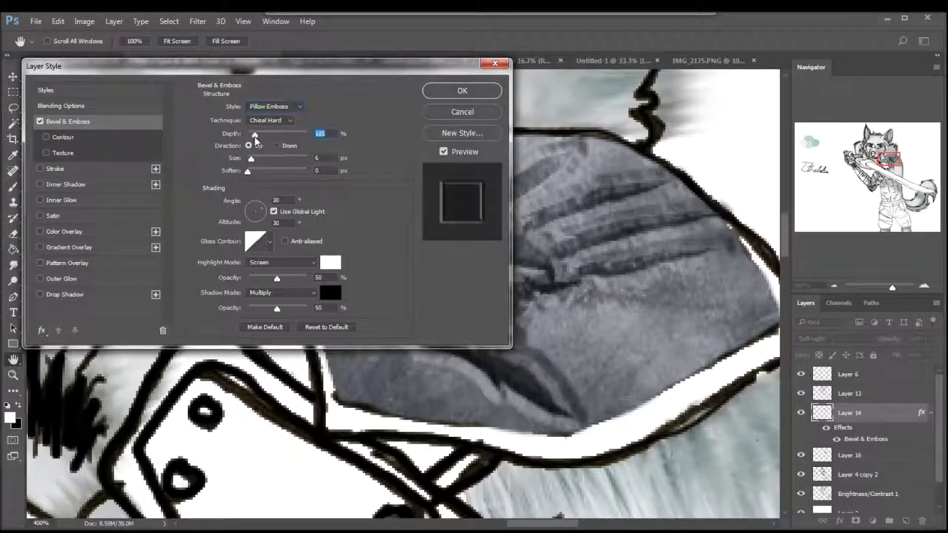
{"action": "key", "text": "Tab"}
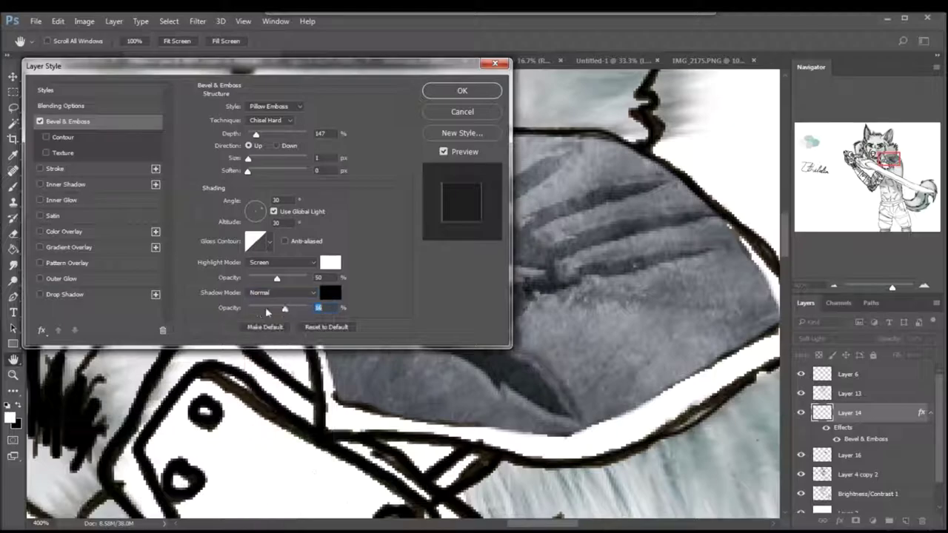
{"action": "left_click", "coordinate": [462, 91]}
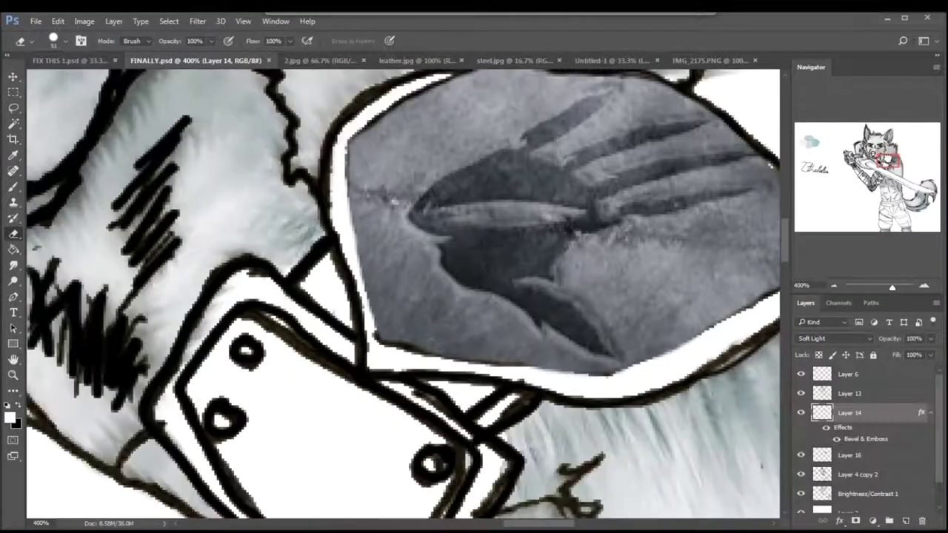
Step: Paste the metal texture again as a new layer and place it across the wolf's arms, sword and torso
{"action": "left_click", "coordinate": [833, 285]}
{"action": "key", "text": "ctrl+v"}
{"action": "key", "text": "v"}
{"action": "left_click_drag", "start_coordinate": [210, 247], "coordinate": [188, 318]}
Step: Set the opacity of the new metal texture layer to 77%
{"action": "left_click", "coordinate": [913, 338]}
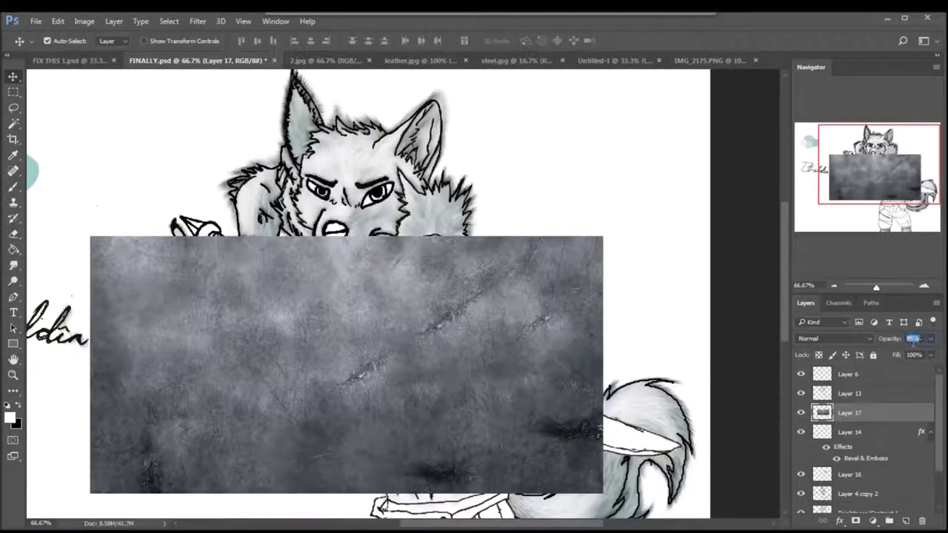
{"action": "type", "text": "60"}
{"action": "key", "text": "Return"}
{"action": "type", "text": "77"}
{"action": "key", "text": "Return"}
Step: Select the fur areas from the fur layer, delete the metal texture over them on Layer 17 and clear the selection
{"action": "scroll", "coordinate": [866, 445], "scroll_direction": "down", "scroll_amount": 1}
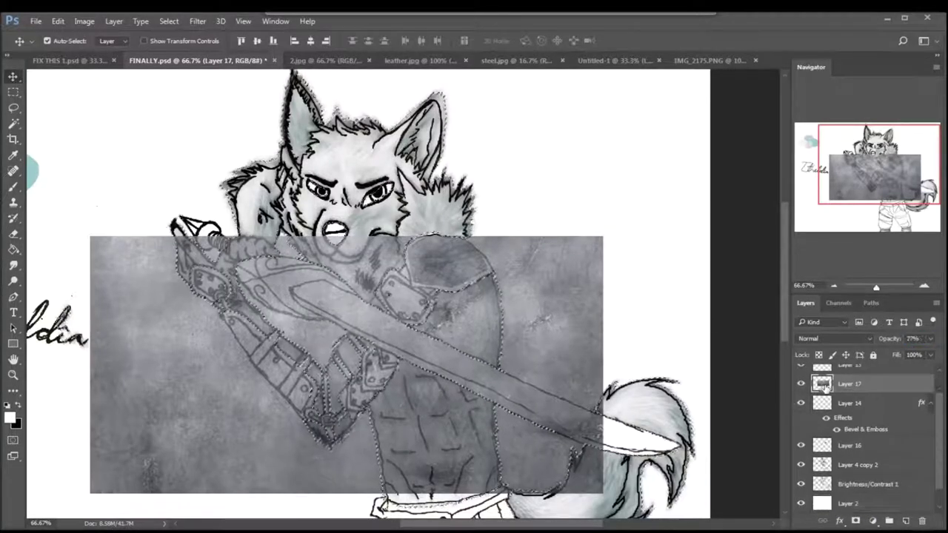
{"action": "key", "text": "Delete"}
{"action": "key", "text": "ctrl+d"}
{"action": "key", "text": "e"}
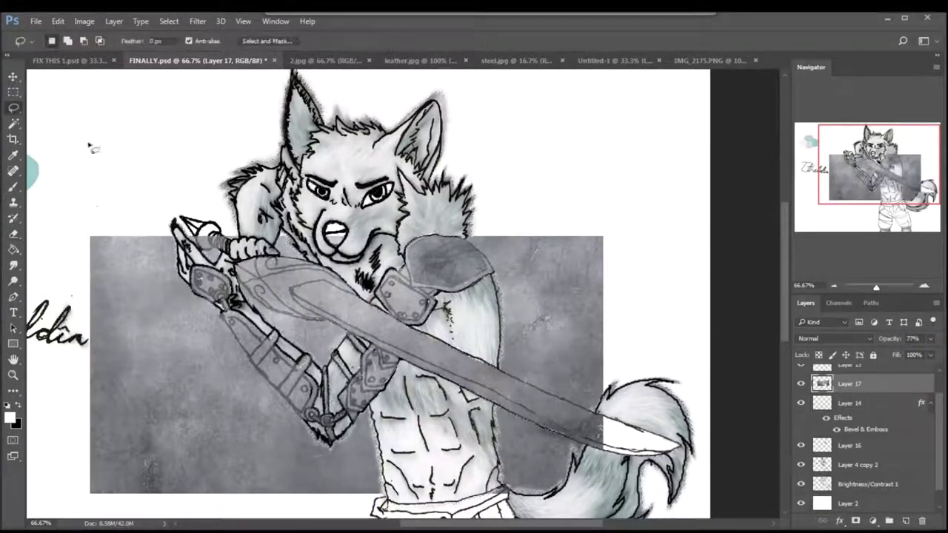
Step: Erase the metal texture from the sword blade, the hilt and the gap beside the bent arm
{"action": "mouse_move", "coordinate": [256, 292]}
{"action": "left_mouse_down"}
{"action": "mouse_move", "coordinate": [304, 357]}
{"action": "mouse_move", "coordinate": [379, 335]}
{"action": "left_mouse_up"}
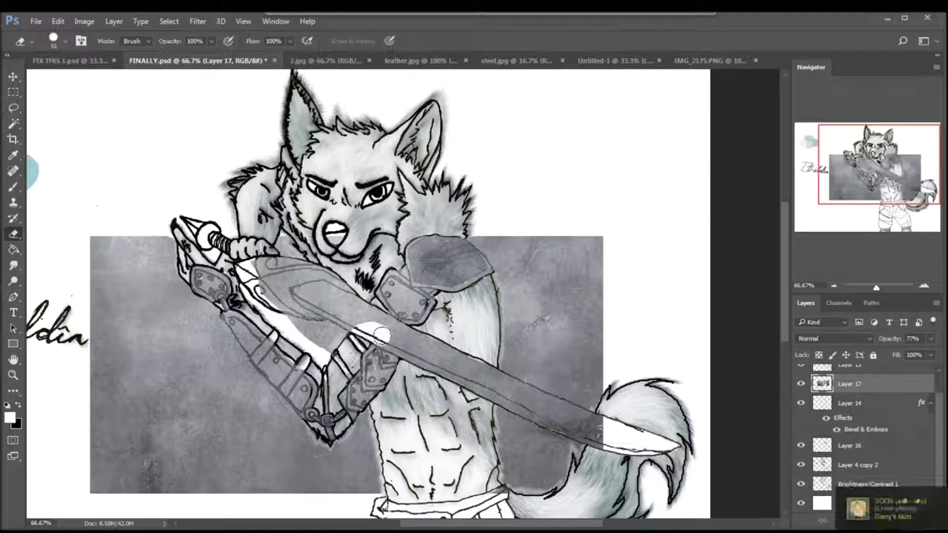
{"action": "left_click_drag", "start_coordinate": [304, 292], "coordinate": [582, 421]}
{"action": "mouse_move", "coordinate": [414, 251]}
{"action": "left_mouse_down"}
{"action": "mouse_move", "coordinate": [600, 241]}
{"action": "mouse_move", "coordinate": [548, 400]}
{"action": "left_mouse_up"}
{"action": "left_click_drag", "start_coordinate": [255, 248], "coordinate": [316, 338]}
{"action": "mouse_move", "coordinate": [355, 430]}
{"action": "left_mouse_down"}
{"action": "mouse_move", "coordinate": [181, 444]}
{"action": "mouse_move", "coordinate": [231, 353]}
{"action": "left_mouse_up"}
Step: Enlarge the eraser to 108 px and erase the metal texture from the white background around the wolf
{"action": "left_click", "coordinate": [64, 40]}
{"action": "left_click_drag", "start_coordinate": [89, 62], "coordinate": [118, 62]}
{"action": "left_click_drag", "start_coordinate": [126, 256], "coordinate": [237, 480]}
{"action": "left_click_drag", "start_coordinate": [223, 444], "coordinate": [160, 452]}
{"action": "left_click_drag", "start_coordinate": [526, 326], "coordinate": [570, 453]}
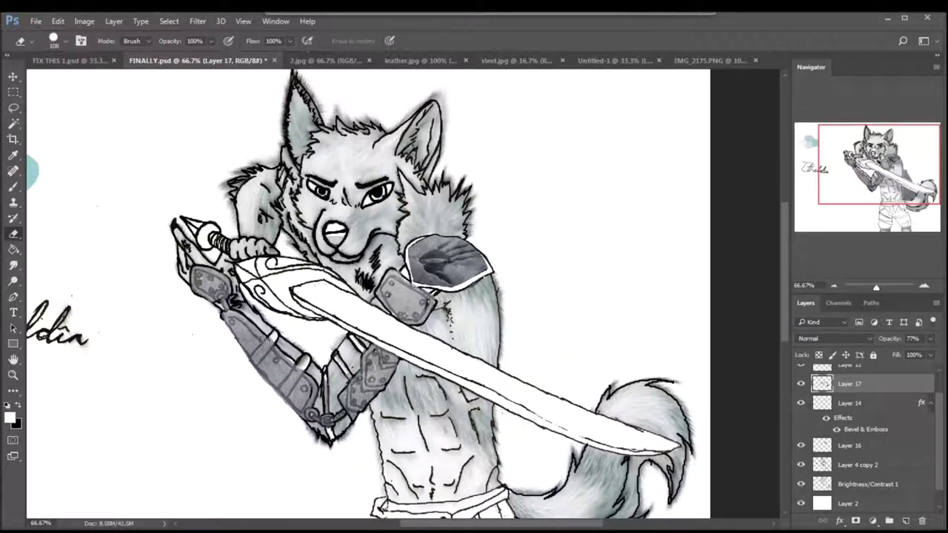
Step: Reduce the eraser to 9 px and erase the texture overlapping the edges and trim of the armour plates
{"action": "scroll", "coordinate": [368, 295], "scroll_direction": "down", "scroll_amount": 2}
{"action": "left_click", "coordinate": [64, 40]}
{"action": "scroll", "coordinate": [419, 255], "scroll_direction": "up", "scroll_amount": 4}
{"action": "mouse_move", "coordinate": [308, 118]}
{"action": "left_mouse_down"}
{"action": "mouse_move", "coordinate": [366, 168]}
{"action": "mouse_move", "coordinate": [559, 290]}
{"action": "mouse_move", "coordinate": [511, 385]}
{"action": "mouse_move", "coordinate": [348, 411]}
{"action": "left_mouse_up"}
{"action": "mouse_move", "coordinate": [404, 396]}
{"action": "left_mouse_down"}
{"action": "mouse_move", "coordinate": [211, 222]}
{"action": "mouse_move", "coordinate": [319, 111]}
{"action": "mouse_move", "coordinate": [348, 129]}
{"action": "left_mouse_up"}
{"action": "scroll", "coordinate": [348, 129], "scroll_direction": "down", "scroll_amount": 5}
{"action": "mouse_move", "coordinate": [218, 230]}
{"action": "left_mouse_down"}
{"action": "mouse_move", "coordinate": [285, 342]}
{"action": "mouse_move", "coordinate": [314, 343]}
{"action": "left_mouse_up"}
{"action": "mouse_move", "coordinate": [194, 235]}
{"action": "left_mouse_down"}
{"action": "mouse_move", "coordinate": [159, 274]}
{"action": "mouse_move", "coordinate": [132, 381]}
{"action": "mouse_move", "coordinate": [130, 469]}
{"action": "mouse_move", "coordinate": [196, 484]}
{"action": "mouse_move", "coordinate": [252, 468]}
{"action": "mouse_move", "coordinate": [120, 495]}
{"action": "mouse_move", "coordinate": [136, 236]}
{"action": "mouse_move", "coordinate": [115, 340]}
{"action": "left_mouse_up"}
Step: Erase the texture from the trim of the elbow plates and the adjoining straps
{"action": "scroll", "coordinate": [404, 296], "scroll_direction": "left", "scroll_amount": 5}
{"action": "scroll", "coordinate": [403, 296], "scroll_direction": "down", "scroll_amount": 3}
{"action": "mouse_move", "coordinate": [381, 240]}
{"action": "left_mouse_down"}
{"action": "mouse_move", "coordinate": [337, 311]}
{"action": "mouse_move", "coordinate": [293, 481]}
{"action": "mouse_move", "coordinate": [393, 507]}
{"action": "left_mouse_up"}
{"action": "scroll", "coordinate": [403, 296], "scroll_direction": "down", "scroll_amount": 2}
{"action": "mouse_move", "coordinate": [355, 430]}
{"action": "left_mouse_down"}
{"action": "mouse_move", "coordinate": [282, 385]}
{"action": "mouse_move", "coordinate": [278, 363]}
{"action": "left_mouse_up"}
{"action": "mouse_move", "coordinate": [272, 406]}
{"action": "left_mouse_down"}
{"action": "mouse_move", "coordinate": [181, 467]}
{"action": "mouse_move", "coordinate": [167, 237]}
{"action": "mouse_move", "coordinate": [304, 200]}
{"action": "mouse_move", "coordinate": [148, 504]}
{"action": "left_mouse_up"}
{"action": "scroll", "coordinate": [143, 492], "scroll_direction": "down", "scroll_amount": 3}
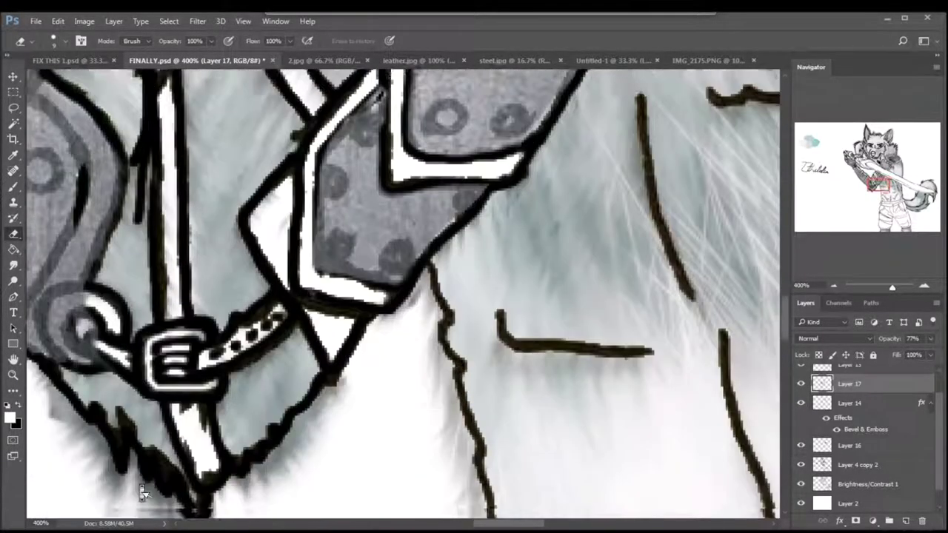
Step: Erase the metal texture from the lower forearm's outer edge, the curved trim and the buckle ring near the elbow
{"action": "scroll", "coordinate": [143, 493], "scroll_direction": "down", "scroll_amount": 2}
{"action": "scroll", "coordinate": [143, 493], "scroll_direction": "left", "scroll_amount": 4}
{"action": "scroll", "coordinate": [143, 493], "scroll_direction": "up", "scroll_amount": 1}
{"action": "mouse_move", "coordinate": [348, 300]}
{"action": "left_mouse_down"}
{"action": "mouse_move", "coordinate": [296, 356]}
{"action": "mouse_move", "coordinate": [385, 391]}
{"action": "left_mouse_up"}
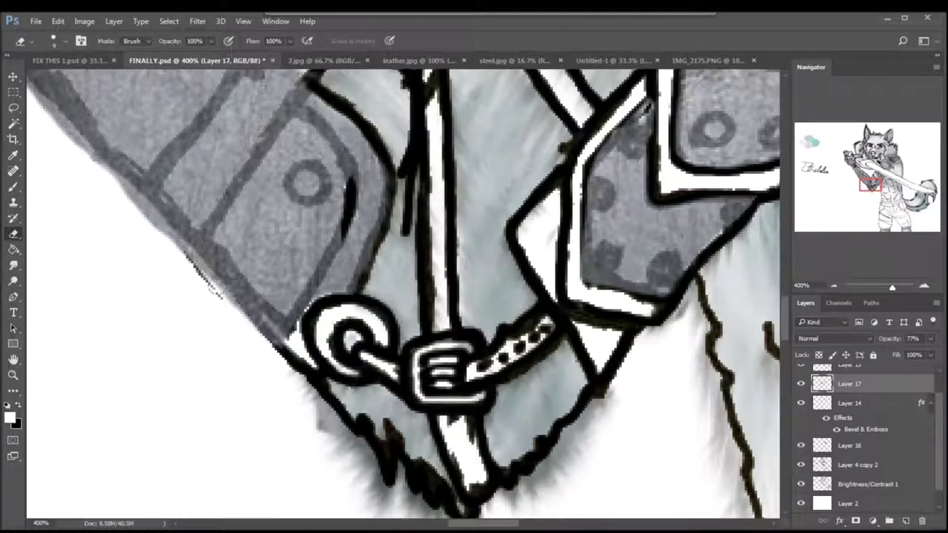
{"action": "left_click_drag", "start_coordinate": [122, 189], "coordinate": [250, 335]}
{"action": "mouse_move", "coordinate": [308, 335]}
{"action": "left_mouse_down"}
{"action": "mouse_move", "coordinate": [346, 226]}
{"action": "mouse_move", "coordinate": [285, 329]}
{"action": "mouse_move", "coordinate": [341, 282]}
{"action": "mouse_move", "coordinate": [374, 204]}
{"action": "mouse_move", "coordinate": [290, 83]}
{"action": "mouse_move", "coordinate": [361, 164]}
{"action": "mouse_move", "coordinate": [289, 91]}
{"action": "mouse_move", "coordinate": [225, 183]}
{"action": "mouse_move", "coordinate": [162, 197]}
{"action": "left_mouse_up"}
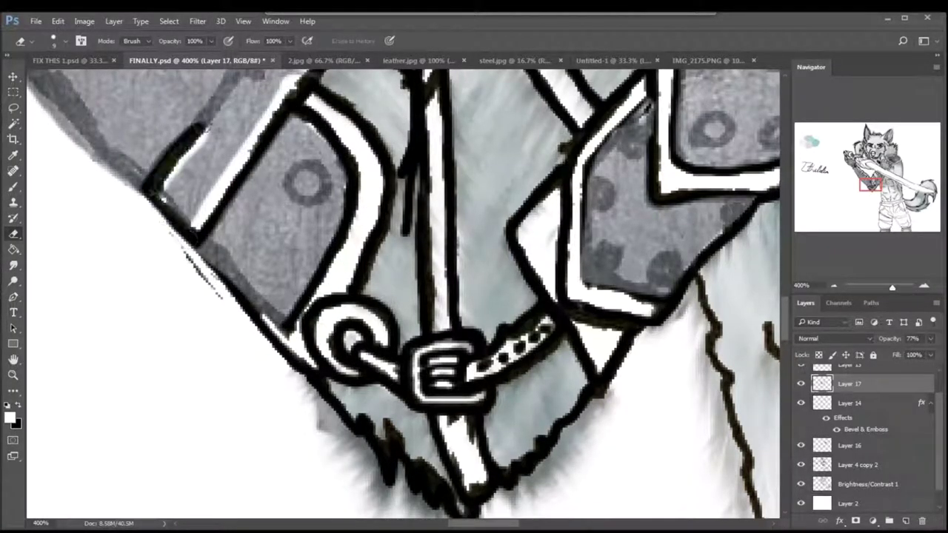
Step: Erase the metal texture from the straps and trim across the middle of the forearm armour
{"action": "scroll", "coordinate": [173, 211], "scroll_direction": "up", "scroll_amount": 5}
{"action": "scroll", "coordinate": [646, 247], "scroll_direction": "up", "scroll_amount": 3}
{"action": "scroll", "coordinate": [645, 247], "scroll_direction": "left", "scroll_amount": 5}
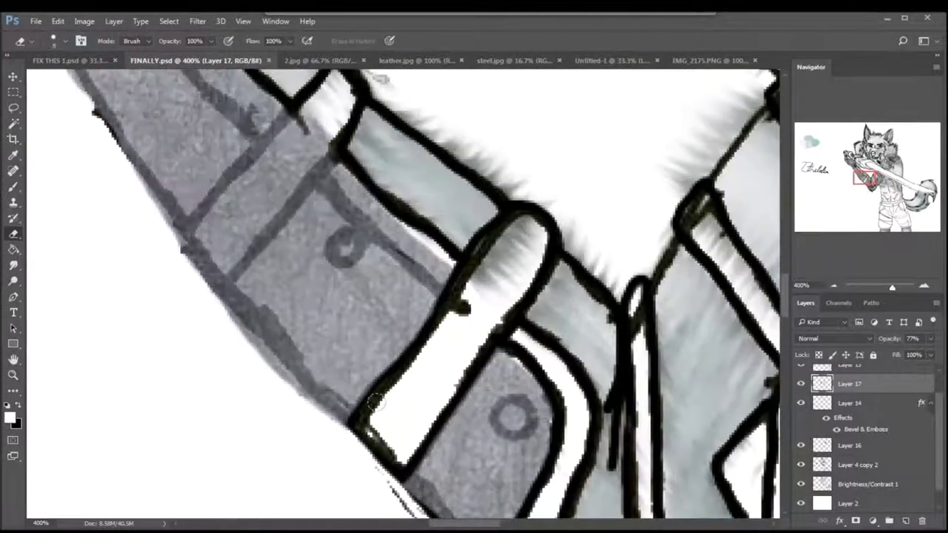
{"action": "left_click_drag", "start_coordinate": [214, 275], "coordinate": [330, 178]}
{"action": "mouse_move", "coordinate": [443, 275]}
{"action": "left_mouse_down"}
{"action": "mouse_move", "coordinate": [344, 160]}
{"action": "mouse_move", "coordinate": [222, 200]}
{"action": "mouse_move", "coordinate": [296, 148]}
{"action": "left_mouse_up"}
{"action": "scroll", "coordinate": [296, 163], "scroll_direction": "up", "scroll_amount": 3}
{"action": "scroll", "coordinate": [296, 163], "scroll_direction": "left", "scroll_amount": 3}
Step: Erase the metal texture overlapping the edges and trim of the upper forearm plate and the hand guard
{"action": "mouse_move", "coordinate": [344, 185]}
{"action": "left_mouse_down"}
{"action": "mouse_move", "coordinate": [465, 232]}
{"action": "mouse_move", "coordinate": [559, 318]}
{"action": "mouse_move", "coordinate": [325, 174]}
{"action": "left_mouse_up"}
{"action": "scroll", "coordinate": [297, 315], "scroll_direction": "up", "scroll_amount": 3}
{"action": "mouse_move", "coordinate": [363, 259]}
{"action": "left_mouse_down"}
{"action": "mouse_move", "coordinate": [319, 160]}
{"action": "mouse_move", "coordinate": [277, 191]}
{"action": "mouse_move", "coordinate": [174, 132]}
{"action": "mouse_move", "coordinate": [165, 214]}
{"action": "left_mouse_up"}
{"action": "key", "text": "ctrl+z"}
{"action": "scroll", "coordinate": [296, 222], "scroll_direction": "up", "scroll_amount": 4}
{"action": "mouse_move", "coordinate": [169, 134]}
{"action": "left_mouse_down"}
{"action": "mouse_move", "coordinate": [289, 169]}
{"action": "mouse_move", "coordinate": [366, 237]}
{"action": "mouse_move", "coordinate": [367, 278]}
{"action": "left_mouse_up"}
{"action": "left_click_drag", "start_coordinate": [353, 424], "coordinate": [244, 311]}
{"action": "left_click_drag", "start_coordinate": [518, 445], "coordinate": [333, 326]}
{"action": "left_click_drag", "start_coordinate": [608, 414], "coordinate": [414, 296]}
{"action": "left_click_drag", "start_coordinate": [682, 296], "coordinate": [662, 272]}
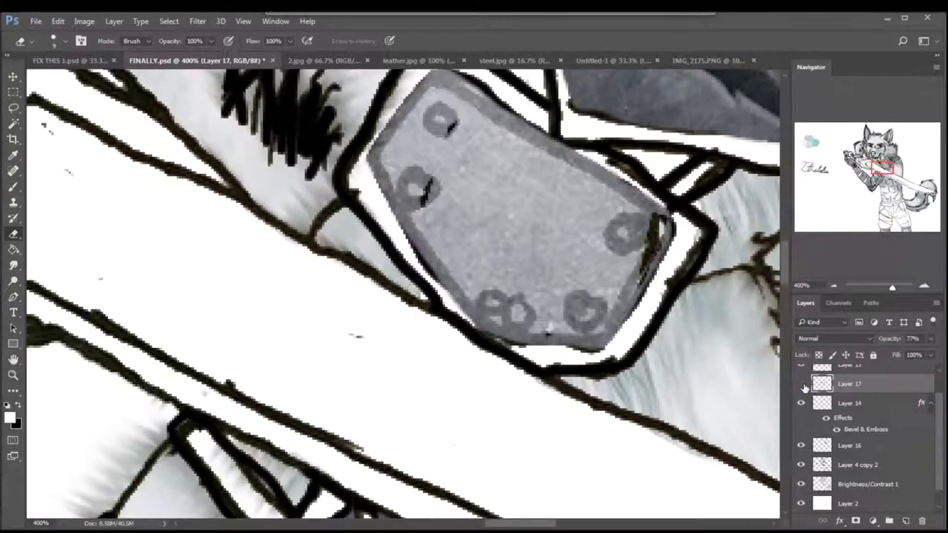
Step: Set the metal texture layer to 100% opacity and cover the smaller shoulder plate's dark edge mark with a duplicated texture patch
{"action": "key", "text": "l"}
{"action": "key", "text": "0"}
{"action": "left_click_drag", "start_coordinate": [611, 270], "coordinate": [641, 214]}
{"action": "key", "text": "ctrl+j"}
{"action": "key", "text": "v"}
{"action": "left_click", "coordinate": [809, 388]}
{"action": "key", "text": "ctrl+t"}
{"action": "left_click_drag", "start_coordinate": [651, 230], "coordinate": [614, 211]}
{"action": "key", "text": "Return"}
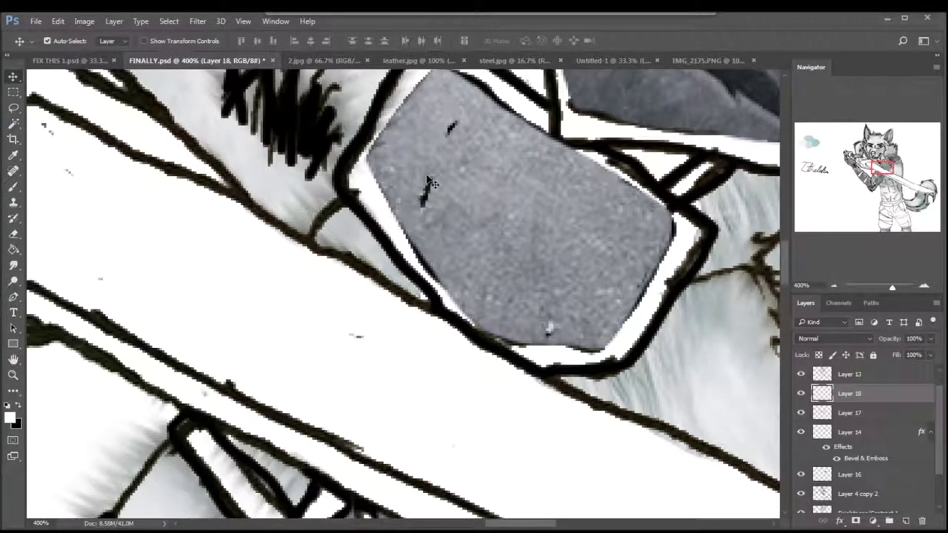
Step: Cover the remaining stray dark marks with copied texture patches and merge the metal texture layers into one
{"action": "left_click_drag", "start_coordinate": [430, 184], "coordinate": [455, 250]}
{"action": "left_click", "coordinate": [849, 374]}
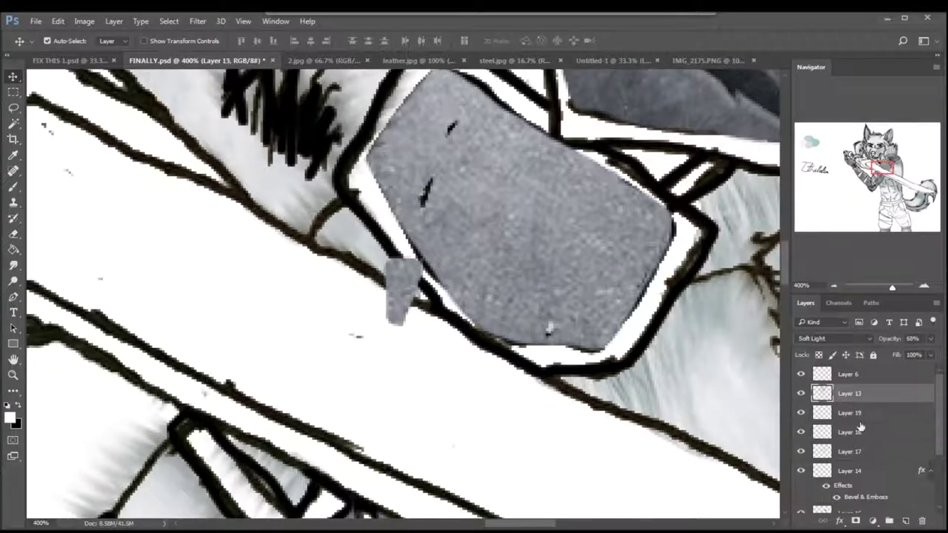
{"action": "left_click_drag", "start_coordinate": [550, 327], "coordinate": [438, 146]}
{"action": "left_click_drag", "start_coordinate": [881, 169], "coordinate": [851, 162]}
{"action": "left_click_drag", "start_coordinate": [355, 297], "coordinate": [396, 272]}
{"action": "key", "text": "ctrl+v"}
{"action": "key", "text": "ctrl+t"}
{"action": "left_click_drag", "start_coordinate": [444, 311], "coordinate": [461, 298]}
{"action": "key", "text": "Return"}
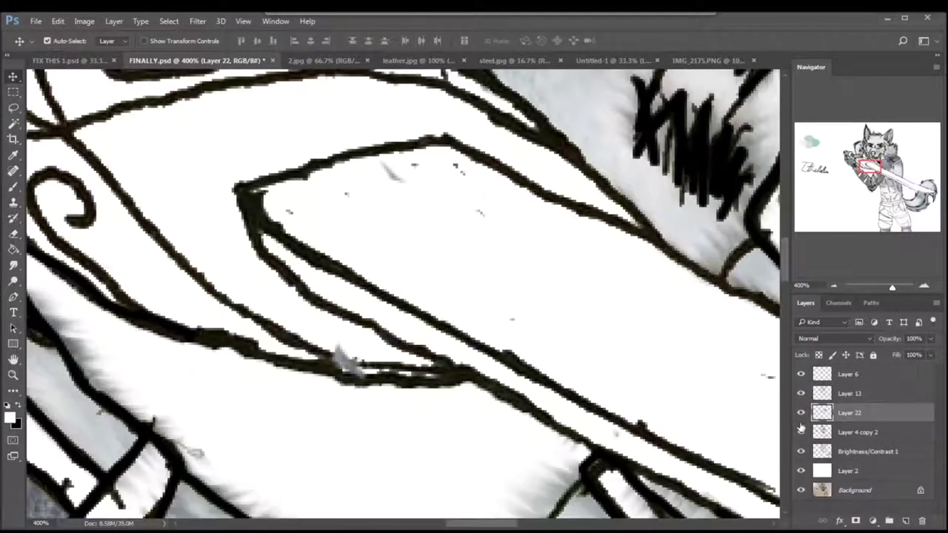
Step: On a new layer, outline the rivets of the smaller shoulder plate in black with a 2 px brush
{"action": "key", "text": "e"}
{"action": "left_click", "coordinate": [834, 285]}
{"action": "left_click", "coordinate": [833, 285]}
{"action": "left_click", "coordinate": [834, 285]}
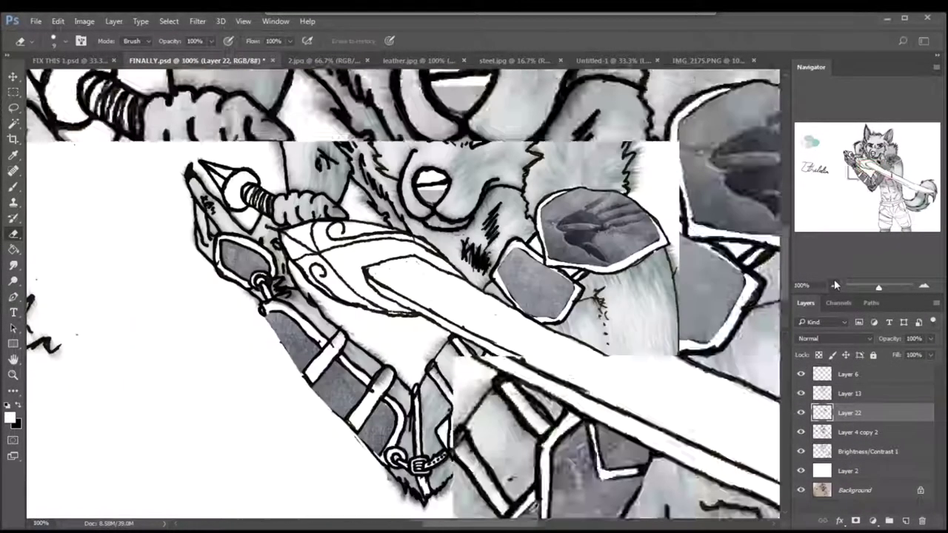
{"action": "left_click", "coordinate": [835, 285]}
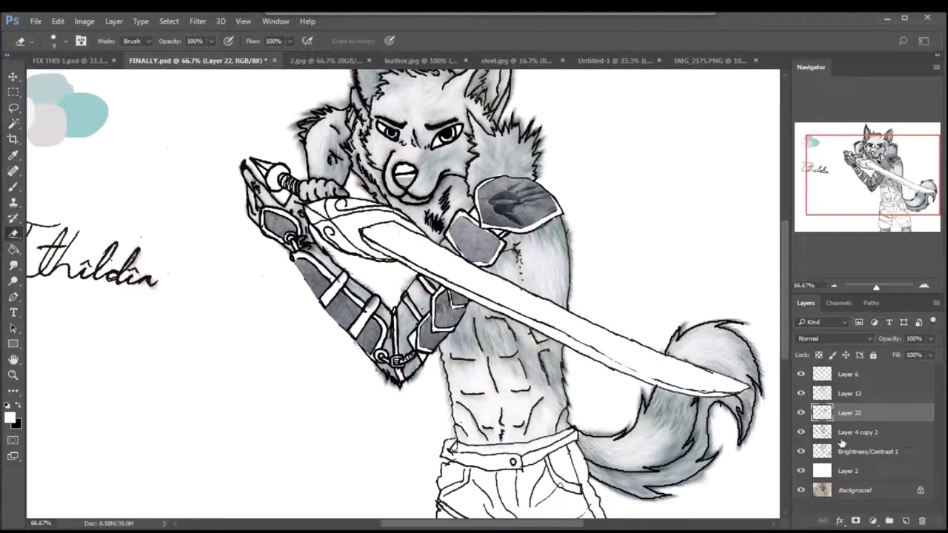
{"action": "key", "text": "ctrl+shift+alt+n"}
{"action": "key", "text": "b"}
{"action": "left_click", "coordinate": [55, 40]}
{"action": "key", "text": "ctrl+plus"}
{"action": "key", "text": "ctrl+plus"}
{"action": "key", "text": "ctrl+plus"}
{"action": "key", "text": "ctrl+plus"}
{"action": "left_click", "coordinate": [55, 40]}
{"action": "key", "text": "Return"}
{"action": "left_click_drag", "start_coordinate": [557, 157], "coordinate": [531, 172]}
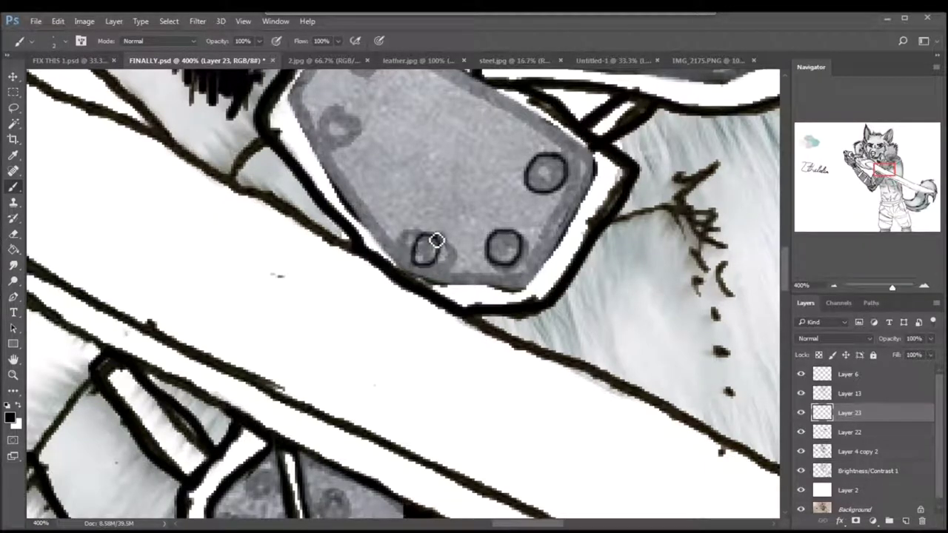
{"action": "left_click_drag", "start_coordinate": [357, 117], "coordinate": [350, 87]}
{"action": "scroll", "coordinate": [380, 205], "scroll_direction": "up", "scroll_amount": 3}
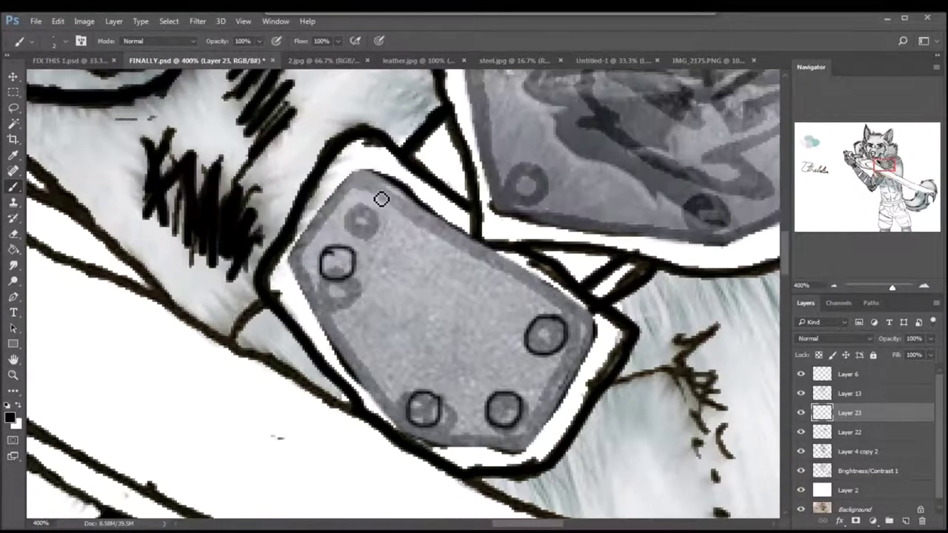
Step: Draw black outlines around the rivets on the overlapping elbow plates
{"action": "scroll", "coordinate": [474, 234], "scroll_direction": "down", "scroll_amount": 8}
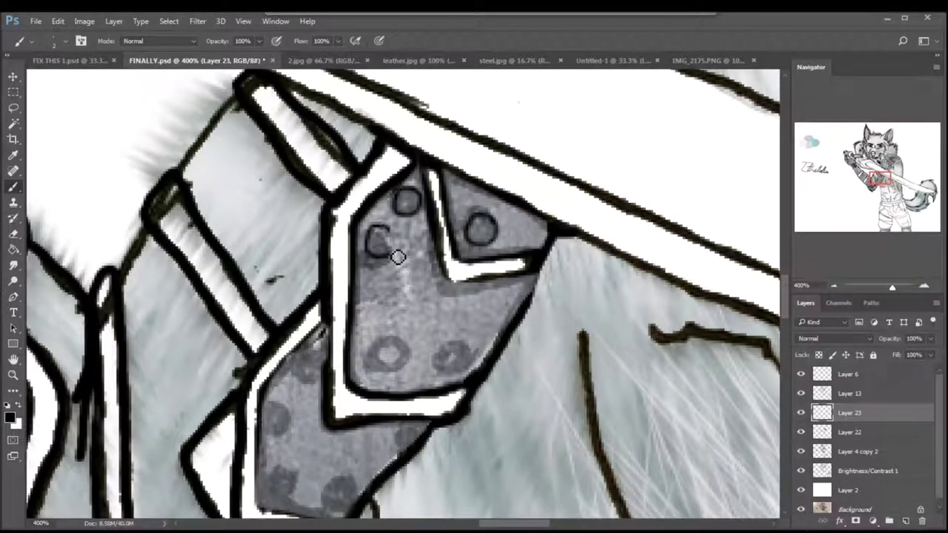
{"action": "scroll", "coordinate": [444, 326], "scroll_direction": "down", "scroll_amount": 3}
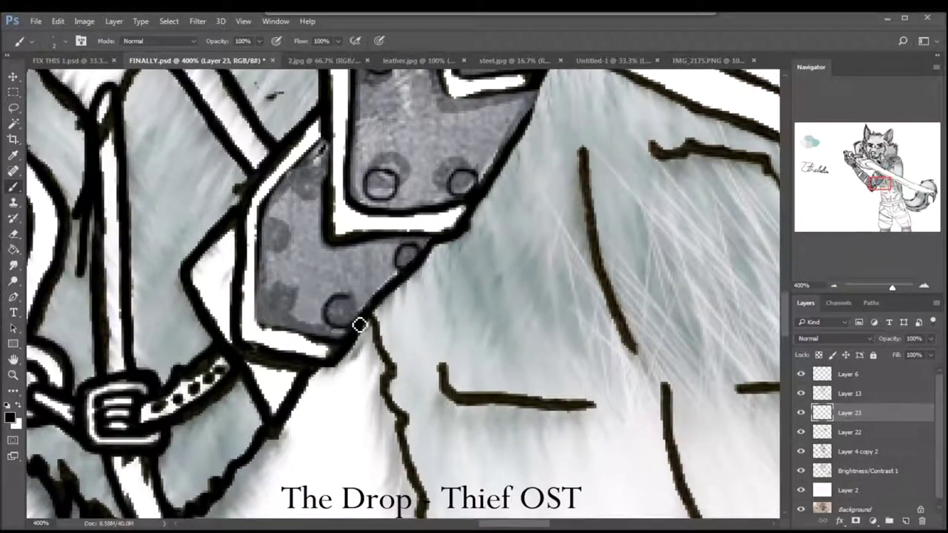
{"action": "key", "text": "ctrl+z"}
{"action": "left_click_drag", "start_coordinate": [282, 222], "coordinate": [282, 229]}
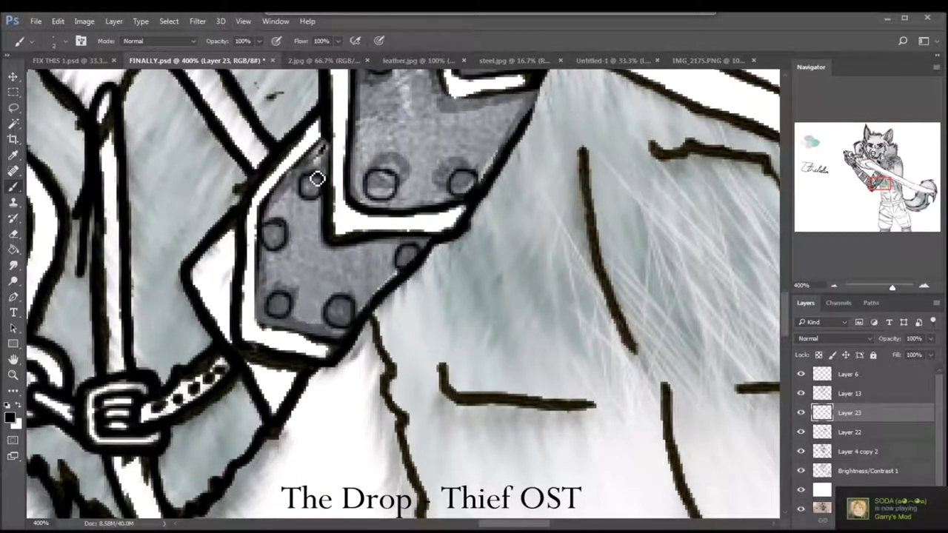
Step: Draw black outlines around the rivets on the forearm plates and the hand guard
{"action": "scroll", "coordinate": [317, 179], "scroll_direction": "left", "scroll_amount": 5}
{"action": "scroll", "coordinate": [438, 306], "scroll_direction": "up", "scroll_amount": 2}
{"action": "left_click_drag", "start_coordinate": [415, 286], "coordinate": [442, 317]}
{"action": "key", "text": "ctrl+z"}
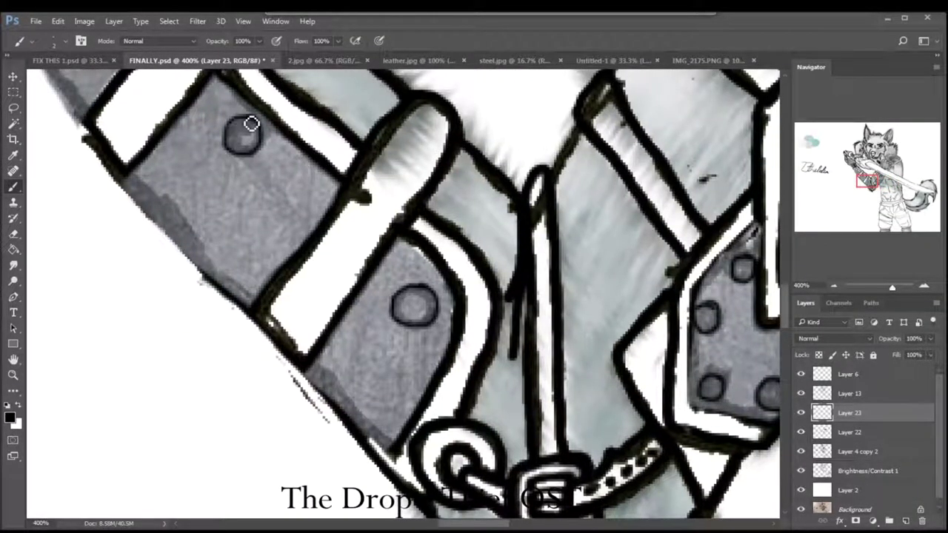
{"action": "scroll", "coordinate": [252, 123], "scroll_direction": "up", "scroll_amount": 8}
{"action": "scroll", "coordinate": [350, 182], "scroll_direction": "left", "scroll_amount": 10}
{"action": "left_click_drag", "start_coordinate": [443, 182], "coordinate": [454, 191]}
{"action": "left_click_drag", "start_coordinate": [518, 290], "coordinate": [529, 296]}
Step: Draw black outlines around the rivets along the edge of the large shoulder plate with the handprint
{"action": "scroll", "coordinate": [529, 296], "scroll_direction": "down", "scroll_amount": 4}
{"action": "scroll", "coordinate": [528, 297], "scroll_direction": "right", "scroll_amount": 10}
{"action": "scroll", "coordinate": [454, 98], "scroll_direction": "up", "scroll_amount": 4}
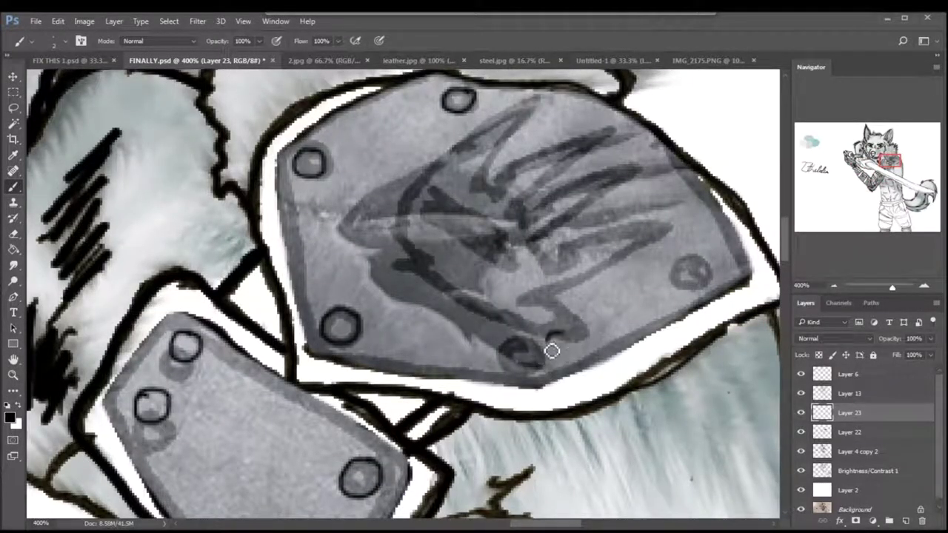
{"action": "left_click_drag", "start_coordinate": [711, 260], "coordinate": [708, 268]}
Step: On a new layer, paint white highlights on the rivets of both shoulder plates with a 4 px brush
{"action": "scroll", "coordinate": [711, 266], "scroll_direction": "down", "scroll_amount": 3}
{"action": "scroll", "coordinate": [519, 296], "scroll_direction": "up", "scroll_amount": 3}
{"action": "key", "text": "x"}
{"action": "left_click", "coordinate": [9, 417]}
{"action": "left_click", "coordinate": [589, 135]}
{"action": "key", "text": "Return"}
{"action": "type", "text": "4"}
{"action": "key", "text": "Return"}
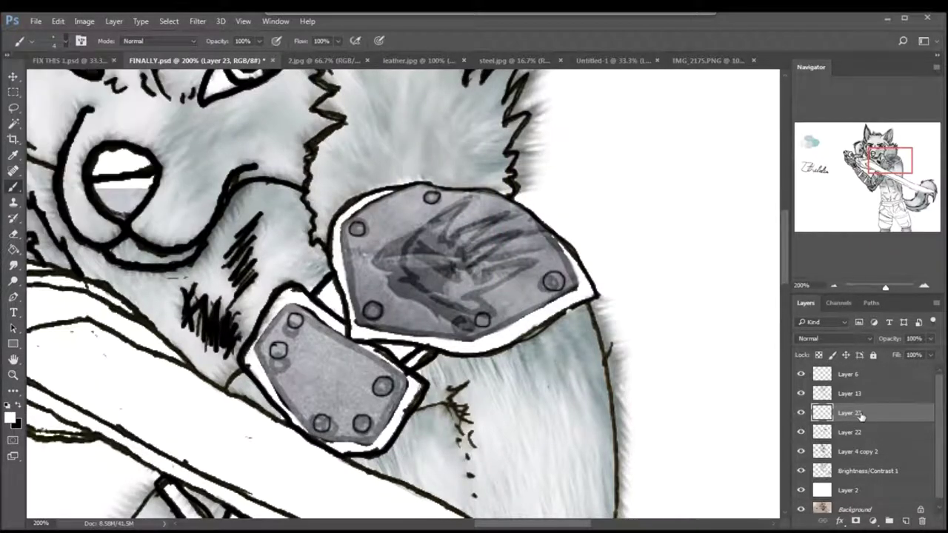
{"action": "left_click", "coordinate": [904, 522]}
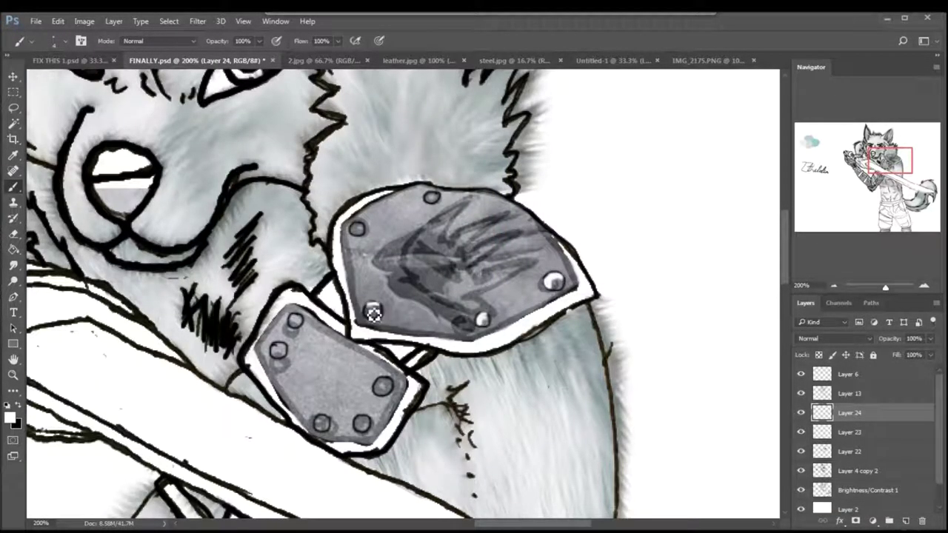
{"action": "scroll", "coordinate": [274, 272], "scroll_direction": "down", "scroll_amount": 3}
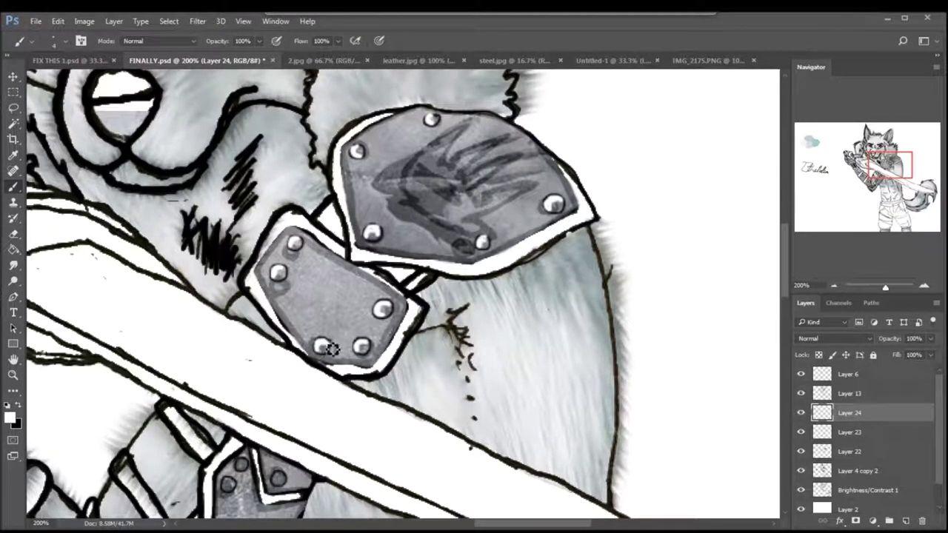
Step: Paint white highlights on the rivets of the elbow plates, forearm plates and hand guard
{"action": "scroll", "coordinate": [331, 350], "scroll_direction": "down", "scroll_amount": 6}
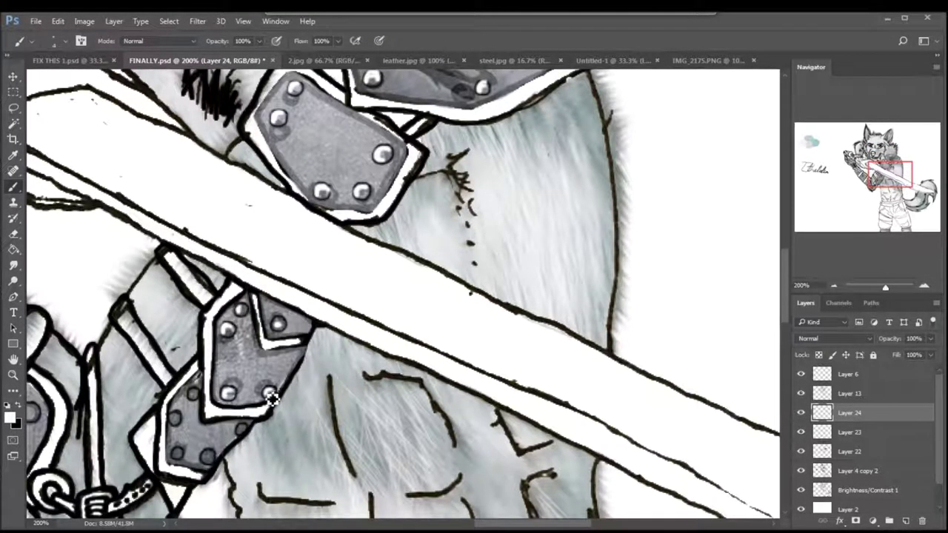
{"action": "scroll", "coordinate": [273, 401], "scroll_direction": "down", "scroll_amount": 4}
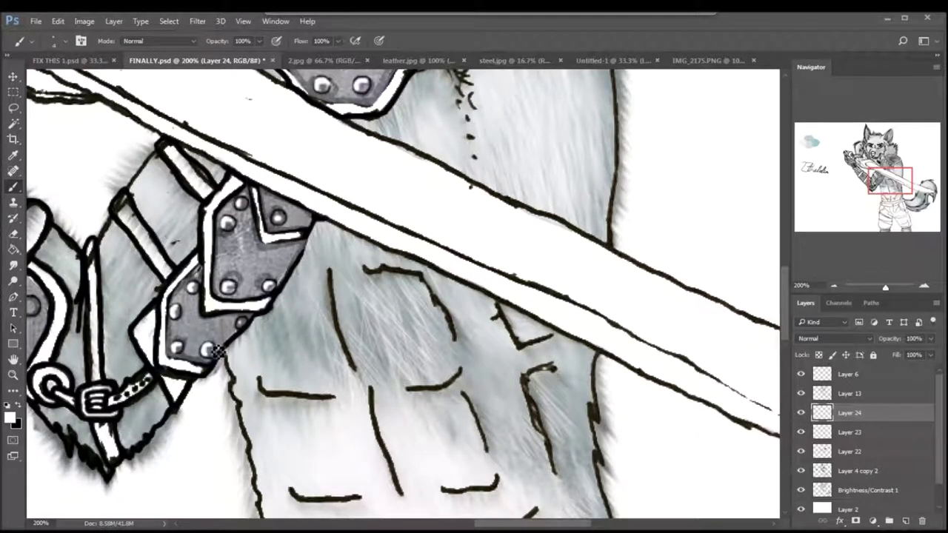
{"action": "scroll", "coordinate": [351, 291], "scroll_direction": "left", "scroll_amount": 10}
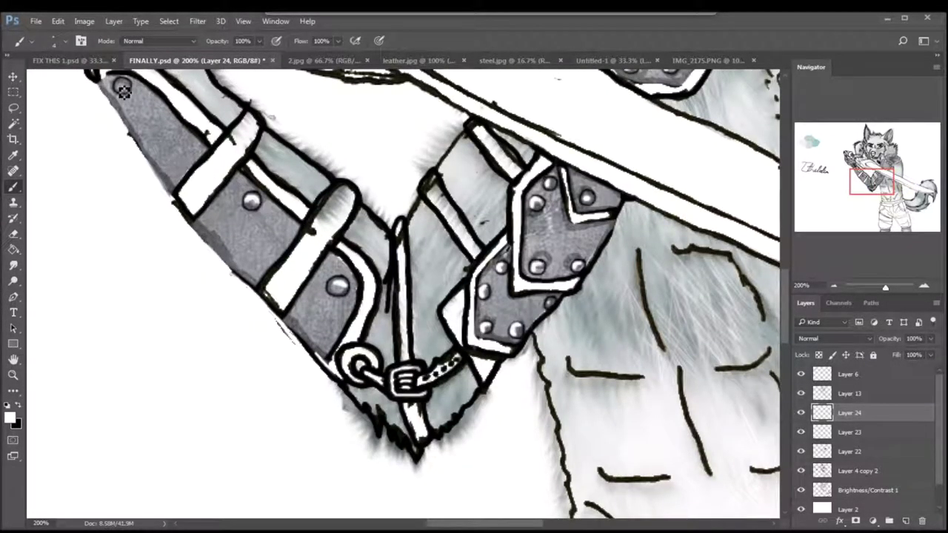
{"action": "scroll", "coordinate": [527, 255], "scroll_direction": "up", "scroll_amount": 11}
{"action": "scroll", "coordinate": [527, 255], "scroll_direction": "left", "scroll_amount": 15}
Step: On another new layer, paint black shadows along the edges of the rivets on both shoulder plates
{"action": "left_click_drag", "start_coordinate": [852, 177], "coordinate": [888, 182]}
{"action": "left_click", "coordinate": [904, 521]}
{"action": "key", "text": "x"}
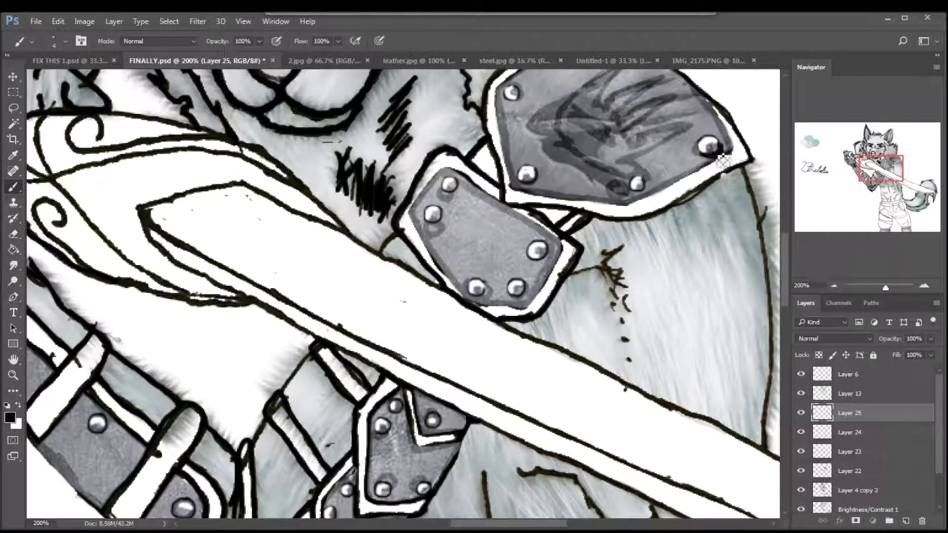
{"action": "scroll", "coordinate": [598, 97], "scroll_direction": "up", "scroll_amount": 1}
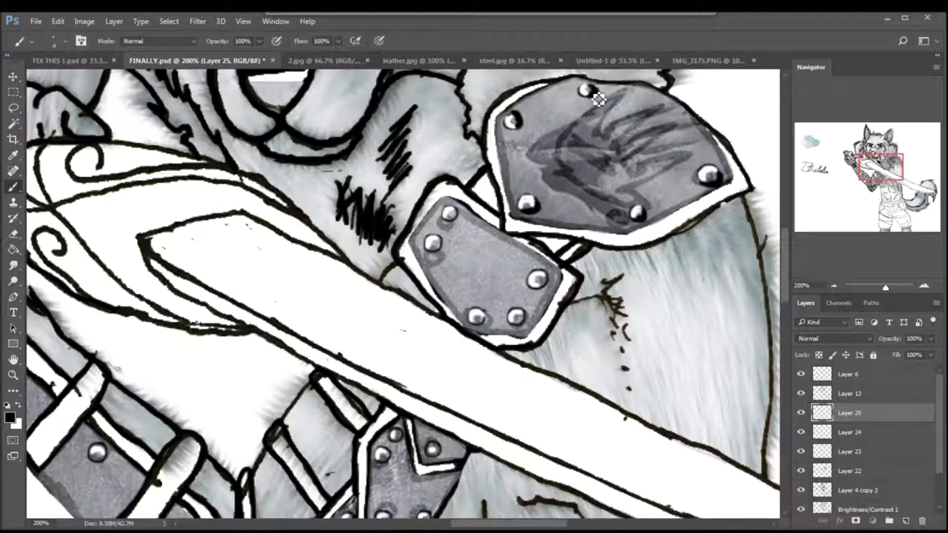
{"action": "scroll", "coordinate": [550, 219], "scroll_direction": "down", "scroll_amount": 2}
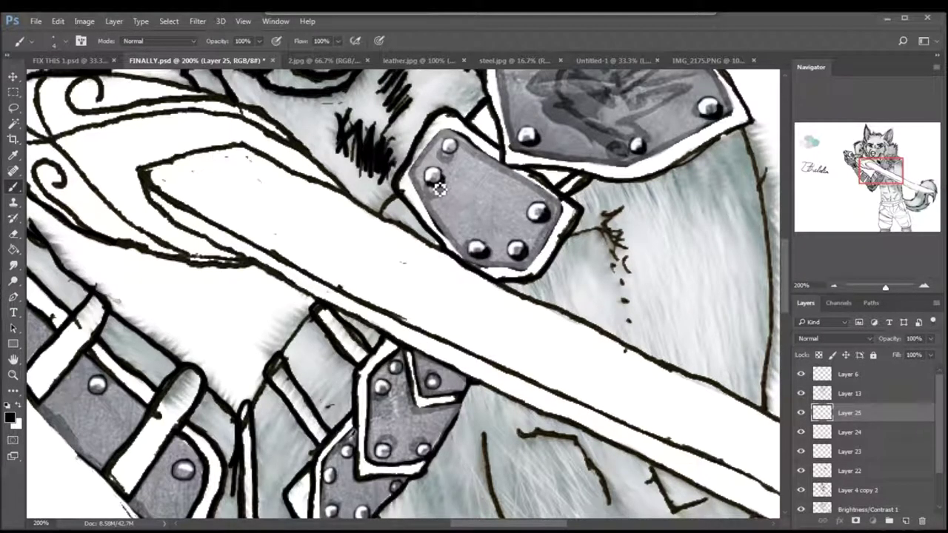
Step: Paint black shadows on the rivets of the elbow plates, forearm plates and hand guard
{"action": "scroll", "coordinate": [444, 269], "scroll_direction": "down", "scroll_amount": 4}
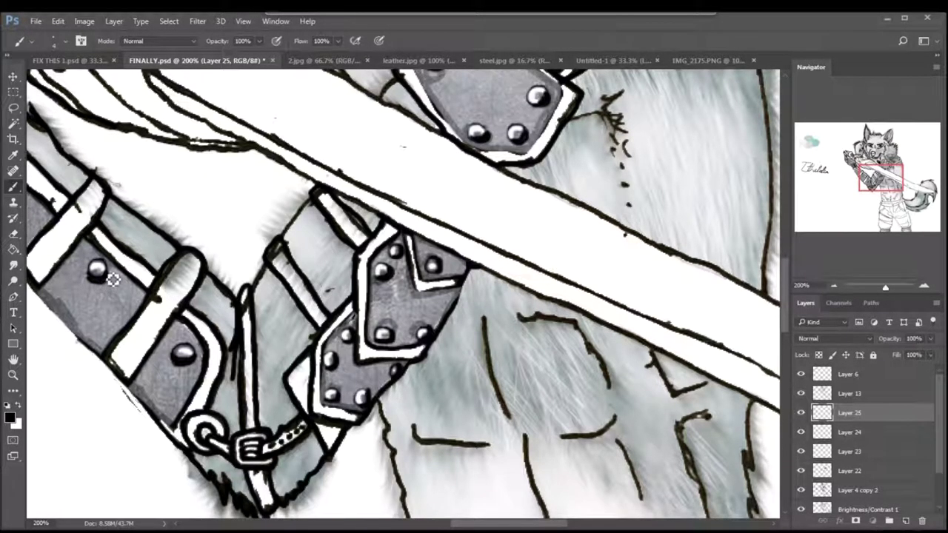
{"action": "scroll", "coordinate": [288, 248], "scroll_direction": "left", "scroll_amount": 10}
{"action": "scroll", "coordinate": [288, 248], "scroll_direction": "up", "scroll_amount": 3}
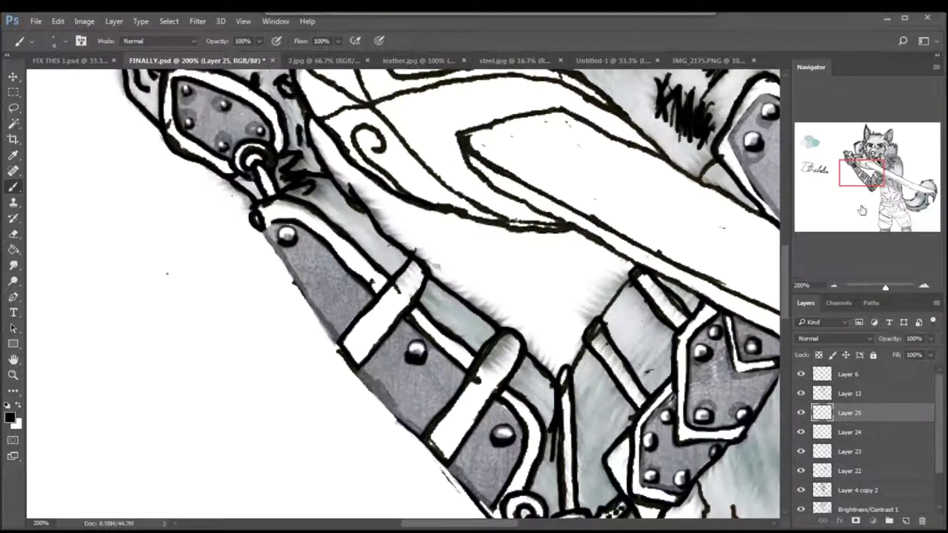
Step: Soften the rivet highlight layer and the rivet shadow layer with a Gaussian Blur
{"action": "left_click", "coordinate": [879, 159]}
{"action": "left_click", "coordinate": [850, 432]}
{"action": "left_click", "coordinate": [197, 21]}
{"action": "left_click", "coordinate": [199, 152]}
{"action": "left_click", "coordinate": [403, 203]}
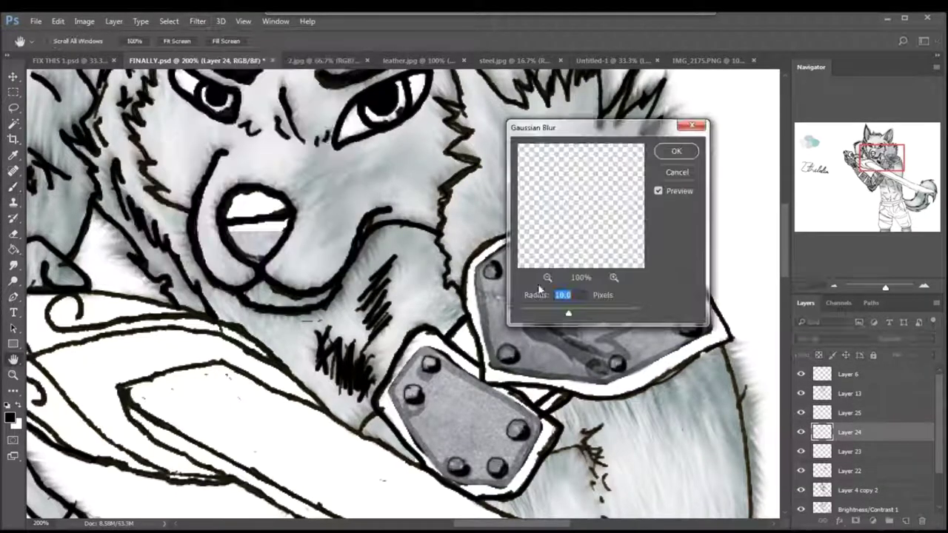
{"action": "left_click", "coordinate": [676, 151]}
{"action": "left_click", "coordinate": [850, 412]}
{"action": "left_click", "coordinate": [84, 21]}
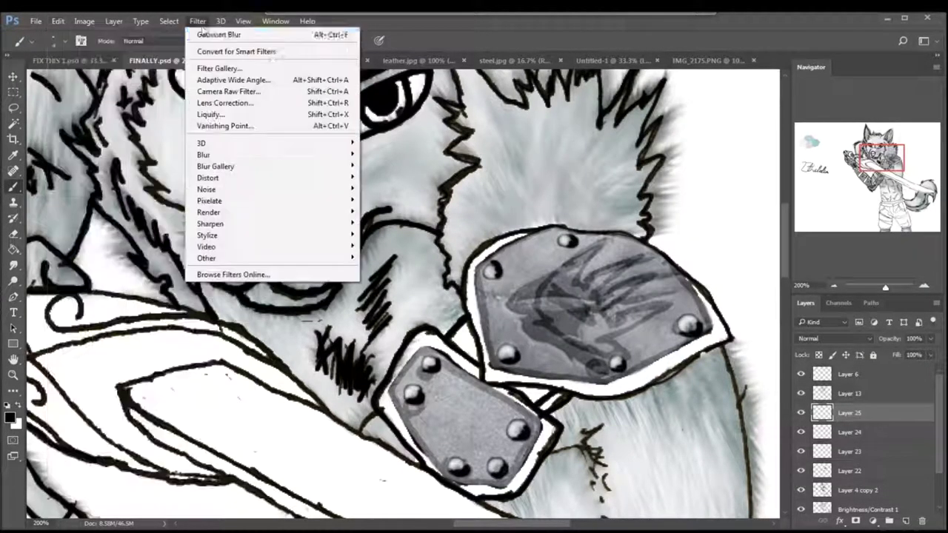
{"action": "left_click", "coordinate": [200, 34]}
Step: Set the rivet outline layer, Layer 23, to the Hard Mix blend mode and lower its opacity
{"action": "left_click", "coordinate": [850, 451]}
{"action": "left_click", "coordinate": [838, 338]}
{"action": "scroll", "coordinate": [837, 338], "scroll_direction": "down", "scroll_amount": 17}
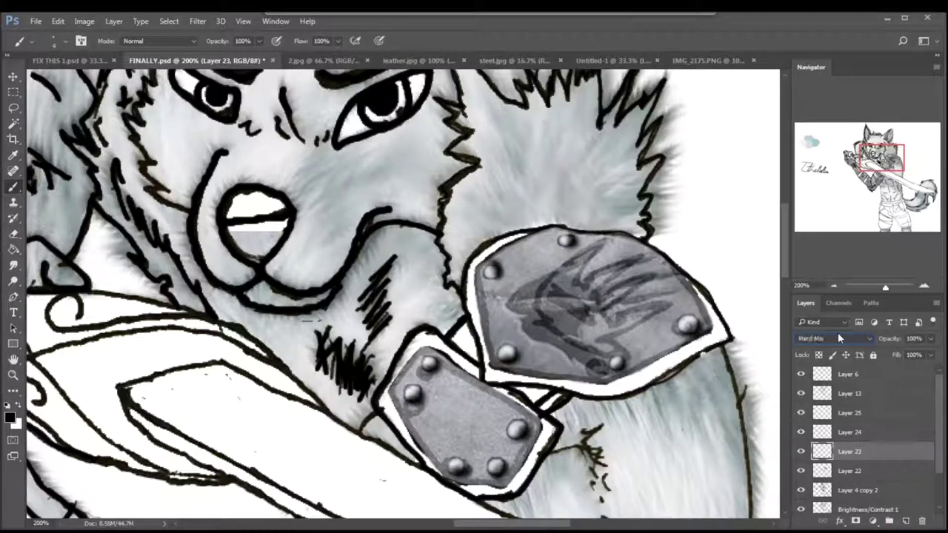
{"action": "left_click", "coordinate": [913, 338]}
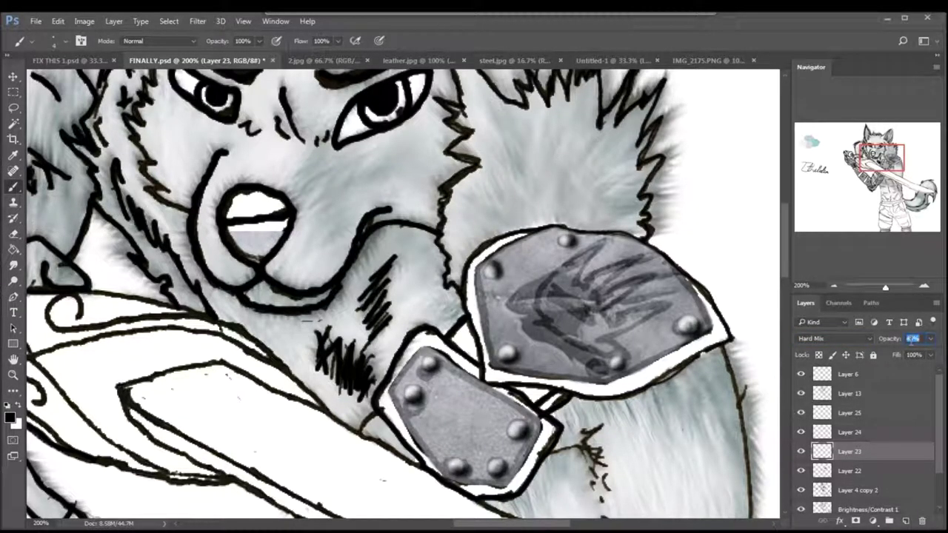
Step: Select the metal plate areas and, on a new layer, paint soft white diagonal reflections across both shoulder plates
{"action": "left_click", "coordinate": [850, 412]}
{"action": "left_click", "coordinate": [822, 412], "text": "ctrl"}
{"action": "key", "text": "ctrl+shift+alt+n"}
{"action": "left_click", "coordinate": [65, 41]}
{"action": "key", "text": "Return"}
{"action": "mouse_move", "coordinate": [511, 311]}
{"action": "left_mouse_down"}
{"action": "mouse_move", "coordinate": [667, 244]}
{"action": "mouse_move", "coordinate": [666, 260]}
{"action": "left_mouse_up"}
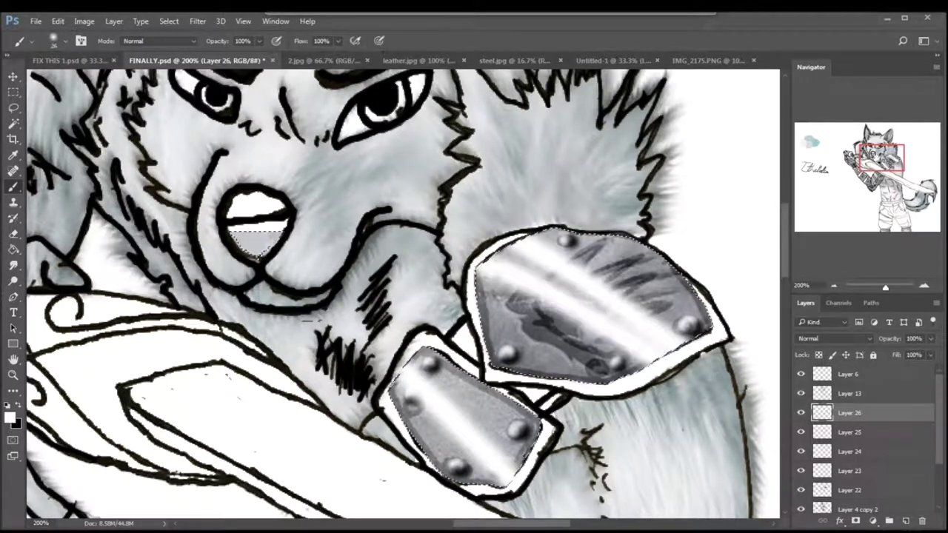
Step: Paint soft white reflections across the elbow plates, forearm plates and hand guard within the selection
{"action": "scroll", "coordinate": [404, 296], "scroll_direction": "down", "scroll_amount": 5}
{"action": "left_click_drag", "start_coordinate": [99, 152], "coordinate": [193, 237]}
{"action": "left_click_drag", "start_coordinate": [192, 255], "coordinate": [282, 348]}
{"action": "key", "text": "e"}
{"action": "left_click", "coordinate": [834, 286]}
{"action": "key", "text": "b"}
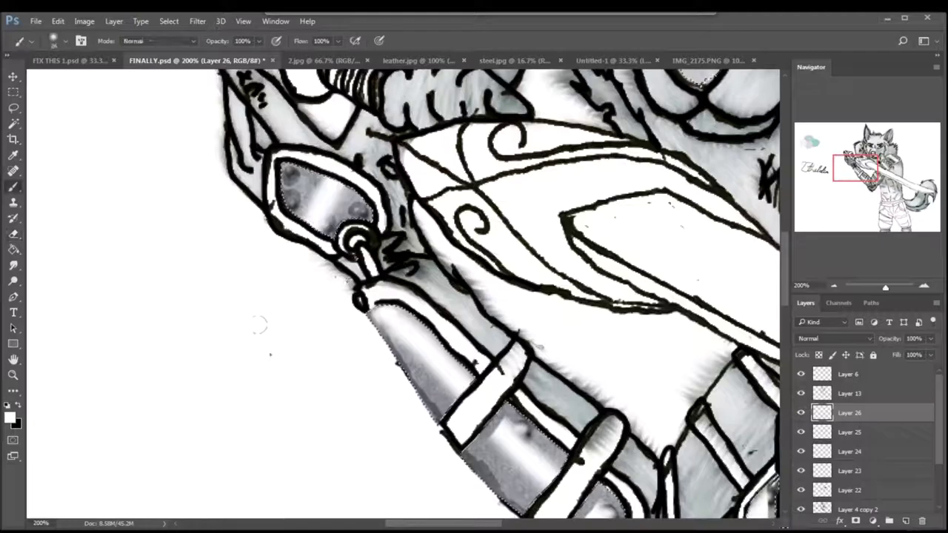
Step: Soften the white reflections on the armour with a Gaussian Blur
{"action": "left_click", "coordinate": [833, 286]}
{"action": "left_click", "coordinate": [197, 20]}
{"action": "left_click", "coordinate": [341, 215]}
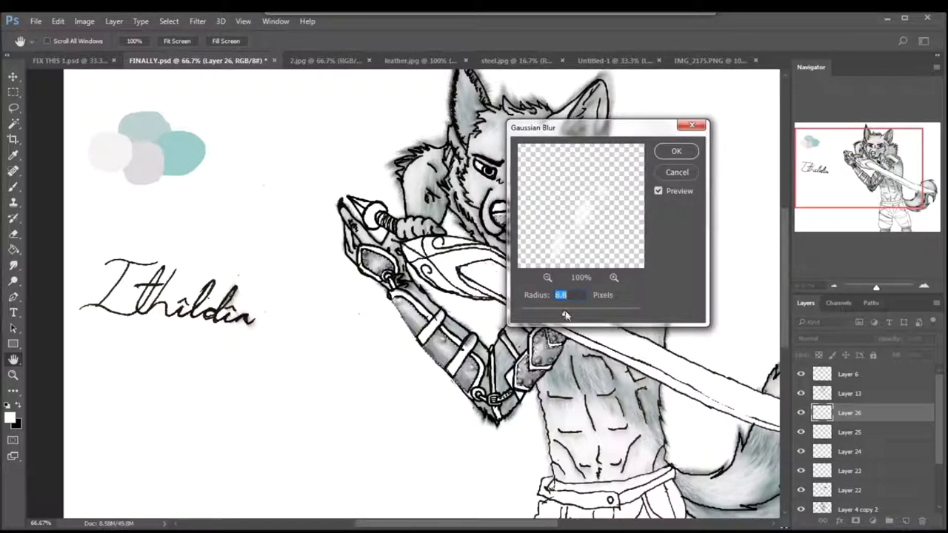
{"action": "left_click_drag", "start_coordinate": [563, 127], "coordinate": [703, 178]}
{"action": "left_click", "coordinate": [819, 194]}
Step: Set the white reflections layer, Layer 26, to the Soft Light blend mode
{"action": "left_click", "coordinate": [851, 490]}
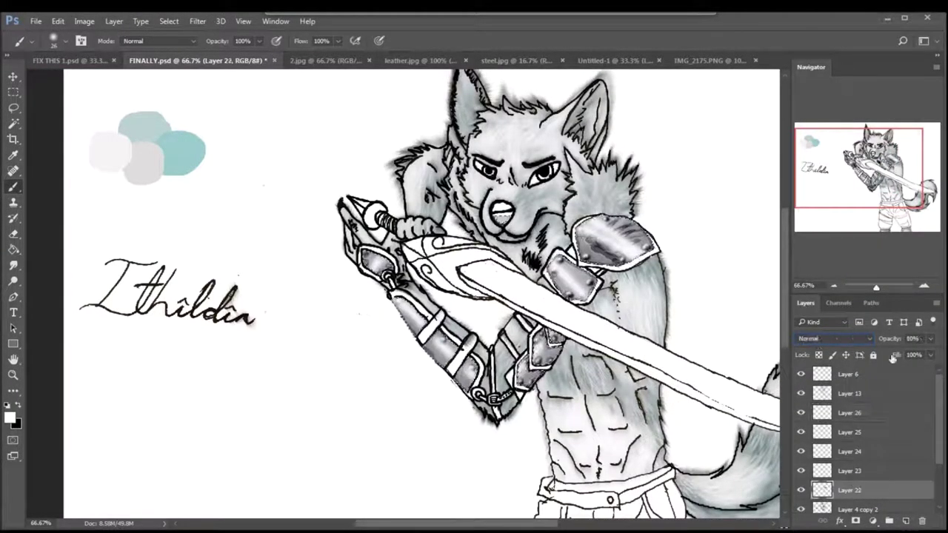
{"action": "left_click", "coordinate": [850, 413]}
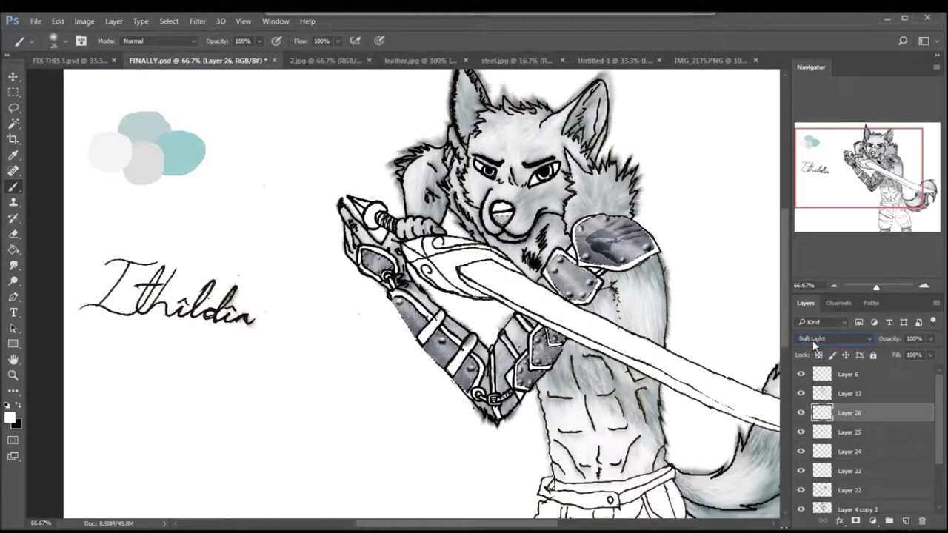
{"action": "key", "text": "l"}
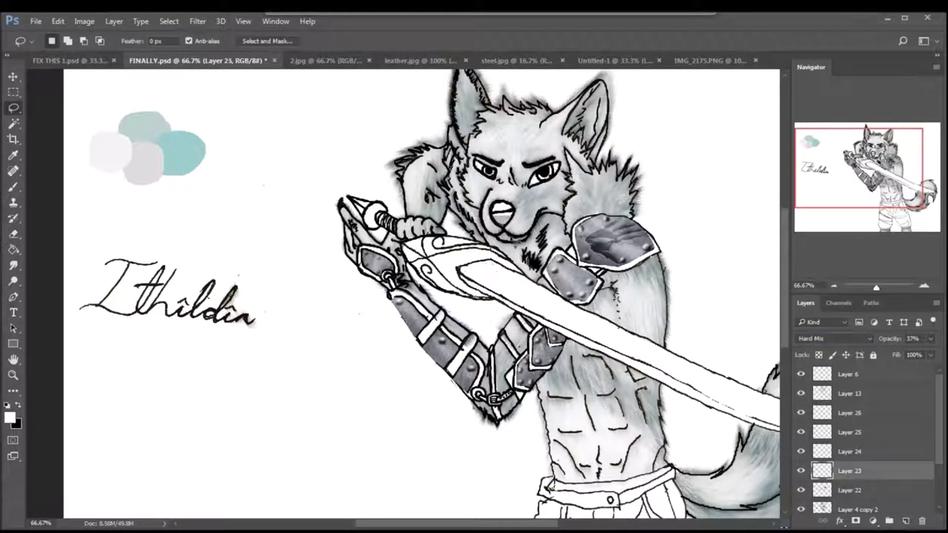
Step: Merge the armour texture, rivet and reflection layers, Layer 22 through Layer 26, into a single layer
{"action": "left_click", "coordinate": [846, 490]}
{"action": "left_click", "coordinate": [849, 412], "text": "shift"}
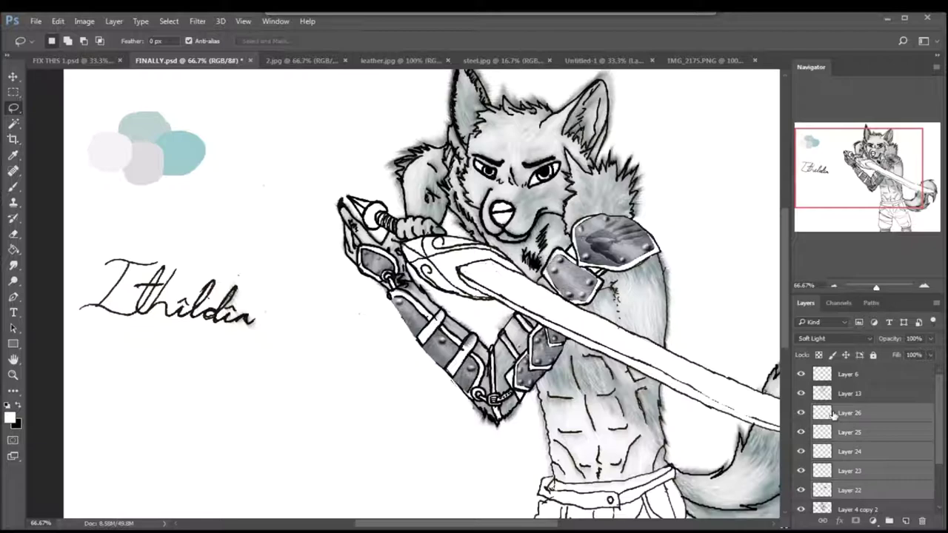
{"action": "key", "text": "ctrl+e"}
Step: Try hiding Layer 13 and working on a duplicate of it placed above the original
{"action": "left_click_drag", "start_coordinate": [752, 315], "coordinate": [654, 245]}
{"action": "left_click", "coordinate": [805, 394]}
{"action": "left_click", "coordinate": [801, 393]}
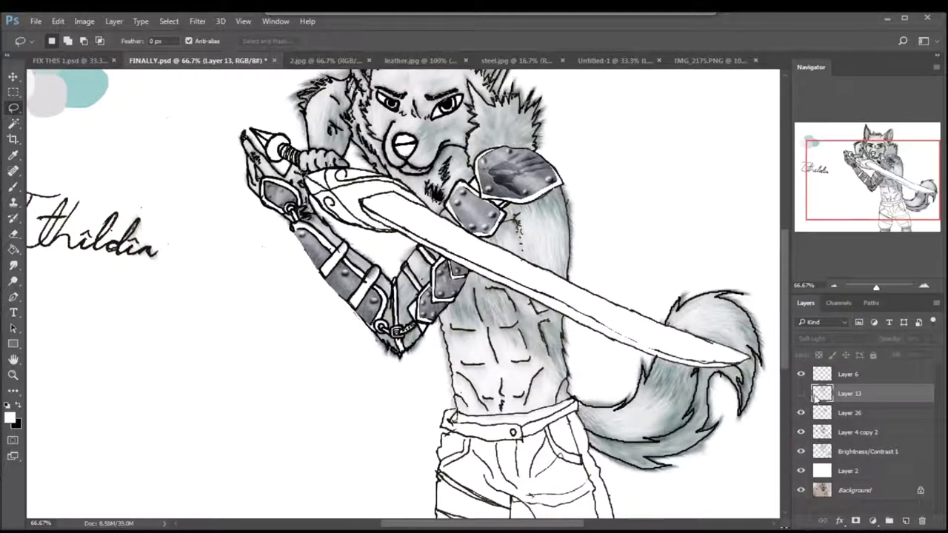
{"action": "key", "text": "ctrl+shift+alt+n"}
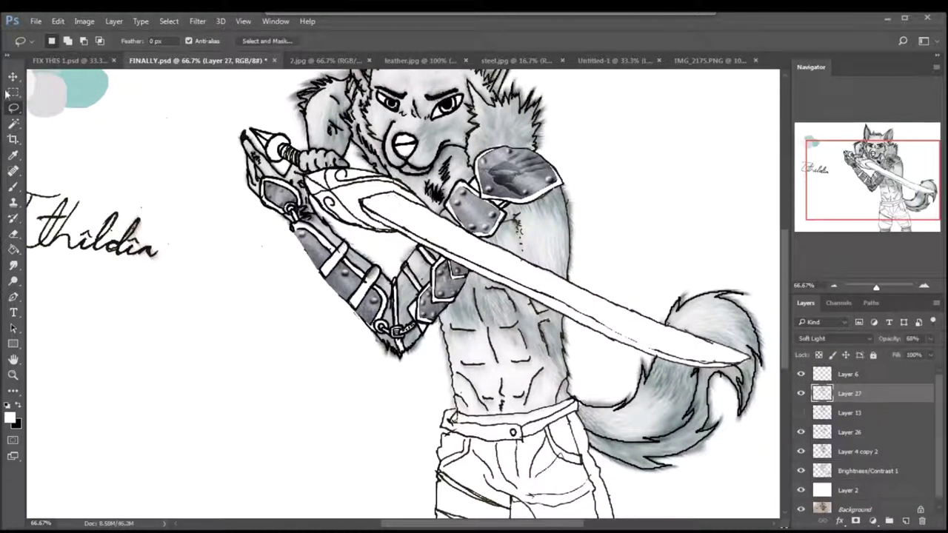
{"action": "key", "text": "v"}
{"action": "left_click", "coordinate": [826, 376]}
{"action": "left_click", "coordinate": [818, 394]}
{"action": "key", "text": "ctrl+j"}
{"action": "left_click", "coordinate": [445, 206]}
{"action": "left_click_drag", "start_coordinate": [445, 206], "coordinate": [324, 195]}
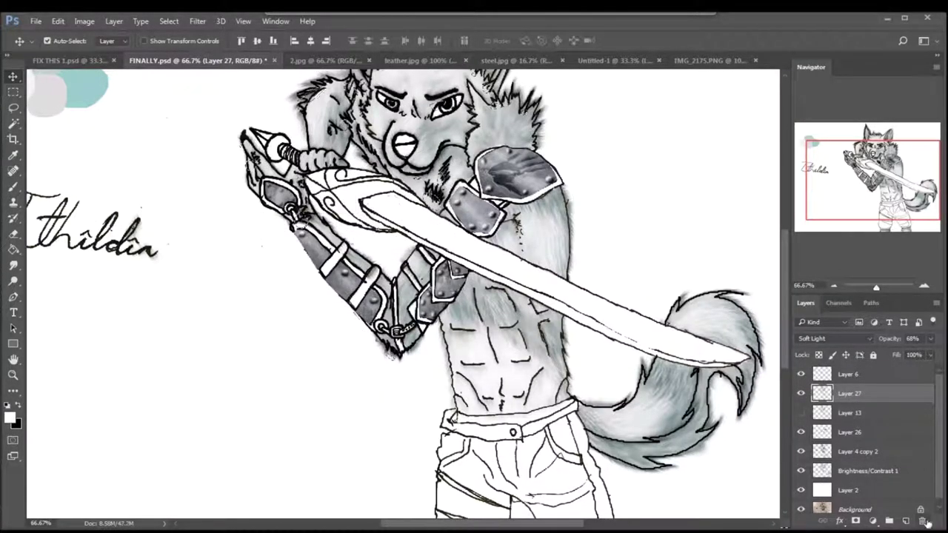
Step: Undo the duplication of Layer 13 and merge Layer 13 into the armour layer, Layer 26
{"action": "key", "text": "ctrl+alt+z"}
{"action": "key", "text": "ctrl+alt+z"}
{"action": "key", "text": "ctrl+alt+z"}
{"action": "key", "text": "ctrl+alt+z"}
{"action": "key", "text": "l"}
{"action": "key", "text": "ctrl+alt+z"}
{"action": "key", "text": "ctrl+alt+z"}
{"action": "key", "text": "ctrl+alt+z"}
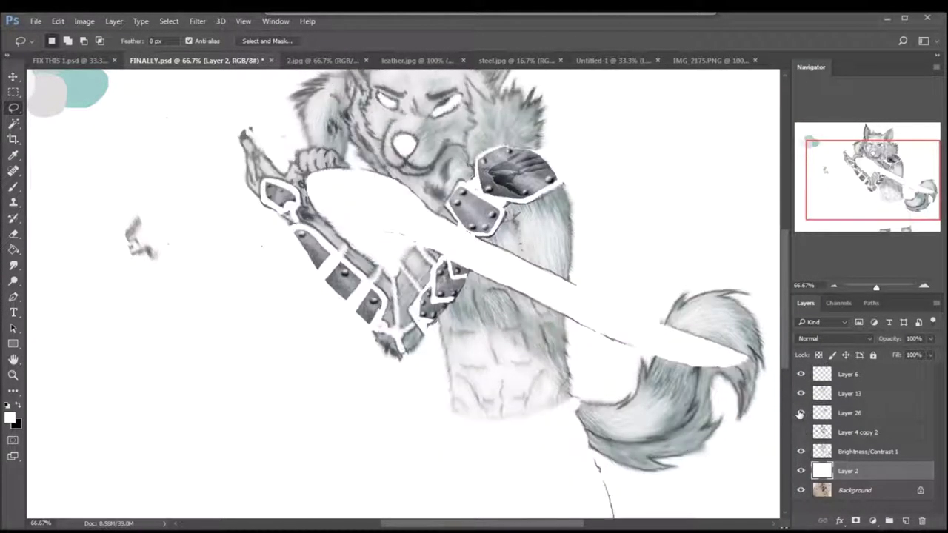
{"action": "scroll", "coordinate": [321, 96], "scroll_direction": "up", "scroll_amount": 2}
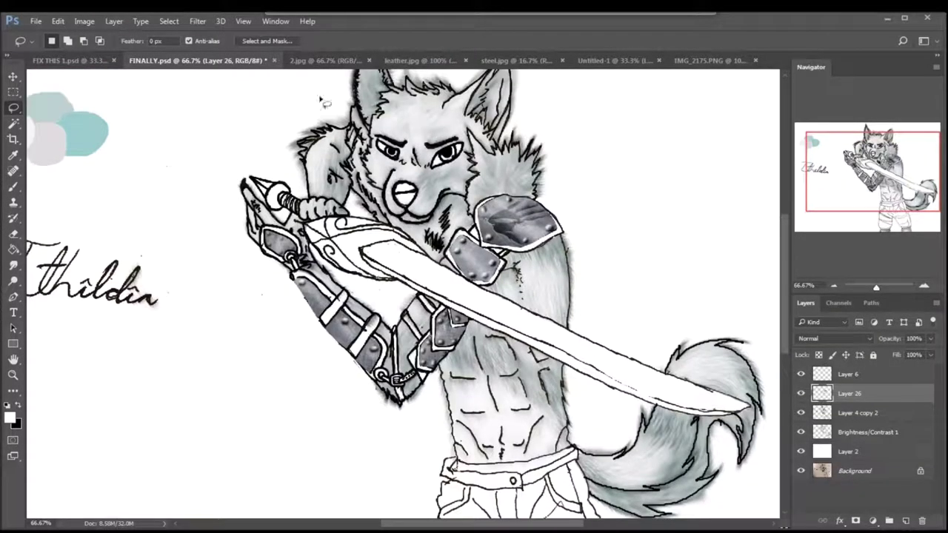
Step: Copy the entire steel.jpg texture and paste it into FINALLY.psd as a new layer above Layer 26
{"action": "left_click", "coordinate": [488, 60]}
{"action": "key", "text": "m"}
{"action": "key", "text": "ctrl+a"}
{"action": "key", "text": "ctrl+c"}
{"action": "left_click", "coordinate": [185, 60]}
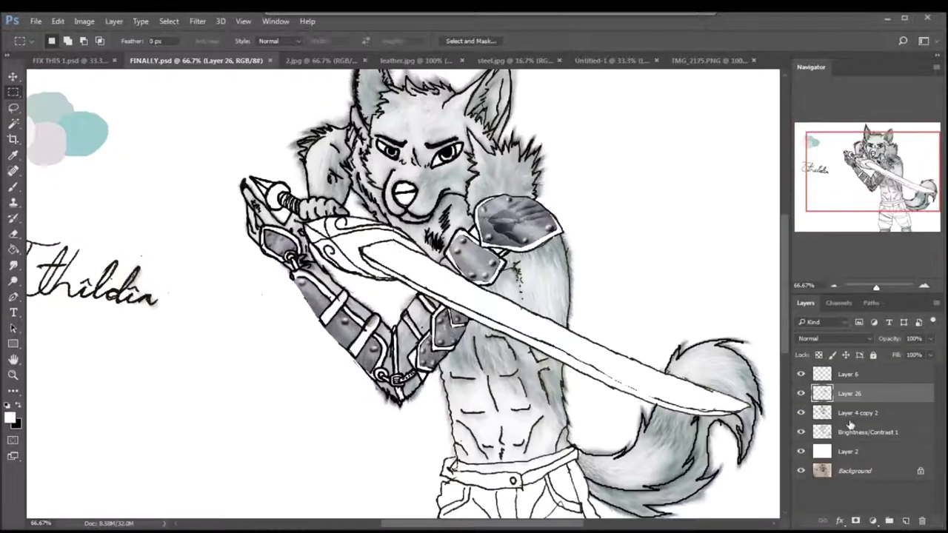
{"action": "key", "text": "ctrl+v"}
Step: Scale the pasted steel texture down to about 32% of its original size
{"action": "key", "text": "ctrl+t"}
{"action": "left_click_drag", "start_coordinate": [525, 372], "coordinate": [470, 303]}
{"action": "key", "text": "ctrl+plus"}
{"action": "key", "text": "ctrl+plus"}
{"action": "key", "text": "ctrl+plus"}
{"action": "key", "text": "ctrl+plus"}
{"action": "key", "text": "9"}
{"action": "left_click_drag", "start_coordinate": [315, 163], "coordinate": [419, 129]}
{"action": "left_click_drag", "start_coordinate": [559, 247], "coordinate": [518, 345]}
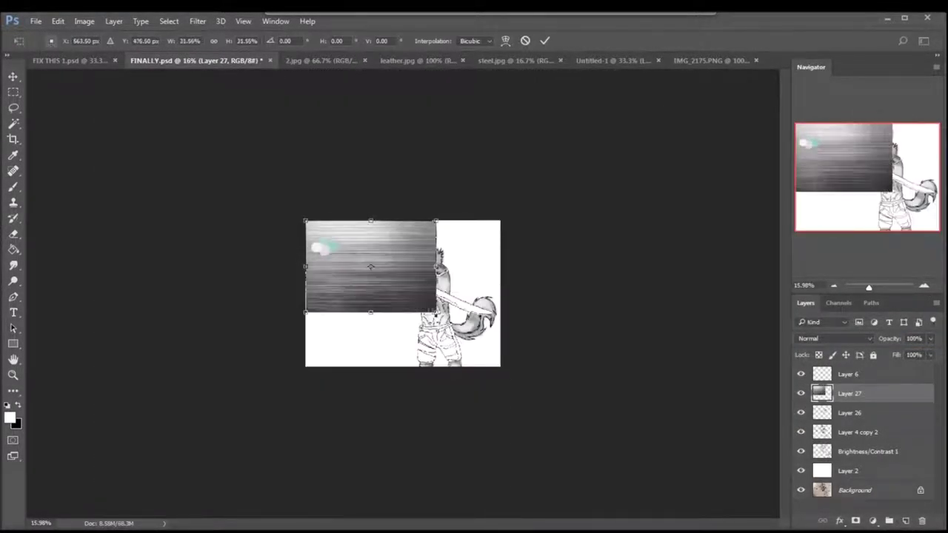
Step: Set the steel layer to 88% opacity, scale it to about 34% and rotate it about 27° to cover the sword
{"action": "key", "text": "ctrl+plus"}
{"action": "key", "text": "ctrl+plus"}
{"action": "key", "text": "ctrl+plus"}
{"action": "left_click_drag", "start_coordinate": [402, 245], "coordinate": [540, 321]}
{"action": "key", "text": "8"}
{"action": "key", "text": "8"}
{"action": "left_click_drag", "start_coordinate": [332, 197], "coordinate": [393, 143]}
{"action": "left_click_drag", "start_coordinate": [544, 337], "coordinate": [507, 326]}
{"action": "left_click_drag", "start_coordinate": [516, 436], "coordinate": [529, 438]}
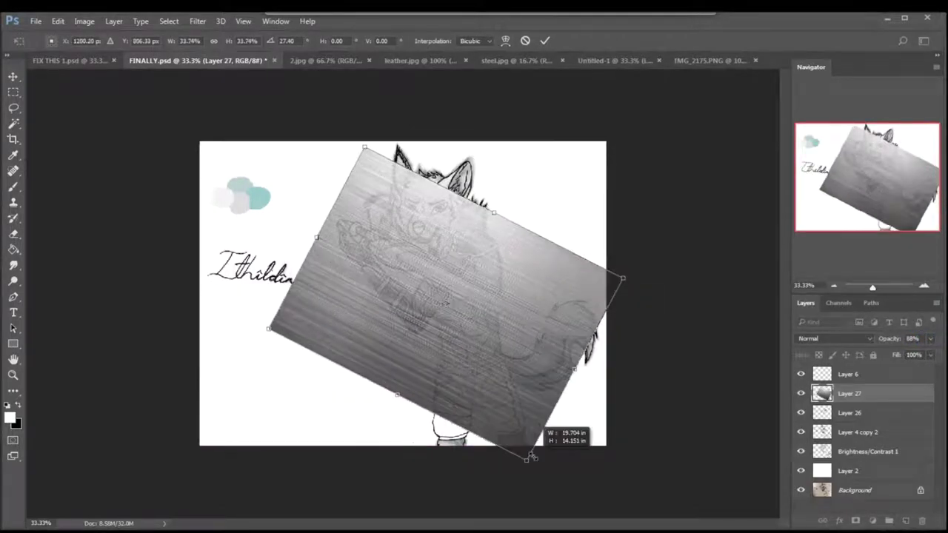
{"action": "key", "text": "Return"}
Step: Cut the steel texture roughly to the sword, lower its opacity to 58% and erase a border around the blade's base
{"action": "key", "text": "l"}
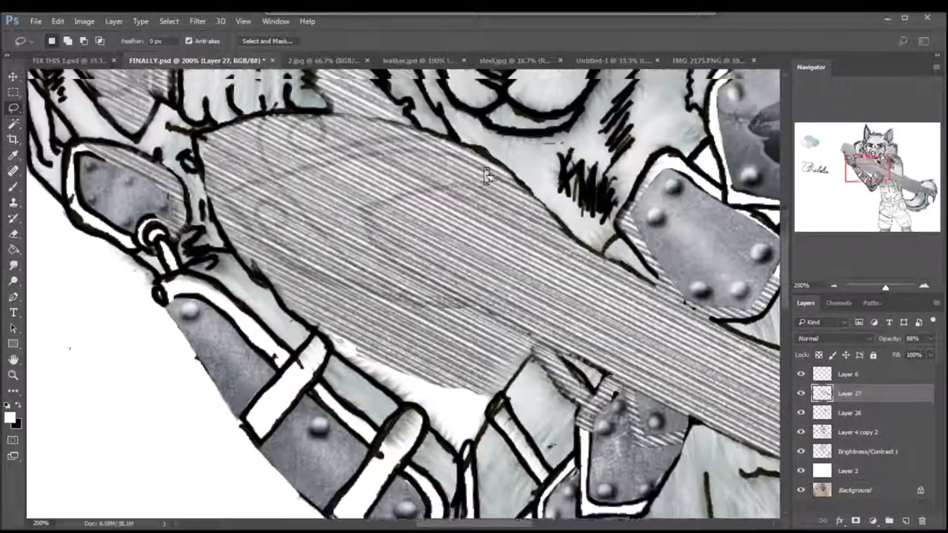
{"action": "key", "text": "e"}
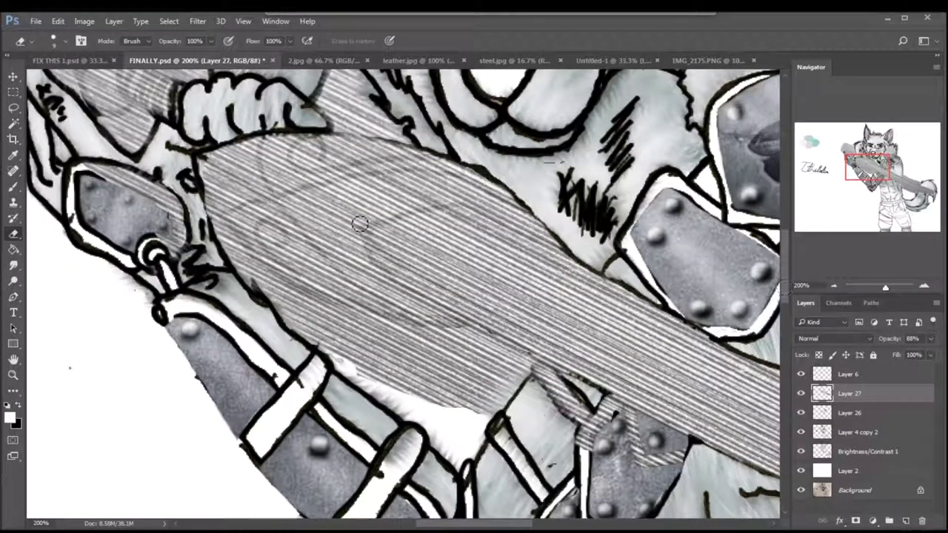
{"action": "left_click_drag", "start_coordinate": [899, 344], "coordinate": [489, 200]}
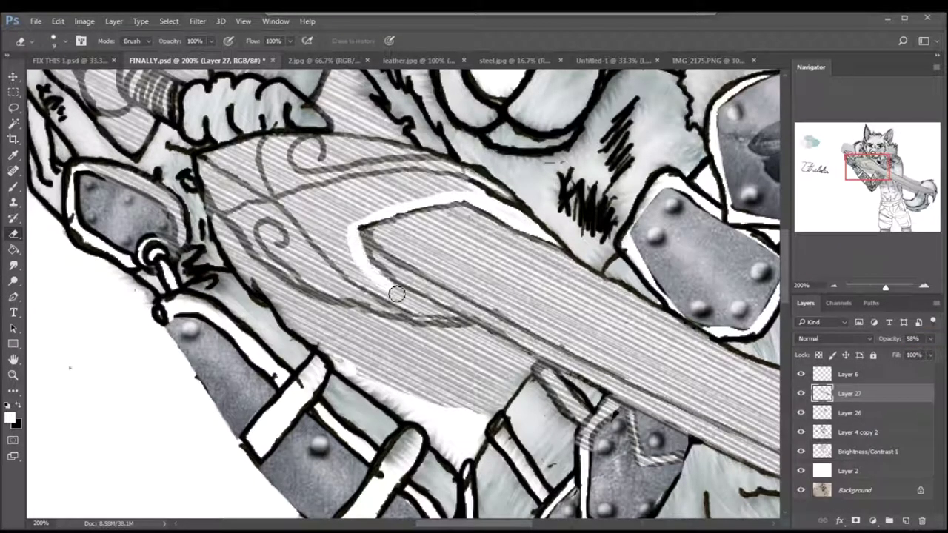
{"action": "scroll", "coordinate": [80, 191], "scroll_direction": "up", "scroll_amount": 3}
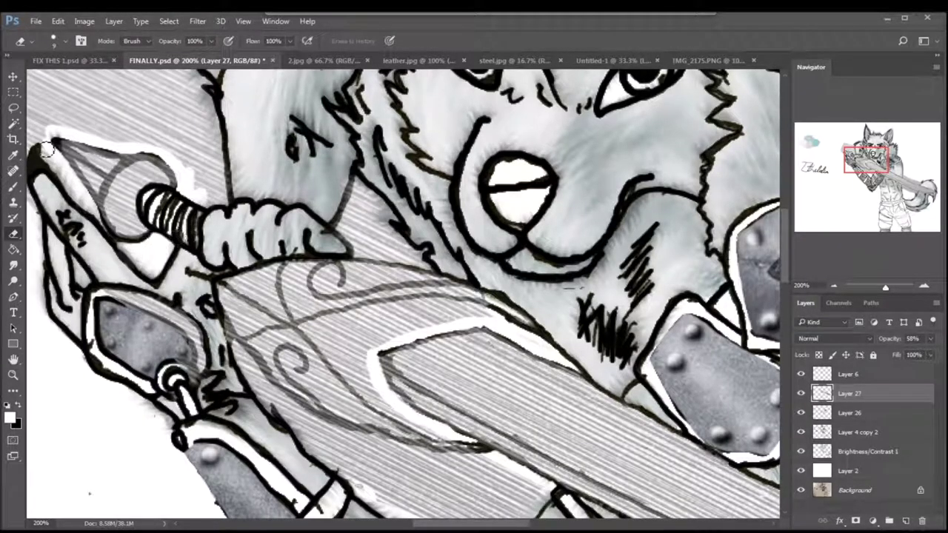
Step: Erase the steel texture from the ornate sword guard and from the area surrounding the pommel
{"action": "mouse_move", "coordinate": [46, 149]}
{"action": "left_mouse_down"}
{"action": "mouse_move", "coordinate": [132, 141]}
{"action": "mouse_move", "coordinate": [184, 149]}
{"action": "left_mouse_up"}
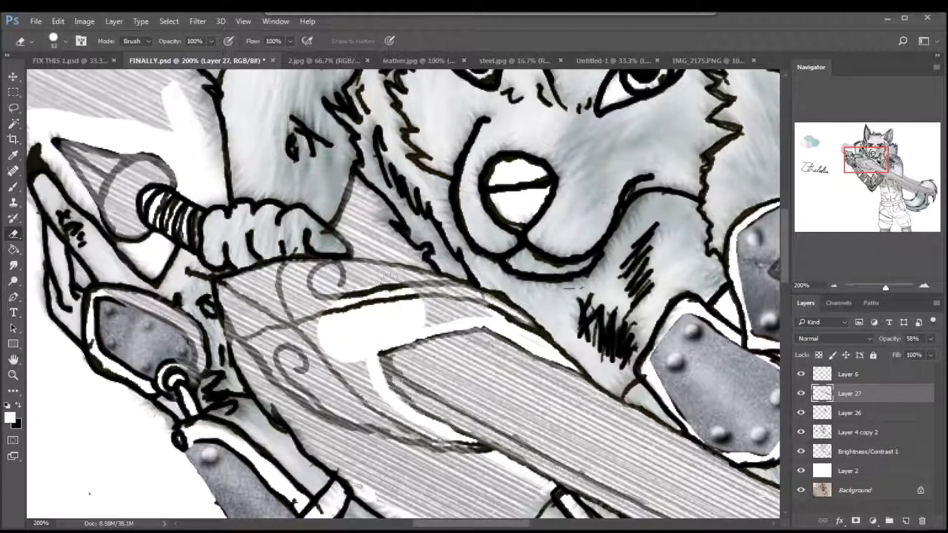
{"action": "left_click_drag", "start_coordinate": [230, 281], "coordinate": [311, 400]}
{"action": "left_click_drag", "start_coordinate": [282, 363], "coordinate": [534, 504]}
{"action": "left_click_drag", "start_coordinate": [44, 82], "coordinate": [192, 126]}
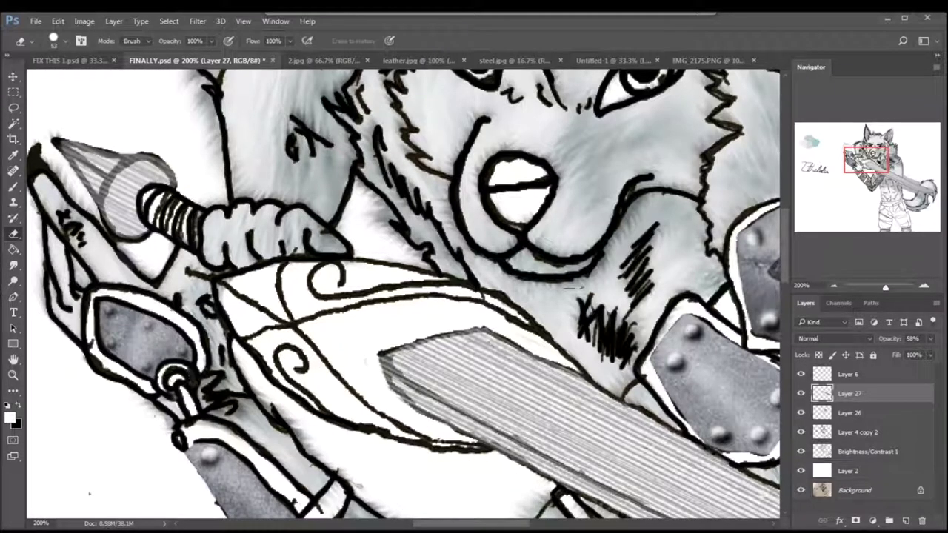
Step: Erase the excess steel texture along the blade's edges down to its tip
{"action": "scroll", "coordinate": [491, 206], "scroll_direction": "down", "scroll_amount": 5}
{"action": "scroll", "coordinate": [491, 206], "scroll_direction": "right", "scroll_amount": 5}
{"action": "scroll", "coordinate": [677, 275], "scroll_direction": "right", "scroll_amount": 5}
{"action": "mouse_move", "coordinate": [400, 296]}
{"action": "left_mouse_down"}
{"action": "mouse_move", "coordinate": [296, 334]}
{"action": "mouse_move", "coordinate": [134, 215]}
{"action": "left_mouse_up"}
{"action": "scroll", "coordinate": [400, 297], "scroll_direction": "up", "scroll_amount": 5}
{"action": "scroll", "coordinate": [400, 297], "scroll_direction": "left", "scroll_amount": 8}
{"action": "scroll", "coordinate": [304, 241], "scroll_direction": "up", "scroll_amount": 5}
{"action": "scroll", "coordinate": [304, 241], "scroll_direction": "left", "scroll_amount": 8}
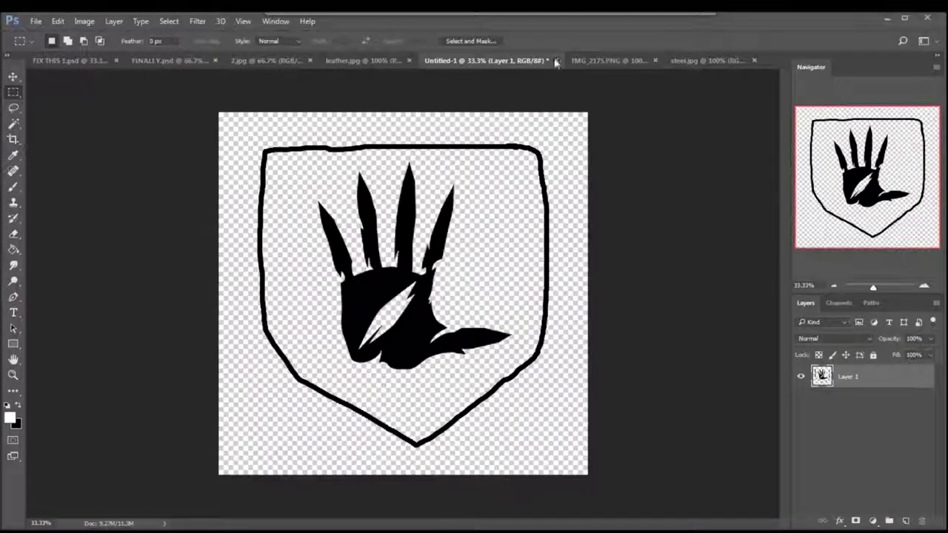
Step: Close the handprint document, enlarge the new steel texture to about 221%, rotate it about 17.5° and trim it to the blade and pommel
{"action": "key", "text": "ctrl+w"}
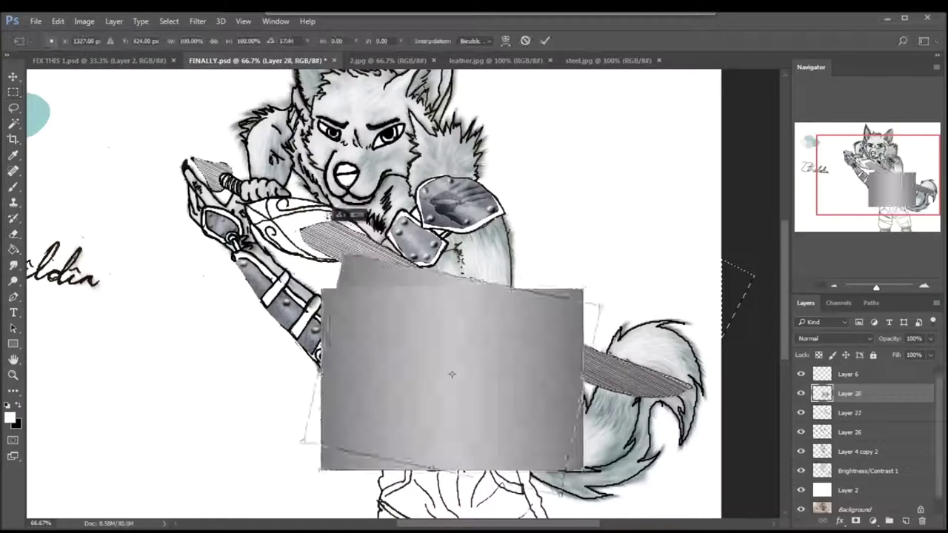
{"action": "left_click_drag", "start_coordinate": [328, 201], "coordinate": [207, 69]}
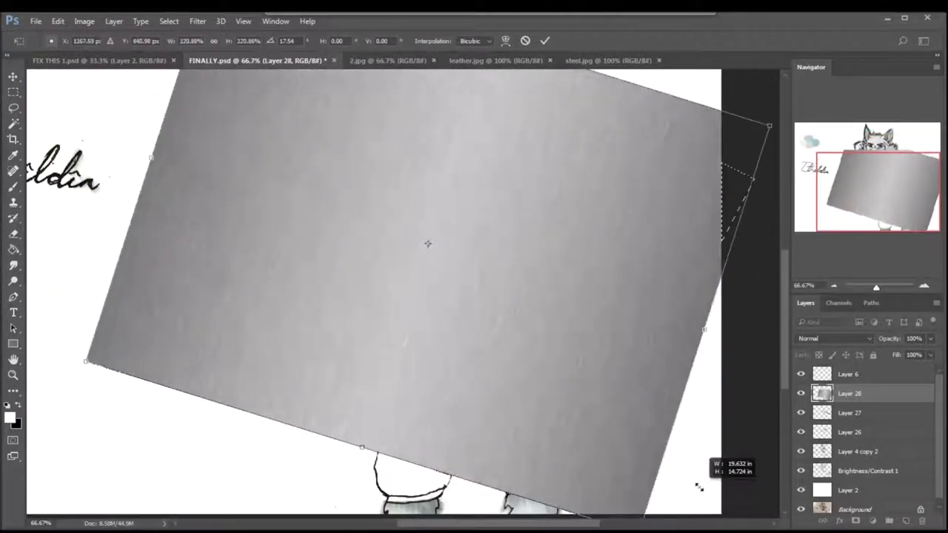
{"action": "key", "text": "Return"}
{"action": "key", "text": "m"}
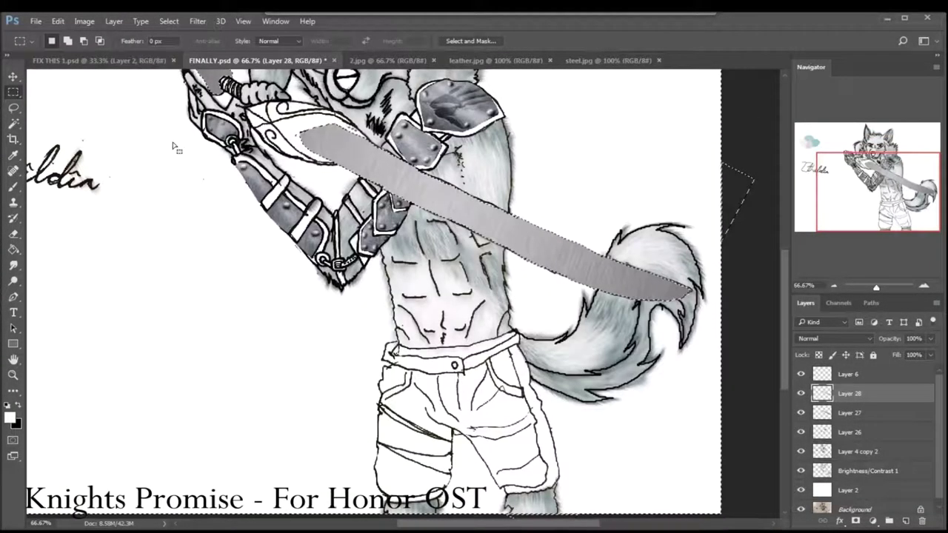
Step: Delete the old striped steel layer, Layer 27
{"action": "key", "text": "ctrl+d"}
{"action": "left_click", "coordinate": [849, 413]}
{"action": "left_click", "coordinate": [922, 520]}
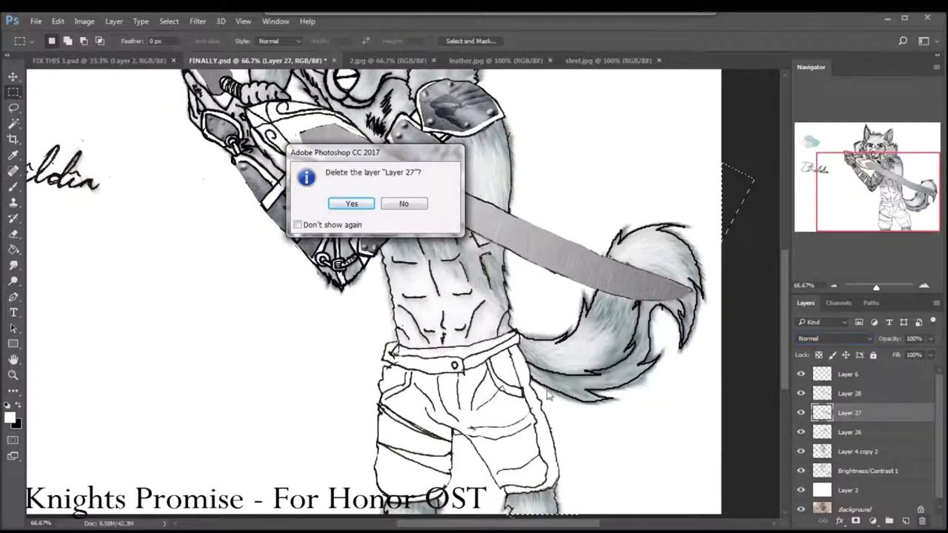
{"action": "key", "text": "Return"}
Step: Set the new blade texture, Layer 28, to Multiply and move it below the line art, Layer 4 copy 2
{"action": "left_click", "coordinate": [849, 393]}
{"action": "left_click", "coordinate": [822, 339]}
{"action": "left_click", "coordinate": [815, 126]}
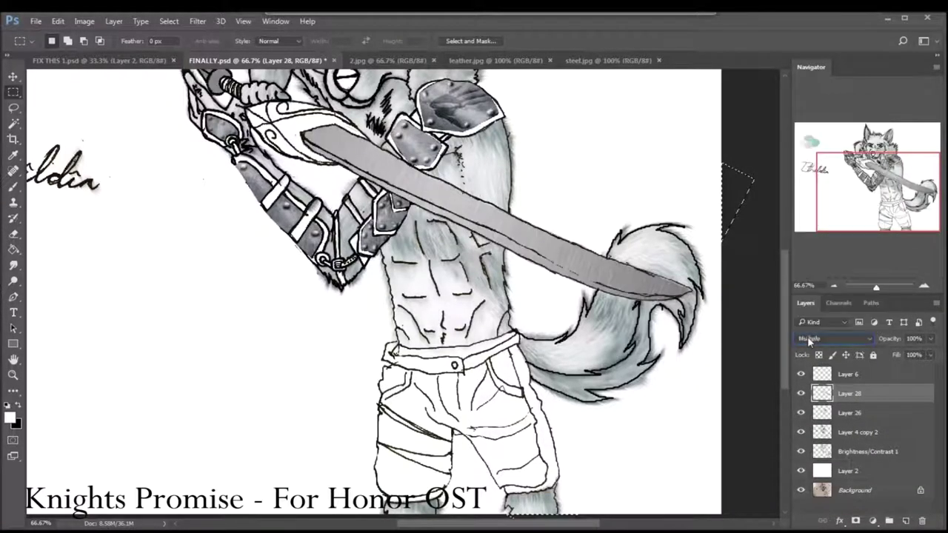
{"action": "key", "text": "ctrl+["}
{"action": "key", "text": "ctrl+["}
Step: Duplicate the line art layer, Layer 4 copy 2, hide the original and start erasing the arm outlines on the copy
{"action": "left_click", "coordinate": [849, 413]}
{"action": "key", "text": "ctrl+j"}
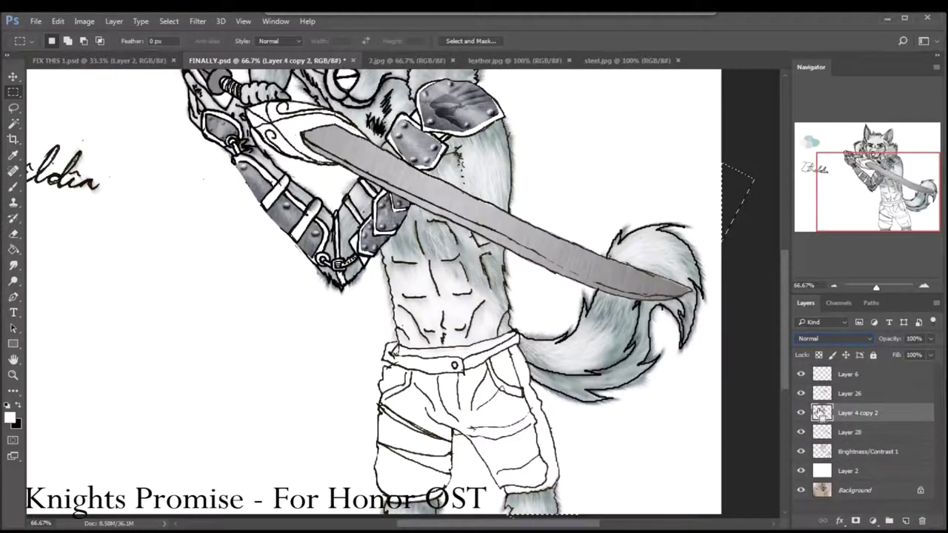
{"action": "key", "text": "e"}
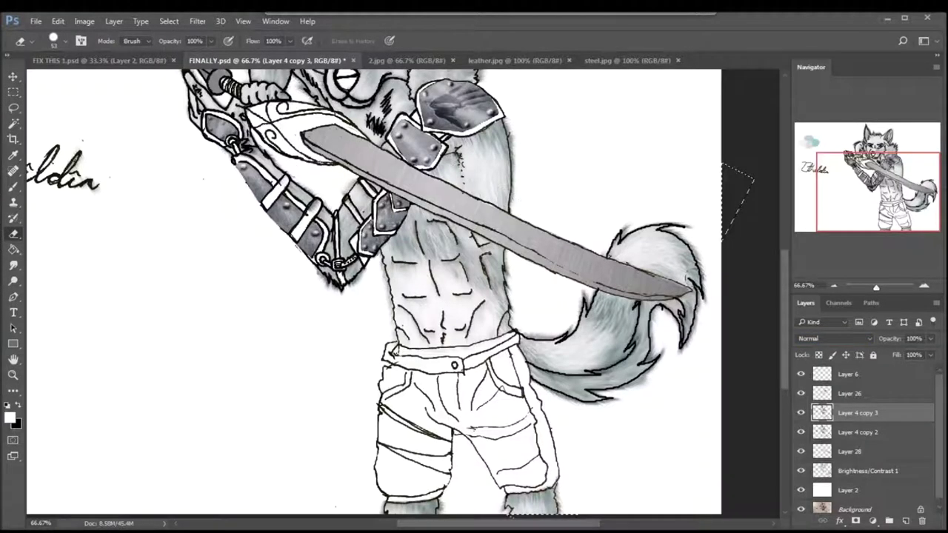
{"action": "scroll", "coordinate": [374, 294], "scroll_direction": "up", "scroll_amount": 2}
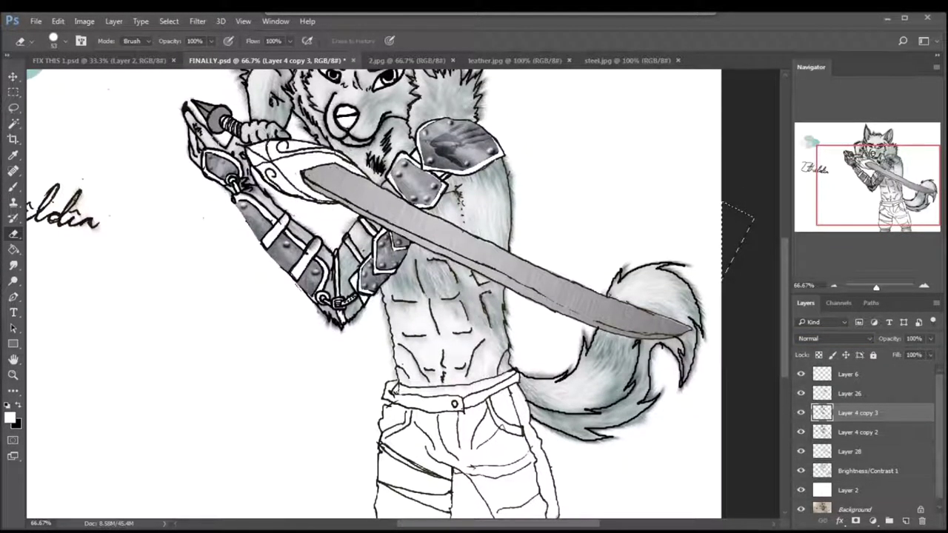
{"action": "left_click", "coordinate": [801, 431]}
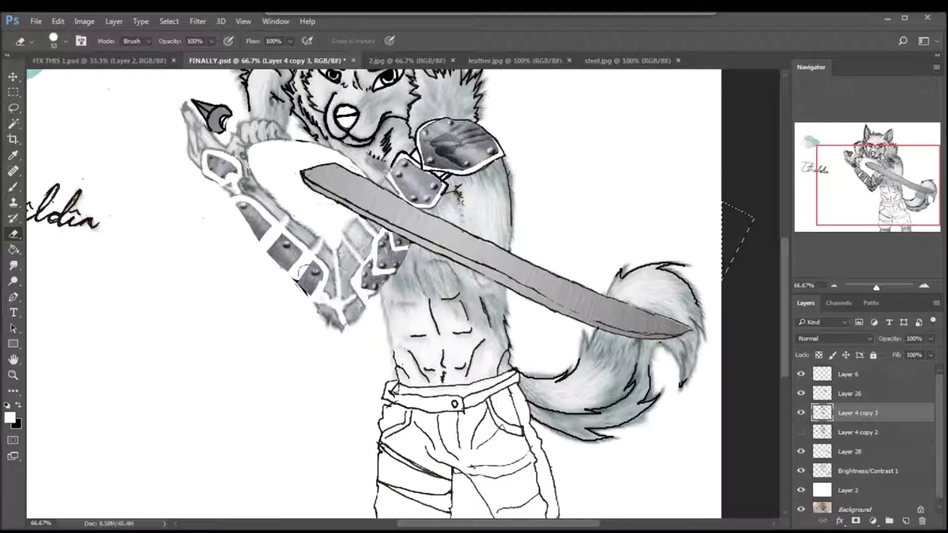
Step: Erase the head, body, tail and trouser outlines from the line art copy, keeping the blade and pommel outlines
{"action": "left_click_drag", "start_coordinate": [259, 109], "coordinate": [315, 126]}
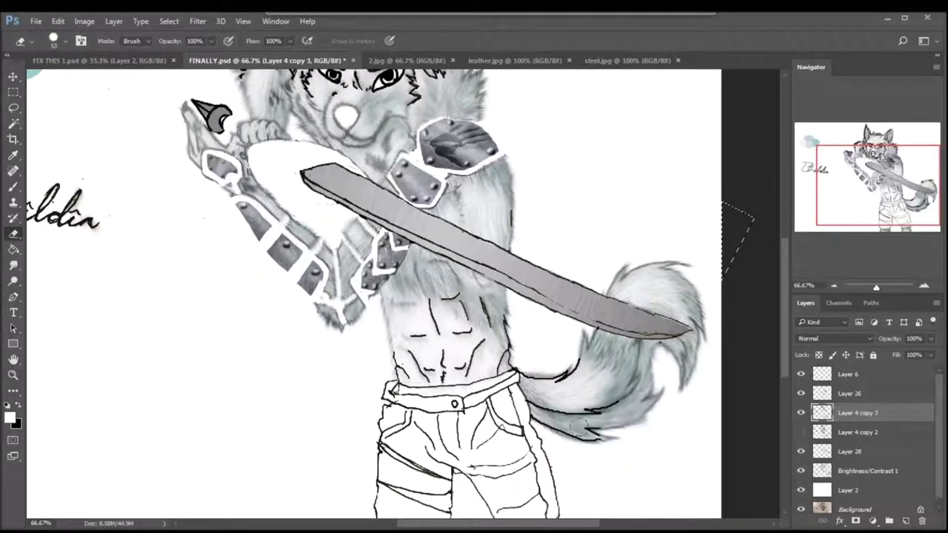
{"action": "mouse_move", "coordinate": [504, 326]}
{"action": "left_mouse_down"}
{"action": "mouse_move", "coordinate": [374, 308]}
{"action": "mouse_move", "coordinate": [366, 392]}
{"action": "left_mouse_up"}
{"action": "scroll", "coordinate": [366, 392], "scroll_direction": "up", "scroll_amount": 5}
{"action": "left_click_drag", "start_coordinate": [436, 111], "coordinate": [259, 166]}
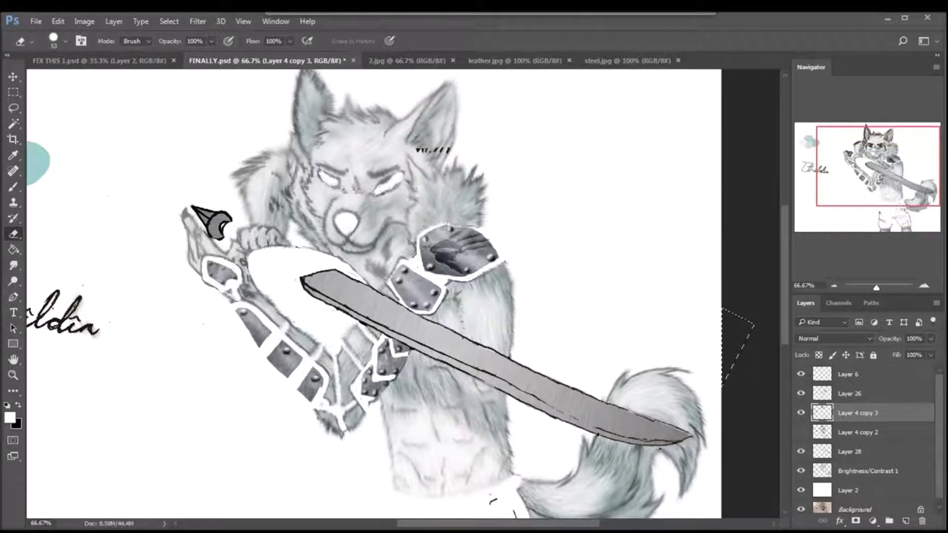
{"action": "scroll", "coordinate": [219, 279], "scroll_direction": "down", "scroll_amount": 5}
{"action": "scroll", "coordinate": [218, 280], "scroll_direction": "down", "scroll_amount": 3}
{"action": "scroll", "coordinate": [357, 247], "scroll_direction": "up", "scroll_amount": 3}
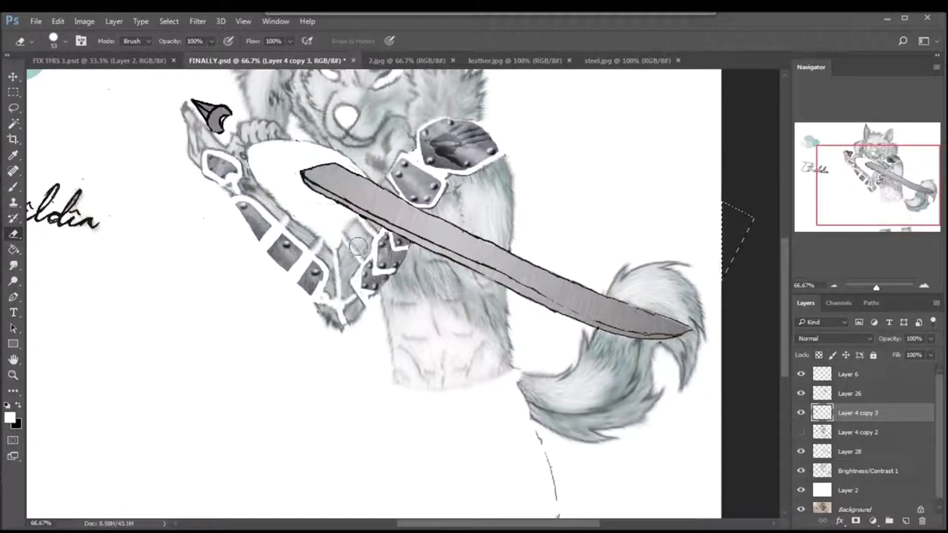
Step: Set the sword outline layer to Soft Light and merge it with the blade texture, Layer 28
{"action": "left_click", "coordinate": [66, 41]}
{"action": "left_click", "coordinate": [833, 339]}
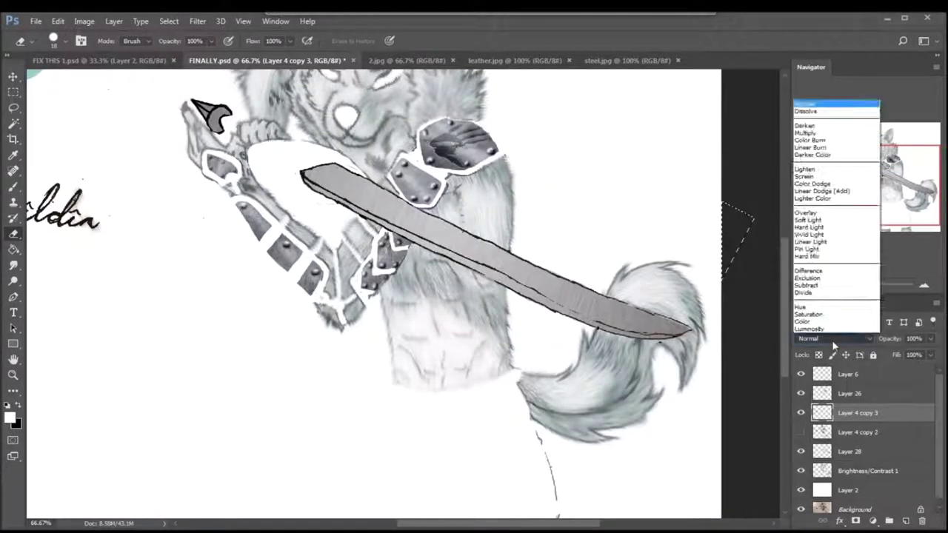
{"action": "left_click", "coordinate": [832, 340]}
{"action": "key", "text": "ctrl+alt+z"}
{"action": "key", "text": "ctrl+alt+z"}
{"action": "key", "text": "ctrl+alt+z"}
{"action": "key", "text": "ctrl+alt+z"}
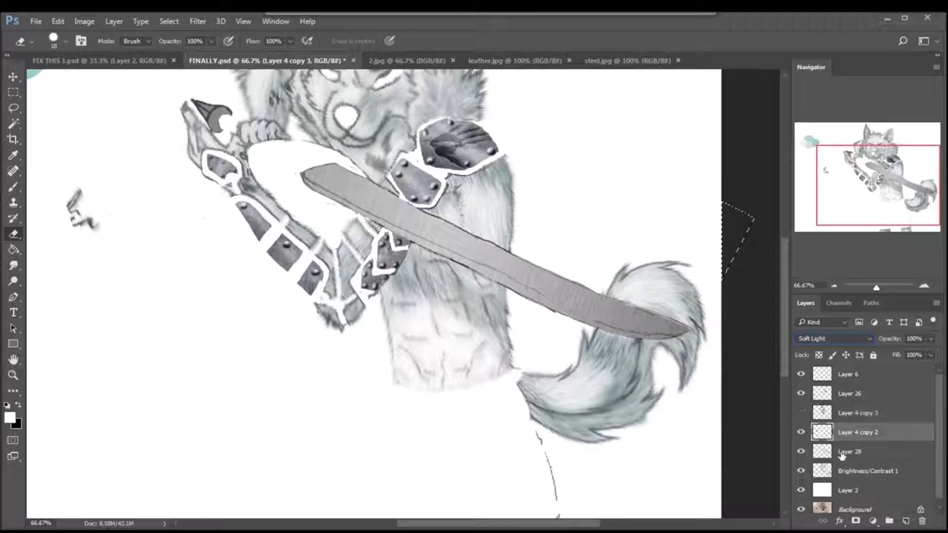
Step: Try to paint white reflection stripes directly on the blade texture layer and soften them with Gaussian Blur
{"action": "key", "text": "b"}
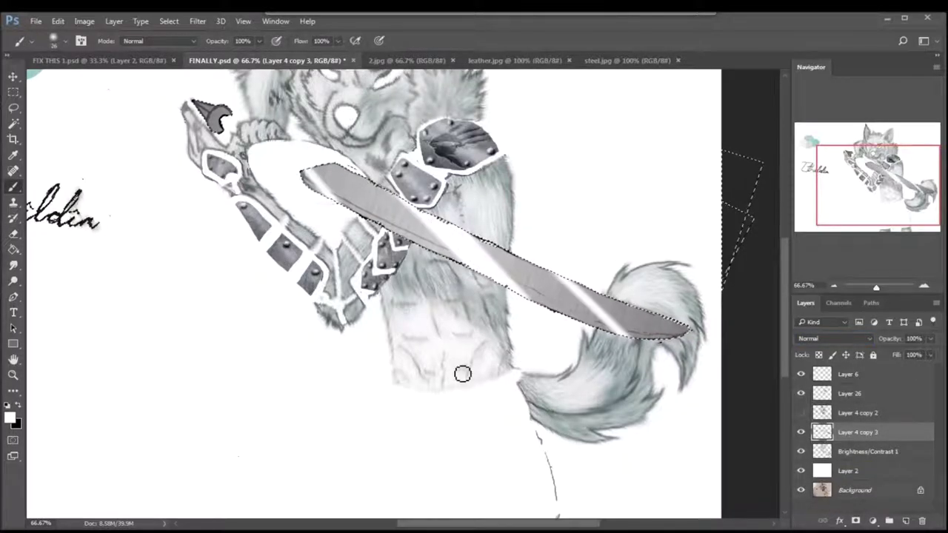
{"action": "key", "text": "alt+t"}
{"action": "key", "text": "Return"}
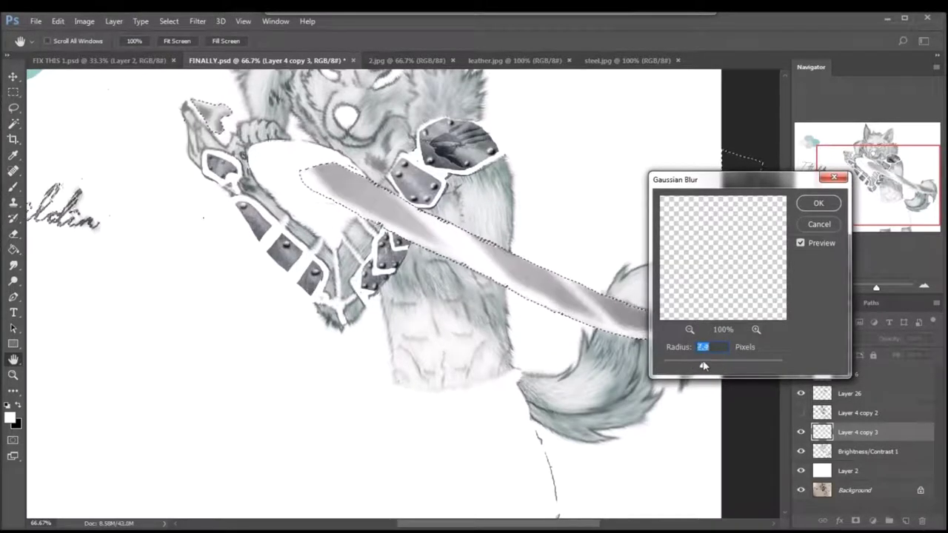
{"action": "key", "text": "Return"}
Step: Paint white reflection stripes and a lower edge highlight on a new layer over the blade and soften them with Gaussian Blur
{"action": "key", "text": "ctrl+shift+alt+n"}
{"action": "key", "text": "alt+t"}
{"action": "key", "text": "Return"}
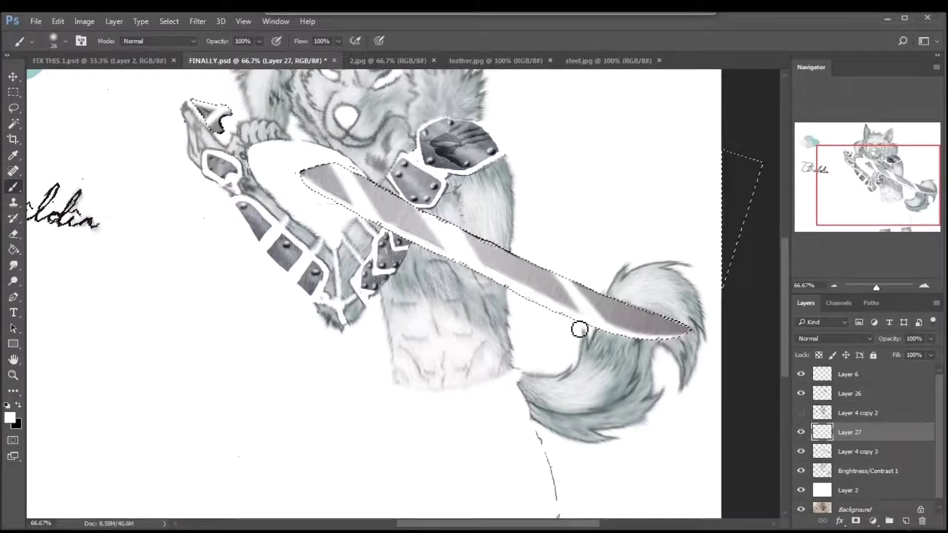
{"action": "key", "text": "ctrl+alt+f"}
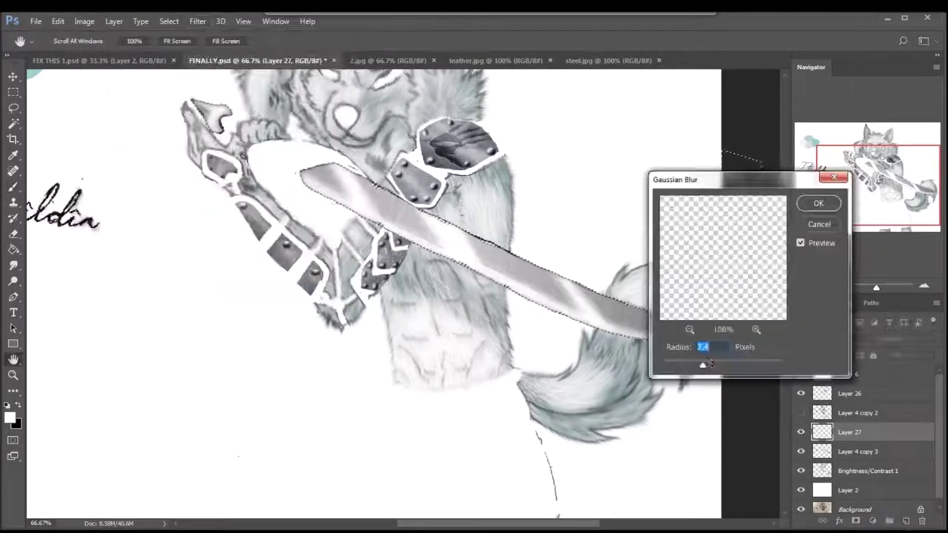
Step: Set the blade reflections to Soft Light, reduce the upper reflection layer's opacity to 49%, and merge the sword layers
{"action": "left_click", "coordinate": [848, 338]}
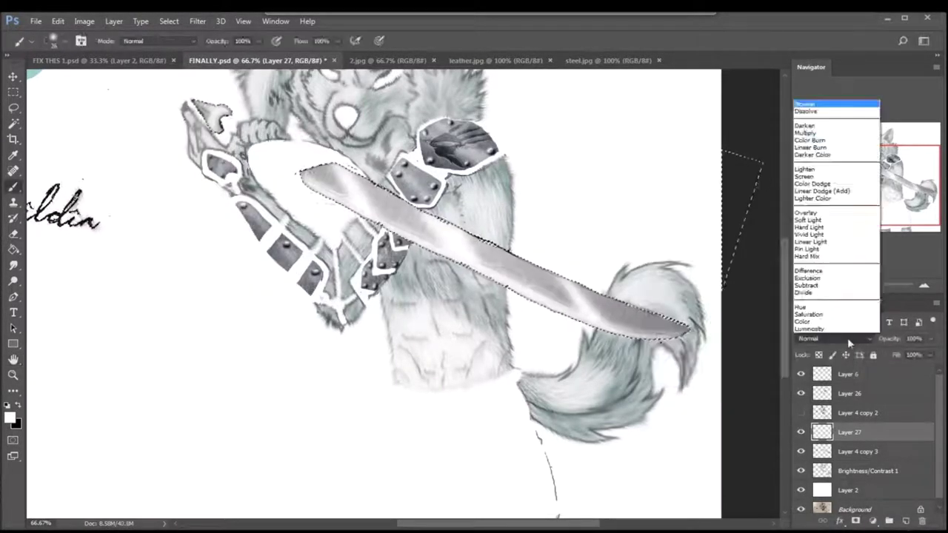
{"action": "left_click", "coordinate": [848, 337]}
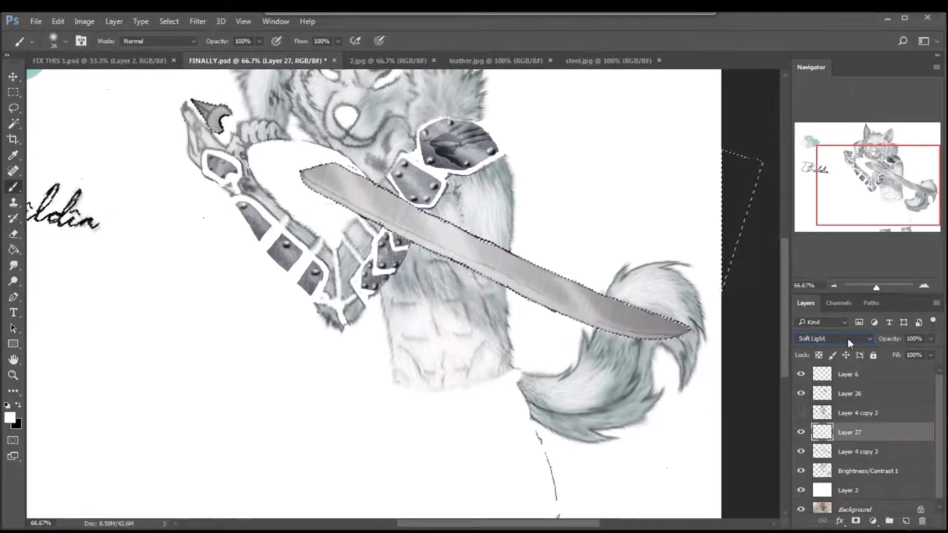
{"action": "left_click", "coordinate": [912, 339]}
{"action": "type", "text": "50"}
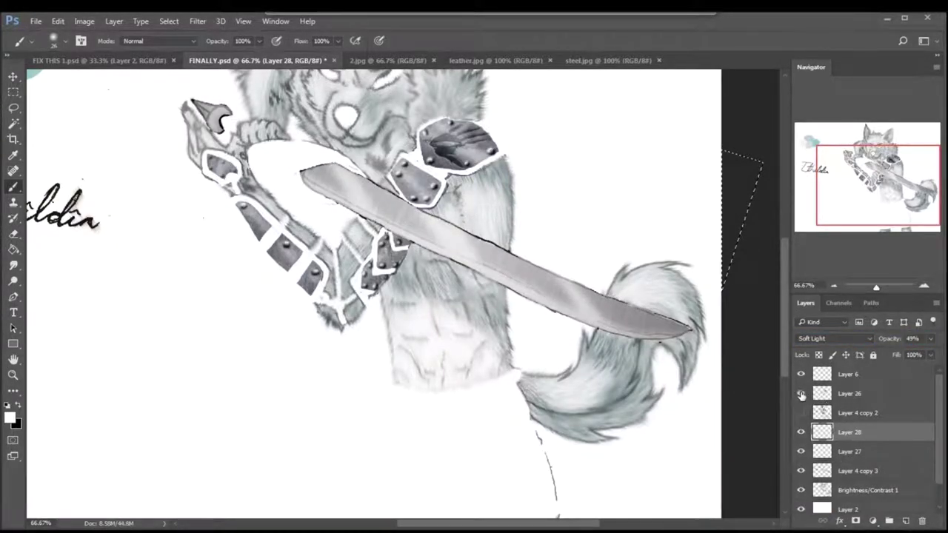
{"action": "left_click", "coordinate": [843, 471], "text": "shift"}
{"action": "key", "text": "ctrl+e"}
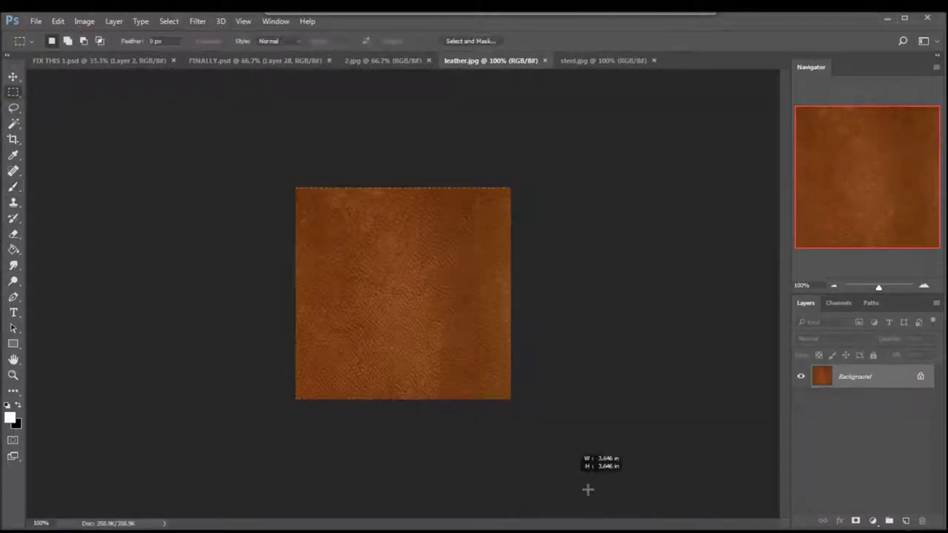
Step: Copy the leather.jpg texture into FINALLY.psd and enlarge it to cover the wolf's arms, chest and lower face
{"action": "key", "text": "ctrl+c"}
{"action": "left_click", "coordinate": [255, 60]}
{"action": "key", "text": "ctrl+v"}
{"action": "key", "text": "v"}
{"action": "left_click_drag", "start_coordinate": [423, 318], "coordinate": [348, 294]}
{"action": "key", "text": "ctrl+t"}
{"action": "left_click_drag", "start_coordinate": [398, 349], "coordinate": [601, 449]}
{"action": "key", "text": "Return"}
Step: Delete the leather overlapping the fur and the sword, move Layer 29 above the line art, and clear the selection
{"action": "key", "text": "e"}
{"action": "left_click", "coordinate": [822, 471], "text": "ctrl"}
{"action": "key", "text": "Delete"}
{"action": "left_click", "coordinate": [822, 451], "text": "ctrl"}
{"action": "key", "text": "Delete"}
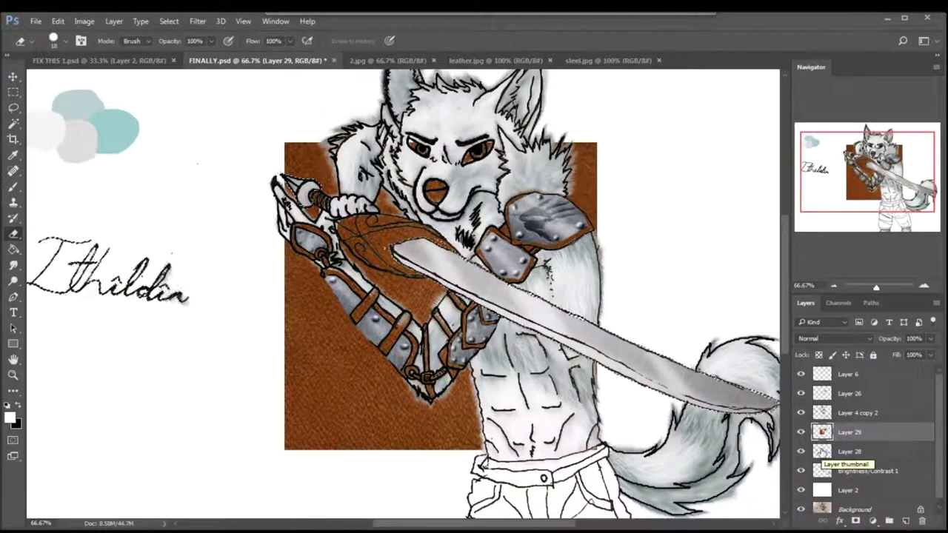
{"action": "key", "text": "ctrl+]"}
{"action": "key", "text": "ctrl+d"}
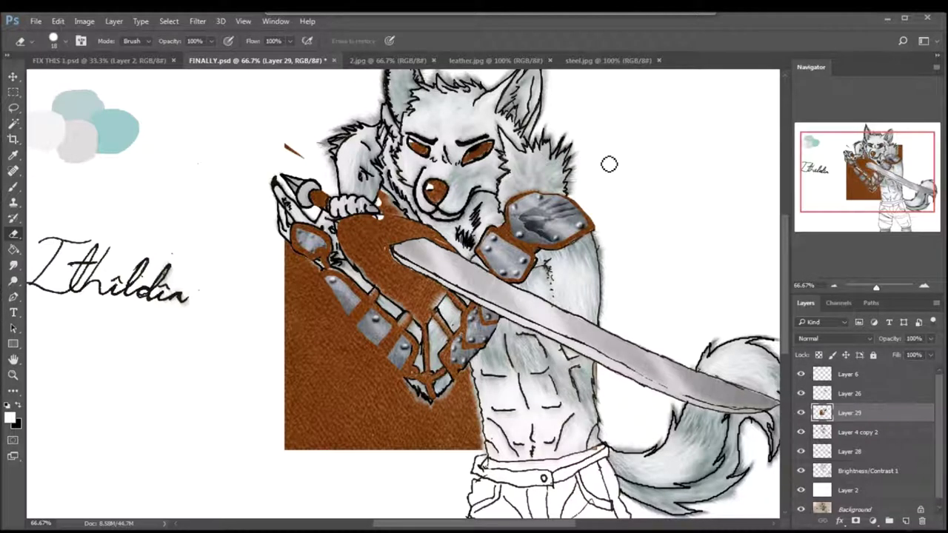
Step: Erase the leather from the face and sword guard with a 139 px eraser, and clear the area outside the forearm
{"action": "left_click", "coordinate": [65, 41]}
{"action": "type", "text": "139"}
{"action": "key", "text": "Return"}
{"action": "mouse_move", "coordinate": [415, 281]}
{"action": "left_mouse_down"}
{"action": "mouse_move", "coordinate": [370, 237]}
{"action": "mouse_move", "coordinate": [437, 191]}
{"action": "left_mouse_up"}
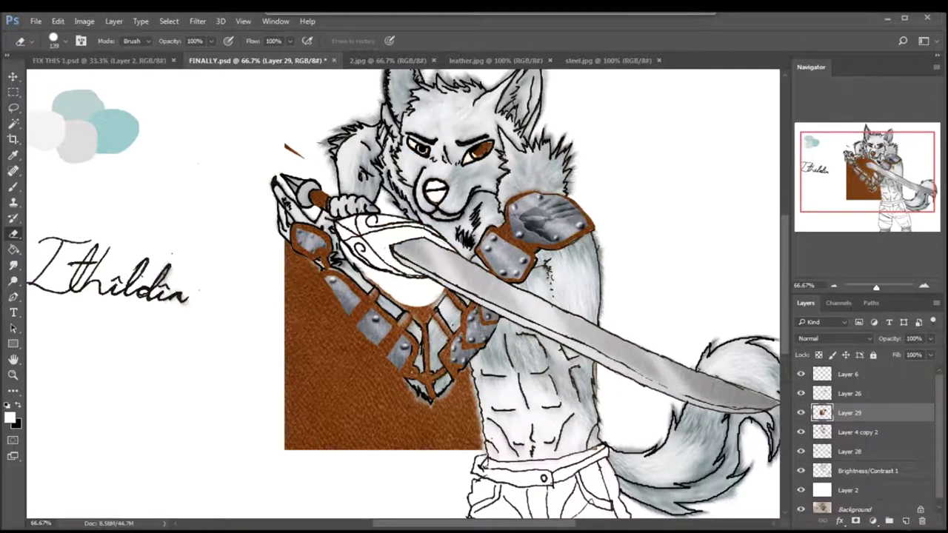
{"action": "type", "text": "40"}
{"action": "key", "text": "Return"}
{"action": "mouse_move", "coordinate": [285, 280]}
{"action": "left_mouse_down"}
{"action": "mouse_move", "coordinate": [314, 326]}
{"action": "mouse_move", "coordinate": [400, 413]}
{"action": "mouse_move", "coordinate": [247, 436]}
{"action": "left_mouse_up"}
Step: Reduce the leather layer's opacity to 61% and erase the leftover leather between the forearm straps with a smaller eraser
{"action": "left_click", "coordinate": [65, 41]}
{"action": "left_click", "coordinate": [47, 127]}
{"action": "key", "text": "Return"}
{"action": "key", "text": "ctrl+plus"}
{"action": "key", "text": "ctrl+plus"}
{"action": "key", "text": "ctrl+plus"}
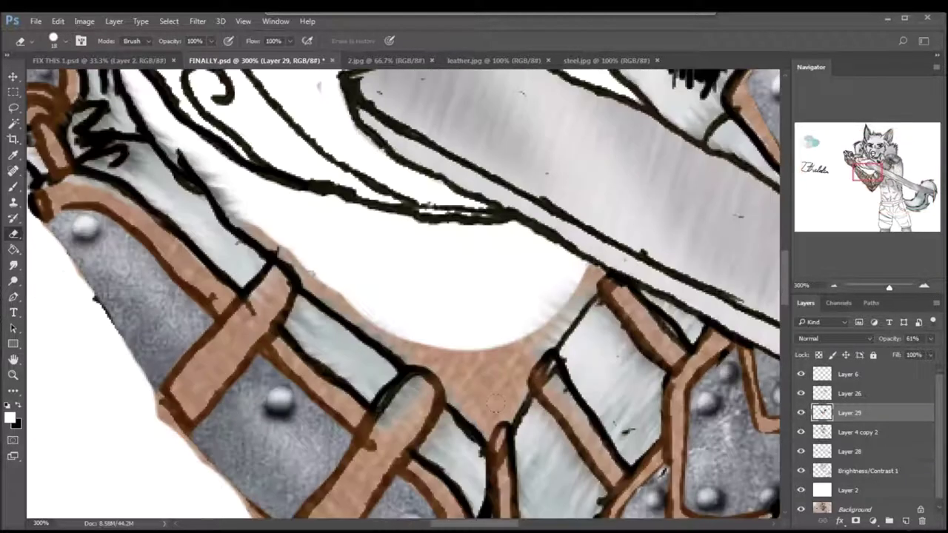
{"action": "mouse_move", "coordinate": [461, 446]}
{"action": "left_mouse_down"}
{"action": "mouse_move", "coordinate": [460, 377]}
{"action": "mouse_move", "coordinate": [392, 342]}
{"action": "left_mouse_up"}
Step: Undo the leather erasing, the opacity change, the layer move and the fur and sword cut-outs
{"action": "key", "text": "ctrl+alt+z"}
{"action": "key", "text": "ctrl+alt+z"}
{"action": "key", "text": "ctrl+alt+z"}
{"action": "key", "text": "ctrl+alt+z"}
{"action": "key", "text": "ctrl+alt+z"}
{"action": "key", "text": "ctrl+alt+z"}
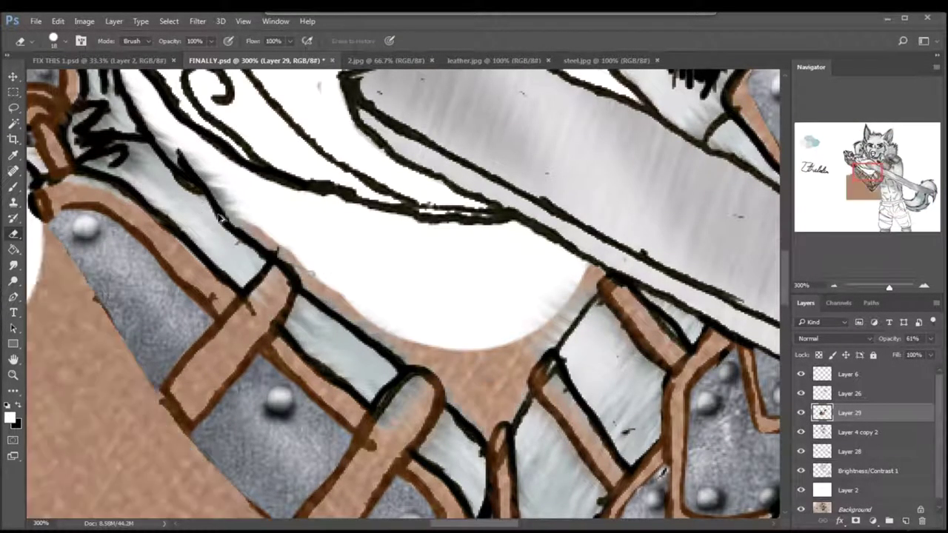
{"action": "key", "text": "ctrl+alt+z"}
{"action": "key", "text": "ctrl+alt+z"}
{"action": "key", "text": "ctrl+alt+z"}
{"action": "key", "text": "ctrl+alt+z"}
{"action": "key", "text": "ctrl+alt+z"}
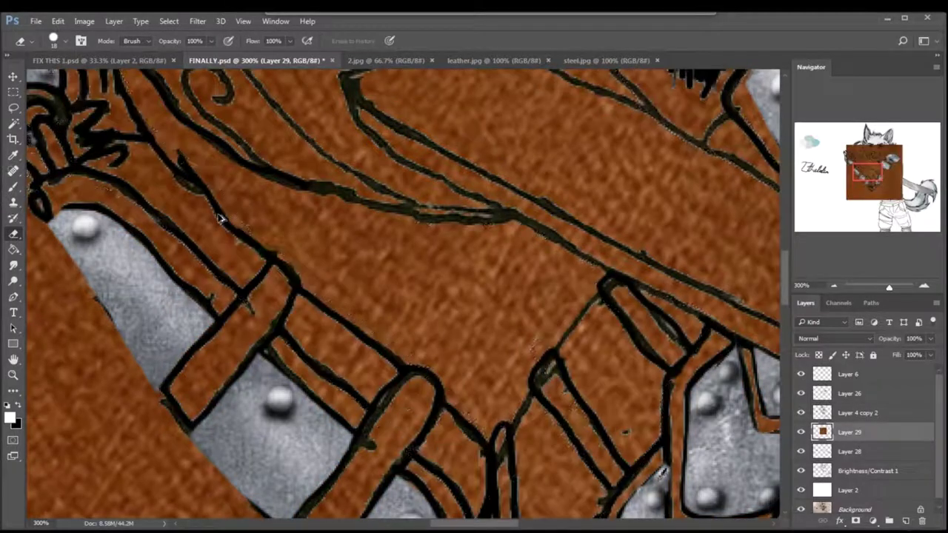
Step: Erase the leather covering the forearm fur between the straps, keeping to the fur selection
{"action": "key", "text": "ctrl+shift+z"}
{"action": "key", "text": "ctrl+shift+z"}
{"action": "key", "text": "ctrl+shift+z"}
{"action": "key", "text": "ctrl+shift+z"}
{"action": "key", "text": "ctrl+shift+z"}
{"action": "key", "text": "ctrl+shift+z"}
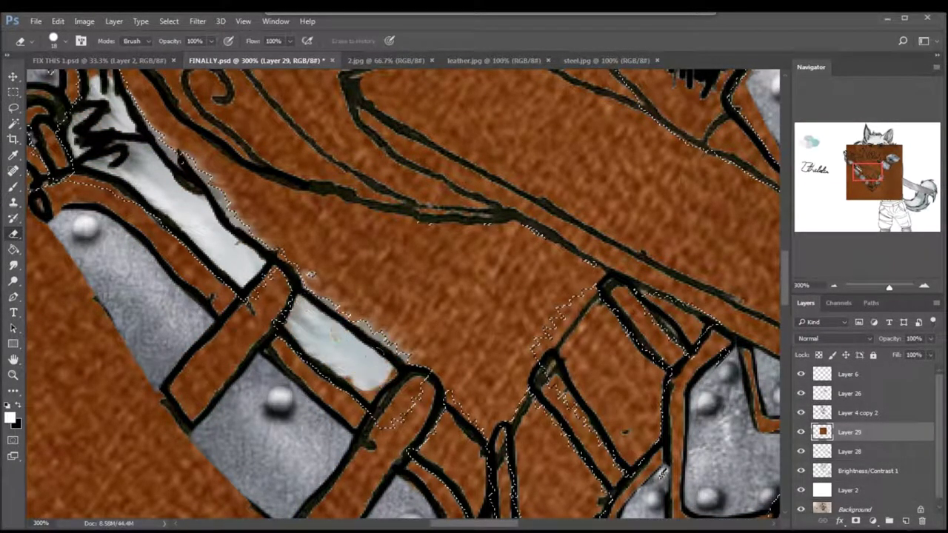
{"action": "key", "text": "ctrl+shift+z"}
{"action": "scroll", "coordinate": [444, 371], "scroll_direction": "down", "scroll_amount": 5}
{"action": "key", "text": "ctrl+shift+z"}
{"action": "key", "text": "ctrl+shift+z"}
{"action": "key", "text": "ctrl+shift+z"}
{"action": "scroll", "coordinate": [403, 297], "scroll_direction": "down", "scroll_amount": 2}
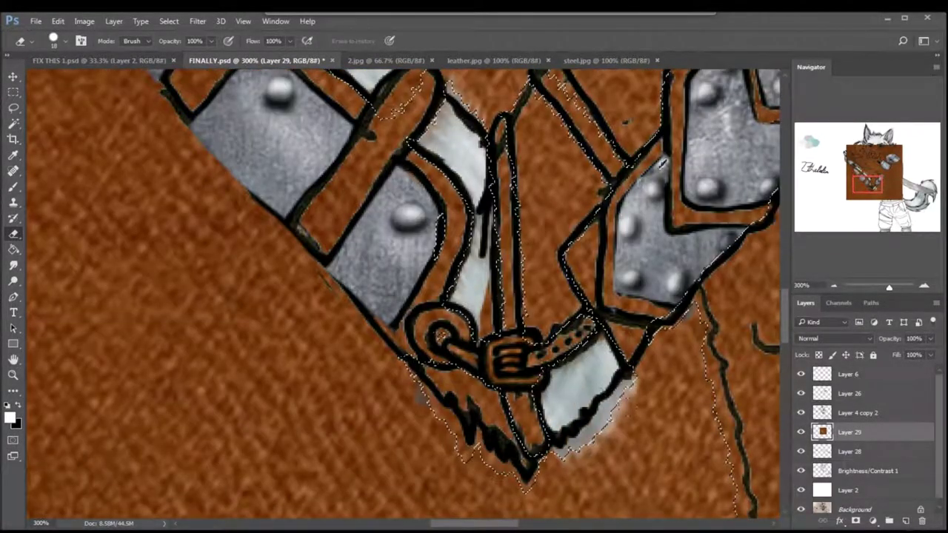
Step: Erase the leather from the fur at the elbow tip and start clearing the gap beside the central strap
{"action": "key", "text": "ctrl+shift+z"}
{"action": "key", "text": "ctrl+shift+z"}
{"action": "key", "text": "ctrl+shift+z"}
{"action": "key", "text": "ctrl+shift+z"}
{"action": "key", "text": "ctrl+shift+z"}
{"action": "key", "text": "ctrl+shift+z"}
{"action": "key", "text": "ctrl+shift+z"}
{"action": "key", "text": "ctrl+shift+z"}
{"action": "key", "text": "ctrl+shift+z"}
{"action": "key", "text": "ctrl+shift+z"}
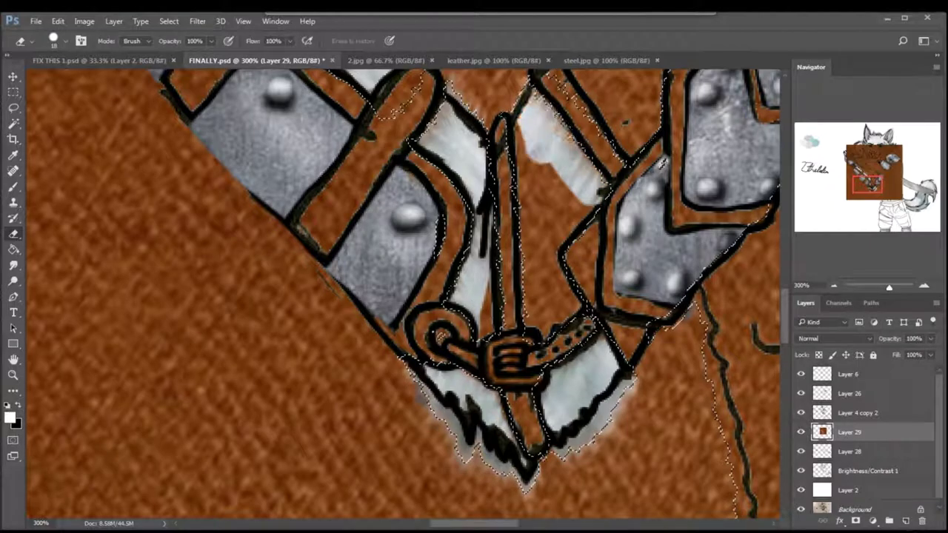
Step: Erase the leather from the fur between the central strap and the riveted upper-arm plates, and beside the torso edge
{"action": "scroll", "coordinate": [403, 296], "scroll_direction": "up", "scroll_amount": 1}
{"action": "key", "text": "ctrl+shift+z"}
{"action": "key", "text": "ctrl+shift+z"}
{"action": "key", "text": "ctrl+shift+z"}
{"action": "key", "text": "ctrl+shift+z"}
{"action": "key", "text": "ctrl+shift+z"}
{"action": "key", "text": "ctrl+shift+z"}
{"action": "key", "text": "ctrl+shift+z"}
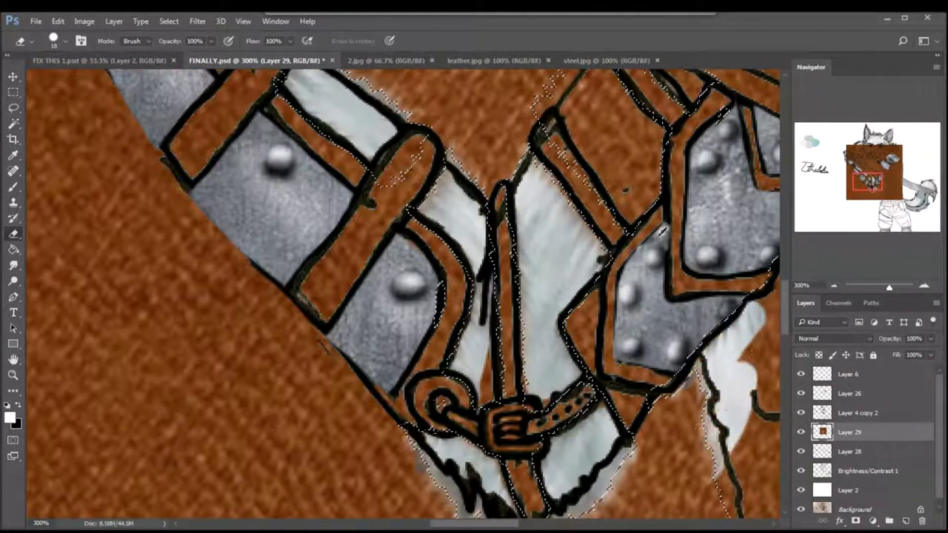
Step: Erase the leather from the fur opening between the upper-arm straps just below the blade
{"action": "scroll", "coordinate": [404, 297], "scroll_direction": "up", "scroll_amount": 2}
{"action": "key", "text": "ctrl+shift+z"}
{"action": "key", "text": "ctrl+shift+z"}
{"action": "key", "text": "ctrl+shift+z"}
{"action": "key", "text": "ctrl+shift+z"}
{"action": "key", "text": "ctrl+shift+z"}
{"action": "key", "text": "ctrl+shift+z"}
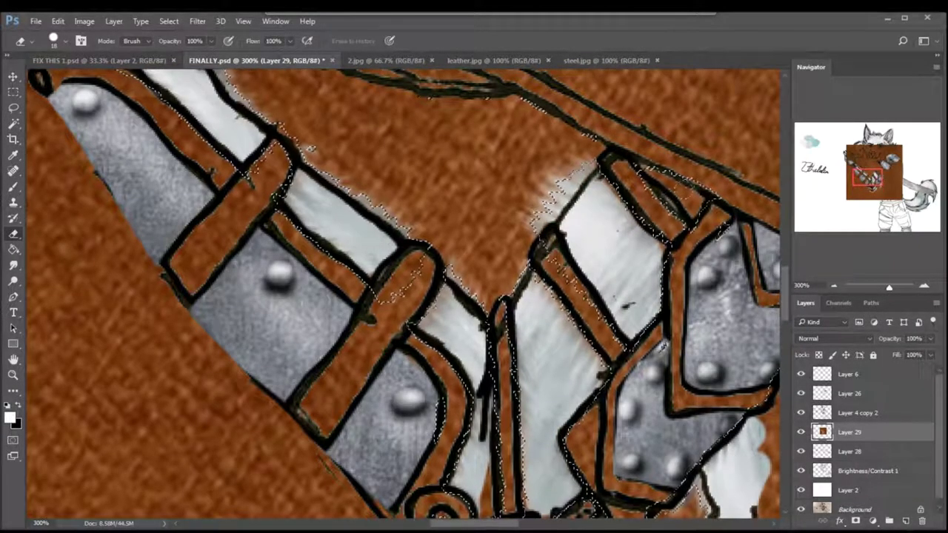
Step: Erase the leather from the fur around the small shoulder plate and below the large shoulder plate
{"action": "scroll", "coordinate": [403, 297], "scroll_direction": "right", "scroll_amount": 3}
{"action": "key", "text": "ctrl+shift+z"}
{"action": "scroll", "coordinate": [403, 296], "scroll_direction": "up", "scroll_amount": 3}
{"action": "key", "text": "ctrl+shift+z"}
{"action": "key", "text": "ctrl+shift+z"}
{"action": "scroll", "coordinate": [404, 297], "scroll_direction": "right", "scroll_amount": 3}
{"action": "key", "text": "ctrl+shift+z"}
{"action": "key", "text": "ctrl+shift+z"}
{"action": "key", "text": "ctrl+shift+z"}
{"action": "key", "text": "ctrl+shift+z"}
{"action": "key", "text": "ctrl+shift+z"}
{"action": "key", "text": "ctrl+shift+z"}
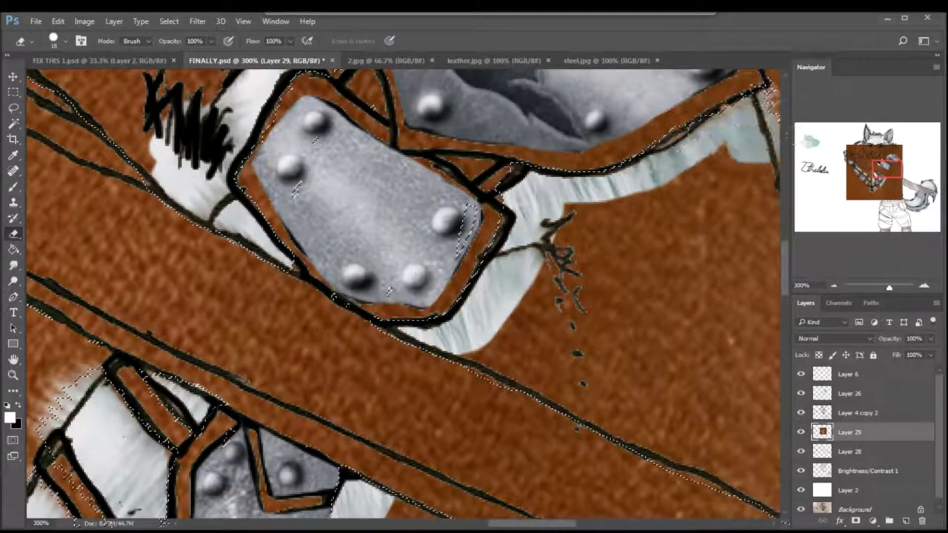
Step: Erase the leather from the fur along the upper edge of the large shoulder plate and the neck
{"action": "scroll", "coordinate": [673, 226], "scroll_direction": "up", "scroll_amount": 2}
{"action": "key", "text": "ctrl+shift+z"}
{"action": "key", "text": "ctrl+shift+z"}
{"action": "key", "text": "ctrl+shift+z"}
{"action": "key", "text": "ctrl+shift+z"}
{"action": "key", "text": "ctrl+shift+z"}
{"action": "key", "text": "ctrl+shift+z"}
{"action": "key", "text": "ctrl+shift+z"}
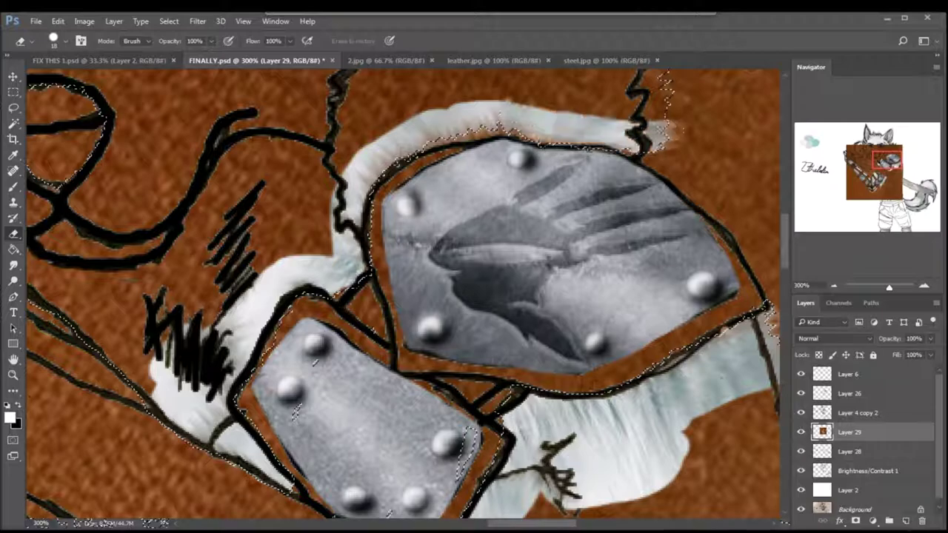
Step: Erase the leather from the fur around the small wrist plate and the open hand beside the sword guard
{"action": "scroll", "coordinate": [222, 291], "scroll_direction": "left", "scroll_amount": 10}
{"action": "scroll", "coordinate": [222, 291], "scroll_direction": "left", "scroll_amount": 1}
{"action": "key", "text": "ctrl+shift+z"}
{"action": "key", "text": "ctrl+shift+z"}
{"action": "key", "text": "ctrl+shift+z"}
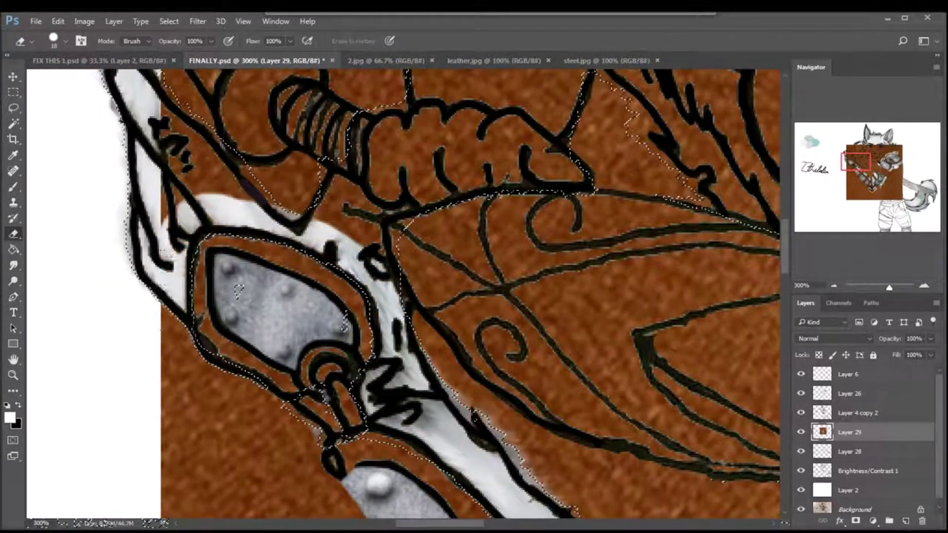
{"action": "key", "text": "ctrl+shift+z"}
{"action": "key", "text": "ctrl+shift+z"}
{"action": "key", "text": "ctrl+shift+z"}
{"action": "scroll", "coordinate": [222, 291], "scroll_direction": "up", "scroll_amount": 1}
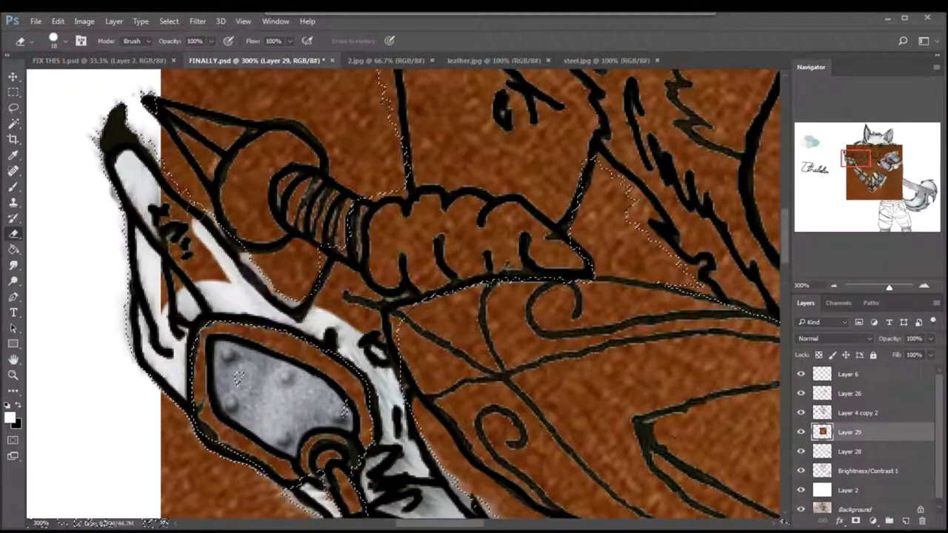
Step: Erase the leather from the fist gripping the sword handle and the fur patches behind it
{"action": "key", "text": "ctrl+shift+z"}
{"action": "key", "text": "ctrl+shift+z"}
{"action": "key", "text": "ctrl+shift+z"}
{"action": "key", "text": "ctrl+shift+z"}
{"action": "key", "text": "ctrl+shift+z"}
{"action": "key", "text": "ctrl+shift+z"}
{"action": "key", "text": "ctrl+shift+z"}
{"action": "key", "text": "ctrl+shift+z"}
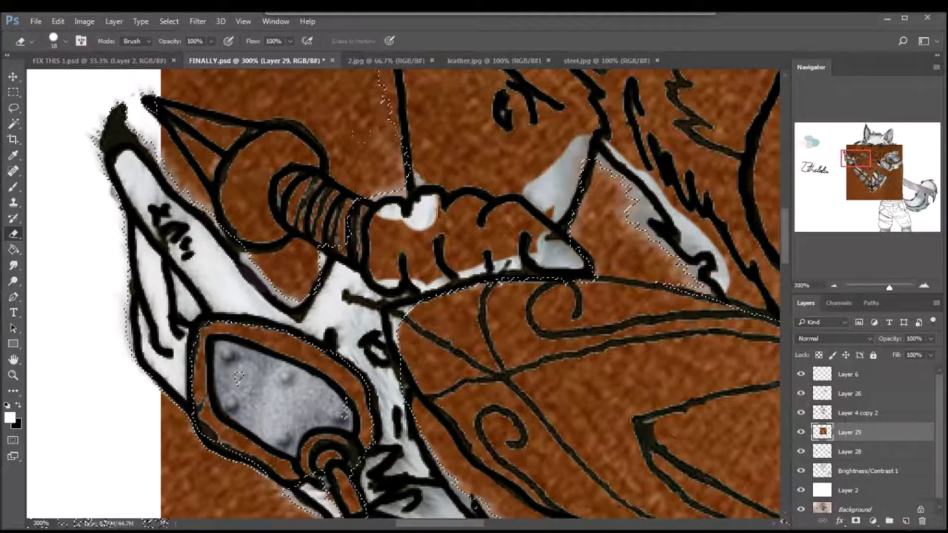
Step: Erase the leather along the outer edges of the arm armour, the shoulder plates and the blade
{"action": "scroll", "coordinate": [238, 378], "scroll_direction": "up", "scroll_amount": 1}
{"action": "key", "text": "ctrl+1"}
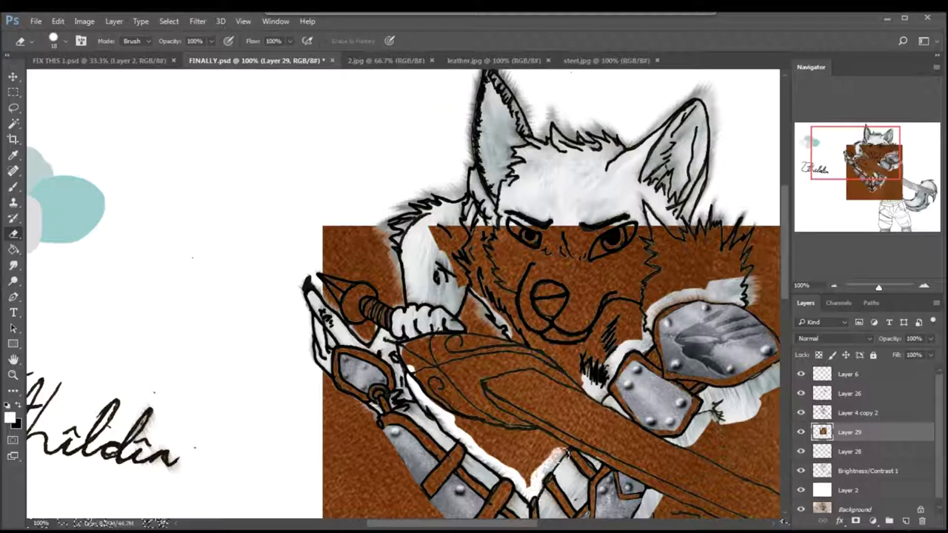
{"action": "left_click_drag", "start_coordinate": [705, 296], "coordinate": [634, 281]}
{"action": "scroll", "coordinate": [526, 392], "scroll_direction": "down", "scroll_amount": 2}
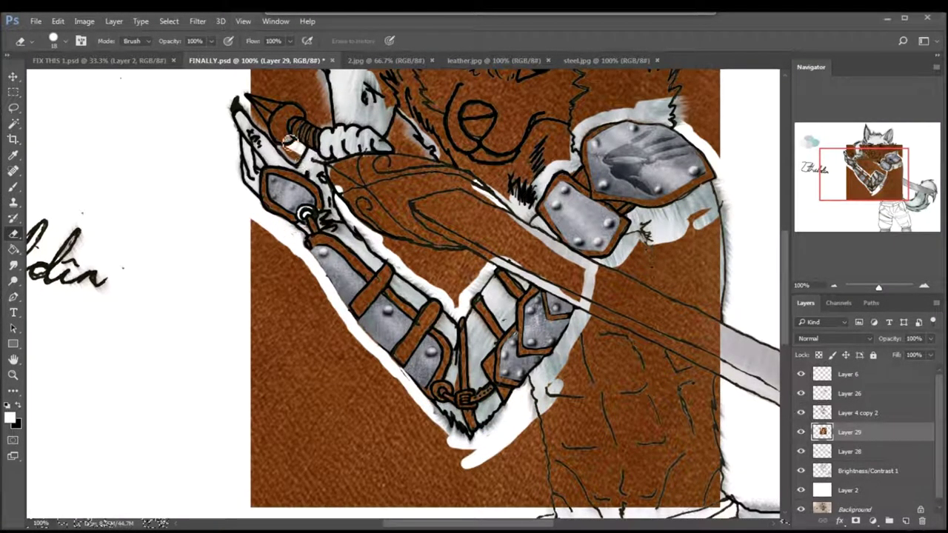
Step: Erase all remaining leather from the face, torso, sword and background with a 72 px eraser, leaving only the straps
{"action": "left_click", "coordinate": [834, 286]}
{"action": "left_click", "coordinate": [63, 41]}
{"action": "mouse_move", "coordinate": [422, 288]}
{"action": "left_mouse_down"}
{"action": "mouse_move", "coordinate": [548, 297]}
{"action": "mouse_move", "coordinate": [433, 392]}
{"action": "left_mouse_up"}
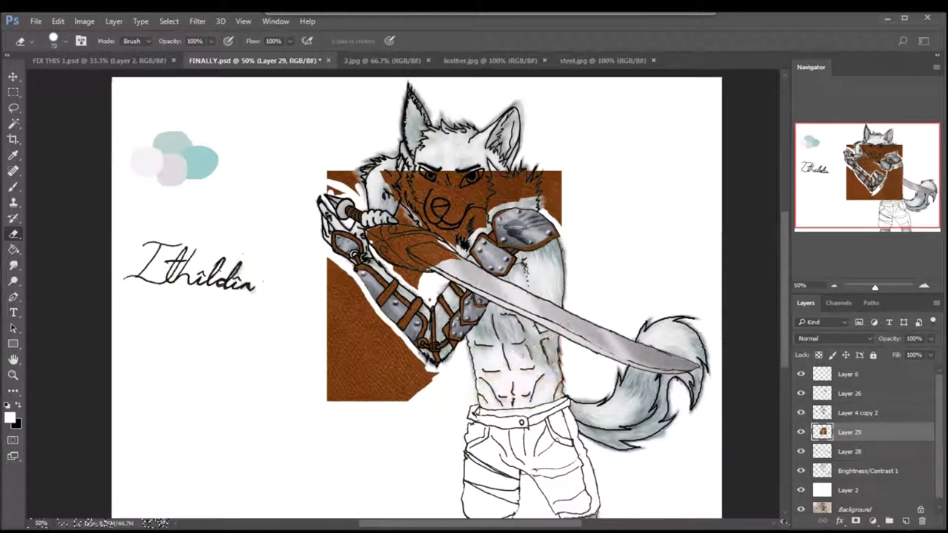
{"action": "left_click_drag", "start_coordinate": [553, 209], "coordinate": [498, 197]}
{"action": "mouse_move", "coordinate": [437, 215]}
{"action": "left_mouse_down"}
{"action": "mouse_move", "coordinate": [445, 181]}
{"action": "mouse_move", "coordinate": [337, 189]}
{"action": "mouse_move", "coordinate": [355, 303]}
{"action": "mouse_move", "coordinate": [320, 334]}
{"action": "mouse_move", "coordinate": [408, 388]}
{"action": "left_mouse_up"}
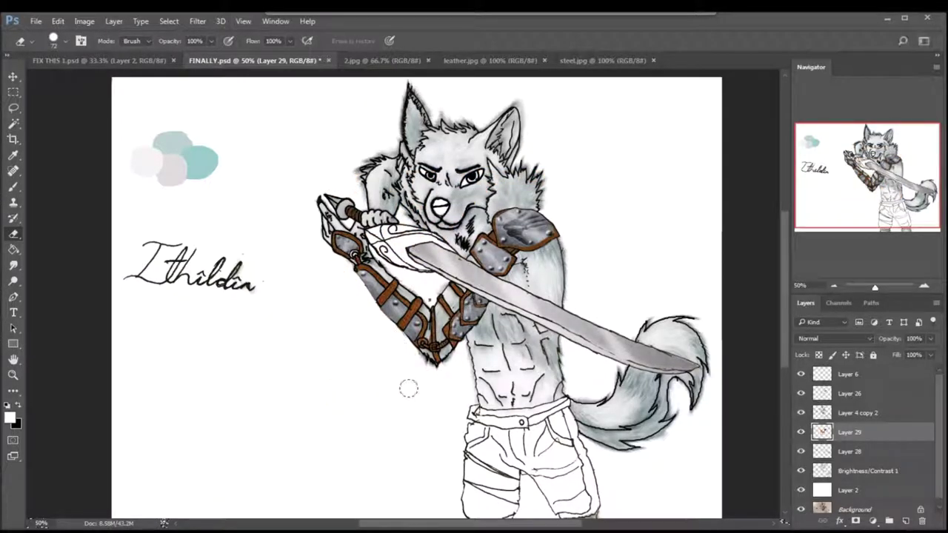
Step: Move the leather layer, Layer 29, above the line art layer and save the file
{"action": "key", "text": "ctrl+bracketright"}
{"action": "key", "text": "ctrl+plus"}
{"action": "key", "text": "ctrl+plus"}
{"action": "key", "text": "ctrl+plus"}
{"action": "left_click", "coordinate": [62, 41]}
{"action": "left_click", "coordinate": [35, 21]}
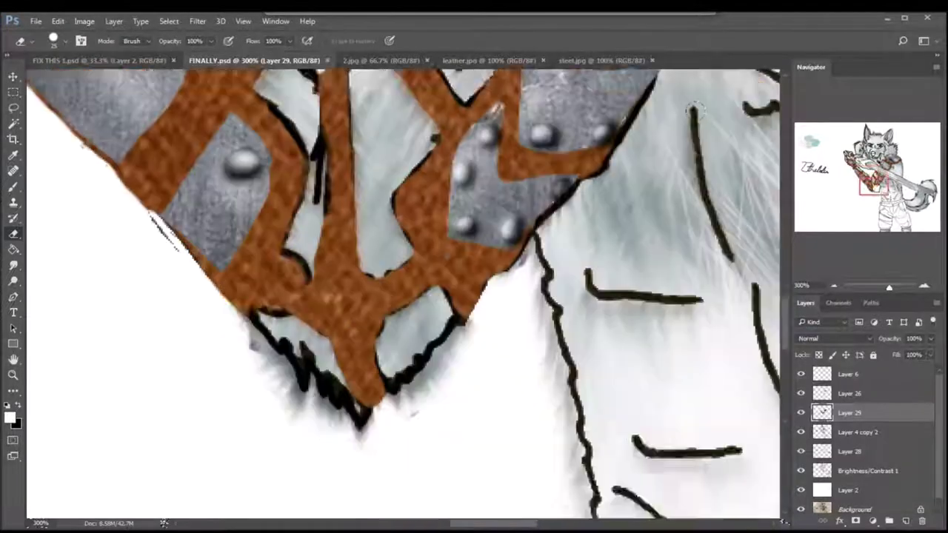
Step: Set the leather layer's opacity to 76% and erase the leather from the metal ring and buckle with a 4 px eraser
{"action": "left_click", "coordinate": [62, 41]}
{"action": "key", "text": "Return"}
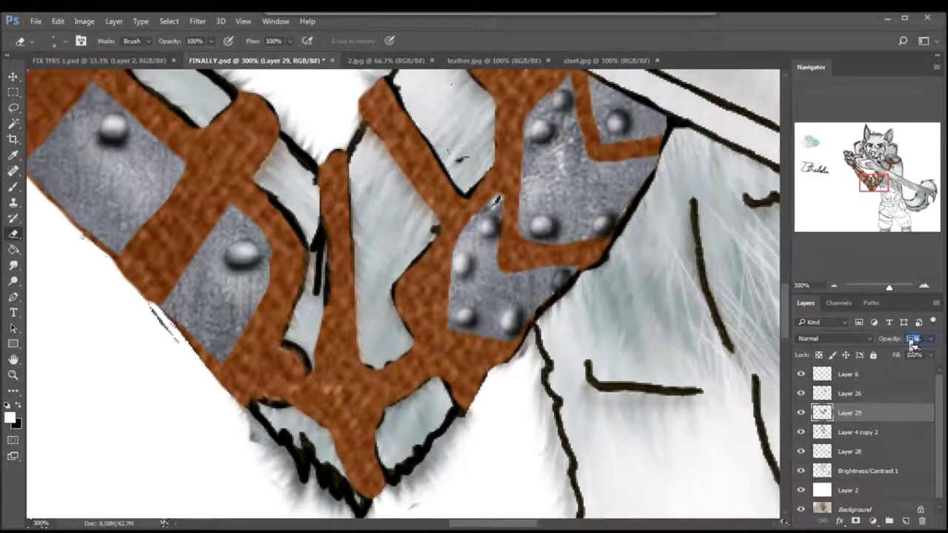
{"action": "type", "text": "76"}
{"action": "key", "text": "Return"}
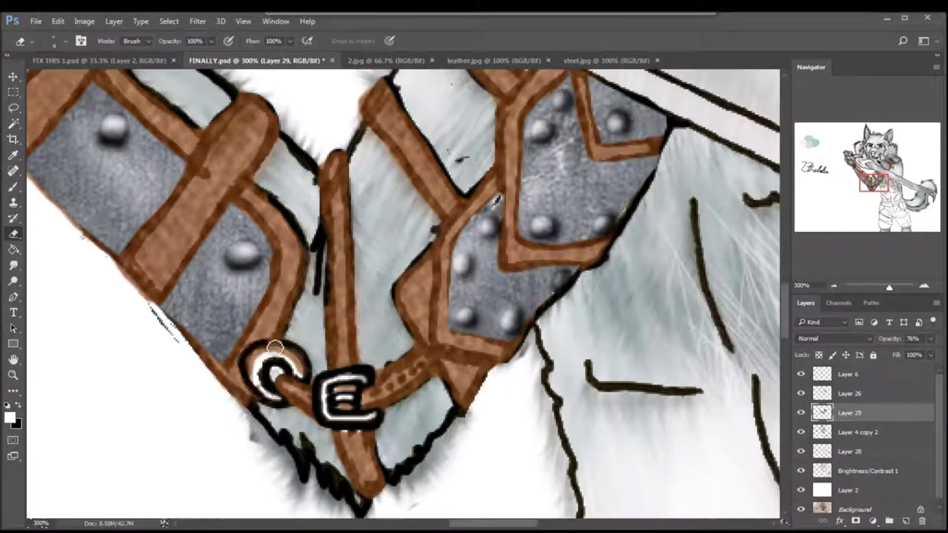
{"action": "scroll", "coordinate": [403, 296], "scroll_direction": "up", "scroll_amount": 5}
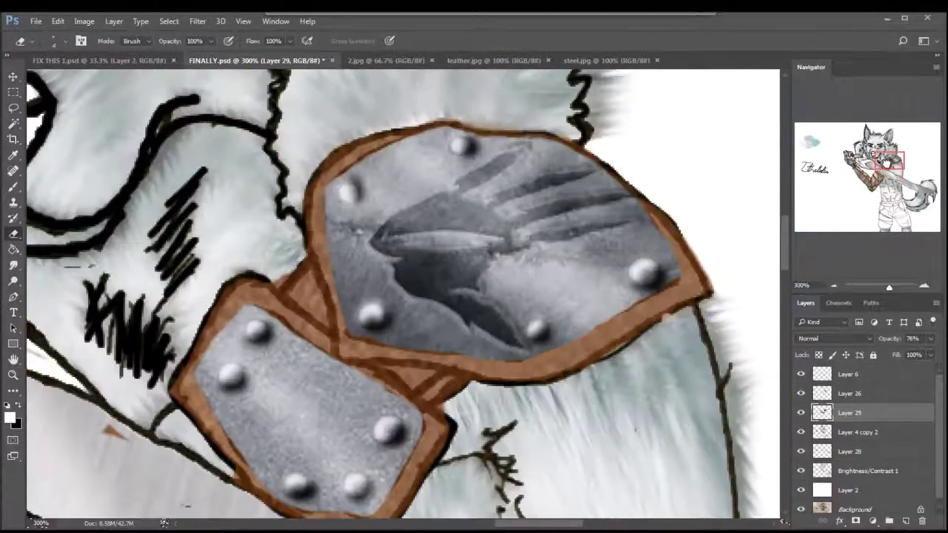
{"action": "scroll", "coordinate": [248, 209], "scroll_direction": "down", "scroll_amount": 5}
{"action": "scroll", "coordinate": [747, 360], "scroll_direction": "right", "scroll_amount": 5}
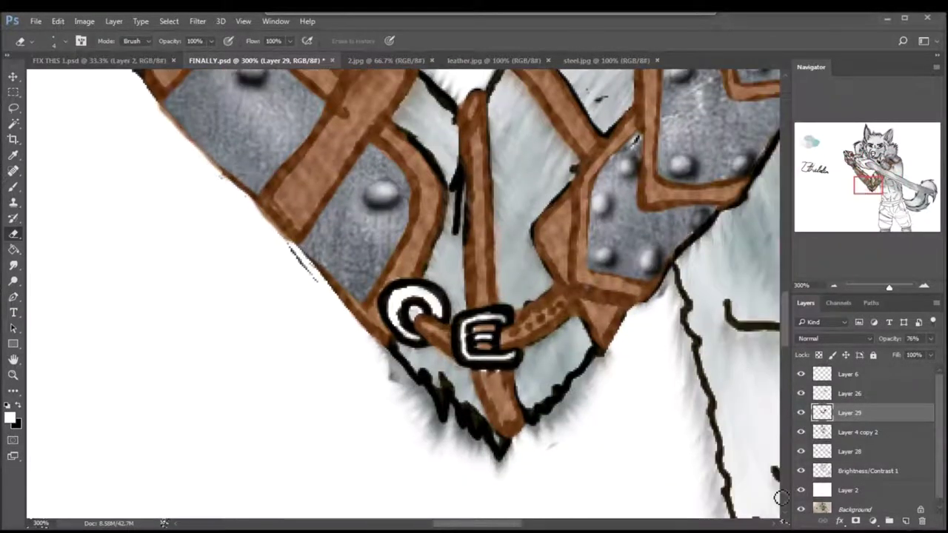
Step: On a new layer above the leather, load the leather's outline as a selection and paint black shadows on the straps around the elbow buckle
{"action": "key", "text": "ctrl+shift+alt+n"}
{"action": "key", "text": "x"}
{"action": "key", "text": "b"}
{"action": "mouse_move", "coordinate": [567, 222]}
{"action": "left_mouse_down"}
{"action": "mouse_move", "coordinate": [574, 291]}
{"action": "mouse_move", "coordinate": [623, 320]}
{"action": "left_mouse_up"}
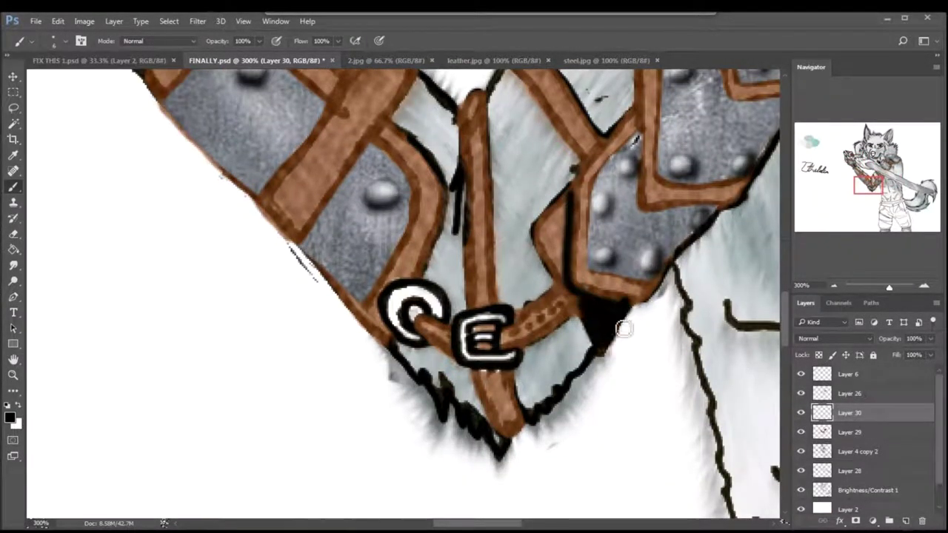
{"action": "left_click_drag", "start_coordinate": [482, 107], "coordinate": [494, 311]}
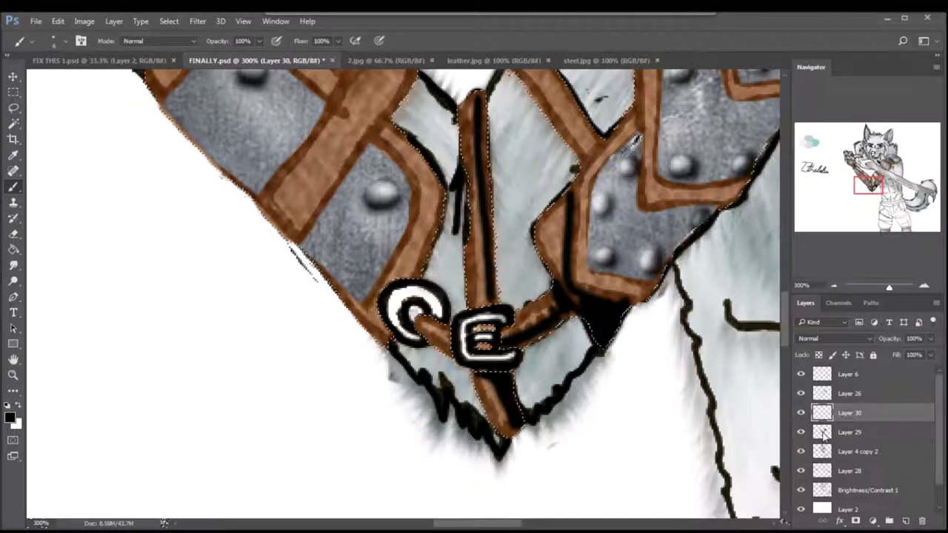
{"action": "key", "text": "ctrl+h"}
{"action": "left_click_drag", "start_coordinate": [310, 250], "coordinate": [392, 348]}
Step: Paint black shadows along the elbow straps and the leather borders of the riveted plates above the buckle
{"action": "scroll", "coordinate": [384, 143], "scroll_direction": "up", "scroll_amount": 3}
{"action": "mouse_move", "coordinate": [385, 133]}
{"action": "left_mouse_down"}
{"action": "mouse_move", "coordinate": [377, 233]}
{"action": "mouse_move", "coordinate": [415, 222]}
{"action": "left_mouse_up"}
{"action": "left_click_drag", "start_coordinate": [518, 118], "coordinate": [580, 214]}
{"action": "mouse_move", "coordinate": [577, 249]}
{"action": "left_mouse_down"}
{"action": "mouse_move", "coordinate": [634, 240]}
{"action": "mouse_move", "coordinate": [592, 359]}
{"action": "mouse_move", "coordinate": [633, 382]}
{"action": "mouse_move", "coordinate": [631, 406]}
{"action": "mouse_move", "coordinate": [592, 396]}
{"action": "mouse_move", "coordinate": [582, 413]}
{"action": "mouse_move", "coordinate": [492, 428]}
{"action": "left_mouse_up"}
{"action": "mouse_move", "coordinate": [748, 285]}
{"action": "left_mouse_down"}
{"action": "mouse_move", "coordinate": [648, 306]}
{"action": "mouse_move", "coordinate": [718, 303]}
{"action": "mouse_move", "coordinate": [657, 266]}
{"action": "mouse_move", "coordinate": [700, 128]}
{"action": "mouse_move", "coordinate": [696, 108]}
{"action": "mouse_move", "coordinate": [641, 198]}
{"action": "left_mouse_up"}
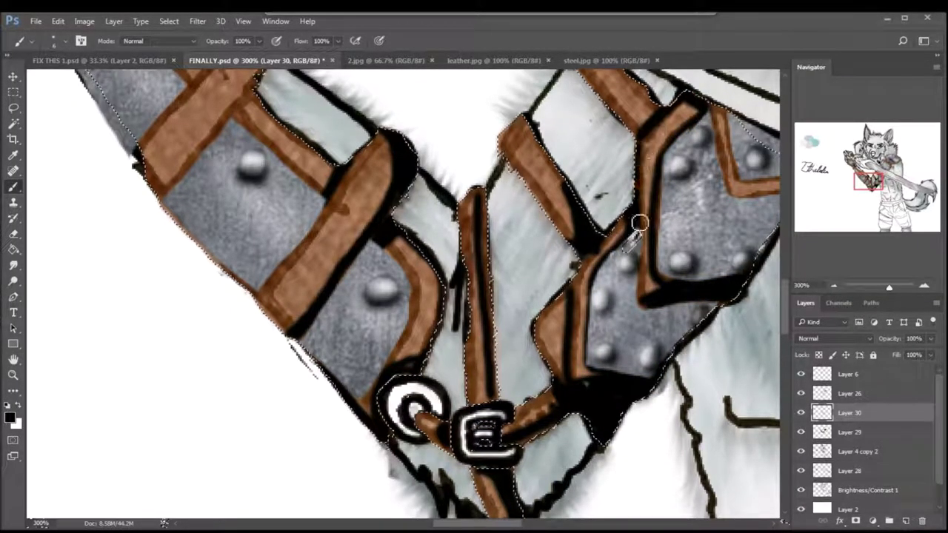
Step: Paint black shadows along the forearm straps and the leather edging of the forearm plates
{"action": "scroll", "coordinate": [666, 134], "scroll_direction": "up", "scroll_amount": 2}
{"action": "scroll", "coordinate": [711, 153], "scroll_direction": "right", "scroll_amount": 4}
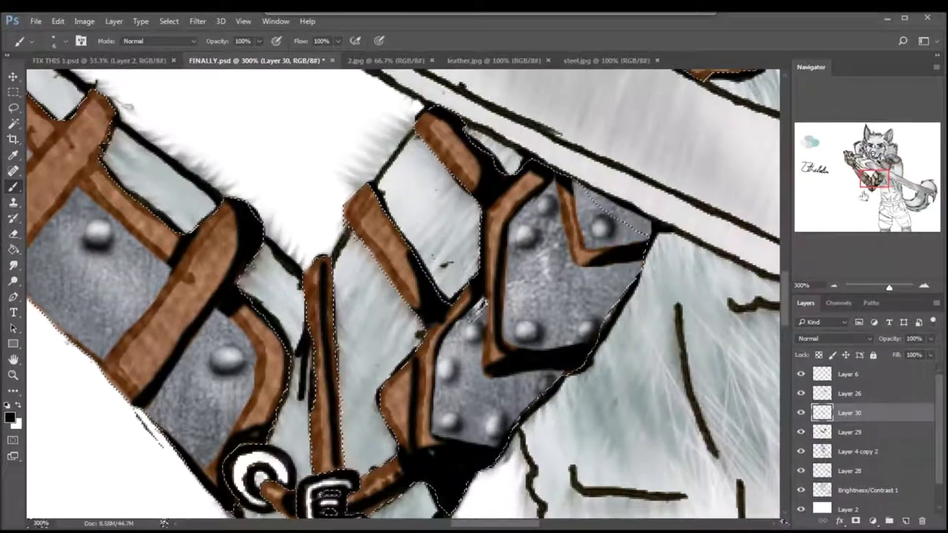
{"action": "scroll", "coordinate": [477, 308], "scroll_direction": "left", "scroll_amount": 8}
{"action": "mouse_move", "coordinate": [466, 305]}
{"action": "left_mouse_down"}
{"action": "mouse_move", "coordinate": [410, 221]}
{"action": "mouse_move", "coordinate": [355, 318]}
{"action": "mouse_move", "coordinate": [414, 195]}
{"action": "mouse_move", "coordinate": [344, 235]}
{"action": "left_mouse_up"}
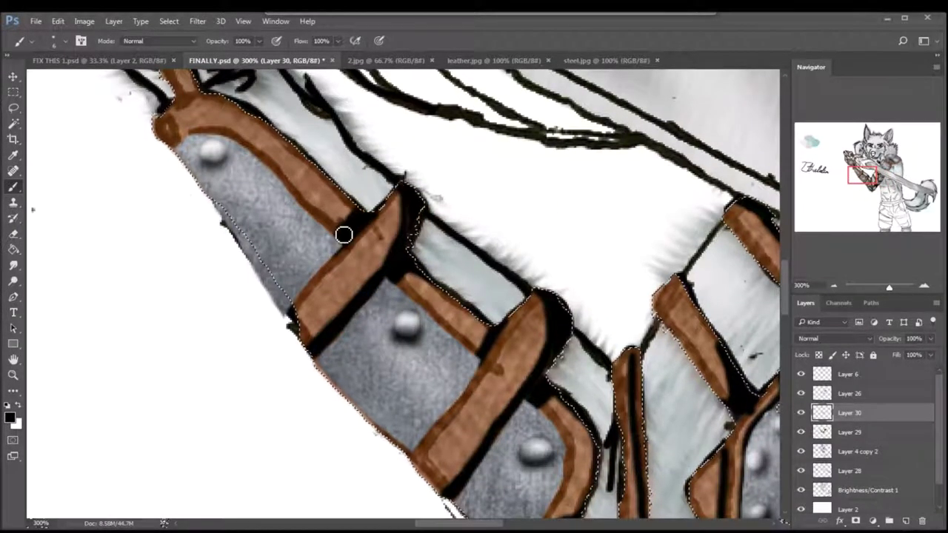
{"action": "scroll", "coordinate": [344, 235], "scroll_direction": "up", "scroll_amount": 2}
{"action": "left_click_drag", "start_coordinate": [157, 195], "coordinate": [220, 195]}
Step: Paint black shadows on the wrist guard's leather border and on the small strap below its metal ring
{"action": "scroll", "coordinate": [266, 170], "scroll_direction": "up", "scroll_amount": 5}
{"action": "scroll", "coordinate": [266, 170], "scroll_direction": "left", "scroll_amount": 3}
{"action": "left_click_drag", "start_coordinate": [266, 170], "coordinate": [296, 214]}
{"action": "left_click_drag", "start_coordinate": [130, 237], "coordinate": [187, 255]}
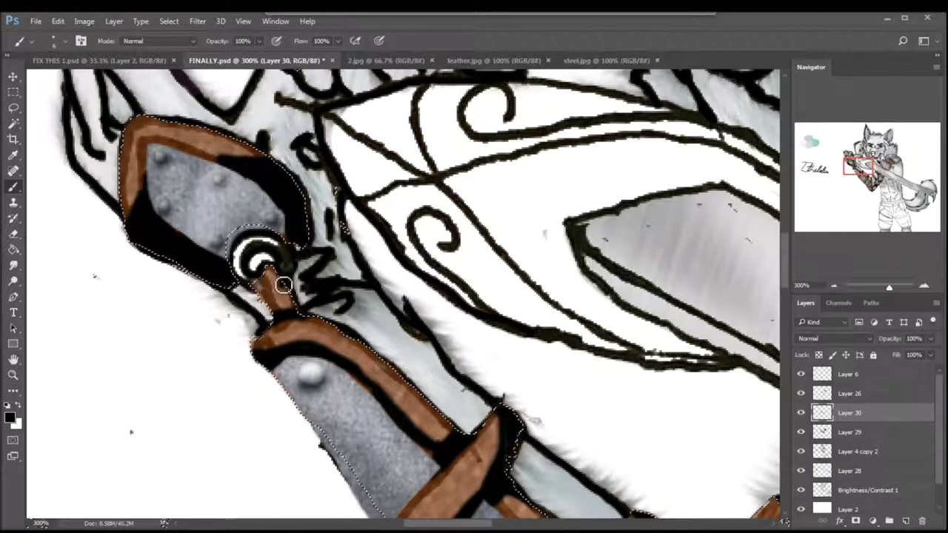
{"action": "left_click_drag", "start_coordinate": [283, 286], "coordinate": [318, 319]}
Step: Paint black shadows along the lower leather borders of both shoulder plates and on the straps joining them
{"action": "scroll", "coordinate": [552, 285], "scroll_direction": "down", "scroll_amount": 6}
{"action": "scroll", "coordinate": [552, 285], "scroll_direction": "right", "scroll_amount": 12}
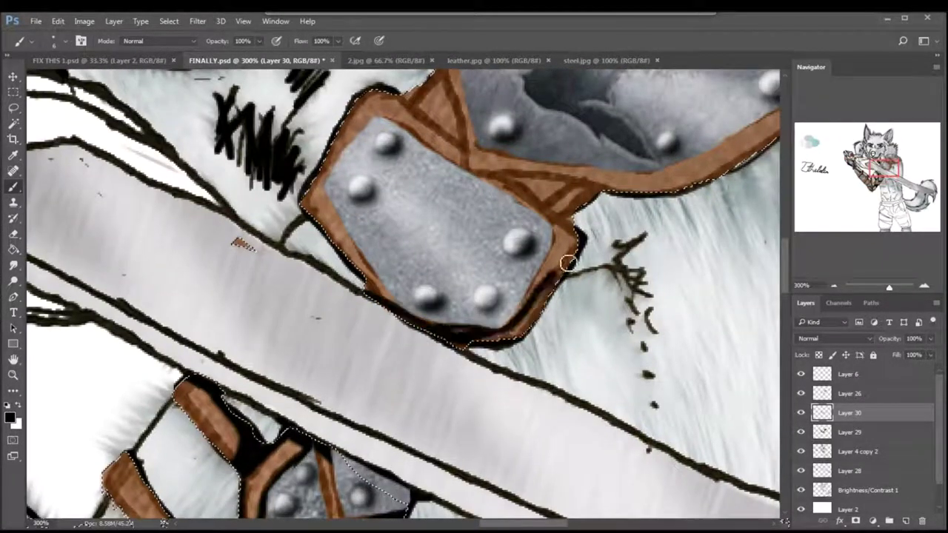
{"action": "left_click_drag", "start_coordinate": [567, 263], "coordinate": [482, 353]}
{"action": "left_click_drag", "start_coordinate": [474, 178], "coordinate": [573, 215]}
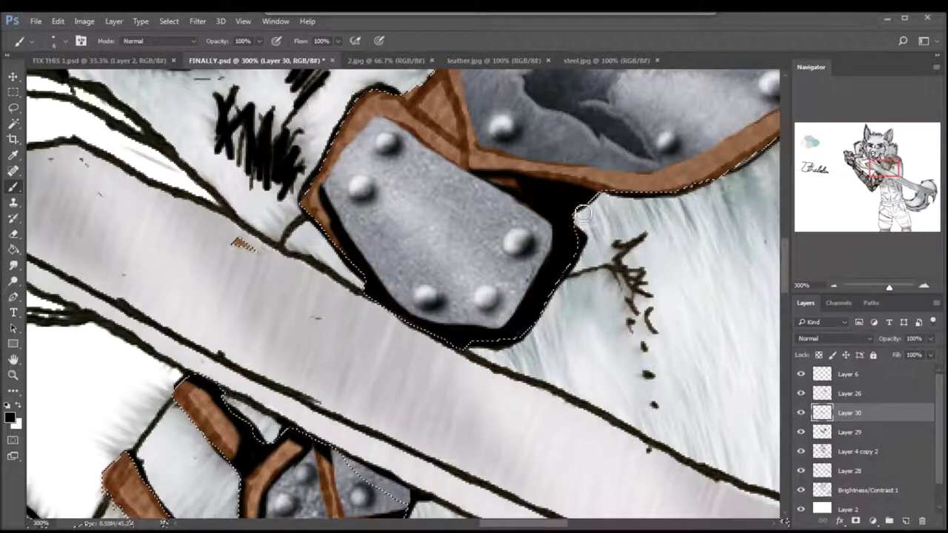
{"action": "scroll", "coordinate": [445, 131], "scroll_direction": "up", "scroll_amount": 3}
{"action": "mouse_move", "coordinate": [445, 131]}
{"action": "left_mouse_down"}
{"action": "mouse_move", "coordinate": [417, 158]}
{"action": "mouse_move", "coordinate": [599, 244]}
{"action": "mouse_move", "coordinate": [774, 189]}
{"action": "left_mouse_up"}
{"action": "scroll", "coordinate": [218, 211], "scroll_direction": "up", "scroll_amount": 7}
{"action": "scroll", "coordinate": [218, 212], "scroll_direction": "right", "scroll_amount": 5}
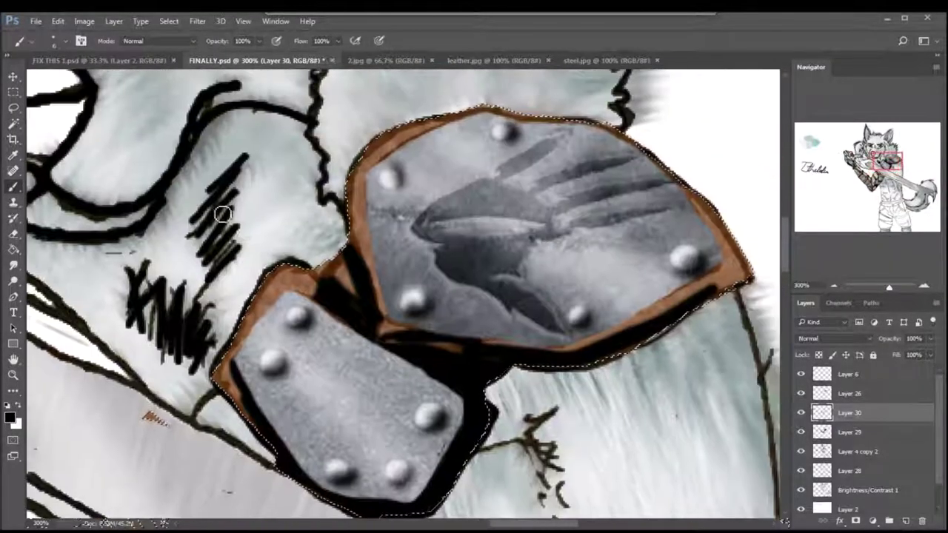
Step: Shade the sword handle's leather wrap in black with a soft 21 px brush
{"action": "left_click", "coordinate": [833, 285]}
{"action": "left_click", "coordinate": [834, 286]}
{"action": "left_click", "coordinate": [834, 286]}
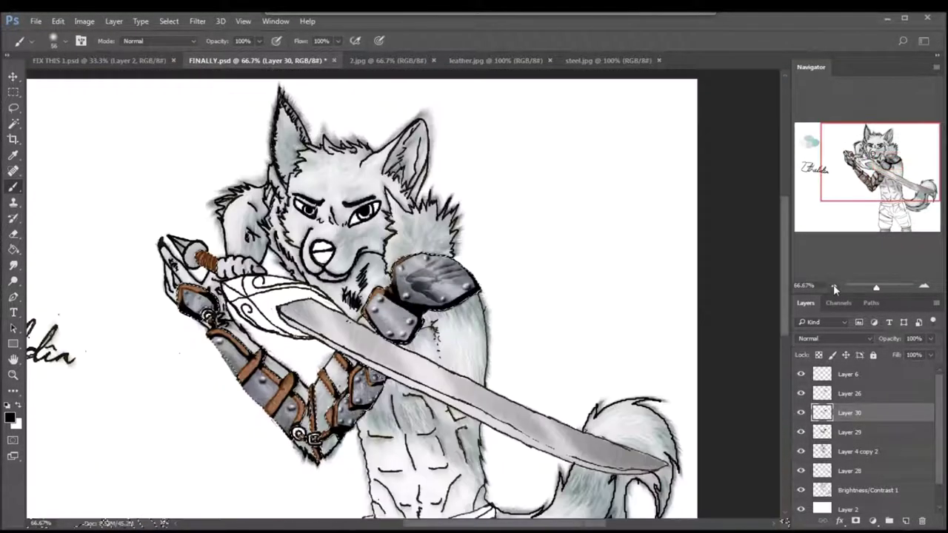
{"action": "left_click", "coordinate": [59, 41]}
{"action": "double_click", "coordinate": [85, 83]}
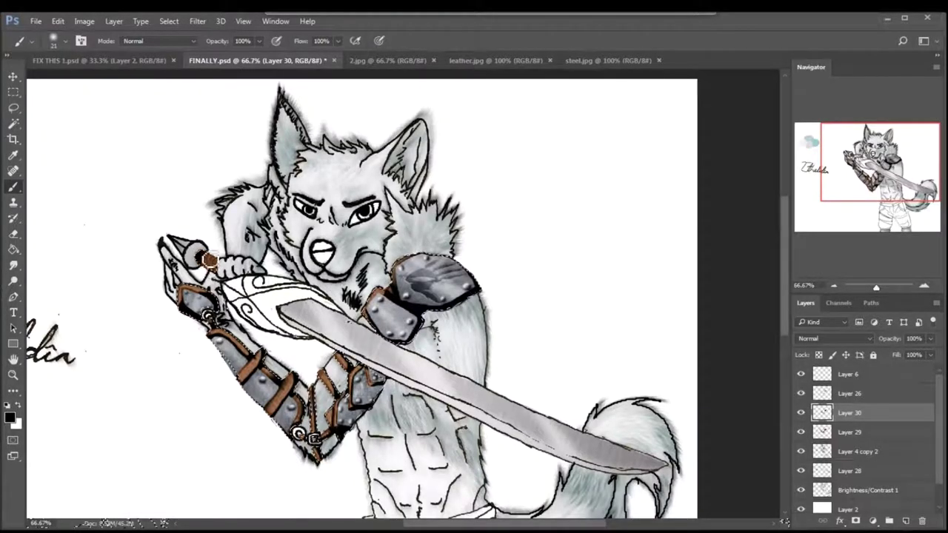
Step: Soften the strap shadows with a Gaussian Blur and set the leather layer's opacity to 100%
{"action": "left_click", "coordinate": [197, 21]}
{"action": "left_click", "coordinate": [214, 34]}
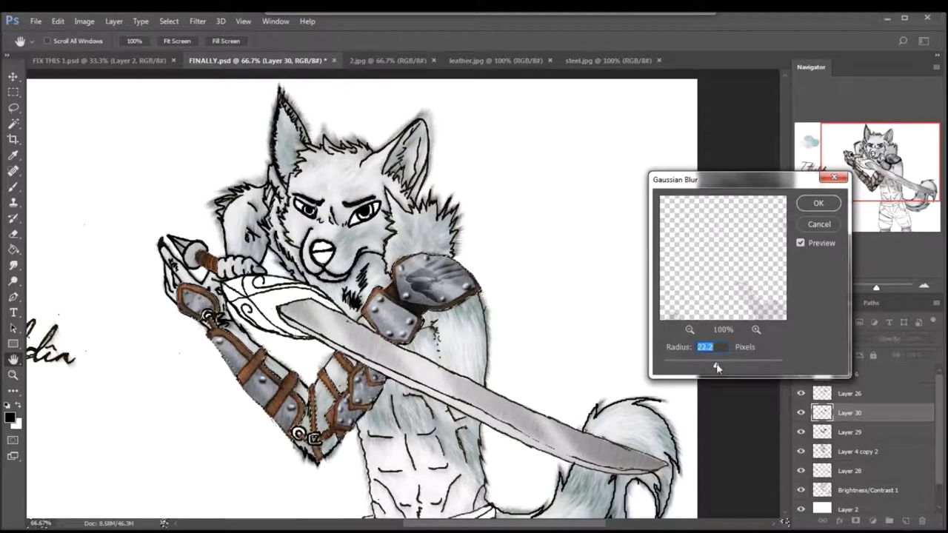
{"action": "key", "text": "Return"}
{"action": "key", "text": "alt+bracketleft"}
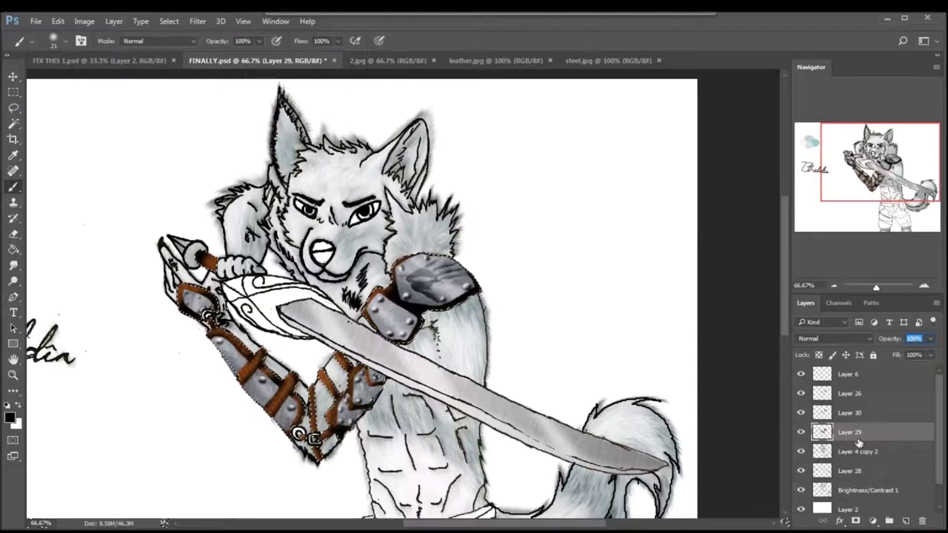
Step: Duplicate the line art above the shadows, blend it as Soft Light at 59% opacity, and merge it with the shadow and leather layers
{"action": "key", "text": "ctrl+j"}
{"action": "left_click", "coordinate": [922, 520]}
{"action": "key", "text": "Return"}
{"action": "key", "text": "ctrl+j"}
{"action": "left_click_drag", "start_coordinate": [852, 451], "coordinate": [829, 406]}
{"action": "scroll", "coordinate": [821, 339], "scroll_direction": "down", "scroll_amount": 11}
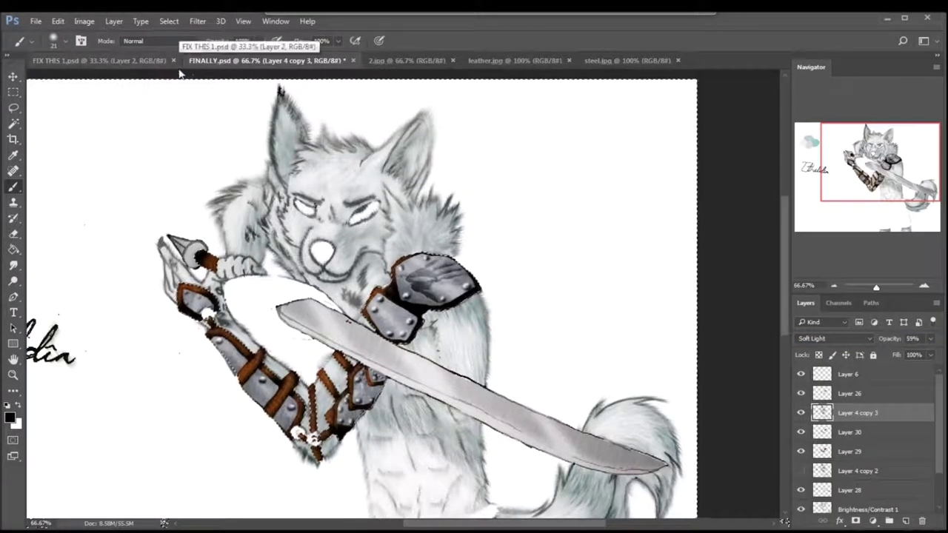
{"action": "key", "text": "l"}
{"action": "left_click", "coordinate": [800, 472]}
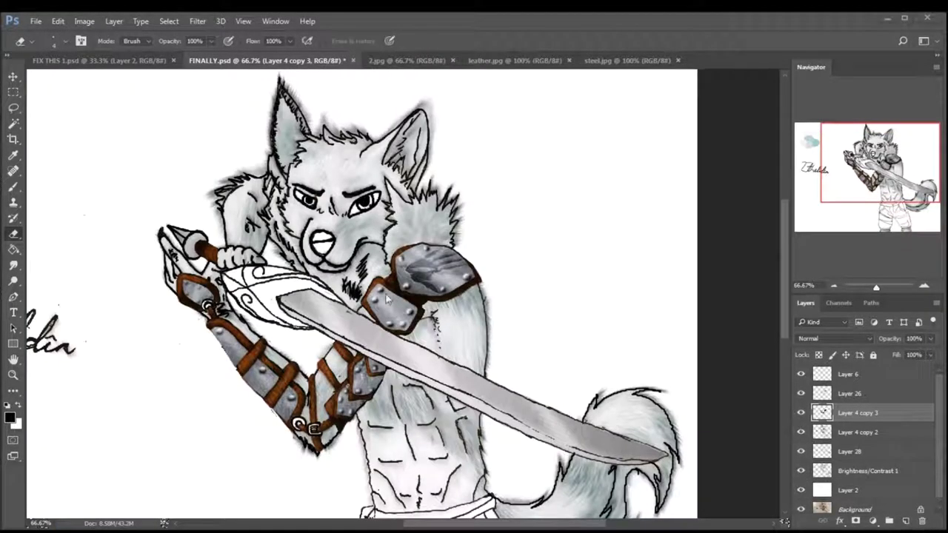
Step: Copy the texture from leather.jpg into FINALLY.psd, scale it to 151.14% over the trousers and place it below the line art layer
{"action": "key", "text": "ctrl+Tab"}
{"action": "key", "text": "ctrl+Tab"}
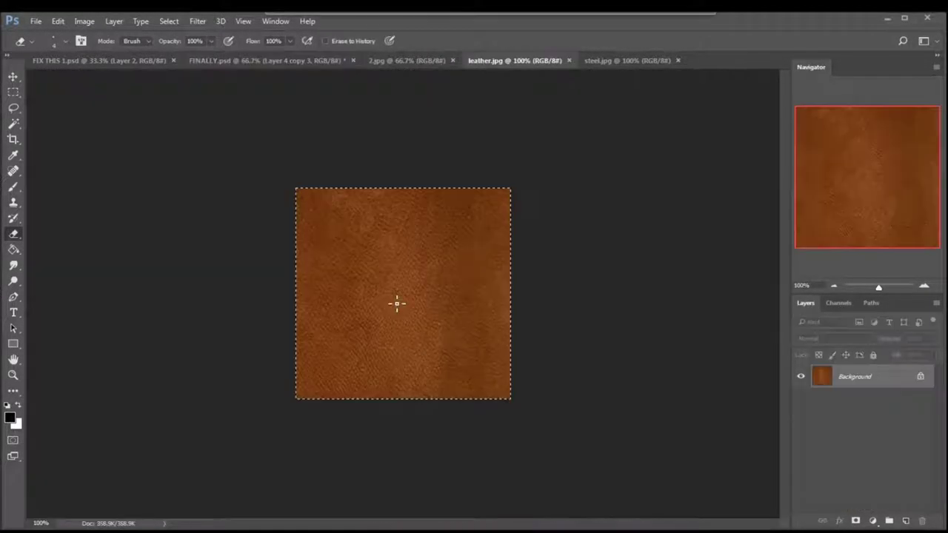
{"action": "left_click_drag", "start_coordinate": [385, 290], "coordinate": [474, 388]}
{"action": "key", "text": "v"}
{"action": "key", "text": "ctrl+t"}
{"action": "left_click_drag", "start_coordinate": [453, 470], "coordinate": [406, 519]}
{"action": "left_click_drag", "start_coordinate": [600, 331], "coordinate": [627, 306]}
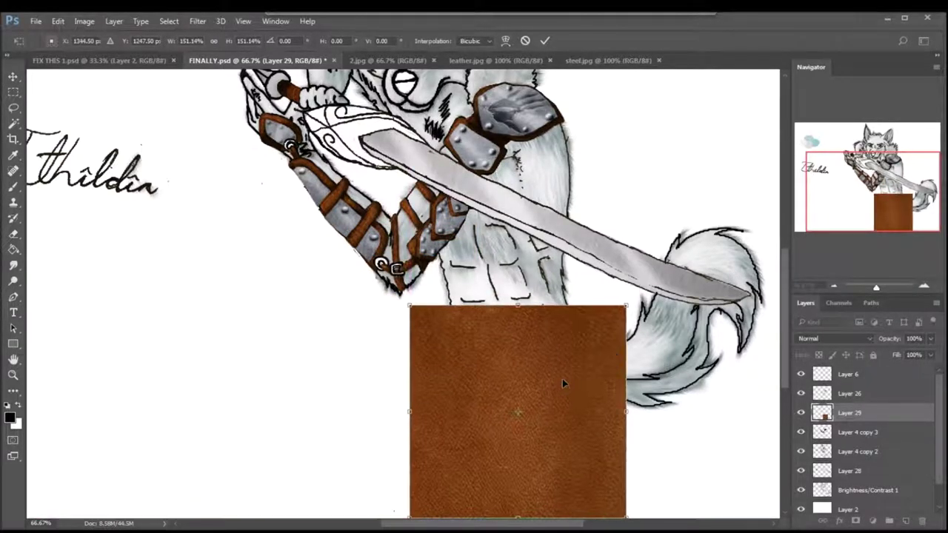
{"action": "key", "text": "Return"}
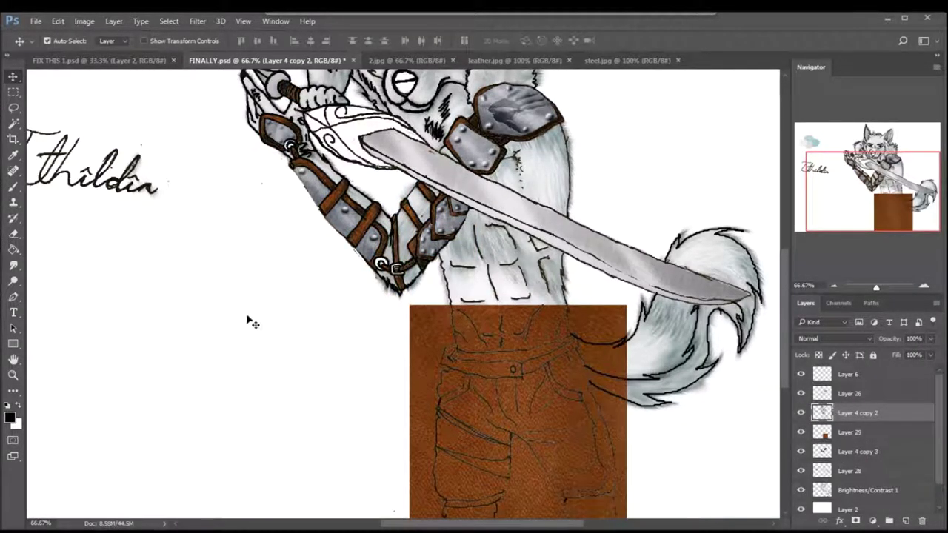
Step: Erase the leather along the trousers' waistband and both hips with a 32 px eraser
{"action": "left_click", "coordinate": [13, 237]}
{"action": "left_click", "coordinate": [58, 40]}
{"action": "left_click", "coordinate": [566, 339]}
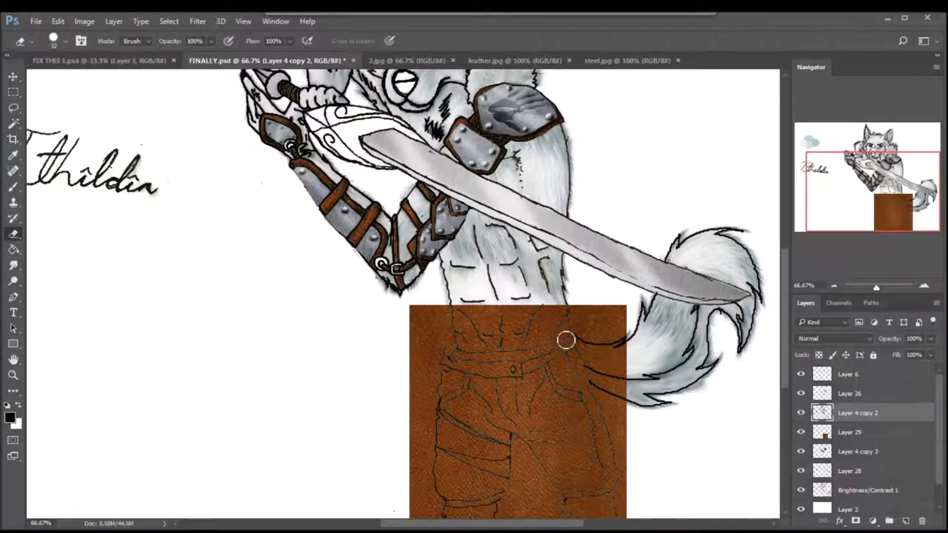
{"action": "left_click", "coordinate": [465, 352], "text": "ctrl"}
{"action": "left_click_drag", "start_coordinate": [465, 353], "coordinate": [518, 359]}
{"action": "key", "text": "ctrl+z"}
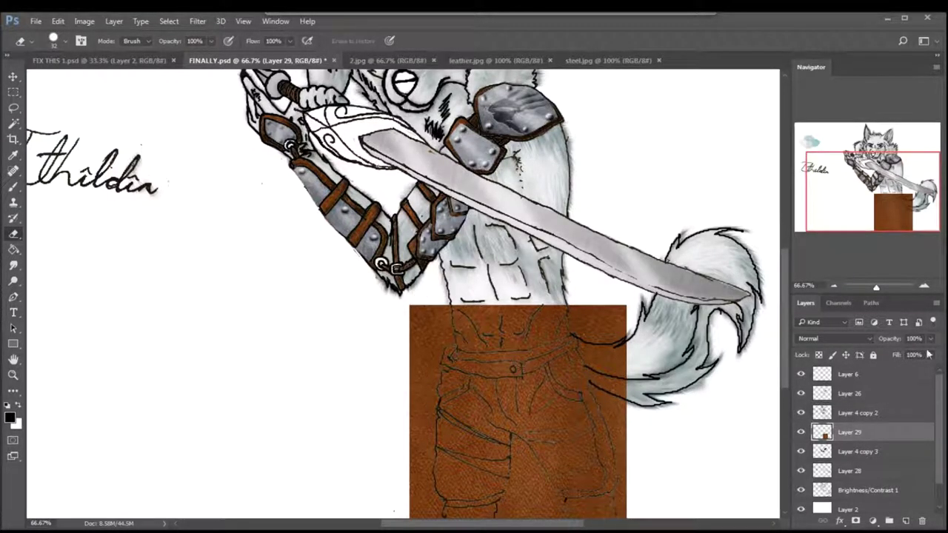
{"action": "scroll", "coordinate": [478, 368], "scroll_direction": "up", "scroll_amount": 3}
{"action": "mouse_move", "coordinate": [386, 277]}
{"action": "left_mouse_down"}
{"action": "mouse_move", "coordinate": [400, 237]}
{"action": "mouse_move", "coordinate": [286, 275]}
{"action": "mouse_move", "coordinate": [268, 437]}
{"action": "mouse_move", "coordinate": [295, 492]}
{"action": "left_mouse_up"}
{"action": "mouse_move", "coordinate": [419, 290]}
{"action": "left_mouse_down"}
{"action": "mouse_move", "coordinate": [659, 296]}
{"action": "mouse_move", "coordinate": [722, 289]}
{"action": "mouse_move", "coordinate": [774, 259]}
{"action": "mouse_move", "coordinate": [480, 337]}
{"action": "mouse_move", "coordinate": [600, 278]}
{"action": "mouse_move", "coordinate": [579, 236]}
{"action": "mouse_move", "coordinate": [666, 311]}
{"action": "mouse_move", "coordinate": [677, 370]}
{"action": "mouse_move", "coordinate": [700, 407]}
{"action": "left_mouse_up"}
{"action": "scroll", "coordinate": [677, 275], "scroll_direction": "down", "scroll_amount": 3}
{"action": "mouse_move", "coordinate": [673, 280]}
{"action": "left_mouse_down"}
{"action": "mouse_move", "coordinate": [708, 400]}
{"action": "mouse_move", "coordinate": [741, 456]}
{"action": "left_mouse_up"}
Step: Erase the leather along the outer edge and cuff of the trouser leg nearest the tail
{"action": "scroll", "coordinate": [740, 456], "scroll_direction": "down", "scroll_amount": 4}
{"action": "scroll", "coordinate": [741, 455], "scroll_direction": "right", "scroll_amount": 5}
{"action": "left_click_drag", "start_coordinate": [541, 244], "coordinate": [633, 503]}
{"action": "scroll", "coordinate": [635, 491], "scroll_direction": "down", "scroll_amount": 6}
{"action": "mouse_move", "coordinate": [366, 463]}
{"action": "left_mouse_down"}
{"action": "mouse_move", "coordinate": [448, 462]}
{"action": "mouse_move", "coordinate": [574, 441]}
{"action": "mouse_move", "coordinate": [616, 422]}
{"action": "mouse_move", "coordinate": [642, 263]}
{"action": "mouse_move", "coordinate": [580, 111]}
{"action": "left_mouse_up"}
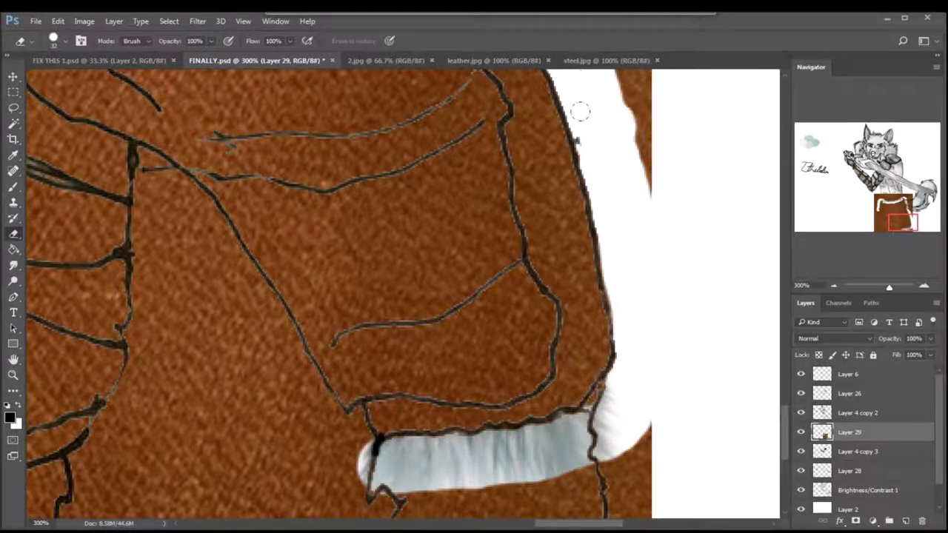
Step: Erase the leather between the trouser legs and along the cuff and outer edge of the other leg
{"action": "mouse_move", "coordinate": [167, 200]}
{"action": "left_mouse_down"}
{"action": "mouse_move", "coordinate": [233, 282]}
{"action": "mouse_move", "coordinate": [326, 437]}
{"action": "left_mouse_up"}
{"action": "mouse_move", "coordinate": [284, 373]}
{"action": "left_mouse_down"}
{"action": "mouse_move", "coordinate": [322, 452]}
{"action": "mouse_move", "coordinate": [149, 217]}
{"action": "mouse_move", "coordinate": [137, 392]}
{"action": "mouse_move", "coordinate": [74, 456]}
{"action": "mouse_move", "coordinate": [96, 496]}
{"action": "left_mouse_up"}
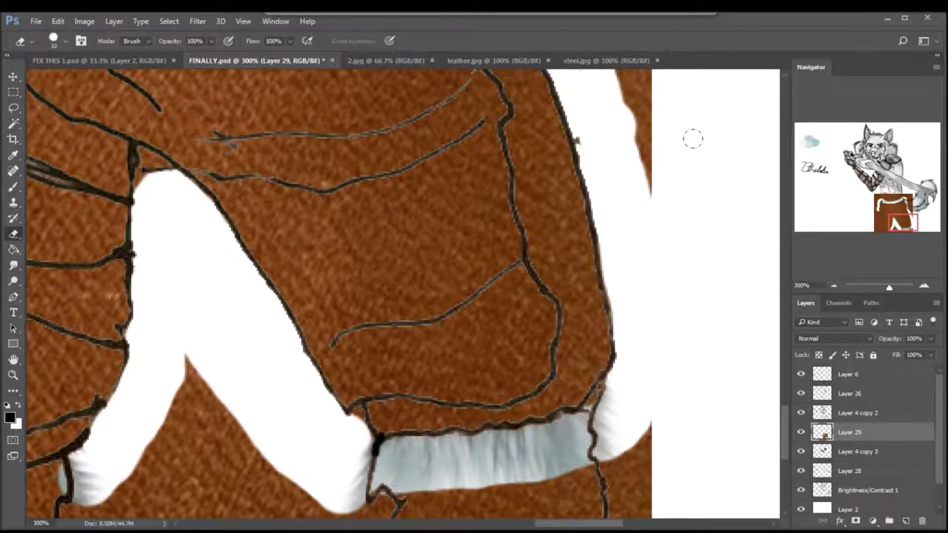
{"action": "left_click_drag", "start_coordinate": [907, 227], "coordinate": [889, 230]}
{"action": "mouse_move", "coordinate": [518, 481]}
{"action": "left_mouse_down"}
{"action": "mouse_move", "coordinate": [485, 485]}
{"action": "mouse_move", "coordinate": [433, 492]}
{"action": "mouse_move", "coordinate": [293, 492]}
{"action": "mouse_move", "coordinate": [230, 463]}
{"action": "mouse_move", "coordinate": [196, 393]}
{"action": "mouse_move", "coordinate": [180, 295]}
{"action": "mouse_move", "coordinate": [194, 241]}
{"action": "mouse_move", "coordinate": [178, 220]}
{"action": "mouse_move", "coordinate": [189, 97]}
{"action": "left_mouse_up"}
{"action": "left_click_drag", "start_coordinate": [893, 222], "coordinate": [881, 214]}
{"action": "mouse_move", "coordinate": [296, 177]}
{"action": "left_mouse_down"}
{"action": "mouse_move", "coordinate": [271, 251]}
{"action": "mouse_move", "coordinate": [281, 239]}
{"action": "mouse_move", "coordinate": [270, 280]}
{"action": "left_mouse_up"}
Step: Erase all remaining leather outside the trousers with a 92 px eraser, clearing the belly, background and lower legs
{"action": "left_click", "coordinate": [833, 285]}
{"action": "left_click", "coordinate": [833, 285]}
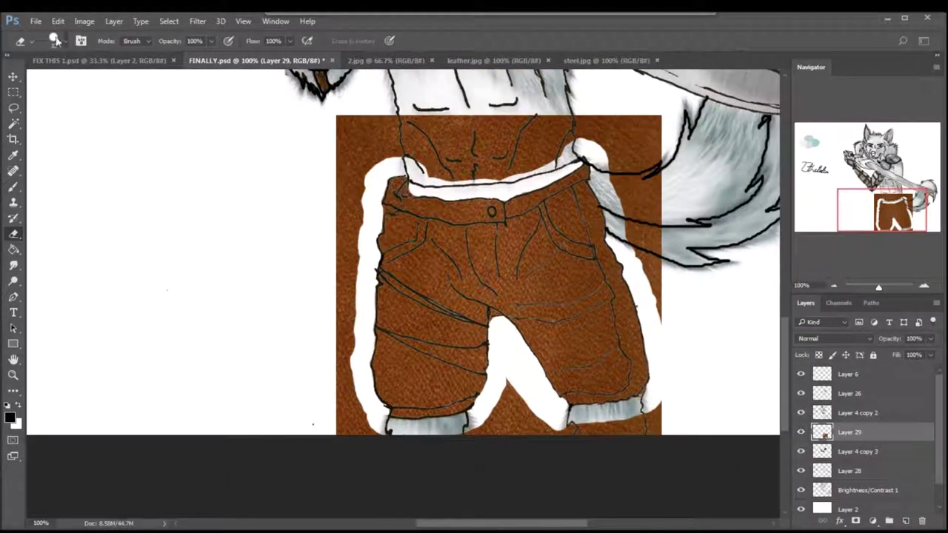
{"action": "left_click", "coordinate": [62, 41]}
{"action": "type", "text": "92"}
{"action": "key", "text": "Return"}
{"action": "right_click", "coordinate": [106, 84]}
{"action": "key", "text": "Return"}
{"action": "mouse_move", "coordinate": [414, 148]}
{"action": "left_mouse_down"}
{"action": "mouse_move", "coordinate": [533, 126]}
{"action": "mouse_move", "coordinate": [644, 319]}
{"action": "left_mouse_up"}
{"action": "mouse_move", "coordinate": [630, 404]}
{"action": "left_mouse_down"}
{"action": "mouse_move", "coordinate": [355, 422]}
{"action": "mouse_move", "coordinate": [371, 181]}
{"action": "left_mouse_up"}
{"action": "left_click_drag", "start_coordinate": [533, 126], "coordinate": [307, 137]}
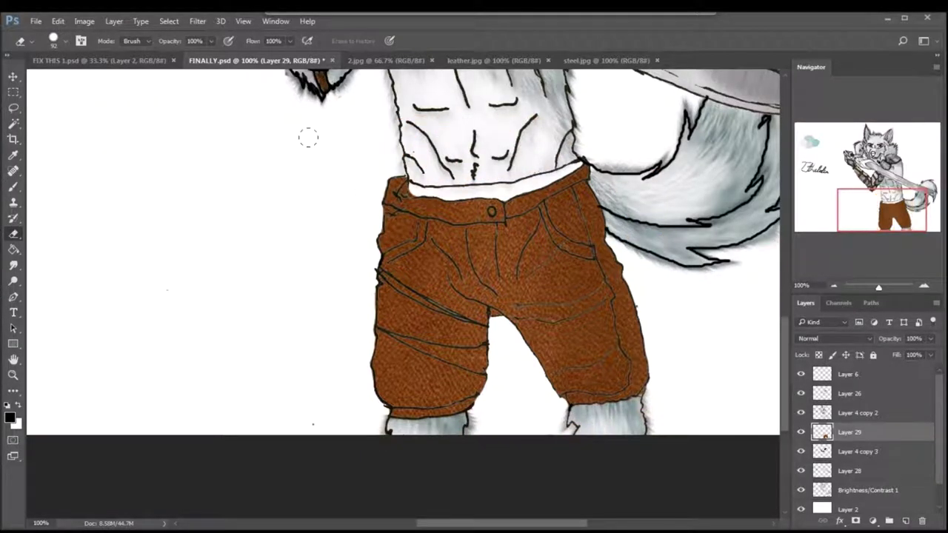
Step: Duplicate the line art layer and reduce the copy to the trouser lines using the leather layer's outline as a selection
{"action": "left_click_drag", "start_coordinate": [868, 207], "coordinate": [870, 198]}
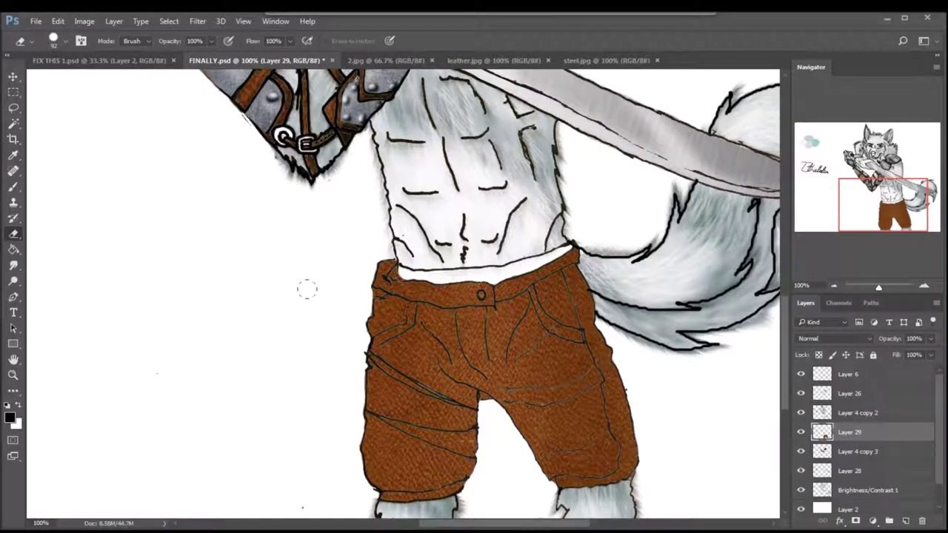
{"action": "left_click", "coordinate": [851, 413]}
{"action": "key", "text": "ctrl+j"}
{"action": "left_click", "coordinate": [822, 451], "text": "ctrl"}
{"action": "left_click", "coordinate": [169, 21]}
{"action": "left_click", "coordinate": [175, 68]}
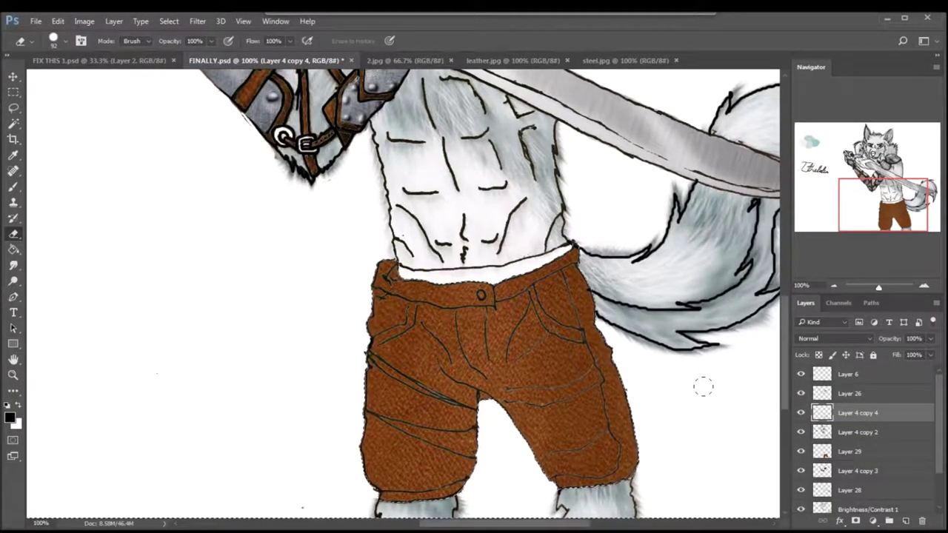
Step: Try Color Dodge and other blend modes on the trouser line art copy
{"action": "left_click", "coordinate": [852, 335]}
{"action": "scroll", "coordinate": [852, 335], "scroll_direction": "down", "scroll_amount": 13}
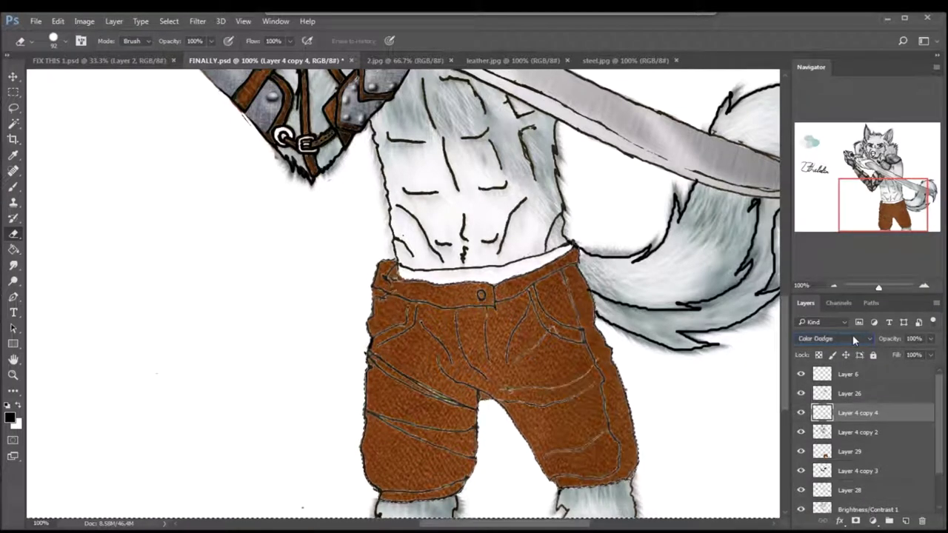
{"action": "key", "text": "Tab"}
{"action": "left_click", "coordinate": [849, 451]}
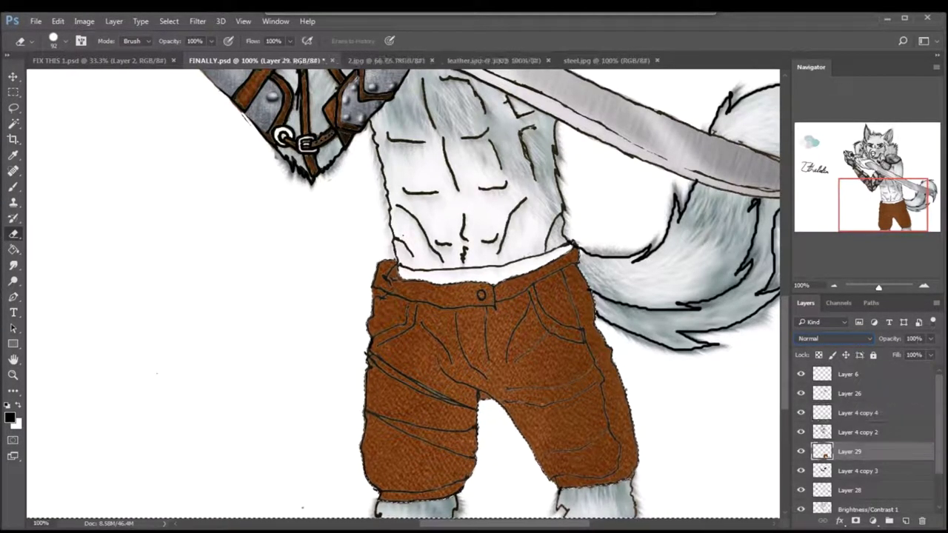
Step: Move the trouser line art copy directly above the leather, hide the full line art layer and set the copy to Soft Light
{"action": "left_click_drag", "start_coordinate": [822, 413], "coordinate": [822, 442]}
{"action": "left_click", "coordinate": [800, 412]}
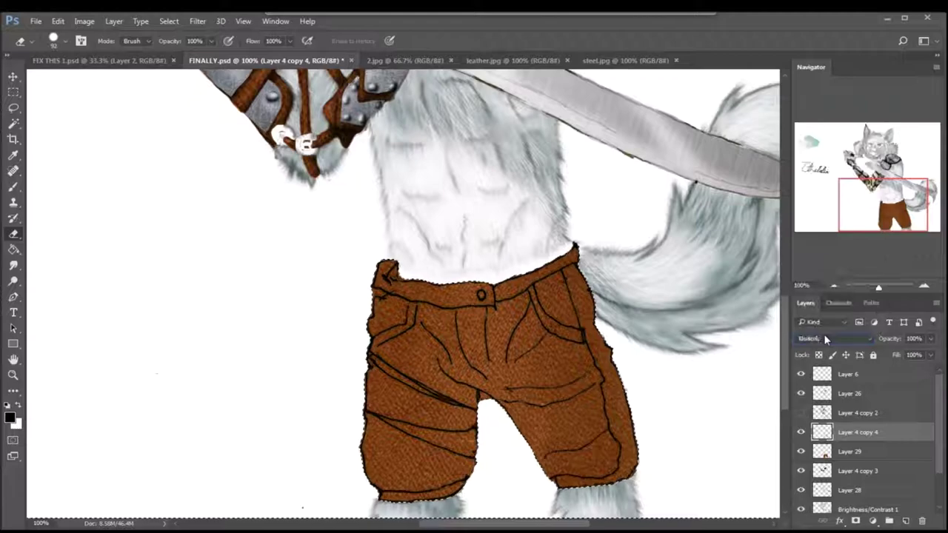
{"action": "scroll", "coordinate": [827, 339], "scroll_direction": "down", "scroll_amount": 4}
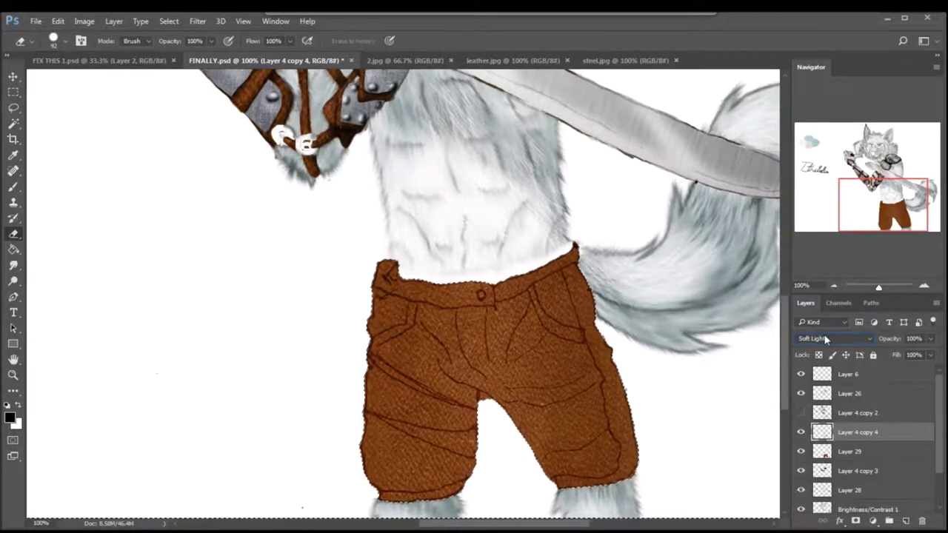
Step: On a new layer above the trouser leather, paint black shadows along the seams, folds and leg sides with a soft 14 px brush
{"action": "left_click", "coordinate": [905, 520], "text": "ctrl"}
{"action": "key", "text": "b"}
{"action": "left_click", "coordinate": [63, 41]}
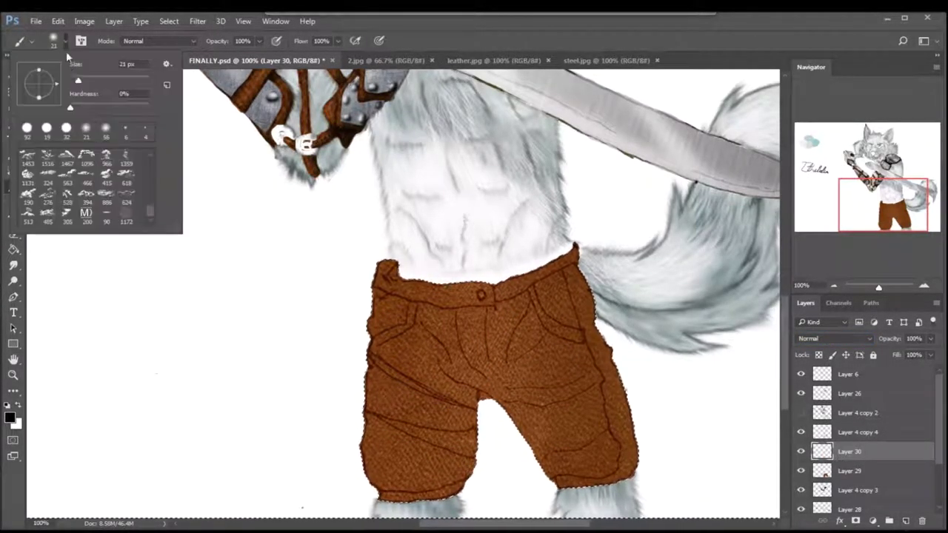
{"action": "key", "text": "Return"}
{"action": "mouse_move", "coordinate": [200, 60]}
{"action": "left_mouse_down"}
{"action": "mouse_move", "coordinate": [169, 72]}
{"action": "mouse_move", "coordinate": [174, 64]}
{"action": "left_mouse_up"}
{"action": "left_click_drag", "start_coordinate": [447, 362], "coordinate": [430, 335]}
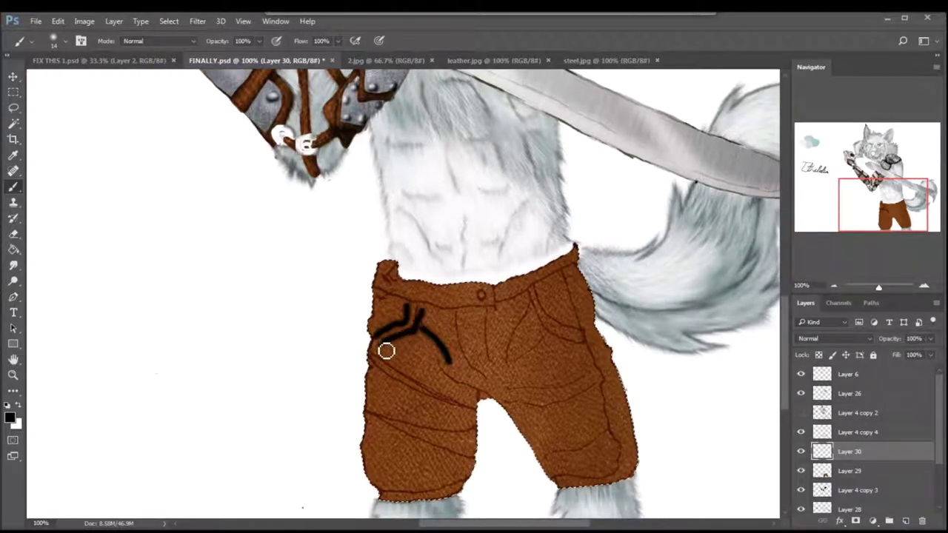
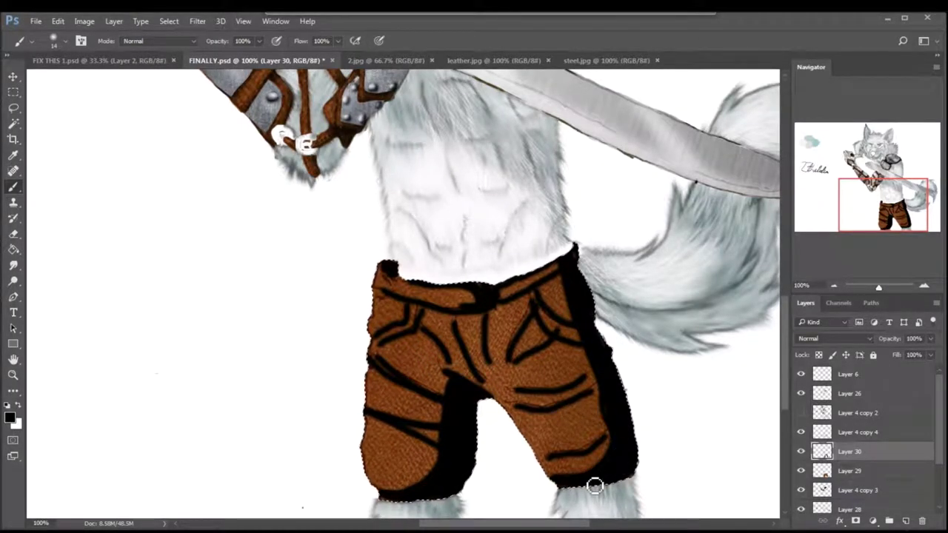
Step: Apply a 6.6 px Gaussian Blur to the trouser shadows and change the layer's blend mode so they blend into the leather
{"action": "left_click", "coordinate": [197, 21]}
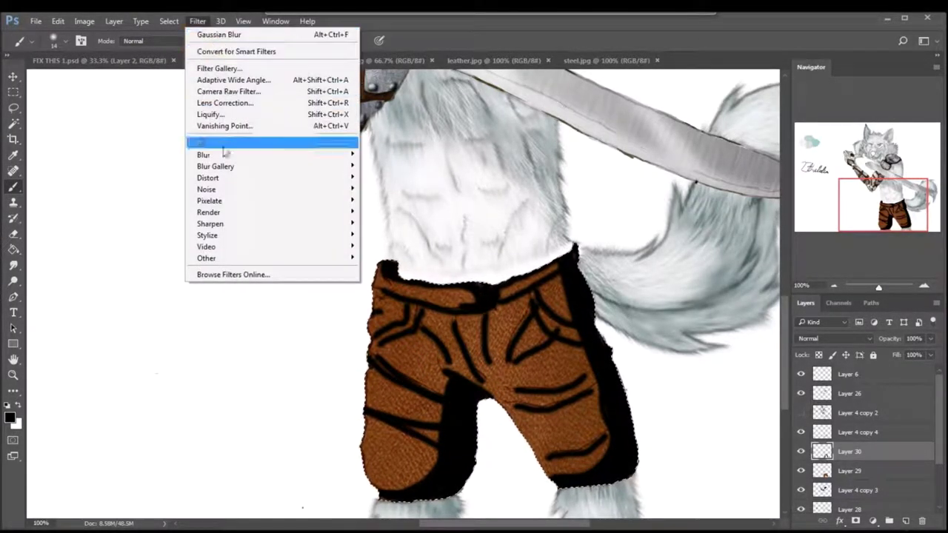
{"action": "mouse_move", "coordinate": [194, 156]}
{"action": "left_click", "coordinate": [146, 197]}
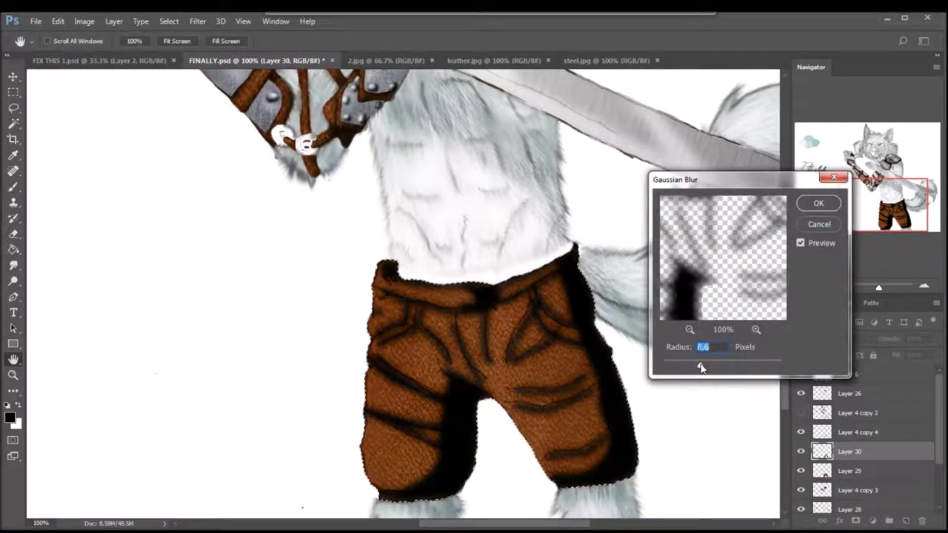
{"action": "key", "text": "Return"}
{"action": "key", "text": "b"}
{"action": "scroll", "coordinate": [822, 339], "scroll_direction": "down", "scroll_amount": 13}
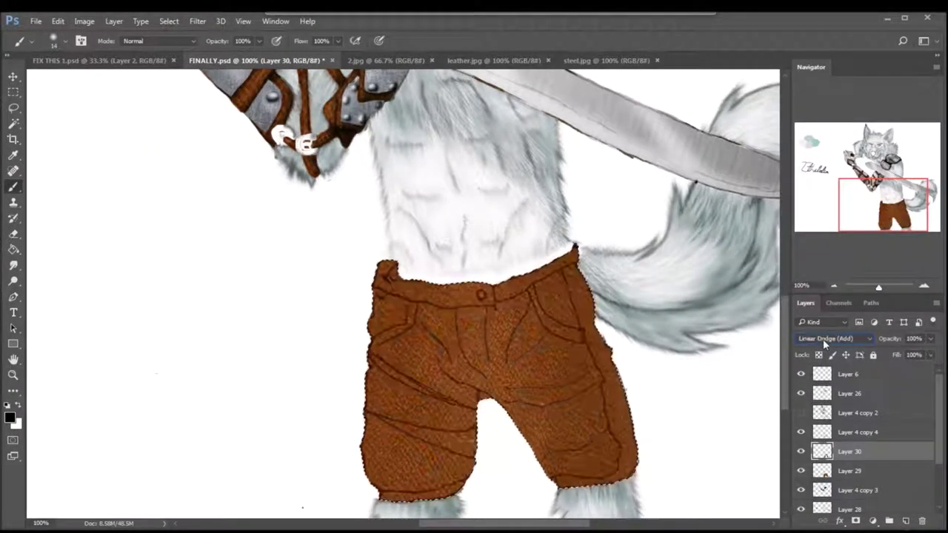
Step: On a new layer, paint a light grey button at the front of the trouser waistband with a hard 14 px brush
{"action": "left_click", "coordinate": [905, 521]}
{"action": "left_click", "coordinate": [10, 419]}
{"action": "left_click", "coordinate": [326, 180]}
{"action": "key", "text": "Return"}
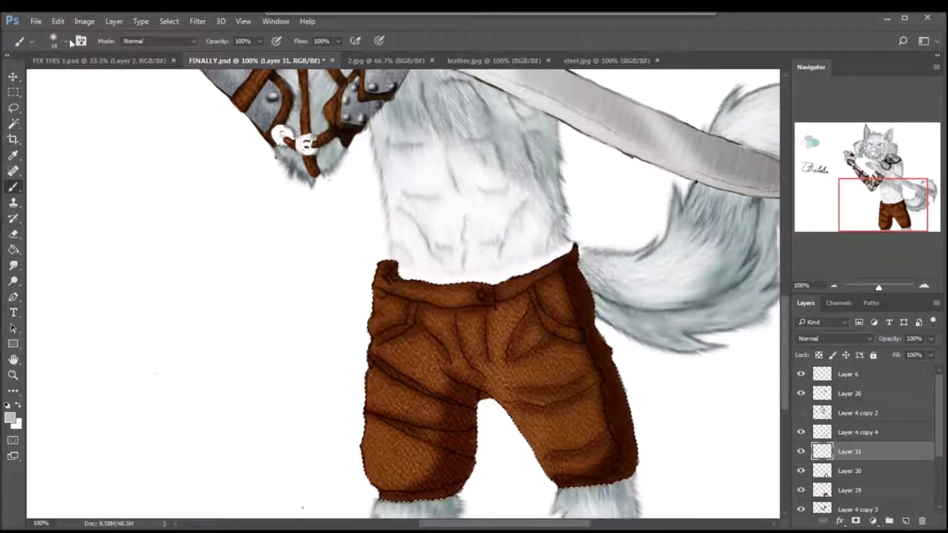
{"action": "left_click", "coordinate": [66, 41]}
{"action": "left_click", "coordinate": [480, 294]}
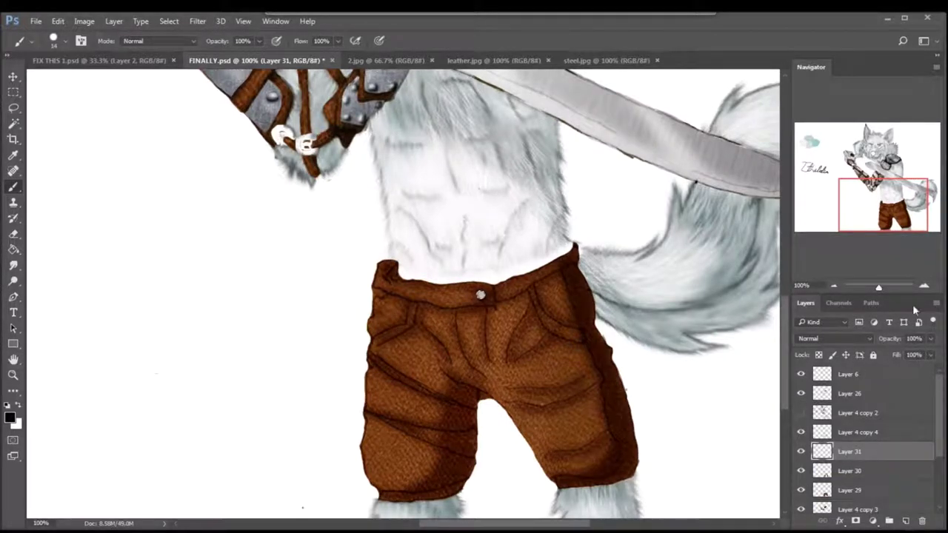
Step: Add light and dark shading to the waistband button on a new layer and soften it with a 6.6 px Gaussian Blur
{"action": "key", "text": "ctrl+plus"}
{"action": "key", "text": "ctrl+plus"}
{"action": "key", "text": "ctrl+plus"}
{"action": "mouse_move", "coordinate": [713, 300]}
{"action": "left_mouse_down"}
{"action": "mouse_move", "coordinate": [468, 300]}
{"action": "mouse_move", "coordinate": [433, 312]}
{"action": "left_mouse_up"}
{"action": "left_click", "coordinate": [18, 406]}
{"action": "key", "text": "ctrl+shift+alt+n"}
{"action": "left_click", "coordinate": [197, 20]}
{"action": "mouse_move", "coordinate": [222, 152]}
{"action": "left_click", "coordinate": [163, 200]}
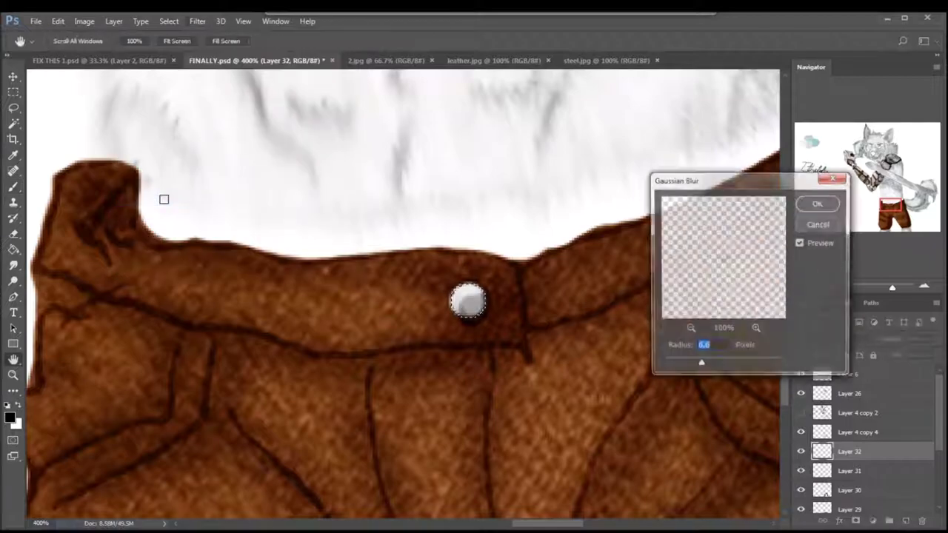
{"action": "left_click", "coordinate": [818, 203]}
Step: Apply the same Gaussian Blur to the button's grey base layer and clear the selection
{"action": "key", "text": "b"}
{"action": "key", "text": "alt+bracketleft"}
{"action": "left_click", "coordinate": [197, 21]}
{"action": "left_click", "coordinate": [211, 35]}
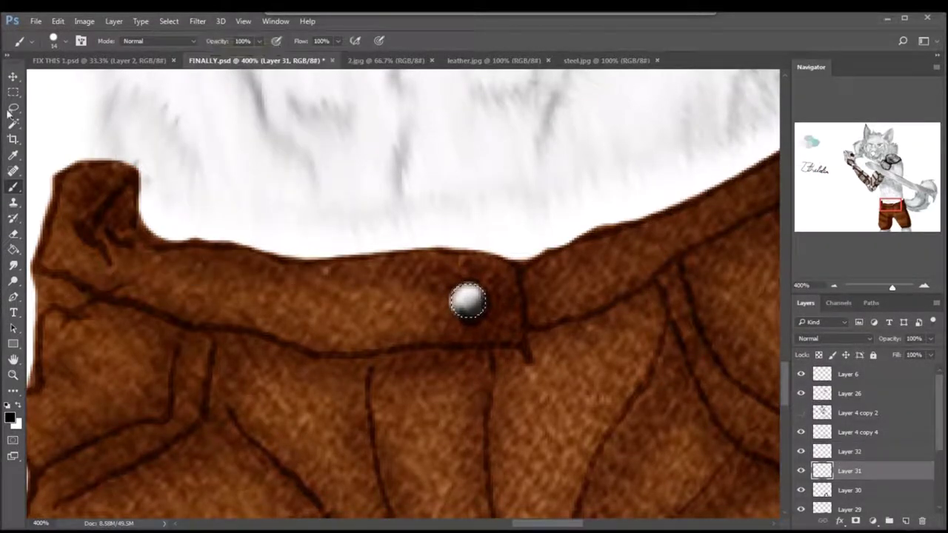
{"action": "key", "text": "l"}
{"action": "key", "text": "ctrl+1"}
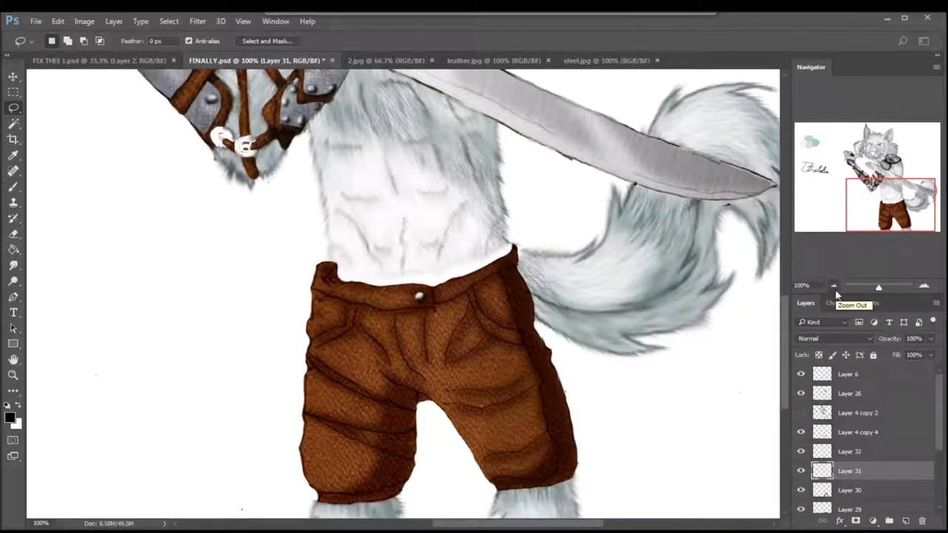
Step: Merge the button, shadow, leather and line layers of the trousers into one layer and show the full line art layer
{"action": "left_click", "coordinate": [835, 289]}
{"action": "left_click", "coordinate": [834, 289]}
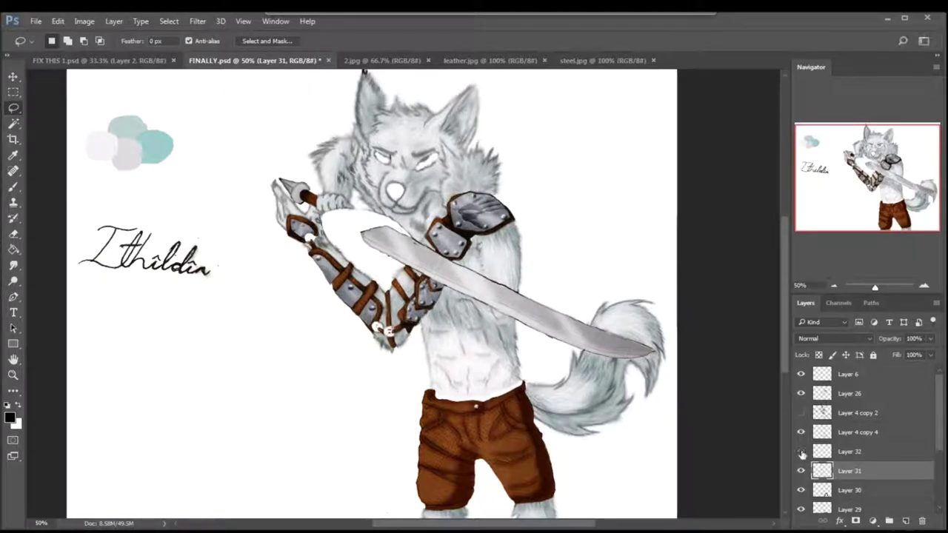
{"action": "left_click", "coordinate": [823, 432], "text": "shift"}
{"action": "key", "text": "ctrl+e"}
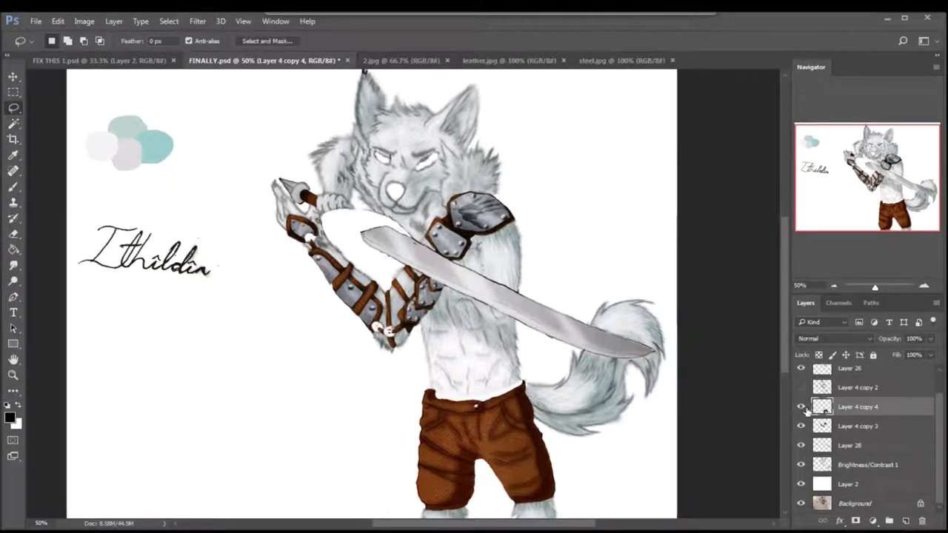
{"action": "scroll", "coordinate": [495, 373], "scroll_direction": "down", "scroll_amount": 2}
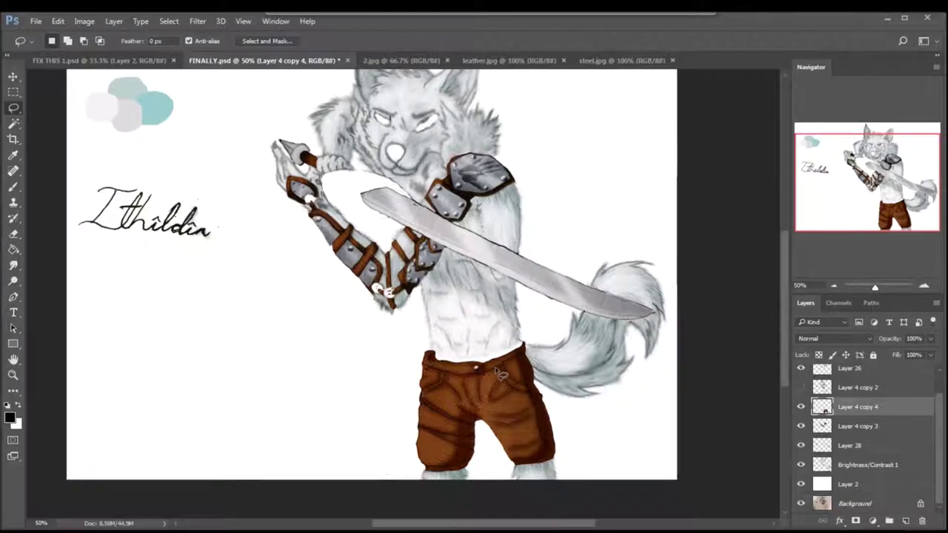
{"action": "left_click", "coordinate": [801, 387]}
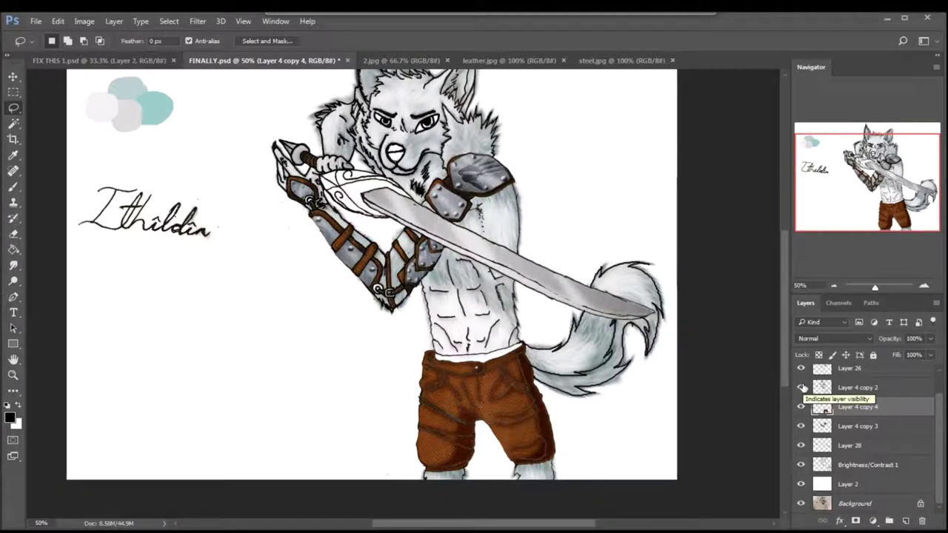
Step: Open the brushed gold texture image
{"action": "left_click", "coordinate": [115, 21]}
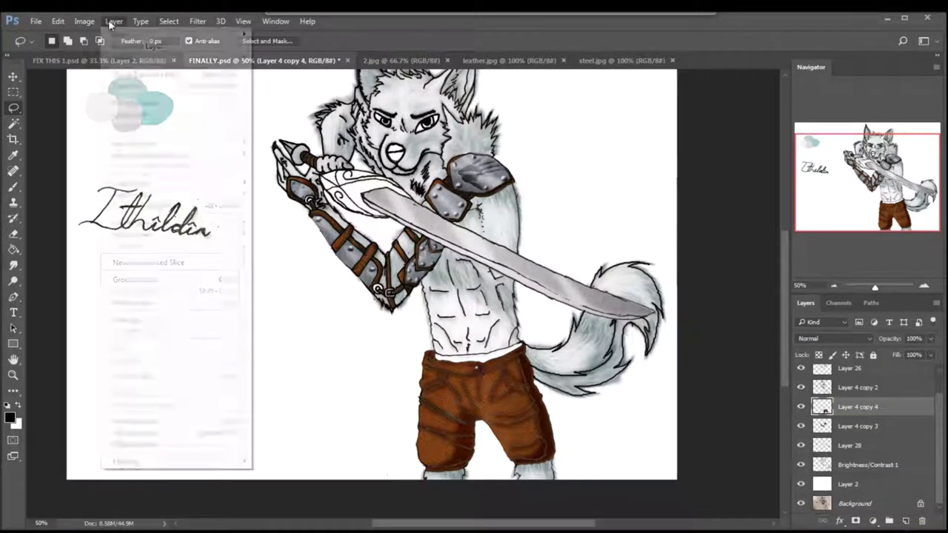
{"action": "key", "text": "ctrl+o"}
{"action": "scroll", "coordinate": [289, 163], "scroll_direction": "down", "scroll_amount": 3}
{"action": "left_click", "coordinate": [348, 181]}
{"action": "left_click", "coordinate": [379, 281]}
Step: Copy the whole gold texture into FINALLY.psd and position it over the sword's guard
{"action": "key", "text": "ctrl+a"}
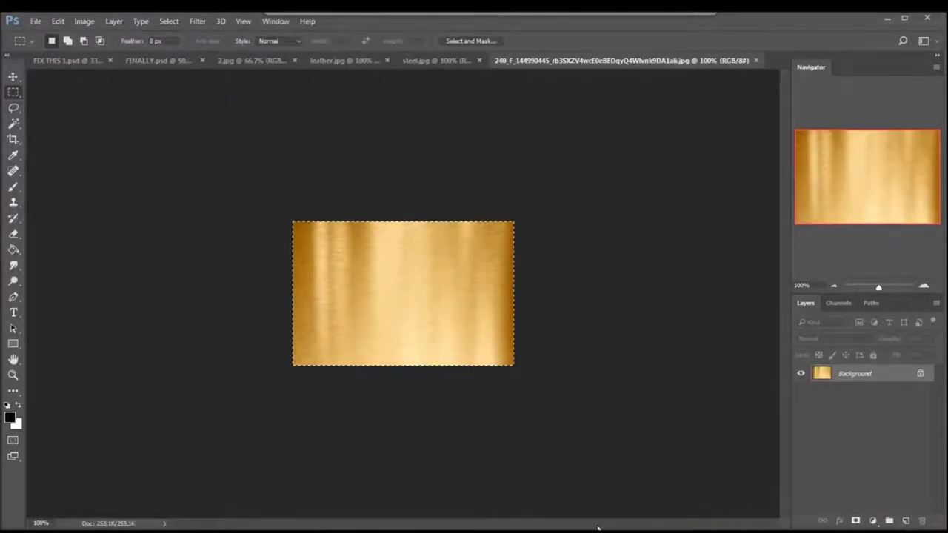
{"action": "key", "text": "ctrl+c"}
{"action": "left_click", "coordinate": [130, 62]}
{"action": "key", "text": "ctrl+v"}
{"action": "key", "text": "v"}
{"action": "left_click_drag", "start_coordinate": [335, 291], "coordinate": [320, 209]}
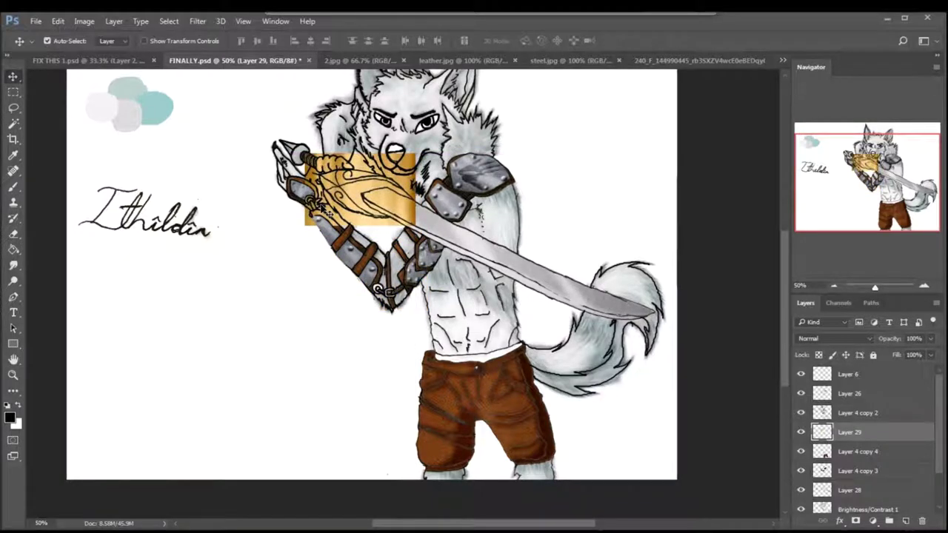
Step: Erase the gold texture spilling outside the sword's guard and onto the blade, using a 92 px and a 28 px hard eraser
{"action": "key", "text": "e"}
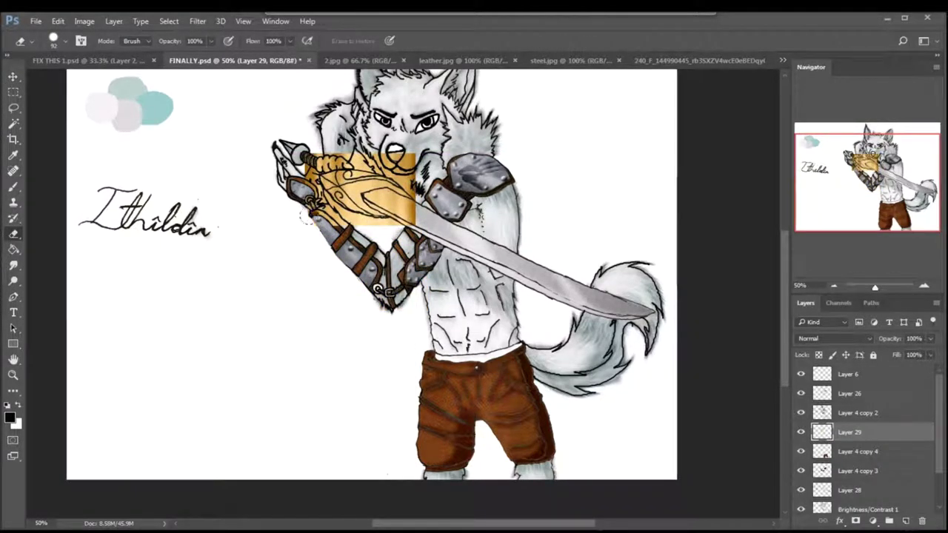
{"action": "left_click_drag", "start_coordinate": [406, 200], "coordinate": [408, 221]}
{"action": "left_click_drag", "start_coordinate": [415, 177], "coordinate": [393, 157]}
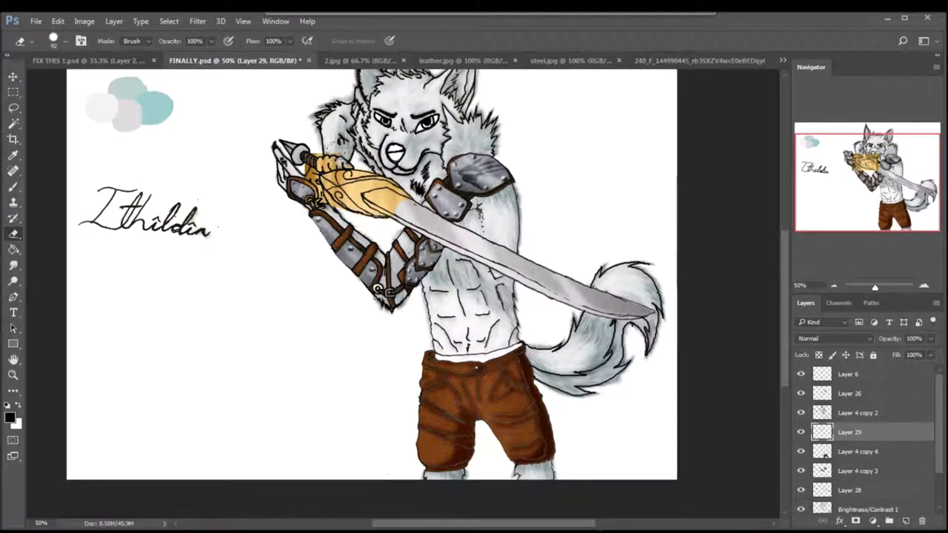
{"action": "left_click", "coordinate": [65, 41]}
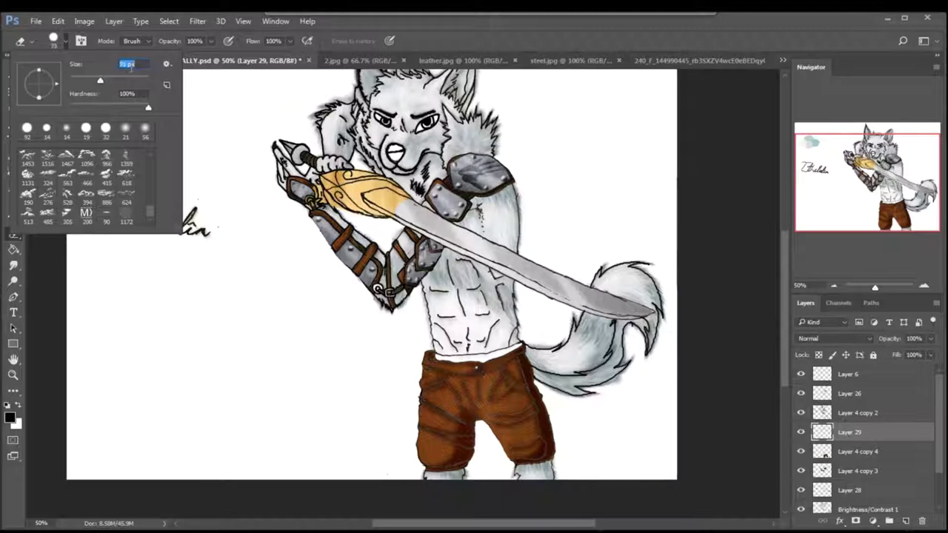
{"action": "type", "text": "26"}
{"action": "key", "text": "Return"}
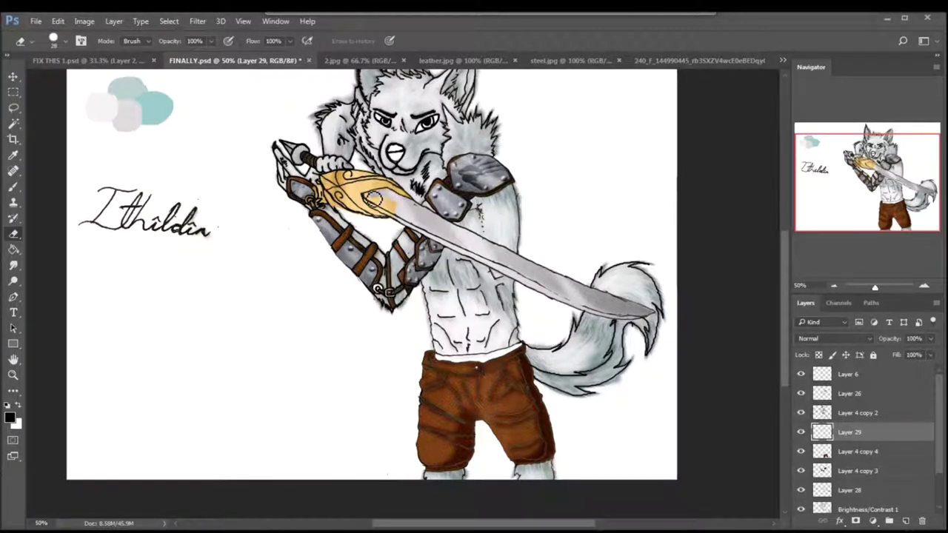
{"action": "left_click", "coordinate": [863, 453]}
{"action": "key", "text": "alt+bracketleft"}
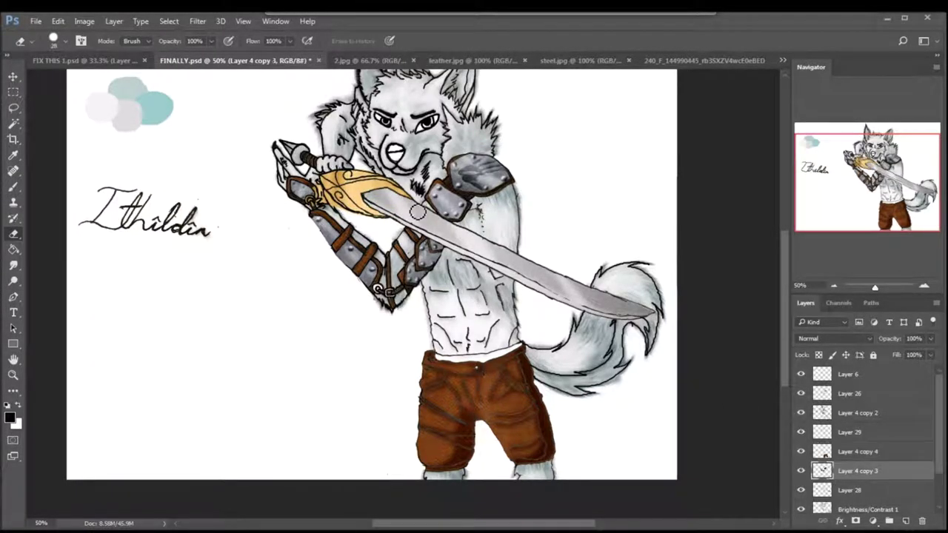
Step: Clean the gold texture off the wrist and the guard's lower edge, and trim it around the wrist ring with a 4 px eraser
{"action": "left_click", "coordinate": [923, 285]}
{"action": "left_click", "coordinate": [923, 285]}
{"action": "left_click", "coordinate": [924, 285]}
{"action": "left_click_drag", "start_coordinate": [878, 183], "coordinate": [860, 166]}
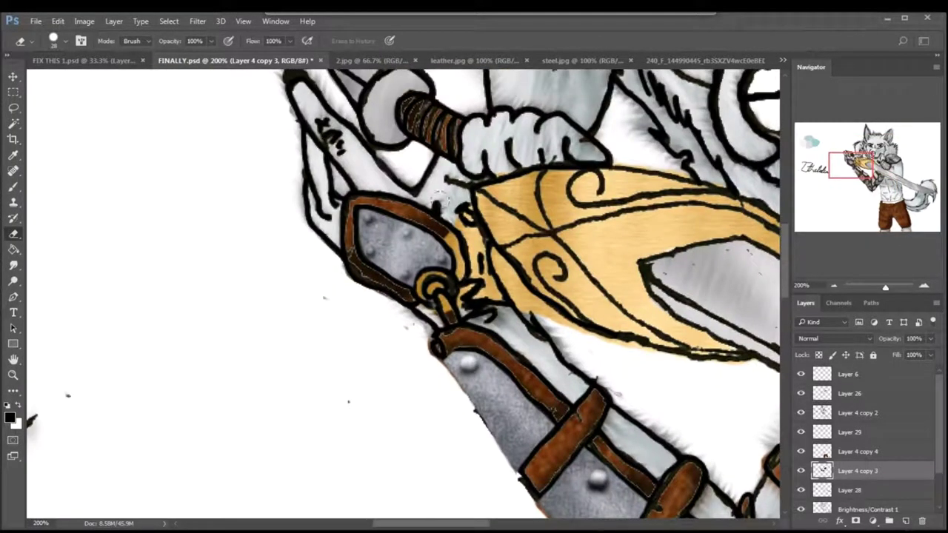
{"action": "left_click", "coordinate": [821, 435]}
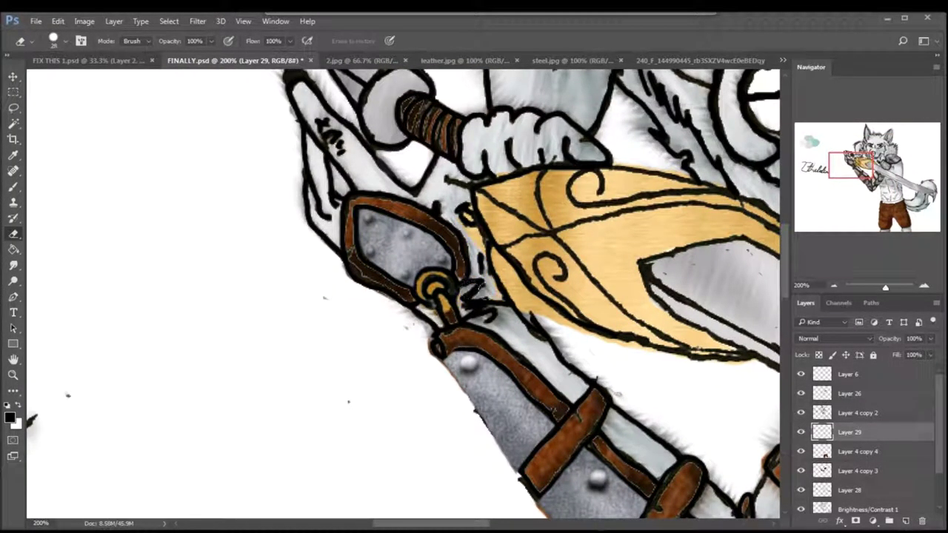
{"action": "mouse_move", "coordinate": [637, 342]}
{"action": "left_mouse_down"}
{"action": "mouse_move", "coordinate": [505, 283]}
{"action": "mouse_move", "coordinate": [451, 234]}
{"action": "left_mouse_up"}
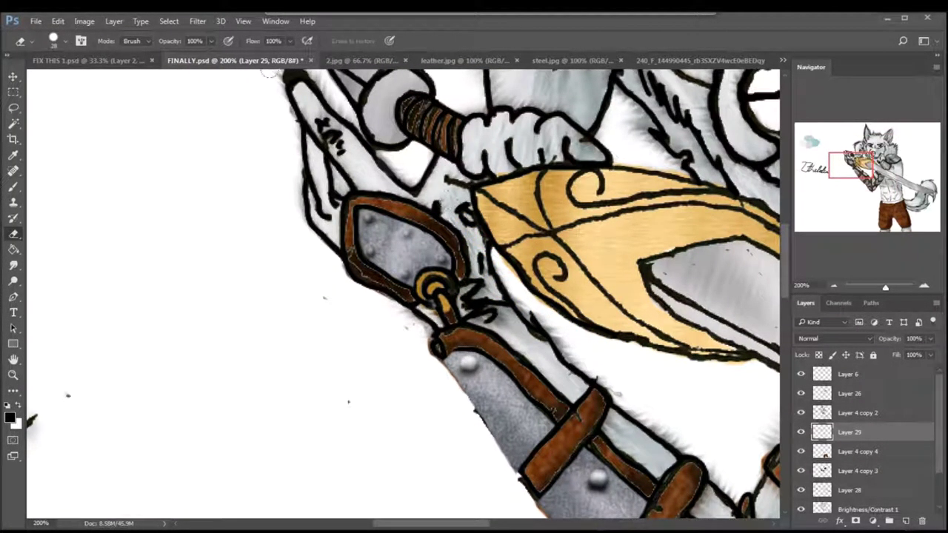
{"action": "left_click", "coordinate": [65, 41]}
{"action": "type", "text": "4"}
{"action": "key", "text": "Return"}
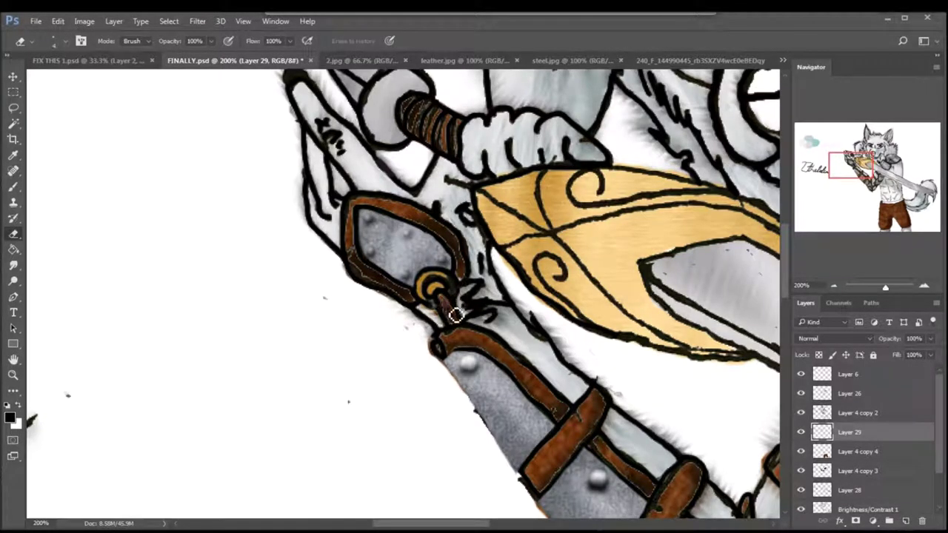
Step: Paste the gold texture again and position it over the ring and buckle at the elbow
{"action": "left_click_drag", "start_coordinate": [852, 165], "coordinate": [865, 181]}
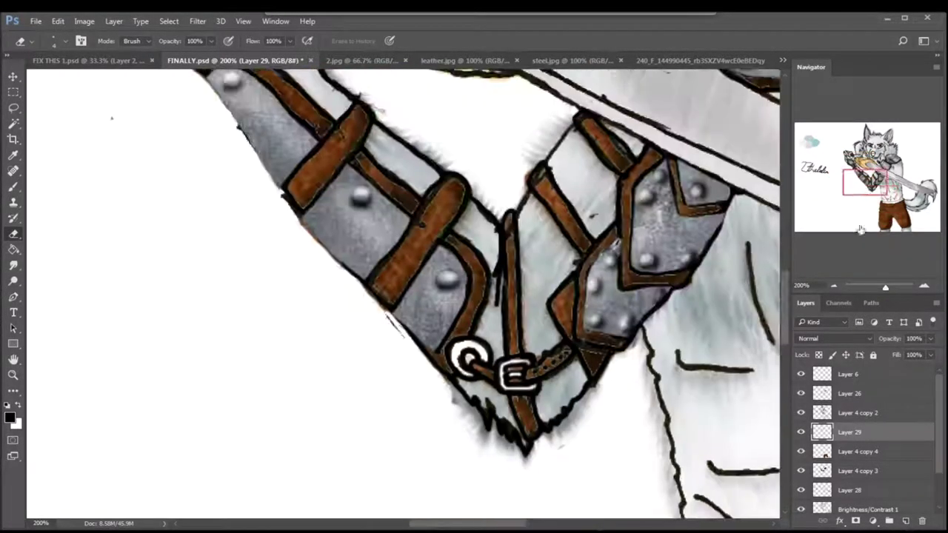
{"action": "left_click", "coordinate": [835, 286]}
{"action": "left_click", "coordinate": [834, 286]}
{"action": "key", "text": "ctrl+v"}
{"action": "key", "text": "v"}
{"action": "left_click_drag", "start_coordinate": [362, 252], "coordinate": [397, 274]}
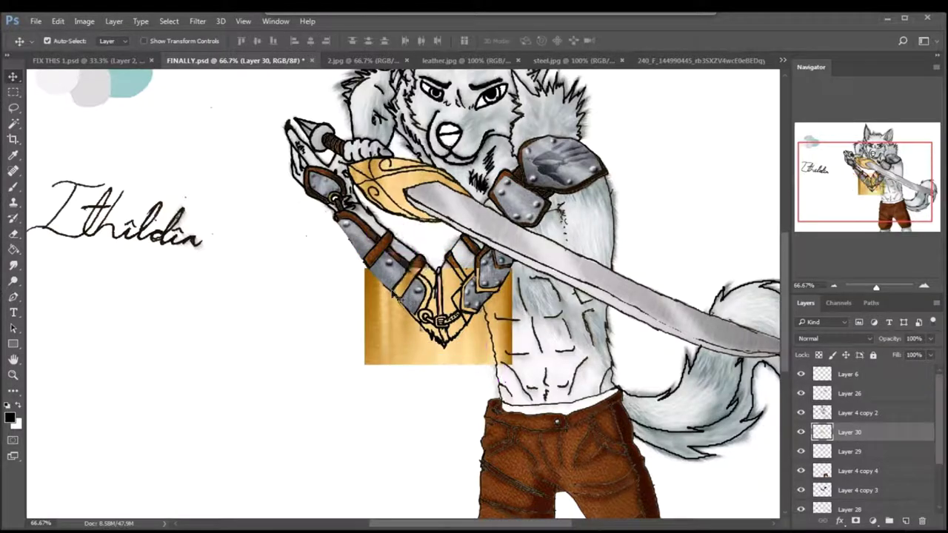
Step: Erase the second gold texture around the elbow's ring and buckle, finishing the edges and strap with a 6 px eraser
{"action": "left_click", "coordinate": [14, 234]}
{"action": "left_click", "coordinate": [66, 41]}
{"action": "mouse_move", "coordinate": [430, 281]}
{"action": "left_mouse_down"}
{"action": "mouse_move", "coordinate": [411, 297]}
{"action": "mouse_move", "coordinate": [445, 355]}
{"action": "mouse_move", "coordinate": [466, 297]}
{"action": "mouse_move", "coordinate": [392, 326]}
{"action": "mouse_move", "coordinate": [504, 311]}
{"action": "left_mouse_up"}
{"action": "left_click", "coordinate": [53, 41]}
{"action": "type", "text": "6"}
{"action": "key", "text": "Return"}
{"action": "scroll", "coordinate": [467, 343], "scroll_direction": "up", "scroll_amount": 5}
{"action": "scroll", "coordinate": [337, 260], "scroll_direction": "up", "scroll_amount": 1}
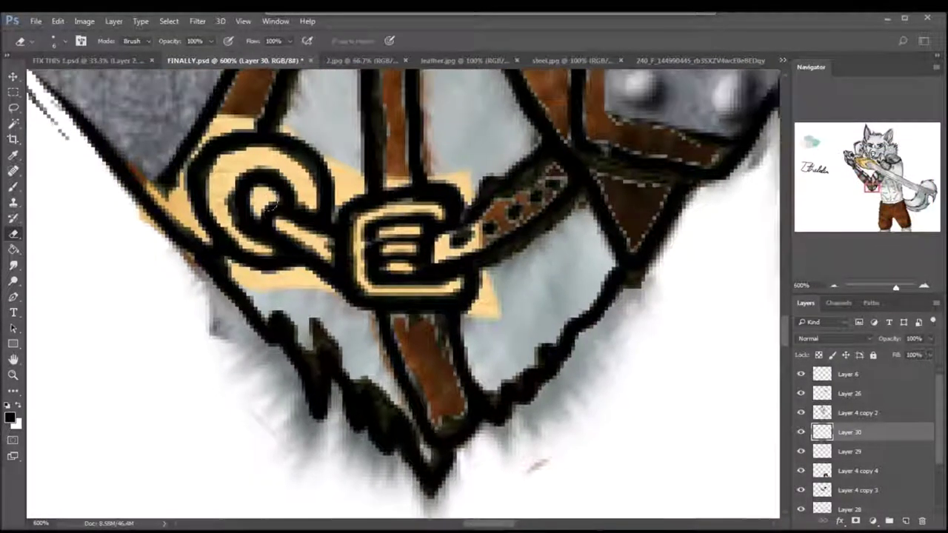
{"action": "mouse_move", "coordinate": [325, 247]}
{"action": "left_mouse_down"}
{"action": "mouse_move", "coordinate": [314, 272]}
{"action": "mouse_move", "coordinate": [201, 245]}
{"action": "mouse_move", "coordinate": [180, 178]}
{"action": "mouse_move", "coordinate": [221, 121]}
{"action": "mouse_move", "coordinate": [160, 236]}
{"action": "mouse_move", "coordinate": [222, 280]}
{"action": "left_mouse_up"}
{"action": "left_click_drag", "start_coordinate": [335, 201], "coordinate": [348, 208]}
{"action": "mouse_move", "coordinate": [392, 182]}
{"action": "left_mouse_down"}
{"action": "mouse_move", "coordinate": [474, 237]}
{"action": "mouse_move", "coordinate": [440, 252]}
{"action": "mouse_move", "coordinate": [377, 229]}
{"action": "mouse_move", "coordinate": [481, 304]}
{"action": "mouse_move", "coordinate": [318, 291]}
{"action": "left_mouse_up"}
Step: On Layer 4 copy 3, erase the leather texture spilling past the outlines of the straps near the elbow
{"action": "left_click", "coordinate": [858, 490]}
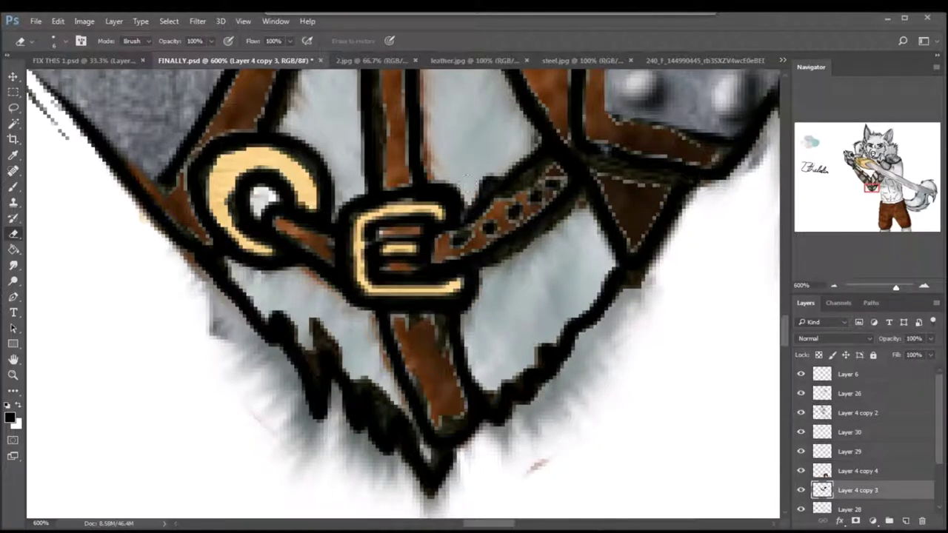
{"action": "scroll", "coordinate": [437, 177], "scroll_direction": "up", "scroll_amount": 5}
{"action": "left_click_drag", "start_coordinate": [442, 359], "coordinate": [428, 133]}
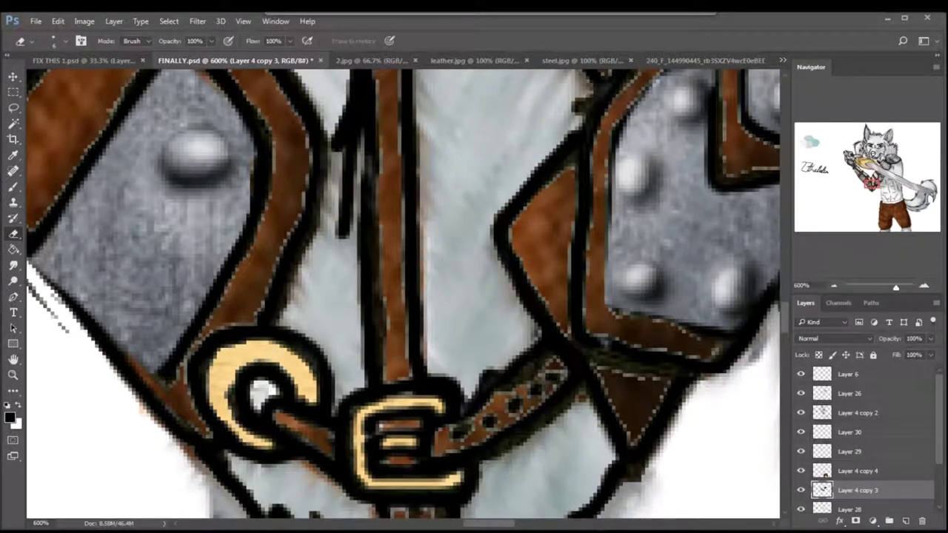
{"action": "scroll", "coordinate": [439, 85], "scroll_direction": "down", "scroll_amount": 6}
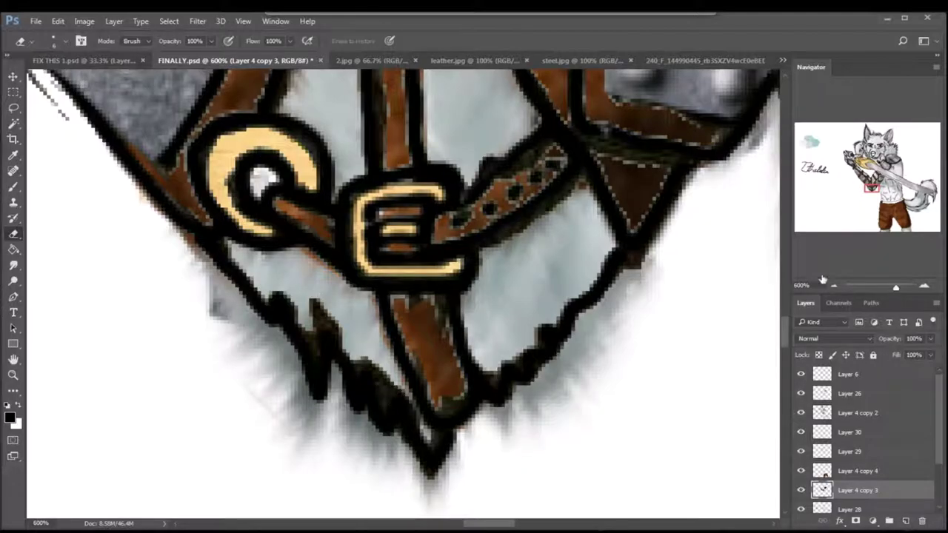
Step: Duplicate the full line art layer and merge the two gold texture layers into one
{"action": "left_click", "coordinate": [833, 285]}
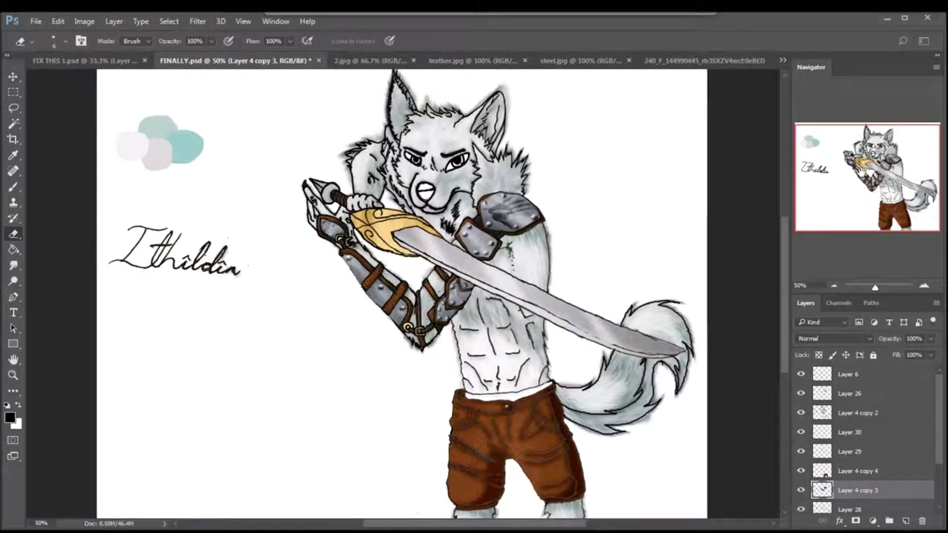
{"action": "left_click", "coordinate": [800, 433]}
{"action": "left_click", "coordinate": [800, 433]}
{"action": "left_click", "coordinate": [822, 420]}
{"action": "key", "text": "ctrl+j"}
{"action": "left_click", "coordinate": [852, 451]}
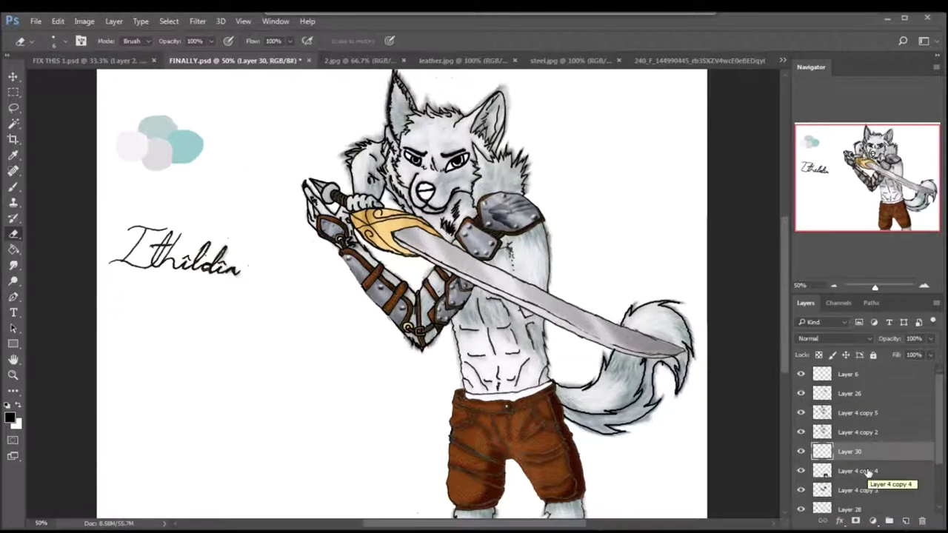
Step: Reduce the line art copy to the gold parts using the gold layer's outline as a selection, and move it below the full line art
{"action": "left_click", "coordinate": [822, 413], "text": "ctrl"}
{"action": "left_click", "coordinate": [169, 20]}
{"action": "left_click", "coordinate": [174, 72]}
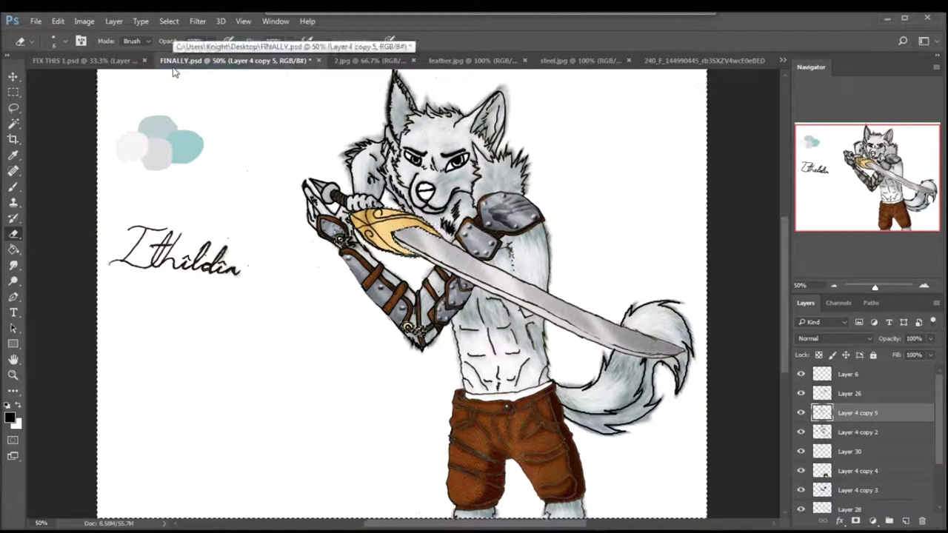
{"action": "left_click_drag", "start_coordinate": [861, 416], "coordinate": [866, 441]}
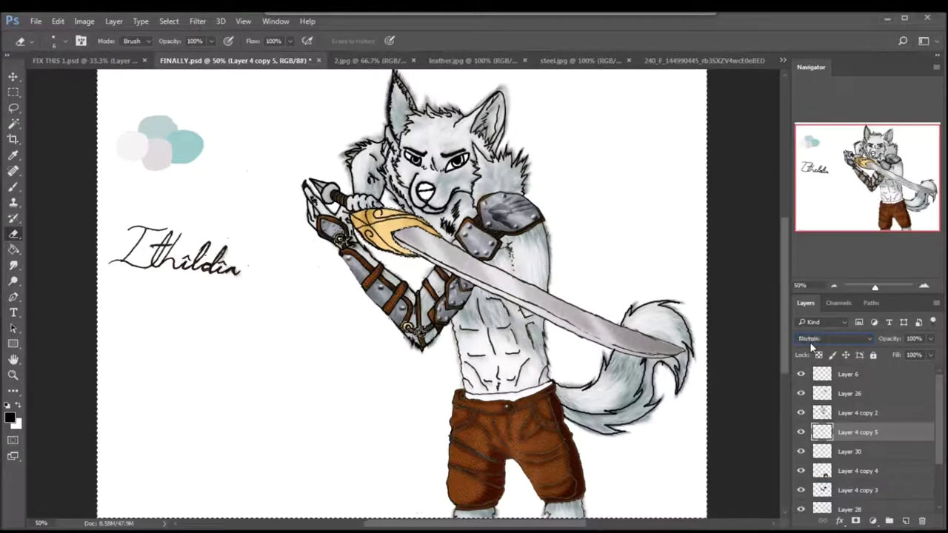
{"action": "key", "text": "l"}
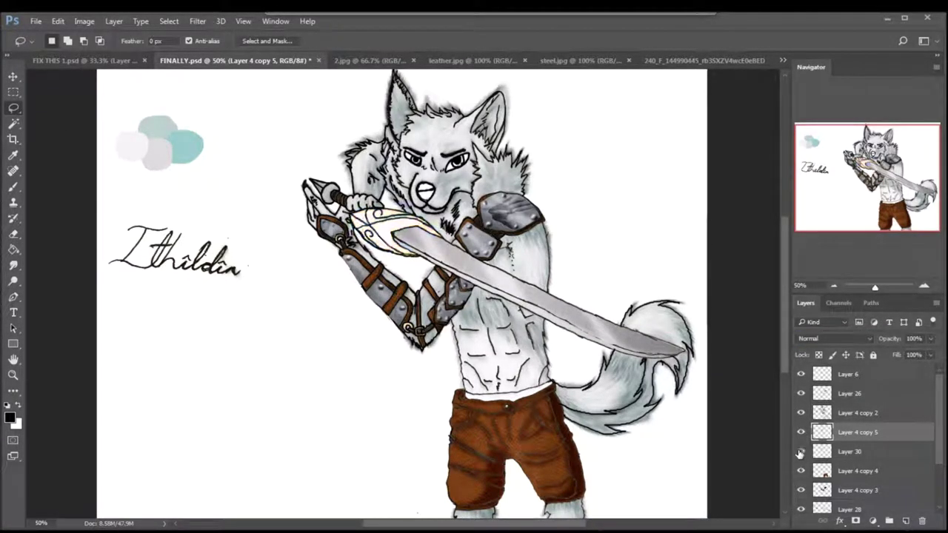
Step: Trim Layer 4 copy 5 to the gold parts, hide the full line art and set the copy's blend mode to Soft Light
{"action": "left_click", "coordinate": [821, 433], "text": "ctrl"}
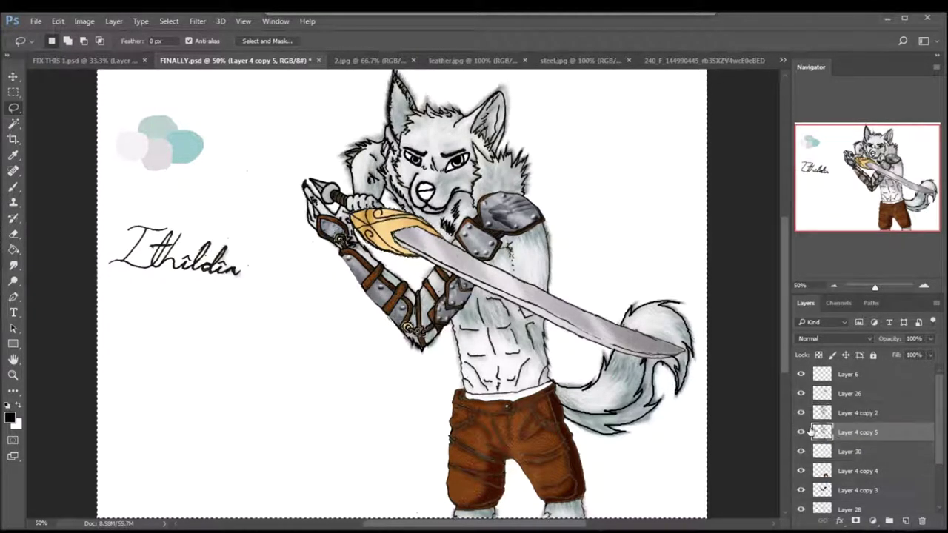
{"action": "left_click", "coordinate": [800, 416]}
{"action": "left_click", "coordinate": [802, 414]}
{"action": "left_click", "coordinate": [175, 70]}
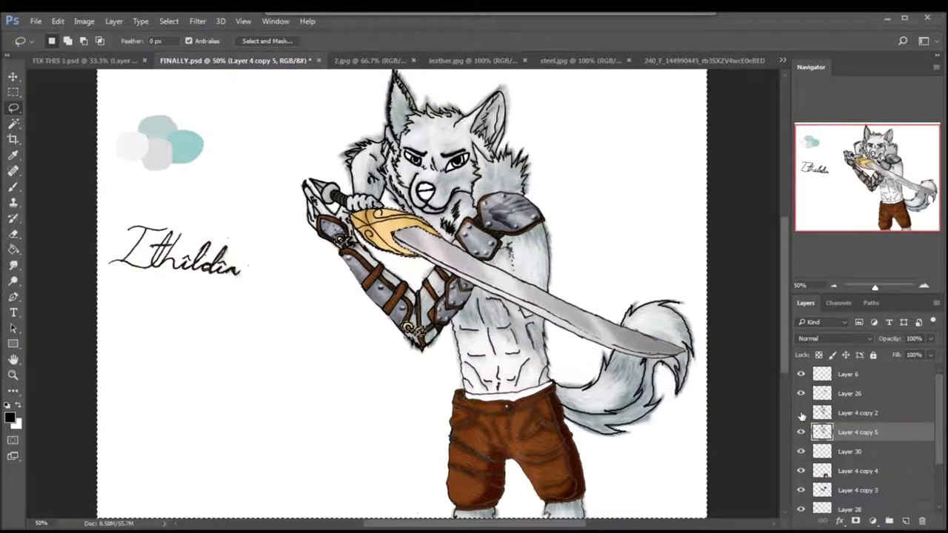
{"action": "key", "text": "Delete"}
{"action": "scroll", "coordinate": [820, 338], "scroll_direction": "down", "scroll_amount": 9}
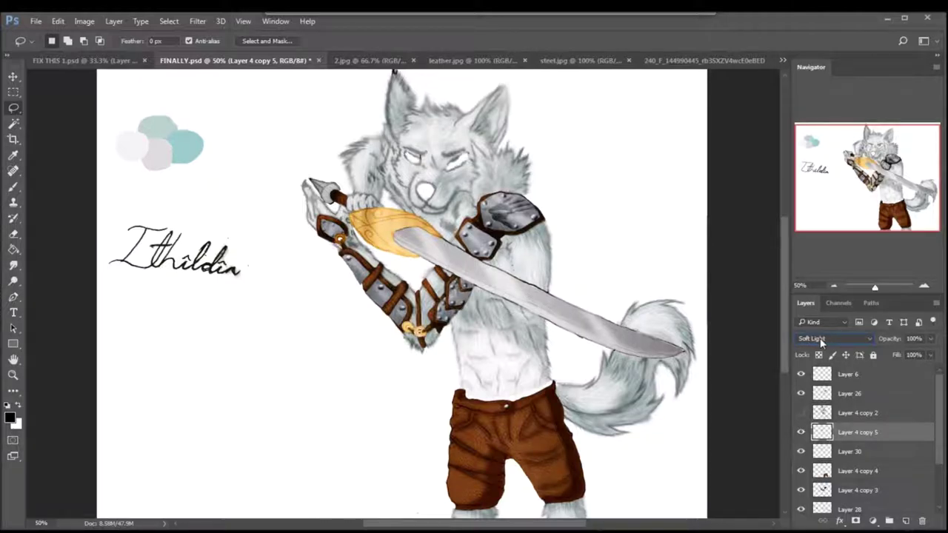
Step: Merge Layer 4 copy 5 with the gold texture Layer 30 and show the full line art again
{"action": "left_click", "coordinate": [832, 453]}
{"action": "left_click", "coordinate": [851, 433], "text": "shift"}
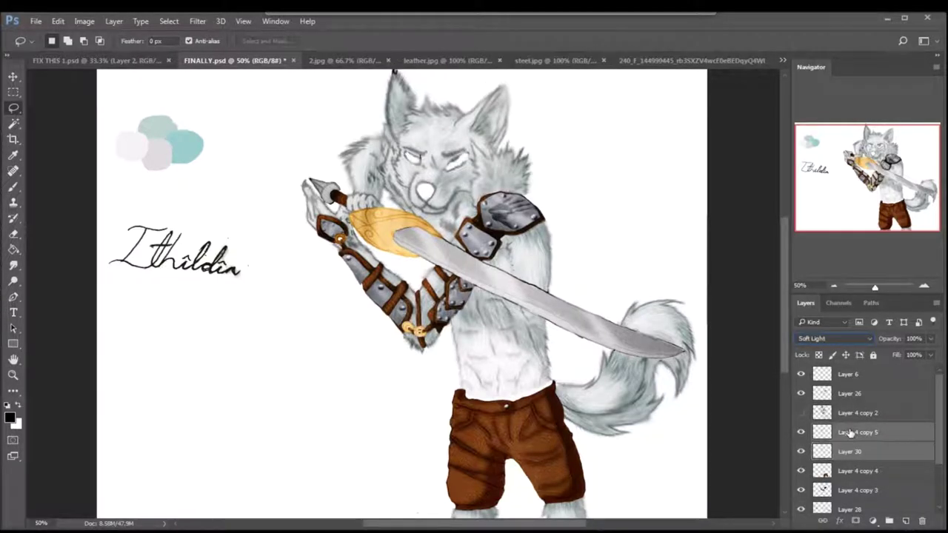
{"action": "key", "text": "ctrl+e"}
{"action": "left_click", "coordinate": [801, 412]}
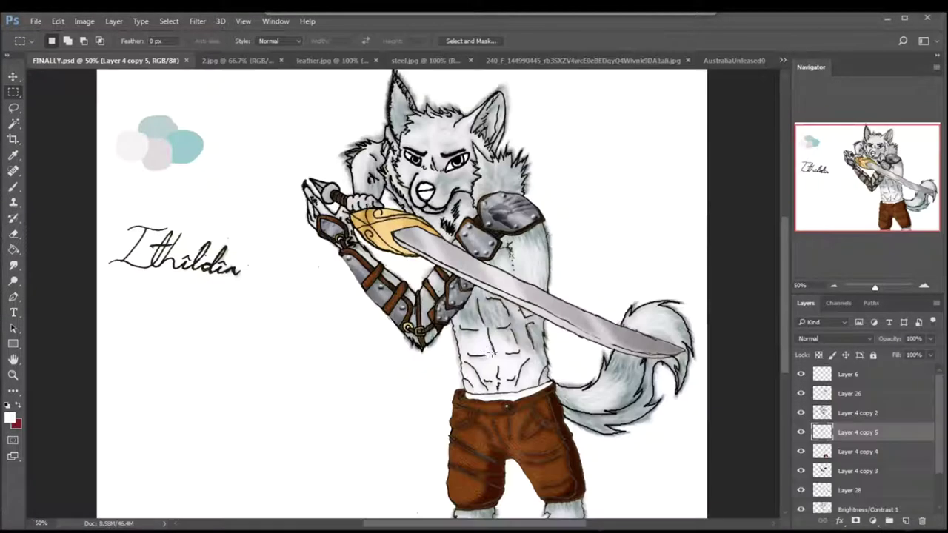
{"action": "left_click", "coordinate": [800, 431]}
{"action": "left_click", "coordinate": [800, 432]}
{"action": "left_click", "coordinate": [801, 413]}
{"action": "left_click", "coordinate": [800, 412]}
Step: Paste the blue animal-patterned fabric image and place its layer beneath the trousers layer, over the wolf's waist
{"action": "key", "text": "ctrl+v"}
{"action": "key", "text": "v"}
{"action": "left_click_drag", "start_coordinate": [851, 432], "coordinate": [848, 471]}
{"action": "left_click_drag", "start_coordinate": [347, 276], "coordinate": [459, 401]}
Step: Scale down the pasted fabric and position it over the opening at the top of the trousers
{"action": "key", "text": "ctrl+t"}
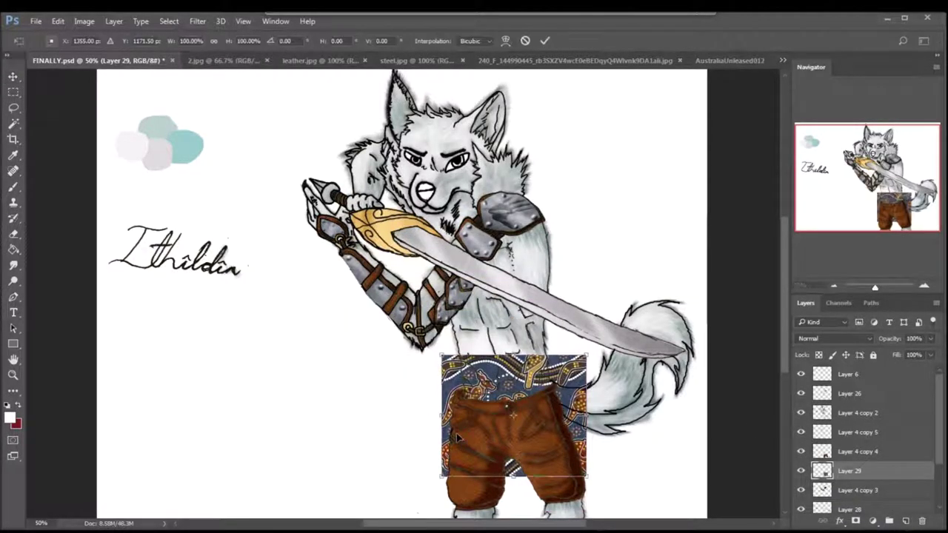
{"action": "left_click_drag", "start_coordinate": [441, 355], "coordinate": [516, 416]}
{"action": "key", "text": "ctrl+plus"}
{"action": "key", "text": "ctrl+plus"}
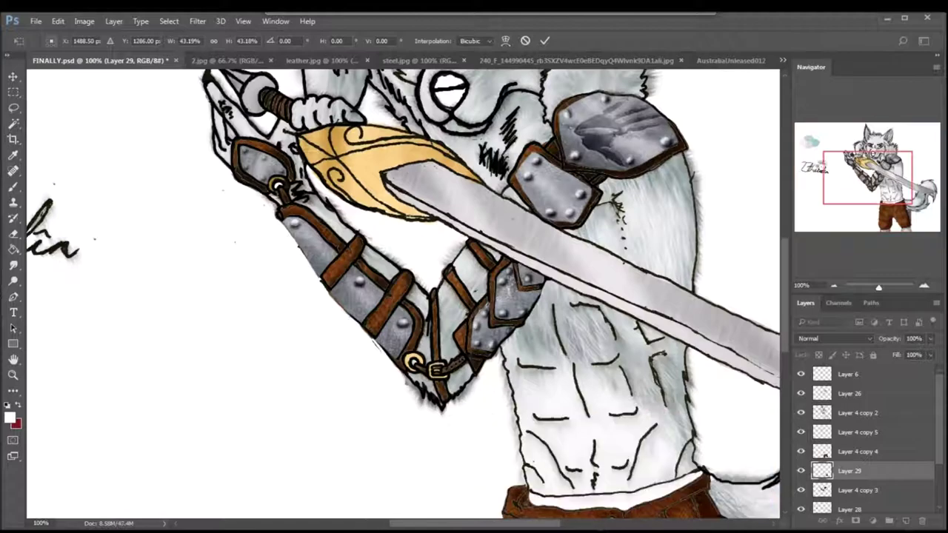
{"action": "left_click_drag", "start_coordinate": [677, 374], "coordinate": [535, 296]}
{"action": "left_click_drag", "start_coordinate": [450, 296], "coordinate": [487, 326]}
{"action": "left_click_drag", "start_coordinate": [532, 363], "coordinate": [566, 315]}
{"action": "key", "text": "Return"}
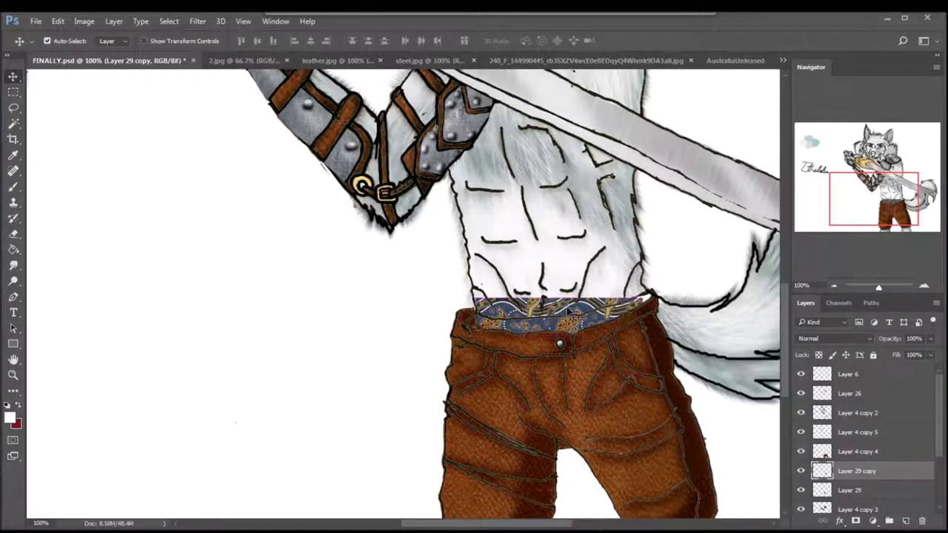
Step: Duplicate the fabric swatch along the waist to span the opening and merge the three fabric layers into one
{"action": "scroll", "coordinate": [566, 315], "scroll_direction": "up", "scroll_amount": 5}
{"action": "left_click_drag", "start_coordinate": [296, 320], "coordinate": [417, 269]}
{"action": "left_click_drag", "start_coordinate": [533, 245], "coordinate": [540, 233]}
{"action": "left_click_drag", "start_coordinate": [865, 206], "coordinate": [897, 200]}
{"action": "left_click_drag", "start_coordinate": [493, 273], "coordinate": [657, 285]}
{"action": "left_click", "coordinate": [835, 286]}
{"action": "left_click", "coordinate": [835, 287]}
{"action": "left_click", "coordinate": [835, 287]}
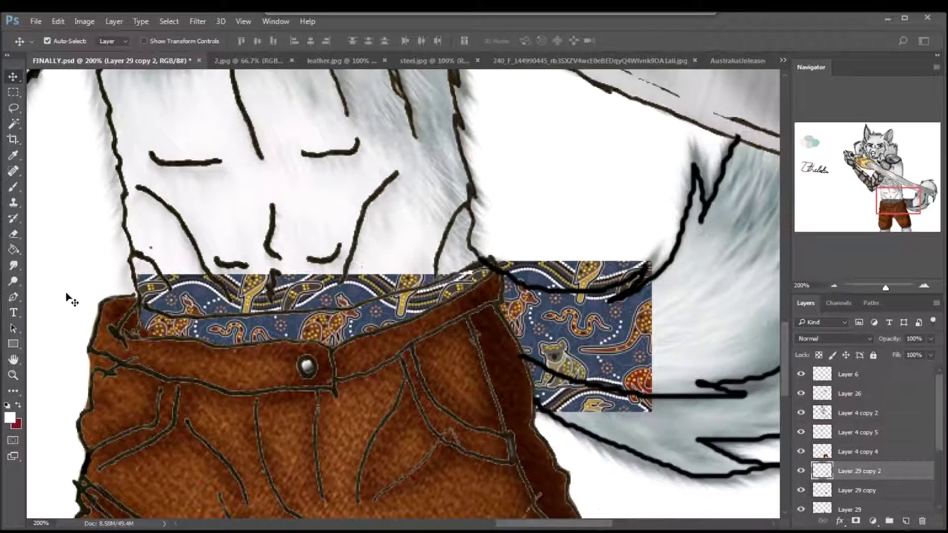
{"action": "left_click", "coordinate": [13, 233]}
{"action": "key", "text": "ctrl+e"}
{"action": "key", "text": "ctrl+e"}
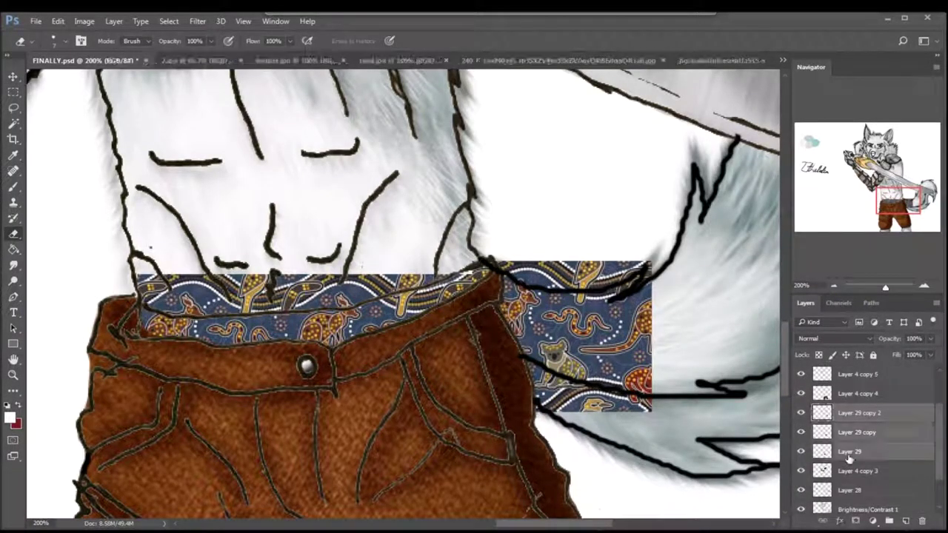
Step: Erase the fabric above the underwear's outline and beside the trousers over the tail, using a larger eraser for the leftovers
{"action": "mouse_move", "coordinate": [421, 284]}
{"action": "left_mouse_down"}
{"action": "mouse_move", "coordinate": [308, 311]}
{"action": "mouse_move", "coordinate": [202, 312]}
{"action": "left_mouse_up"}
{"action": "left_click_drag", "start_coordinate": [489, 263], "coordinate": [507, 318]}
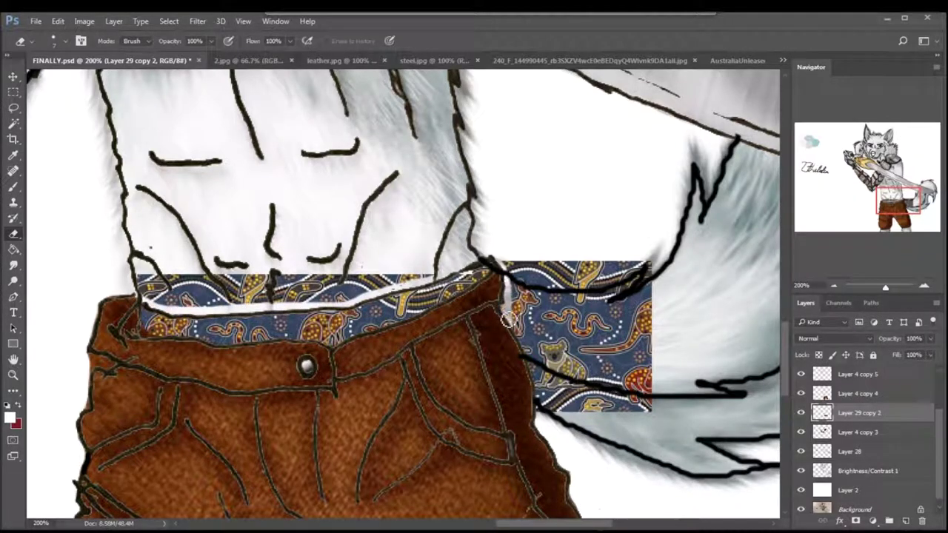
{"action": "left_click", "coordinate": [62, 41]}
{"action": "left_click_drag", "start_coordinate": [71, 81], "coordinate": [84, 81]}
{"action": "mouse_move", "coordinate": [139, 302]}
{"action": "left_mouse_down"}
{"action": "mouse_move", "coordinate": [363, 297]}
{"action": "mouse_move", "coordinate": [434, 281]}
{"action": "left_mouse_up"}
{"action": "mouse_move", "coordinate": [510, 233]}
{"action": "left_mouse_down"}
{"action": "mouse_move", "coordinate": [541, 326]}
{"action": "mouse_move", "coordinate": [607, 311]}
{"action": "mouse_move", "coordinate": [555, 266]}
{"action": "left_mouse_up"}
Step: Hide the full line art and erase a furry upper edge into the fabric on Layer 29 copy 2, using the fur's outline as a selection
{"action": "left_click", "coordinate": [13, 187]}
{"action": "left_click_drag", "start_coordinate": [854, 442], "coordinate": [846, 406]}
{"action": "left_click", "coordinate": [824, 408]}
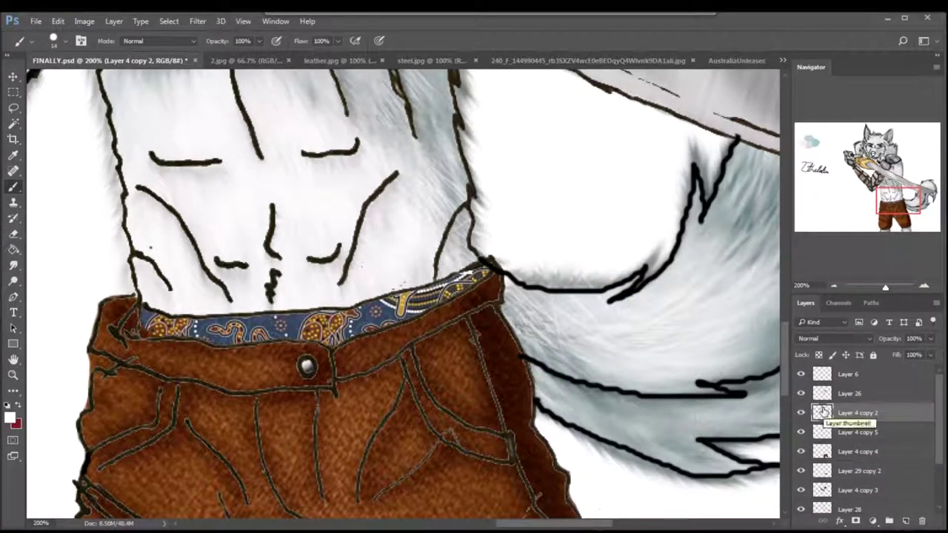
{"action": "left_click", "coordinate": [801, 414]}
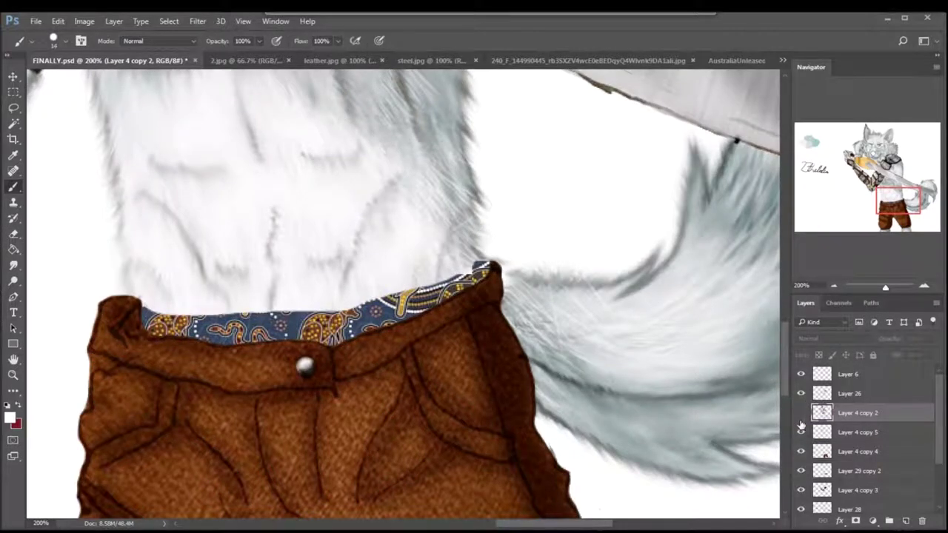
{"action": "left_click", "coordinate": [821, 490], "text": "ctrl"}
{"action": "key", "text": "e"}
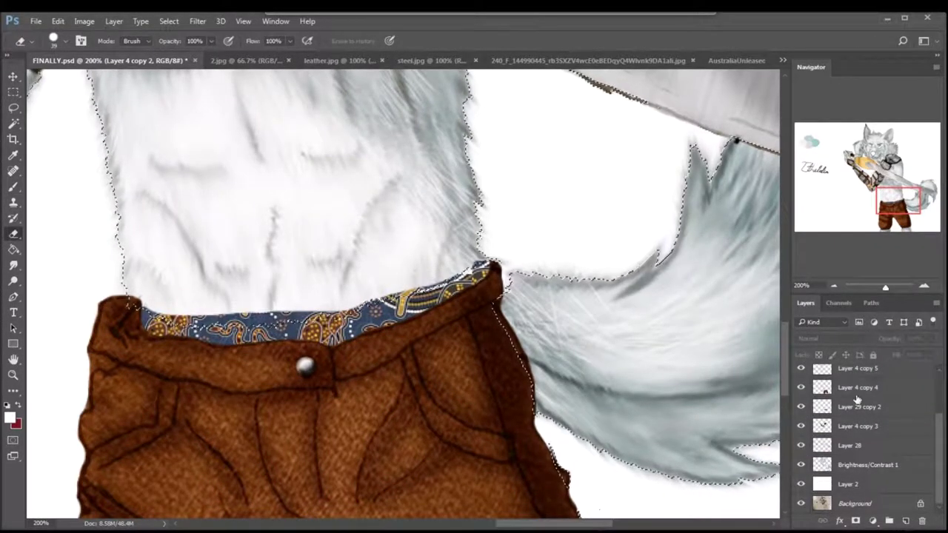
{"action": "left_click", "coordinate": [840, 472]}
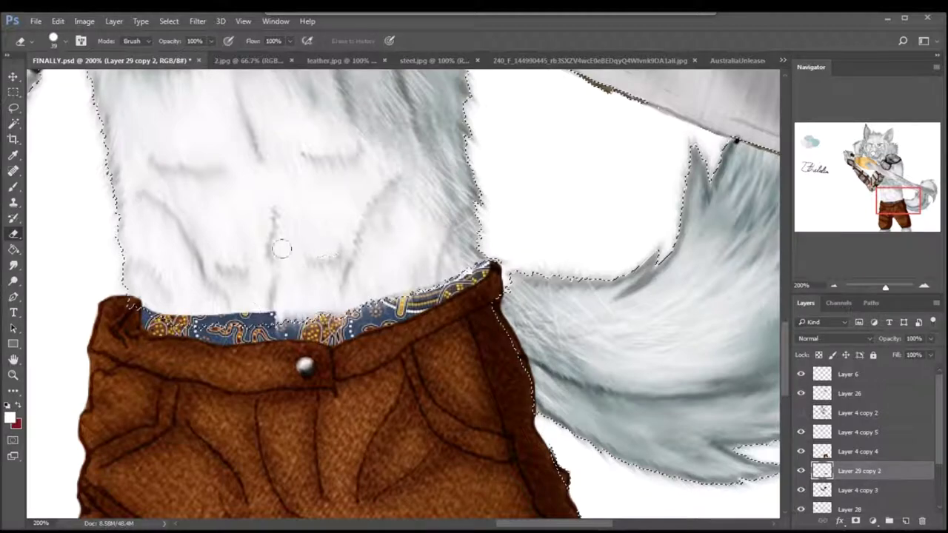
{"action": "key", "text": "l"}
{"action": "key", "text": "ctrl+d"}
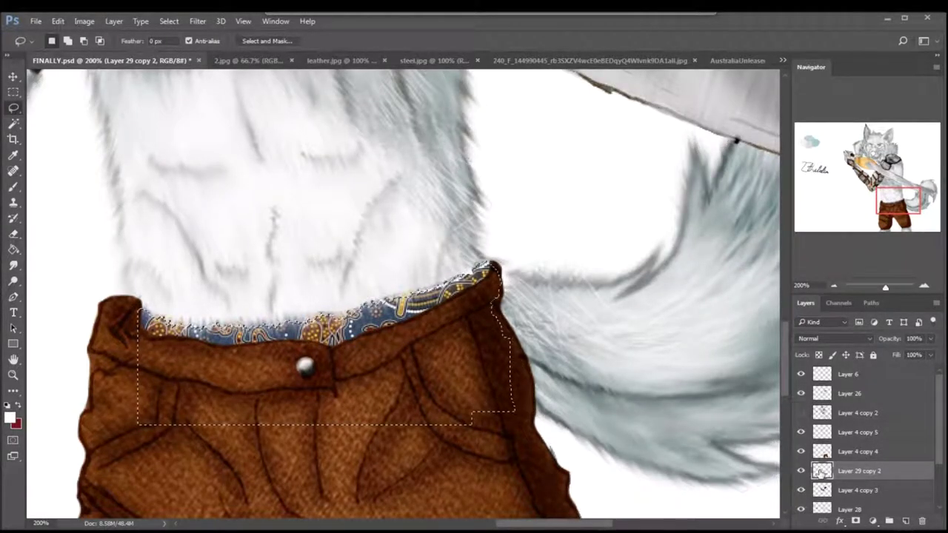
Step: On a new layer, paint short black fold strokes across the selected fabric with a 6 px brush
{"action": "key", "text": "b"}
{"action": "key", "text": "d"}
{"action": "left_click", "coordinate": [53, 41]}
{"action": "key", "text": "Return"}
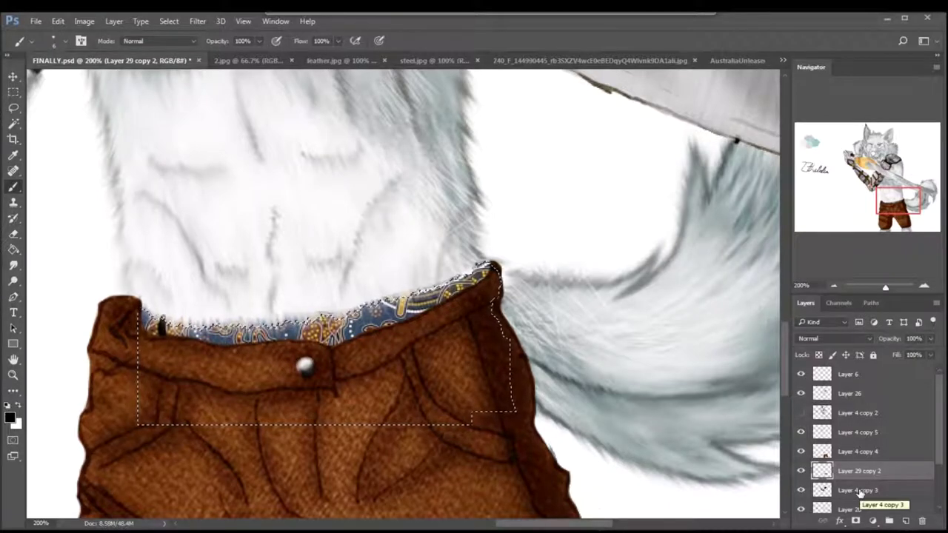
{"action": "left_click", "coordinate": [905, 521]}
{"action": "left_click", "coordinate": [189, 330]}
{"action": "left_click", "coordinate": [228, 334]}
{"action": "left_click", "coordinate": [257, 329]}
{"action": "left_click", "coordinate": [287, 325]}
{"action": "left_click", "coordinate": [370, 314]}
{"action": "left_click", "coordinate": [392, 305]}
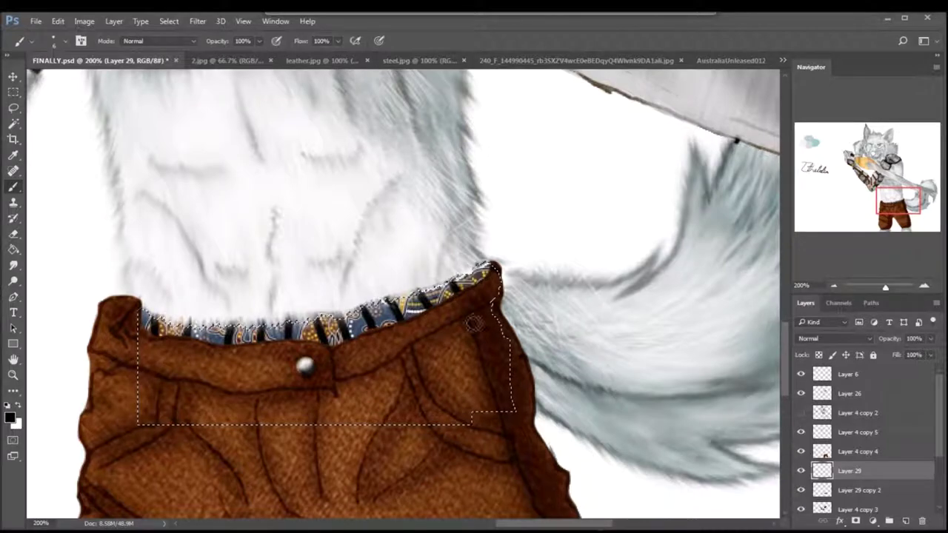
Step: Soften the black fold strokes with a Gaussian Blur, blend them into the fabric and drop the selection
{"action": "left_click", "coordinate": [197, 21]}
{"action": "left_click", "coordinate": [393, 251]}
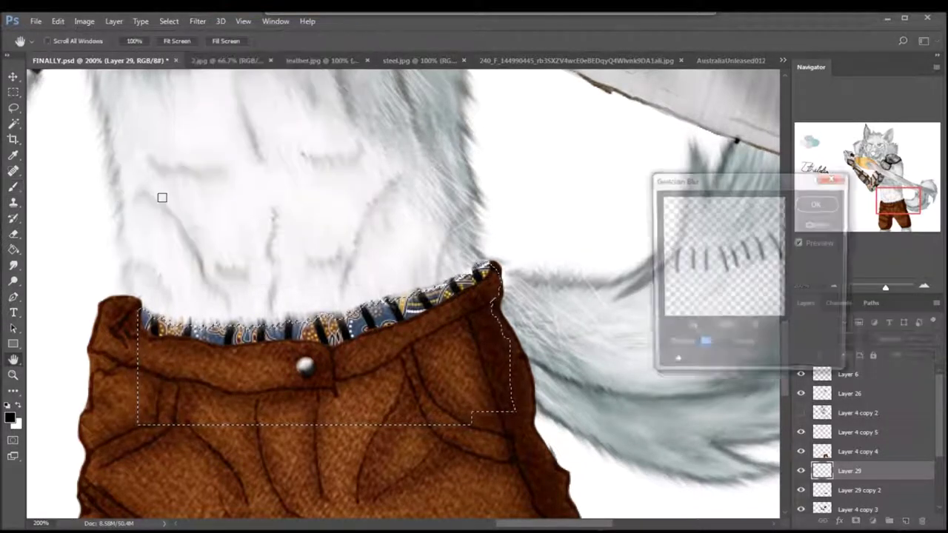
{"action": "key", "text": "Return"}
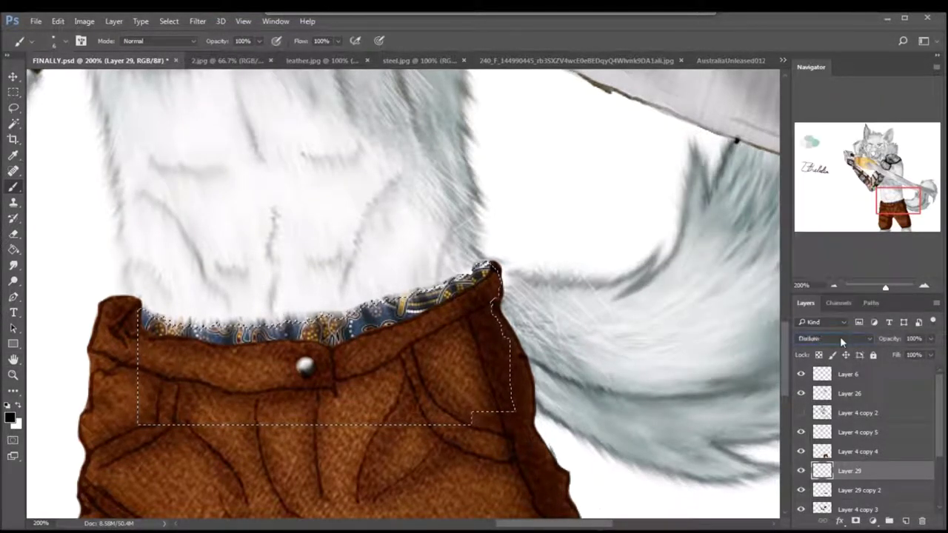
{"action": "left_click", "coordinate": [13, 108]}
{"action": "left_click", "coordinate": [94, 154]}
Step: Load the fur's outline as a selection and erase along the upper edge of the merged fabric on Layer 29
{"action": "scroll", "coordinate": [859, 444], "scroll_direction": "down", "scroll_amount": 2}
{"action": "left_click", "coordinate": [822, 407], "text": "ctrl"}
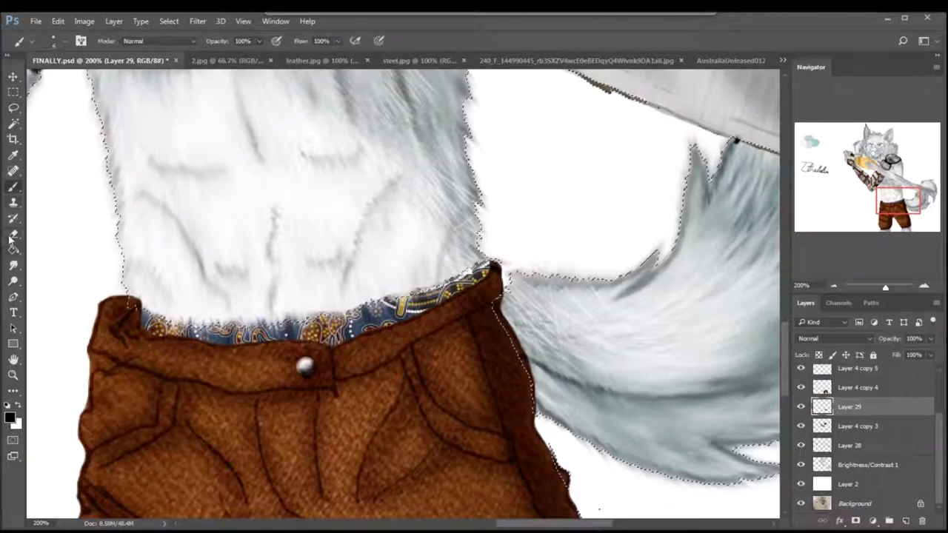
{"action": "key", "text": "e"}
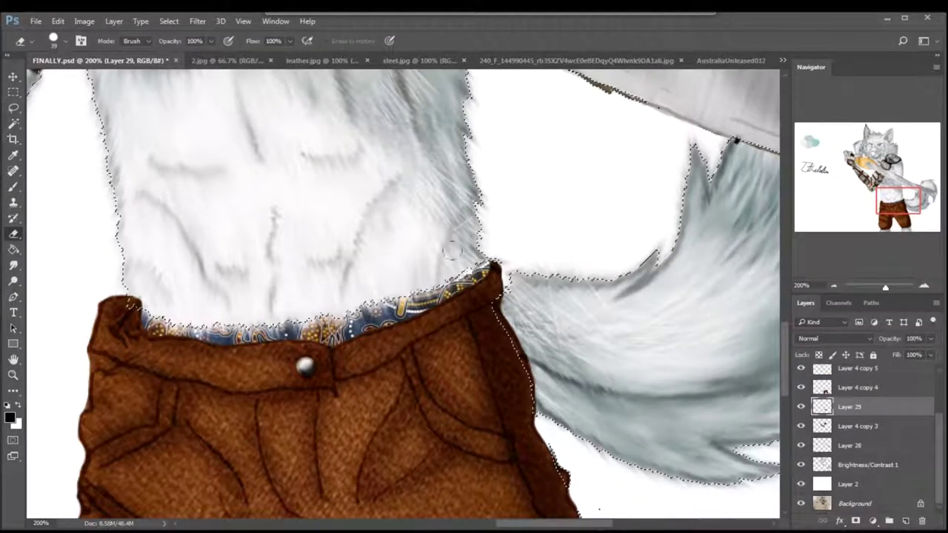
{"action": "key", "text": "l"}
{"action": "left_click", "coordinate": [89, 166]}
{"action": "left_click", "coordinate": [835, 286]}
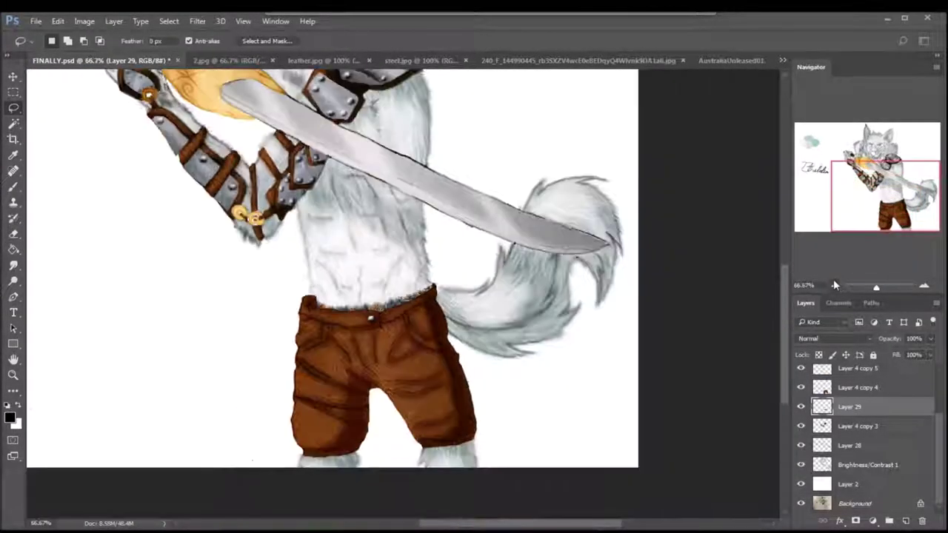
Step: Erase the hip corner of the trousers on Layer 4 copy 4 within the fur's outline so fur overlaps the waistband
{"action": "scroll", "coordinate": [474, 296], "scroll_direction": "up", "scroll_amount": 3}
{"action": "left_click", "coordinate": [822, 389], "text": "ctrl"}
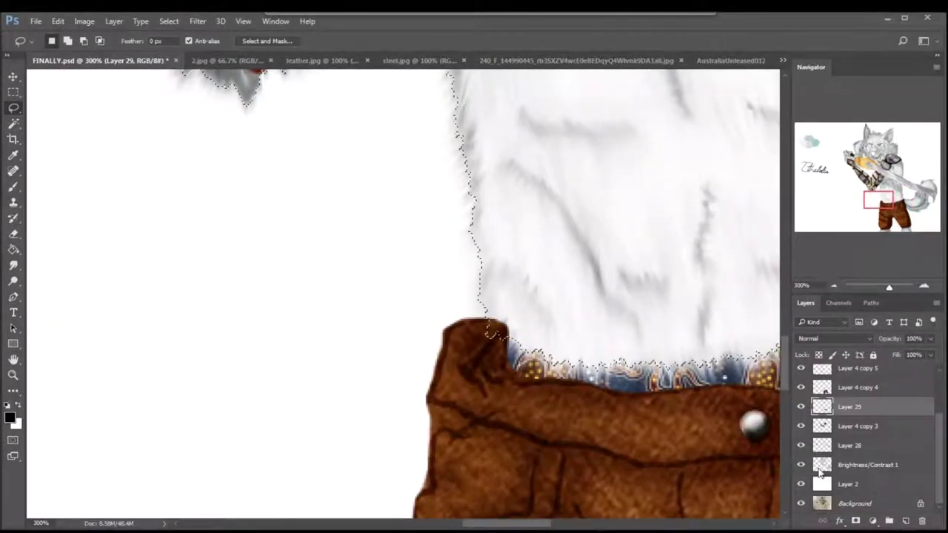
{"action": "left_click", "coordinate": [823, 389]}
{"action": "key", "text": "e"}
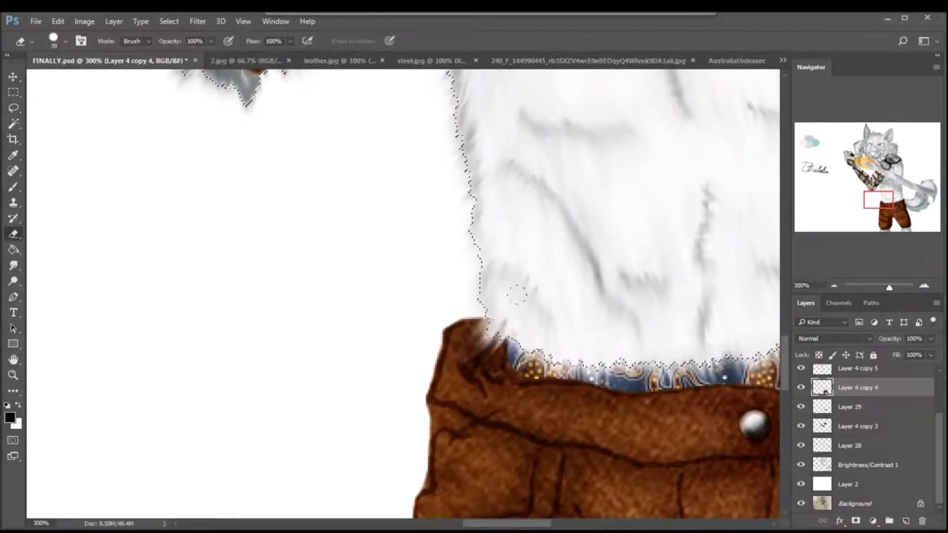
{"action": "key", "text": "l"}
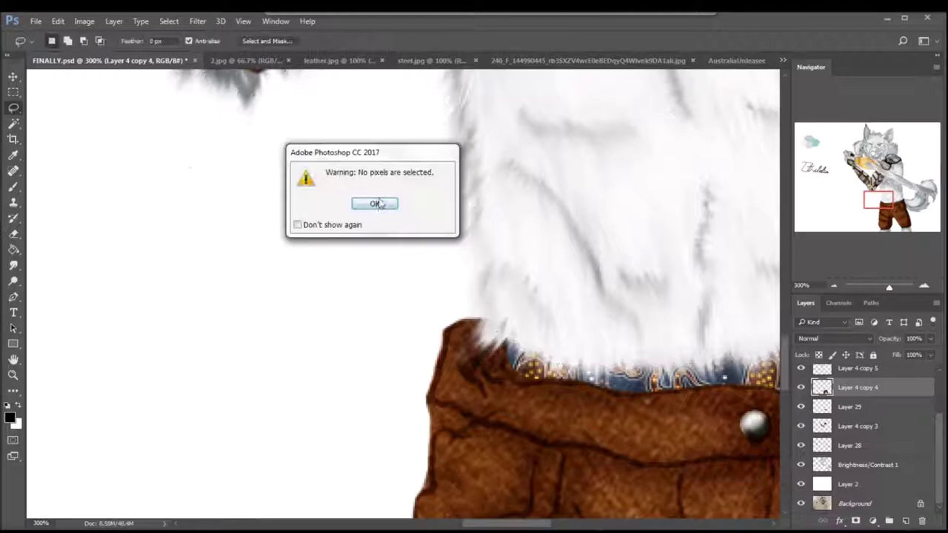
{"action": "key", "text": "Return"}
{"action": "left_click", "coordinate": [835, 285]}
{"action": "left_click", "coordinate": [834, 286]}
{"action": "left_click", "coordinate": [835, 286]}
{"action": "left_click", "coordinate": [835, 286]}
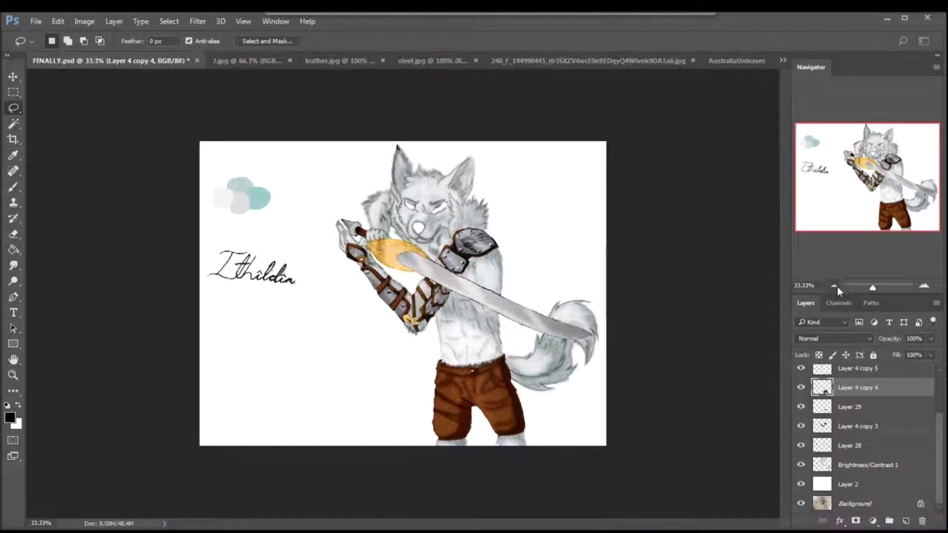
Step: Paint a black claw on the fingertip beside the sword's pommel with a 6 px brush on Layer 4 copy 4
{"action": "left_click", "coordinate": [924, 286]}
{"action": "left_click", "coordinate": [924, 286]}
{"action": "left_click", "coordinate": [924, 285]}
{"action": "left_click", "coordinate": [924, 285]}
{"action": "left_click", "coordinate": [924, 285]}
{"action": "left_click", "coordinate": [924, 285]}
{"action": "left_click_drag", "start_coordinate": [852, 178], "coordinate": [848, 154]}
{"action": "left_click", "coordinate": [800, 385]}
{"action": "scroll", "coordinate": [801, 399], "scroll_direction": "up", "scroll_amount": 3}
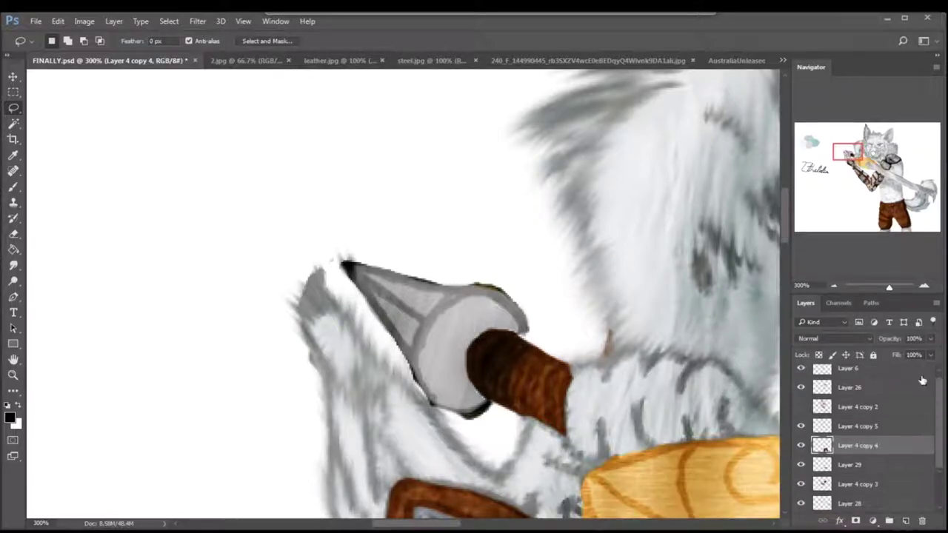
{"action": "key", "text": "b"}
{"action": "left_click_drag", "start_coordinate": [307, 320], "coordinate": [320, 275]}
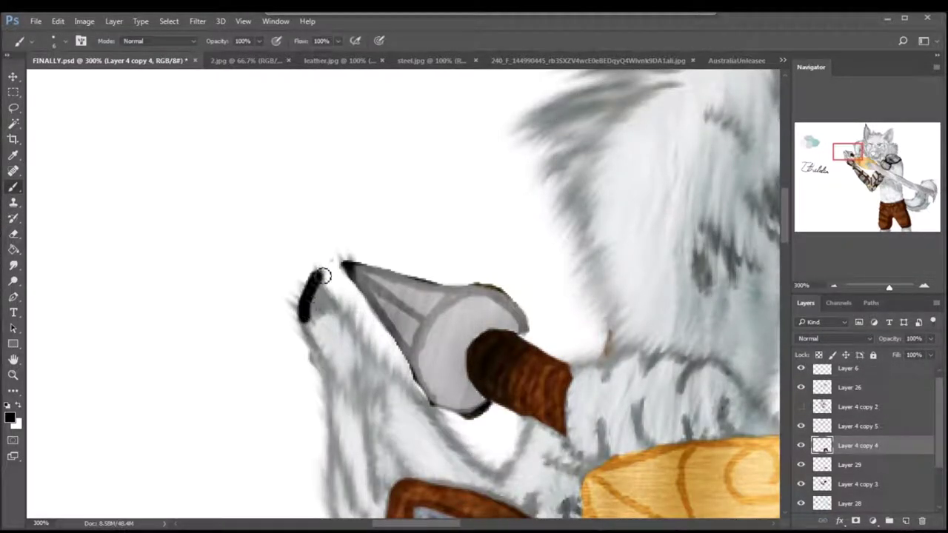
Step: Using the fur's outline as a selection, erase the claw's base into fur strands with a 5 px eraser and drop the selection
{"action": "scroll", "coordinate": [839, 422], "scroll_direction": "down", "scroll_amount": 3}
{"action": "left_click", "coordinate": [801, 425]}
{"action": "left_click", "coordinate": [800, 426]}
{"action": "left_click", "coordinate": [822, 426], "text": "ctrl"}
{"action": "key", "text": "e"}
{"action": "left_click", "coordinate": [53, 40]}
{"action": "left_click", "coordinate": [334, 311]}
{"action": "left_click_drag", "start_coordinate": [74, 80], "coordinate": [72, 80]}
{"action": "left_click", "coordinate": [53, 41]}
{"action": "left_click", "coordinate": [334, 311]}
{"action": "mouse_move", "coordinate": [304, 305]}
{"action": "left_mouse_down"}
{"action": "mouse_move", "coordinate": [327, 300]}
{"action": "mouse_move", "coordinate": [308, 326]}
{"action": "left_mouse_up"}
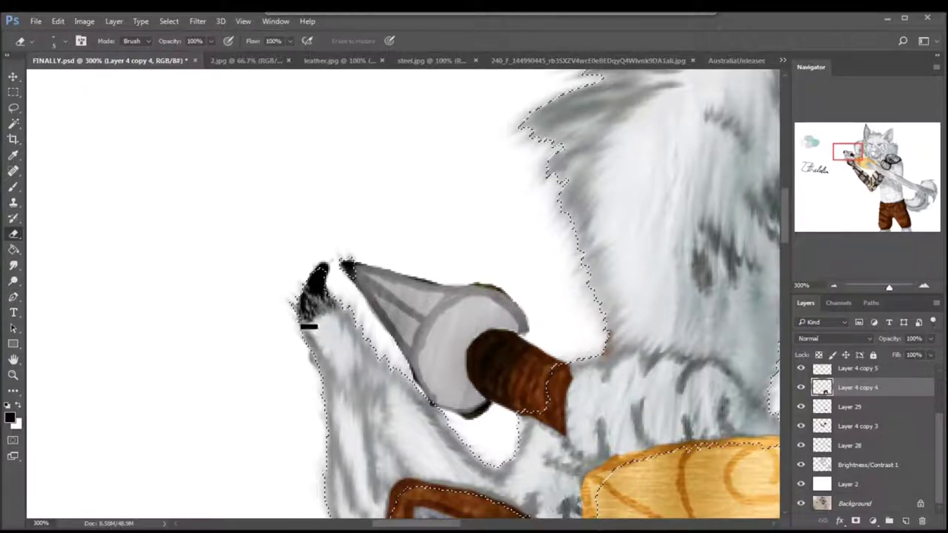
{"action": "key", "text": "ctrl+d"}
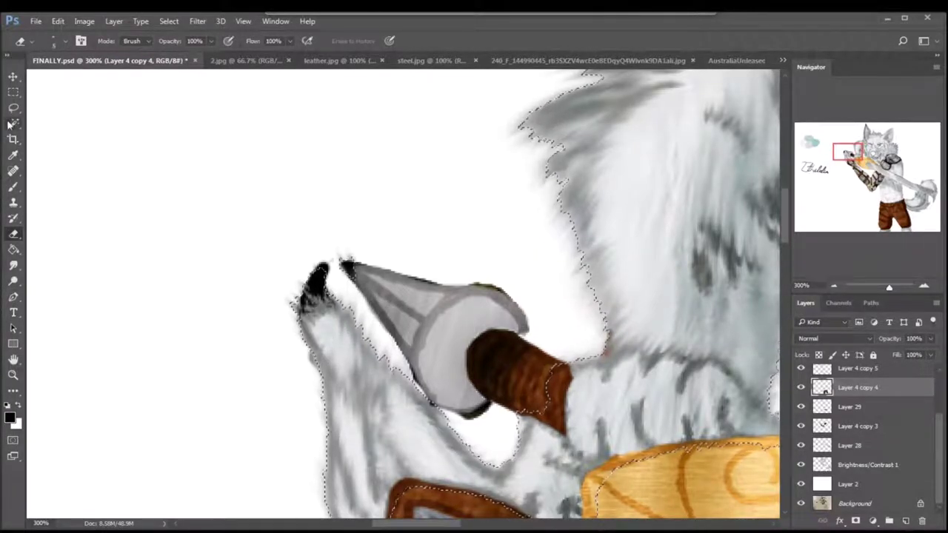
{"action": "key", "text": "l"}
Step: On Layer 4 copy 3, erase the stray dark red mark beside the wolf's eye with a 6 px eraser
{"action": "key", "text": "ctrl+1"}
{"action": "left_click_drag", "start_coordinate": [844, 154], "coordinate": [864, 155]}
{"action": "left_click", "coordinate": [808, 428]}
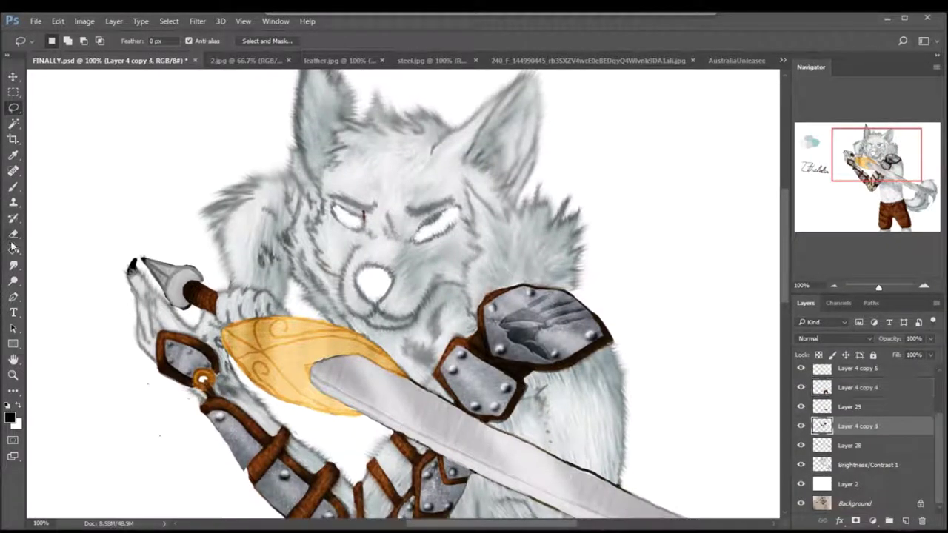
{"action": "key", "text": "e"}
{"action": "left_click", "coordinate": [66, 42]}
{"action": "key", "text": "Return"}
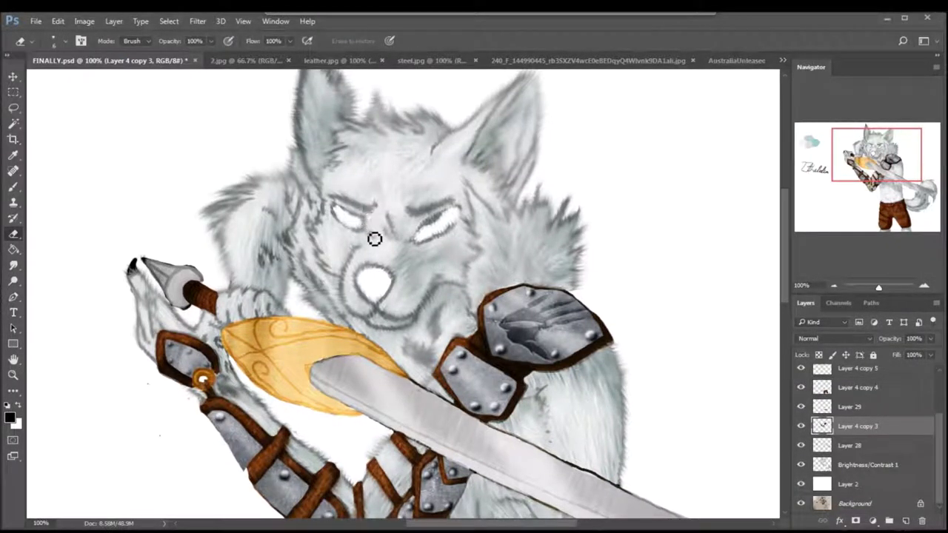
Step: Soften the armour and trouser edges on Layer 4 copy 3 and Layer 4 copy 4 with a 55 px Blur tool at 50% strength
{"action": "right_click", "coordinate": [13, 265]}
{"action": "left_click", "coordinate": [51, 265]}
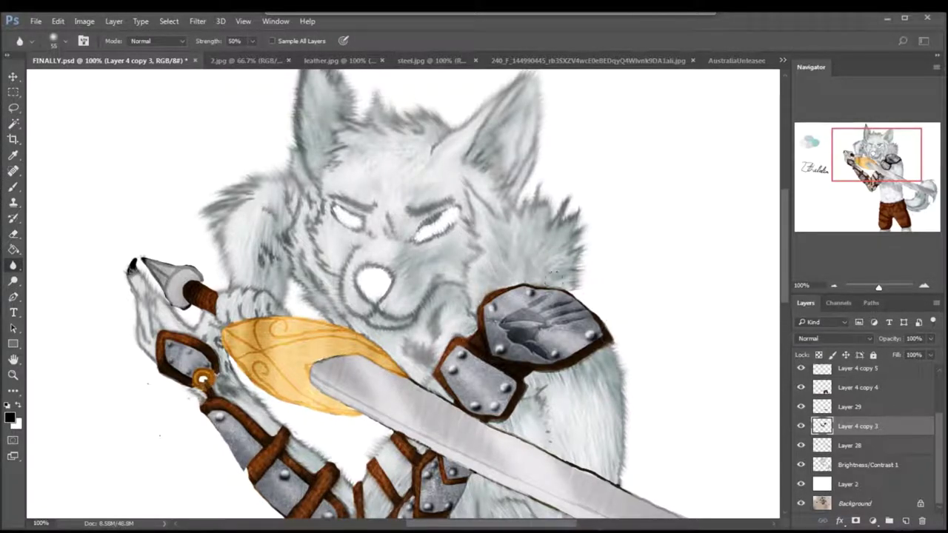
{"action": "scroll", "coordinate": [397, 474], "scroll_direction": "down", "scroll_amount": 3}
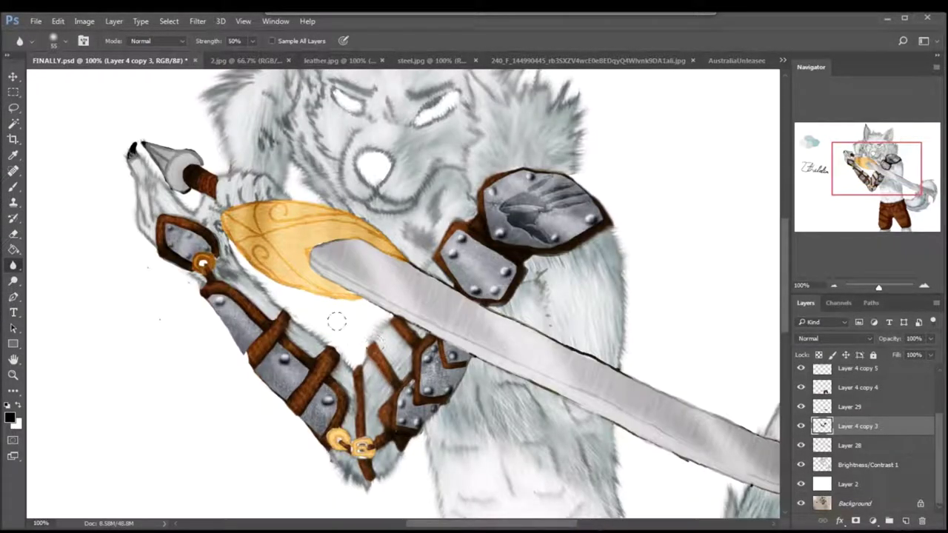
{"action": "scroll", "coordinate": [403, 296], "scroll_direction": "down", "scroll_amount": 8}
{"action": "key", "text": "alt+bracketright"}
{"action": "key", "text": "alt+bracketright"}
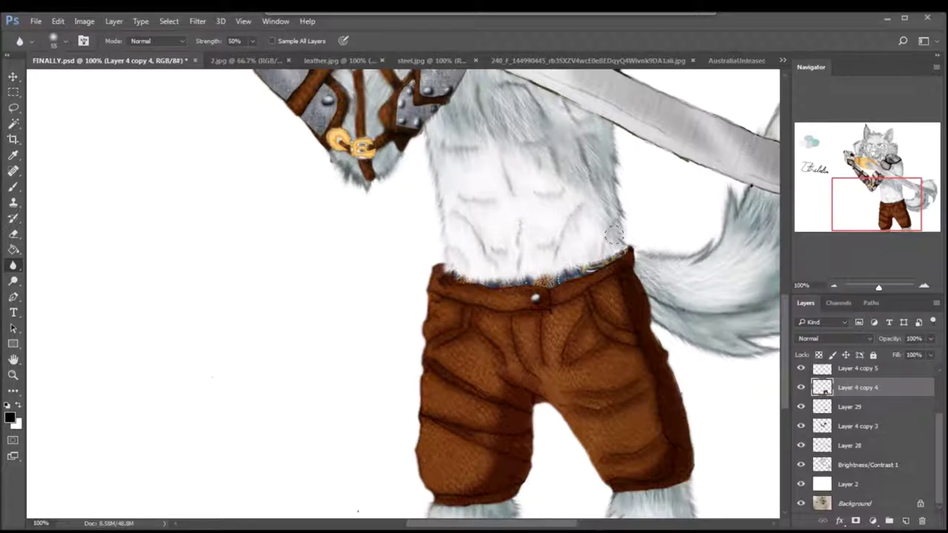
Step: Soften the remaining hard edges on Layer 28, Layer 4 copy 5 and Layer 26 with the 55 px Blur tool
{"action": "scroll", "coordinate": [585, 261], "scroll_direction": "up", "scroll_amount": 5}
{"action": "key", "text": "alt+bracketleft"}
{"action": "key", "text": "alt+bracketleft"}
{"action": "key", "text": "alt+bracketleft"}
{"action": "scroll", "coordinate": [533, 231], "scroll_direction": "down", "scroll_amount": 1}
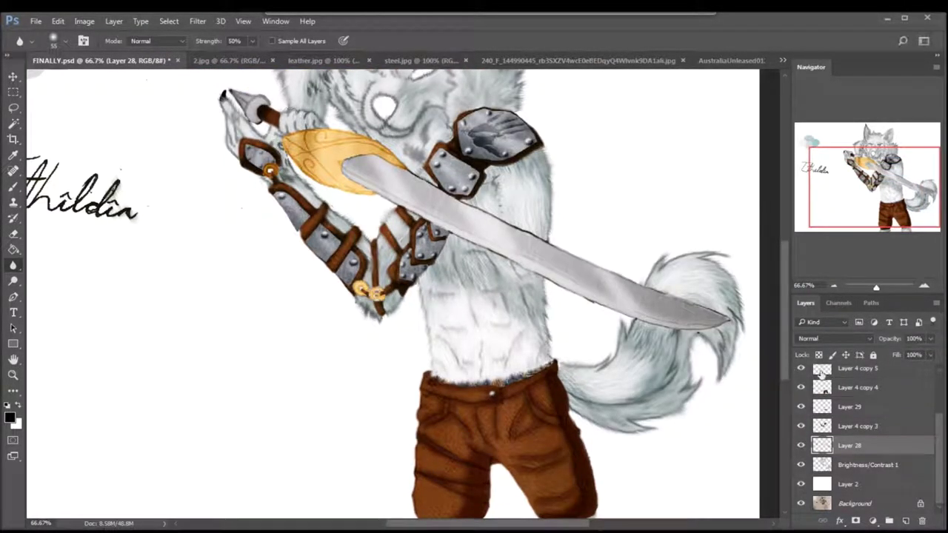
{"action": "scroll", "coordinate": [942, 450], "scroll_direction": "up", "scroll_amount": 2}
{"action": "left_click", "coordinate": [844, 416]}
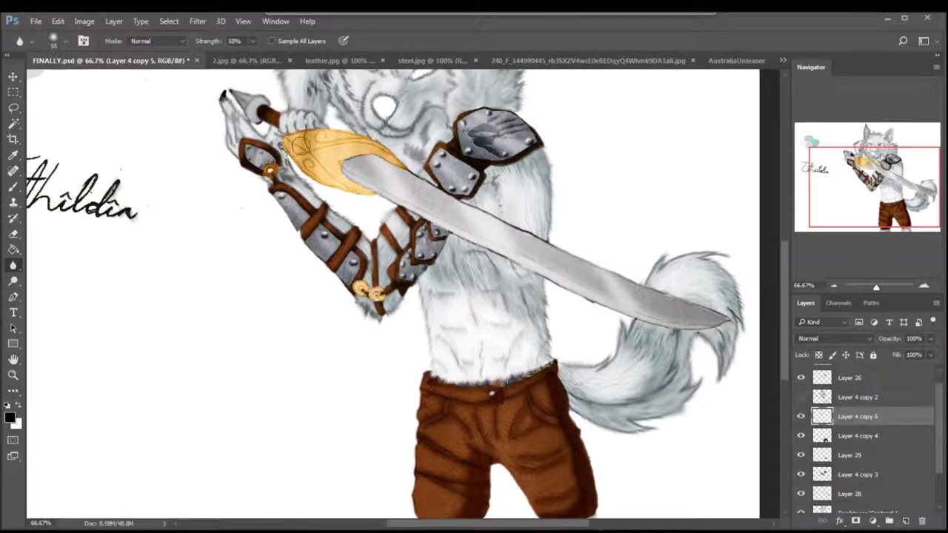
{"action": "left_click", "coordinate": [829, 379]}
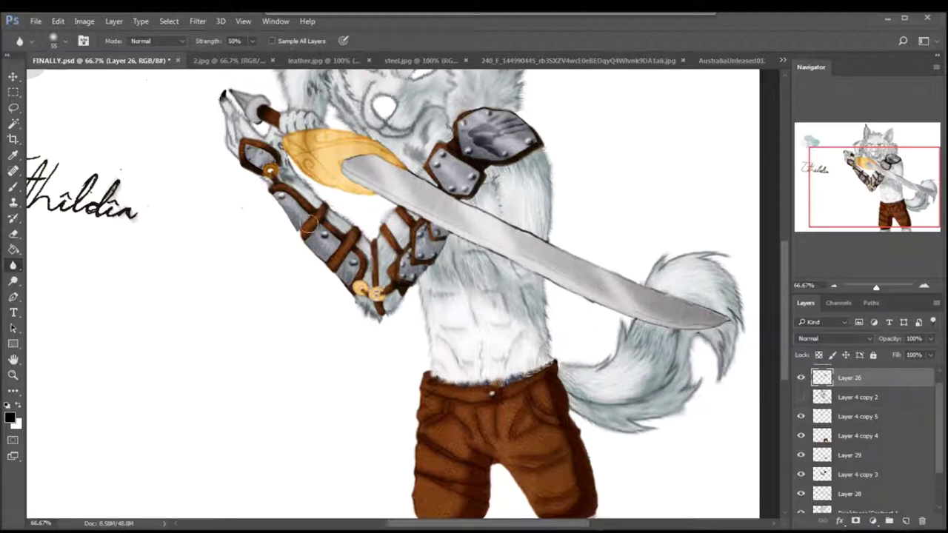
{"action": "scroll", "coordinate": [309, 224], "scroll_direction": "up", "scroll_amount": 3}
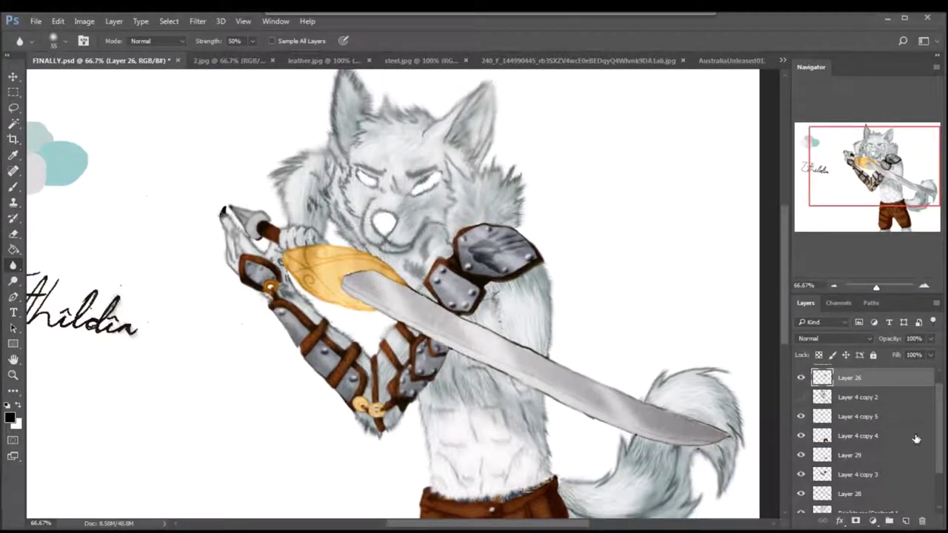
Step: Show the black outline layer, Layer 4 copy 2, and add a new layer above it for the eyes
{"action": "scroll", "coordinate": [916, 440], "scroll_direction": "up", "scroll_amount": 1}
{"action": "left_click", "coordinate": [800, 414]}
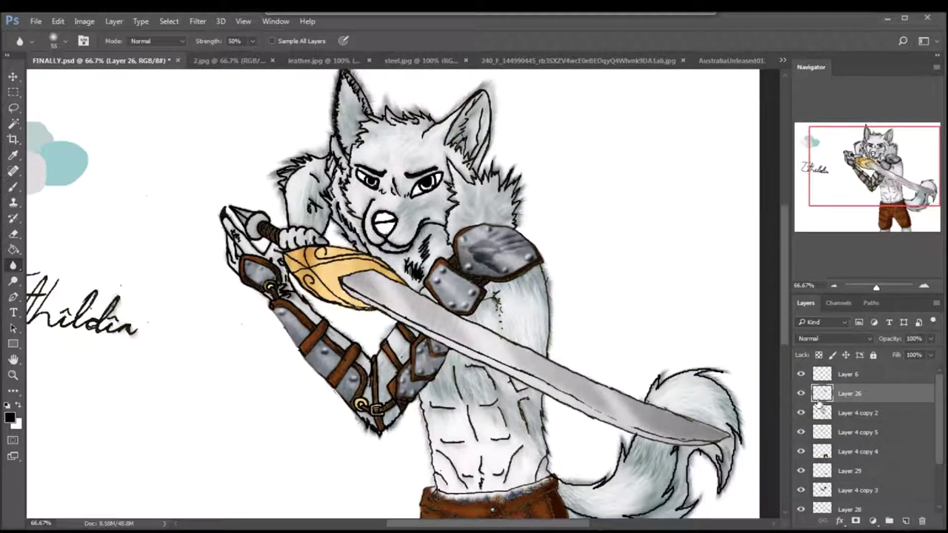
{"action": "left_click", "coordinate": [822, 413]}
{"action": "left_click", "coordinate": [904, 521]}
Step: Set the foreground and background colours to two different shades of orange
{"action": "left_click", "coordinate": [9, 417]}
{"action": "left_click", "coordinate": [460, 141]}
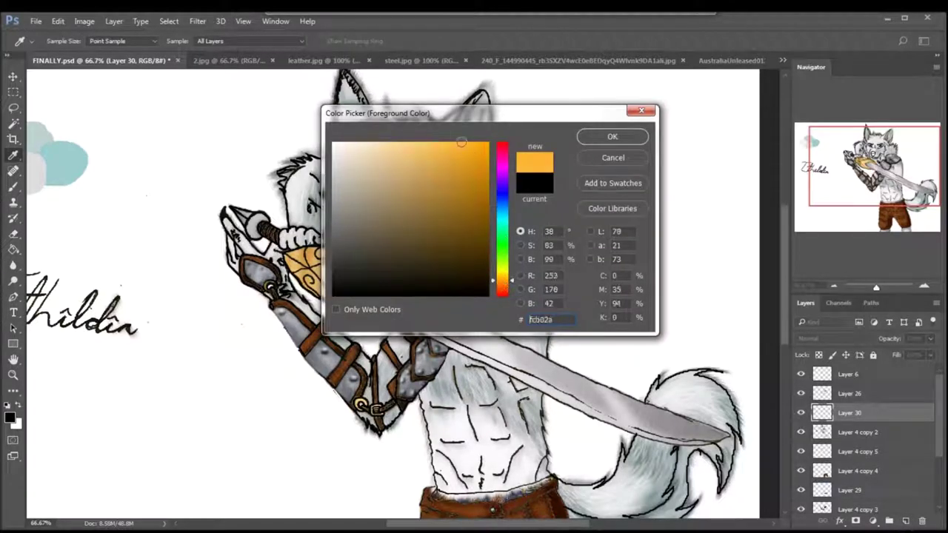
{"action": "key", "text": "Return"}
{"action": "key", "text": "x"}
{"action": "left_click", "coordinate": [9, 417]}
{"action": "left_click", "coordinate": [502, 280]}
{"action": "left_click", "coordinate": [449, 145]}
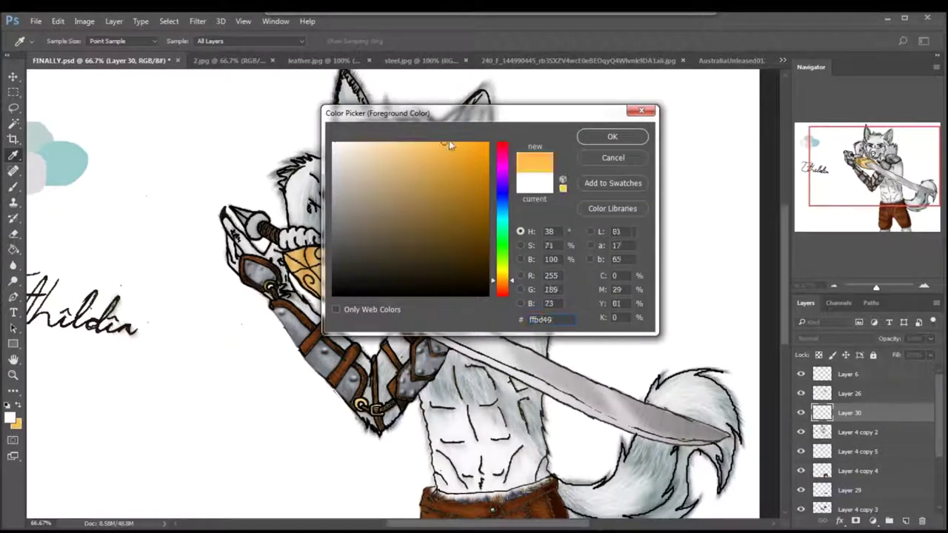
{"action": "left_click", "coordinate": [612, 137]}
Step: Move Layer 30 below Layer 4 copy 2 and paint yellow-orange irises in both of the wolf's eyes
{"action": "scroll", "coordinate": [538, 182], "scroll_direction": "up", "scroll_amount": 3}
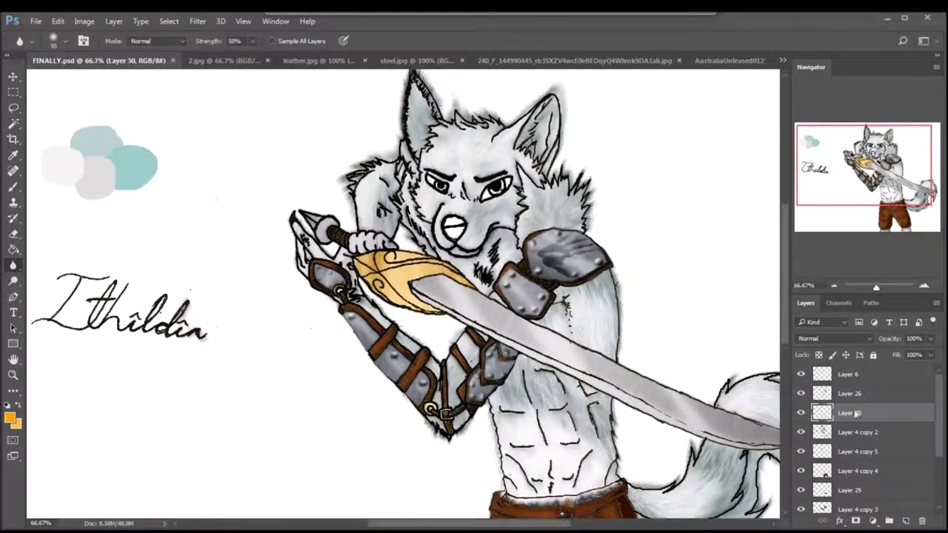
{"action": "key", "text": "ctrl+bracketleft"}
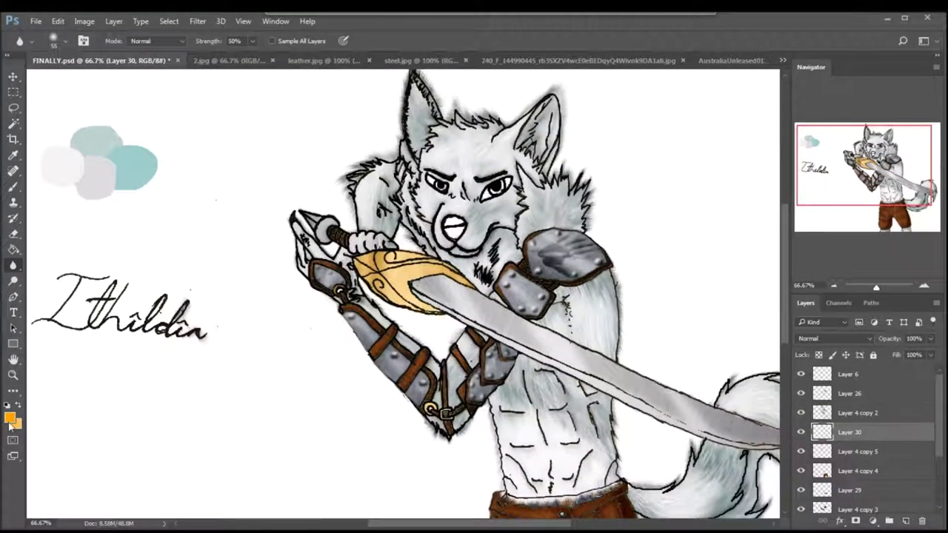
{"action": "scroll", "coordinate": [453, 230], "scroll_direction": "up", "scroll_amount": 5}
{"action": "key", "text": "b"}
{"action": "left_click_drag", "start_coordinate": [517, 259], "coordinate": [528, 274]}
{"action": "left_click_drag", "start_coordinate": [568, 220], "coordinate": [573, 245]}
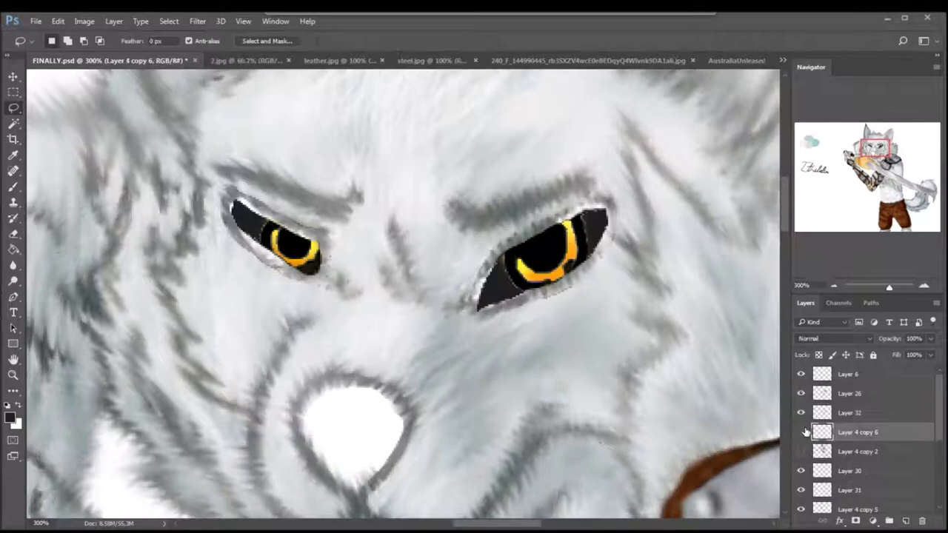
Step: Erase the black outline covering both irises on Layer 4 copy 6 with a 6 px eraser
{"action": "key", "text": "e"}
{"action": "left_click_drag", "start_coordinate": [548, 289], "coordinate": [518, 260]}
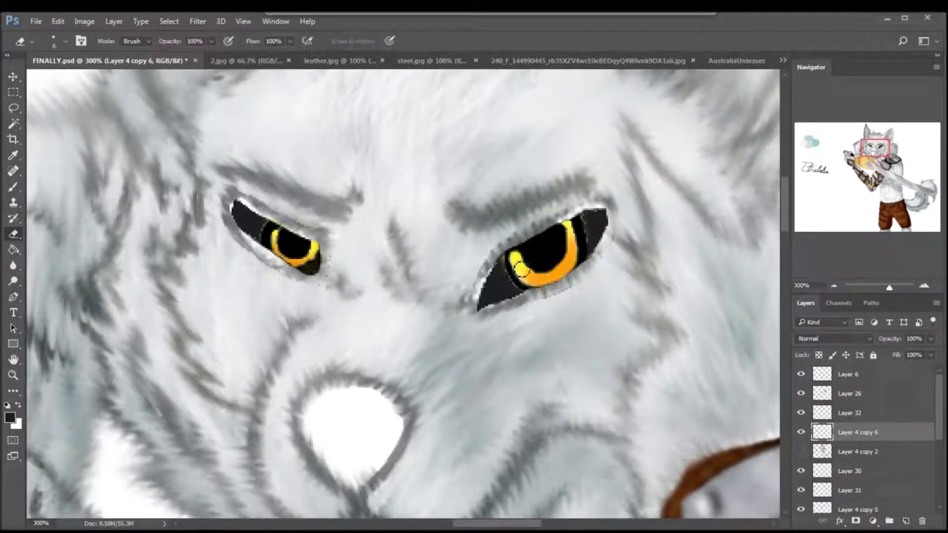
{"action": "left_click_drag", "start_coordinate": [311, 252], "coordinate": [277, 256]}
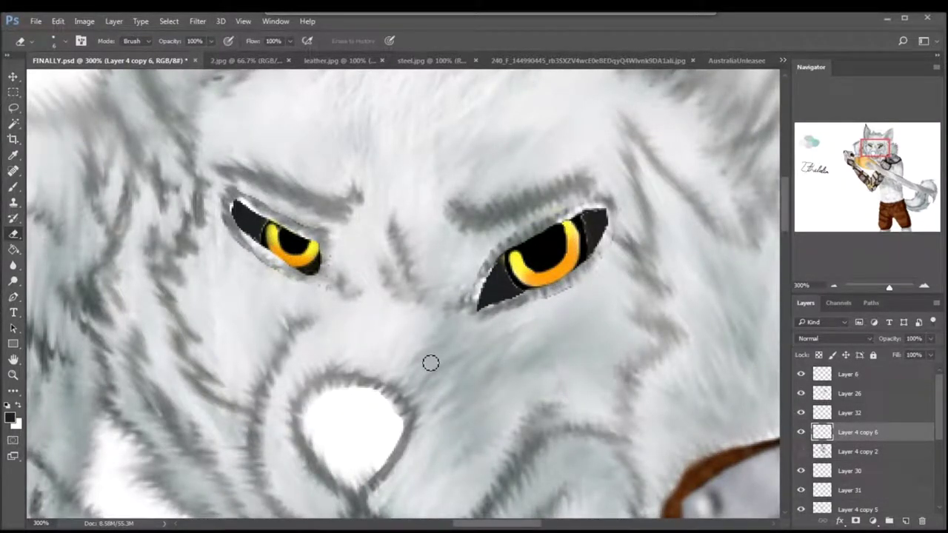
Step: Add a new layer above Layer 4 copy 6 and paint a white highlight on each pupil with a 6 px brush
{"action": "key", "text": "b"}
{"action": "left_click", "coordinate": [904, 522]}
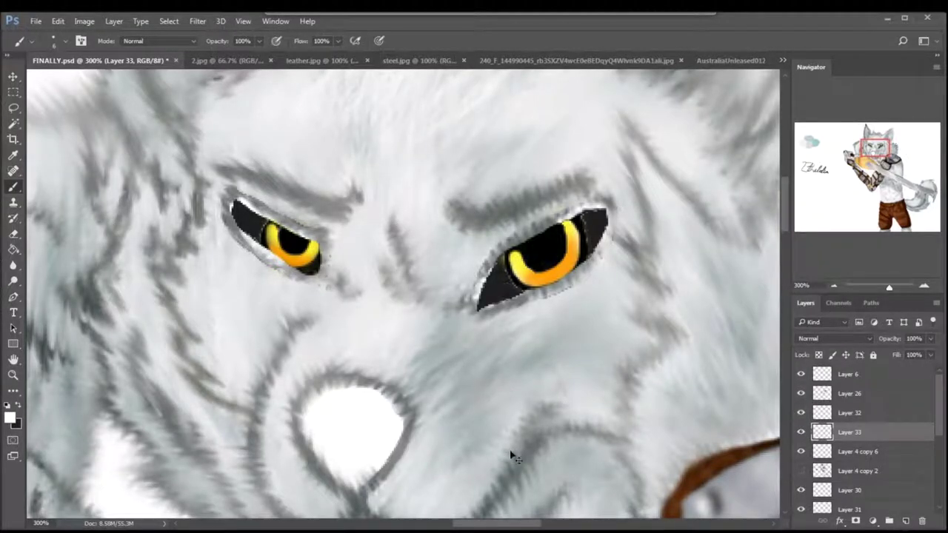
{"action": "key", "text": "Delete"}
{"action": "left_click", "coordinate": [844, 413]}
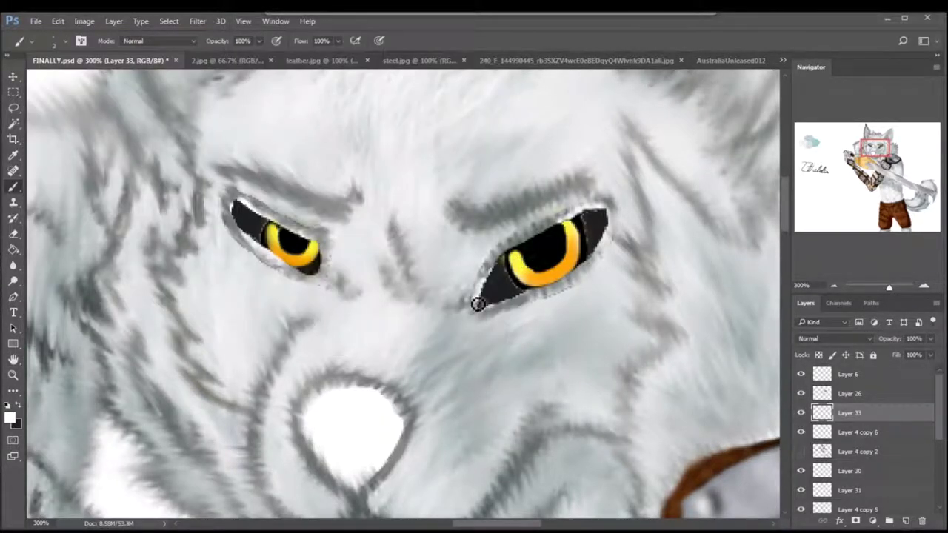
{"action": "left_click", "coordinate": [912, 432]}
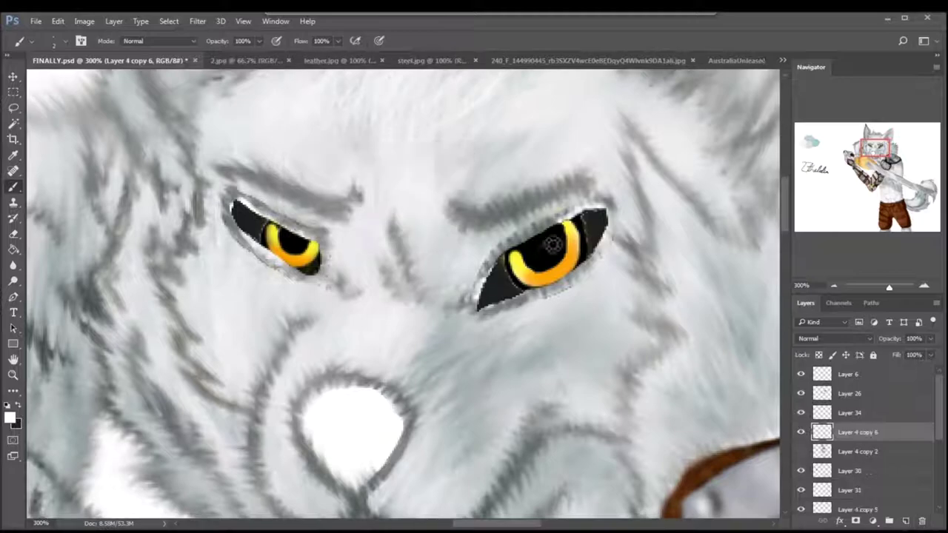
{"action": "left_click", "coordinate": [823, 376]}
{"action": "left_click", "coordinate": [824, 415]}
{"action": "left_click", "coordinate": [57, 43]}
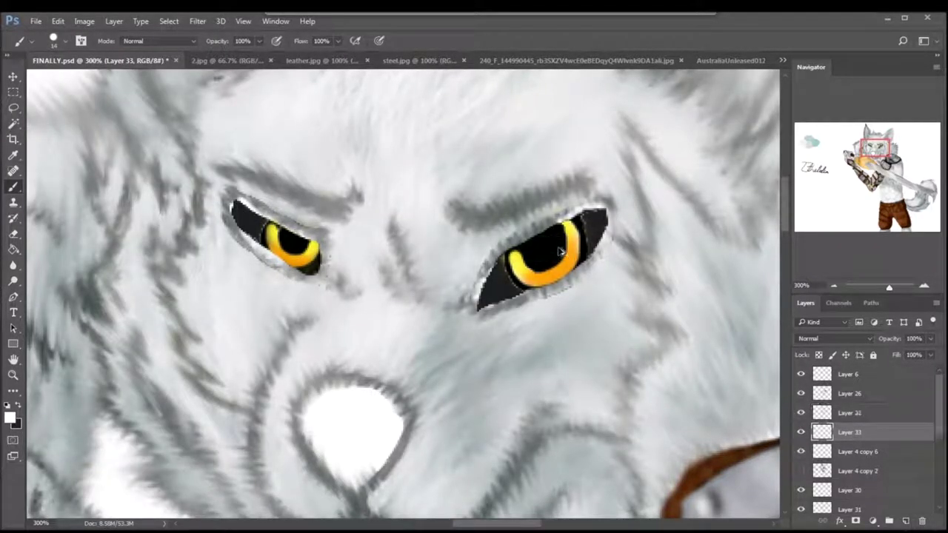
{"action": "key", "text": "["}
{"action": "left_click", "coordinate": [523, 255]}
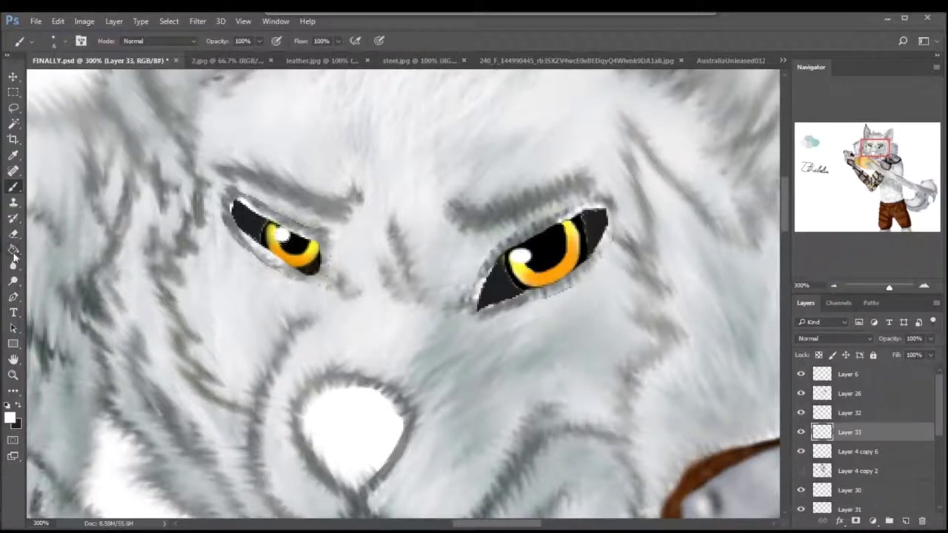
Step: Smudge the white highlights across both pupils at 50% strength and soften them with the Blur tool
{"action": "left_click", "coordinate": [13, 265]}
{"action": "left_click", "coordinate": [55, 287]}
{"action": "left_click_drag", "start_coordinate": [523, 256], "coordinate": [551, 248]}
{"action": "left_click_drag", "start_coordinate": [281, 237], "coordinate": [304, 243]}
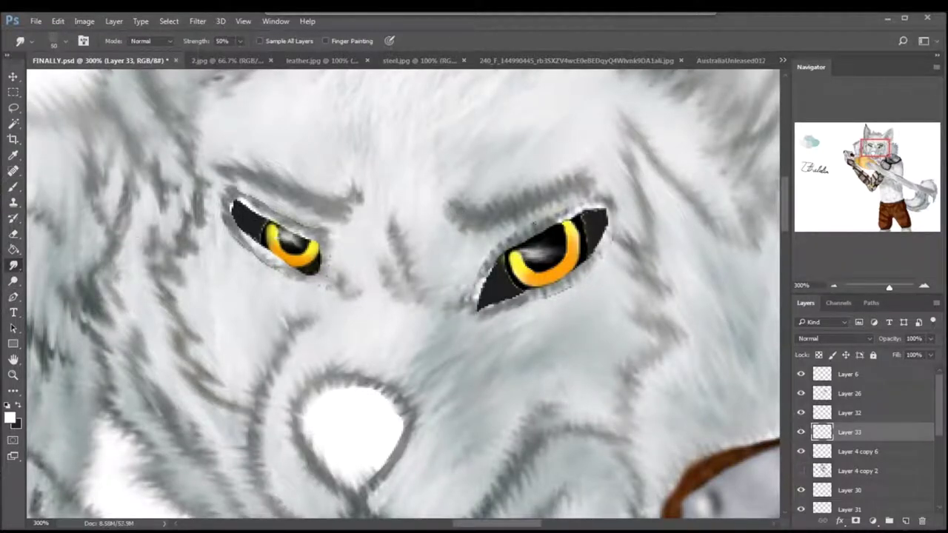
{"action": "key", "text": "shift+r"}
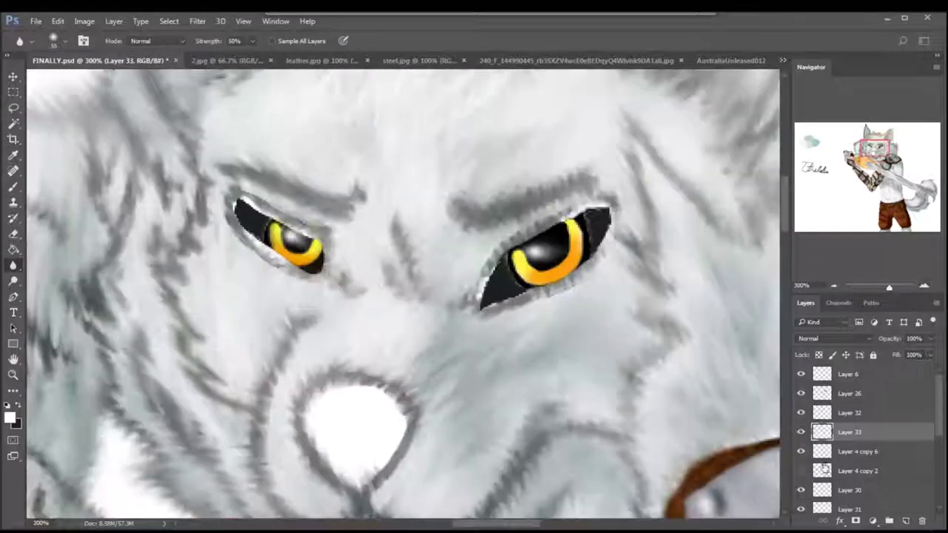
Step: Load Layer 31's contents as a selection, add a new layer above it and shade the eye corners black with a 6 px brush
{"action": "scroll", "coordinate": [823, 466], "scroll_direction": "down", "scroll_amount": 2}
{"action": "left_click", "coordinate": [850, 465]}
{"action": "left_click", "coordinate": [822, 464], "text": "ctrl"}
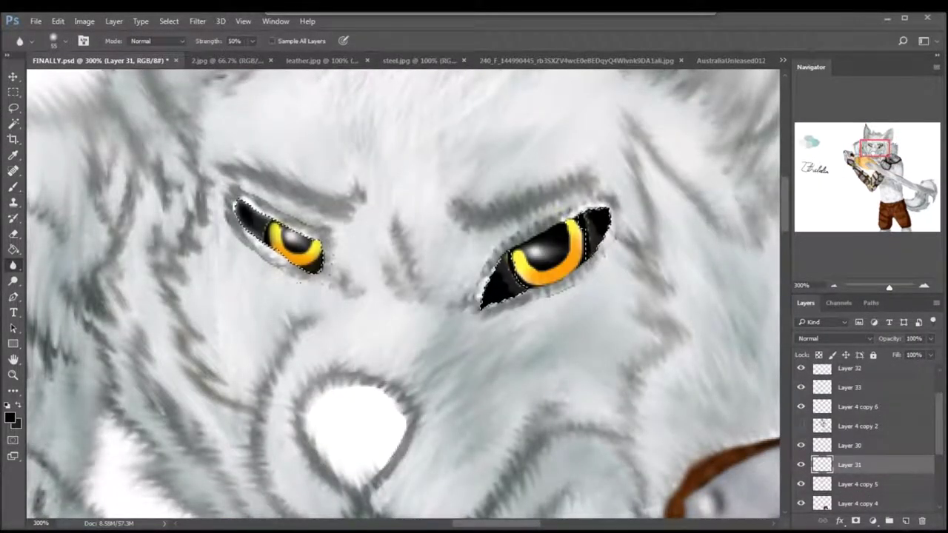
{"action": "key", "text": "ctrl+d"}
{"action": "left_click", "coordinate": [822, 464], "text": "ctrl"}
{"action": "left_click", "coordinate": [905, 520]}
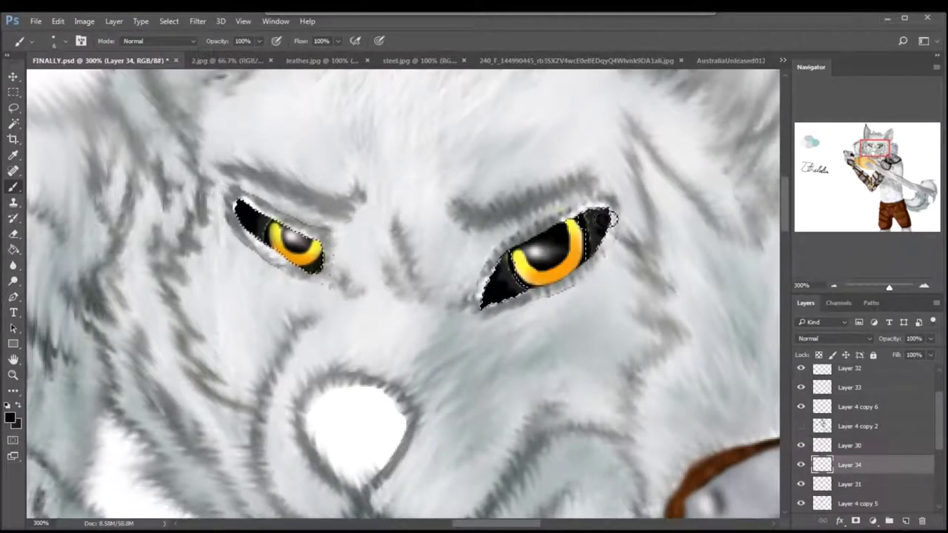
Step: Drop the selection, merge the corner shading with Layer 31 and blur the eye edges there and on Layer 4 copy 6
{"action": "key", "text": "ctrl+d"}
{"action": "left_click", "coordinate": [850, 486], "text": "ctrl"}
{"action": "key", "text": "ctrl+e"}
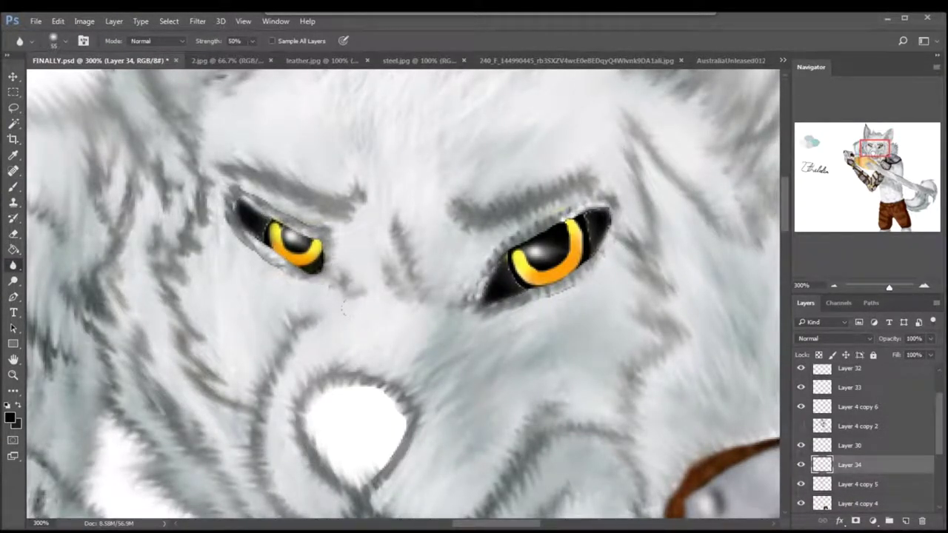
{"action": "left_click", "coordinate": [855, 406]}
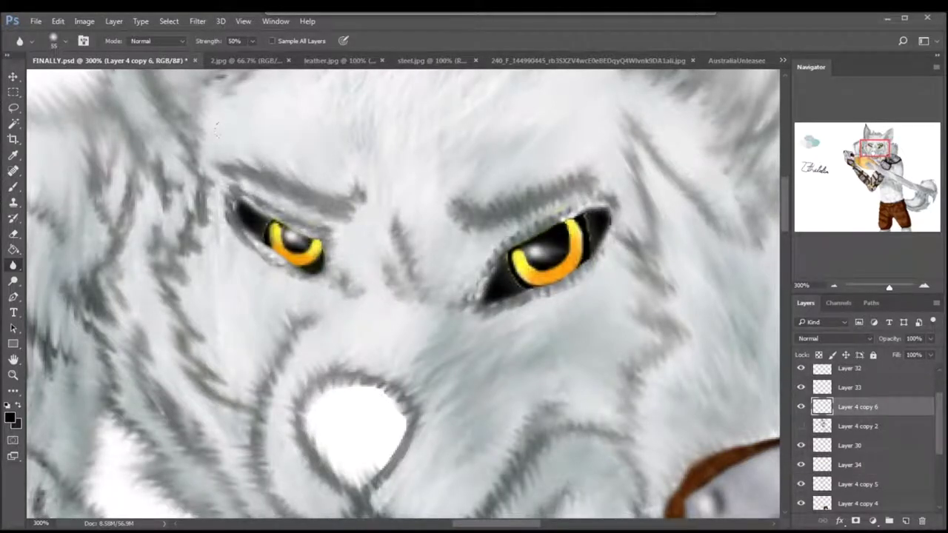
Step: Toggle layer visibility to locate the fur layer and hide Brightness/Contrast 1 so the eyes stand alone
{"action": "scroll", "coordinate": [802, 385], "scroll_direction": "up", "scroll_amount": 1}
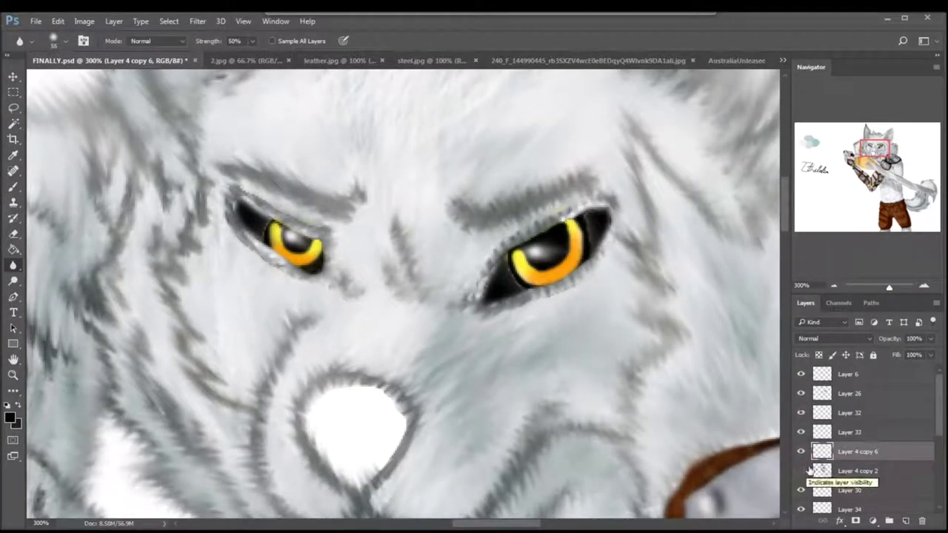
{"action": "left_click_drag", "start_coordinate": [939, 415], "coordinate": [939, 443]}
{"action": "scroll", "coordinate": [801, 390], "scroll_direction": "down", "scroll_amount": 1}
{"action": "left_click", "coordinate": [801, 409]}
{"action": "left_click", "coordinate": [800, 409]}
{"action": "scroll", "coordinate": [802, 455], "scroll_direction": "up", "scroll_amount": 1}
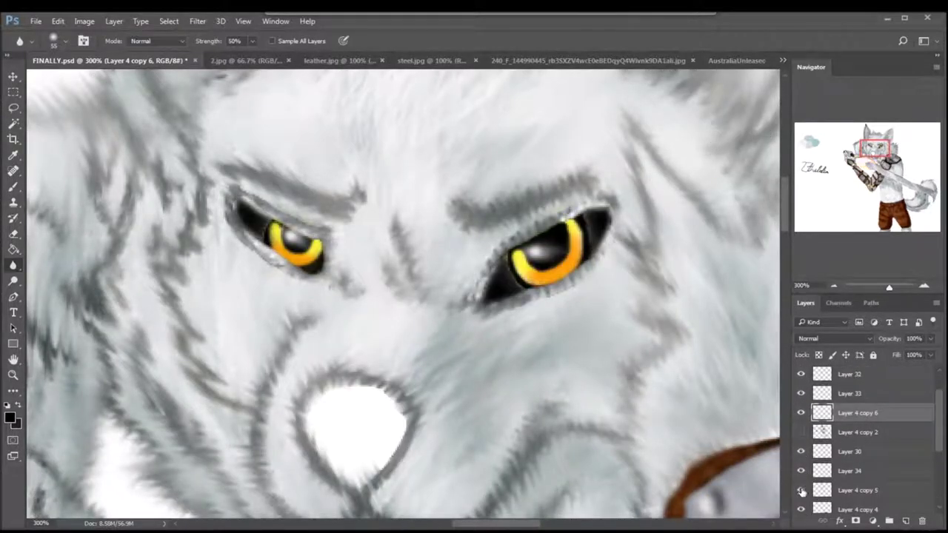
{"action": "scroll", "coordinate": [803, 393], "scroll_direction": "down", "scroll_amount": 3}
{"action": "left_click", "coordinate": [801, 490]}
{"action": "left_click", "coordinate": [801, 490]}
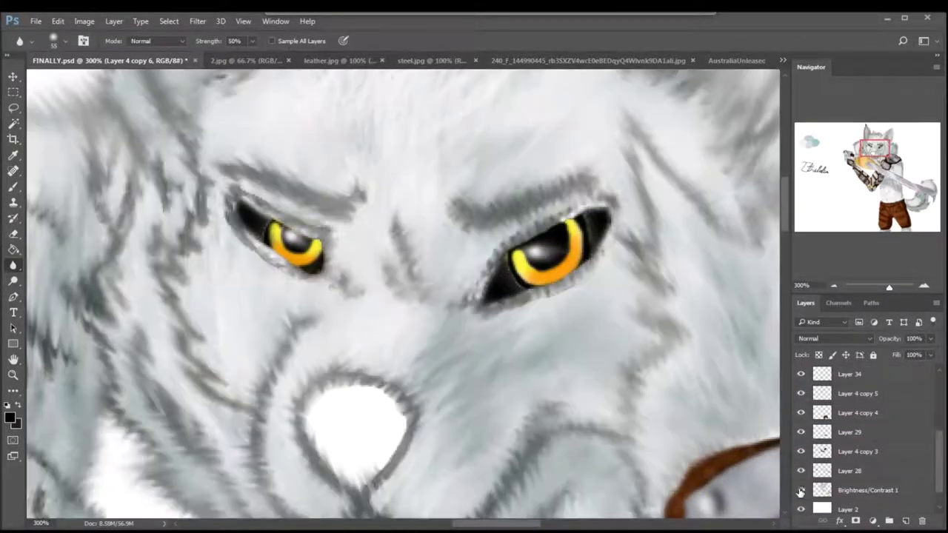
{"action": "left_click", "coordinate": [800, 490]}
Step: Erase the stray outline specks around both eyes on Layer 4 copy 6 and show the Brightness/Contrast 1 fur layer again
{"action": "scroll", "coordinate": [822, 444], "scroll_direction": "up", "scroll_amount": 3}
{"action": "left_click", "coordinate": [826, 431]}
{"action": "key", "text": "e"}
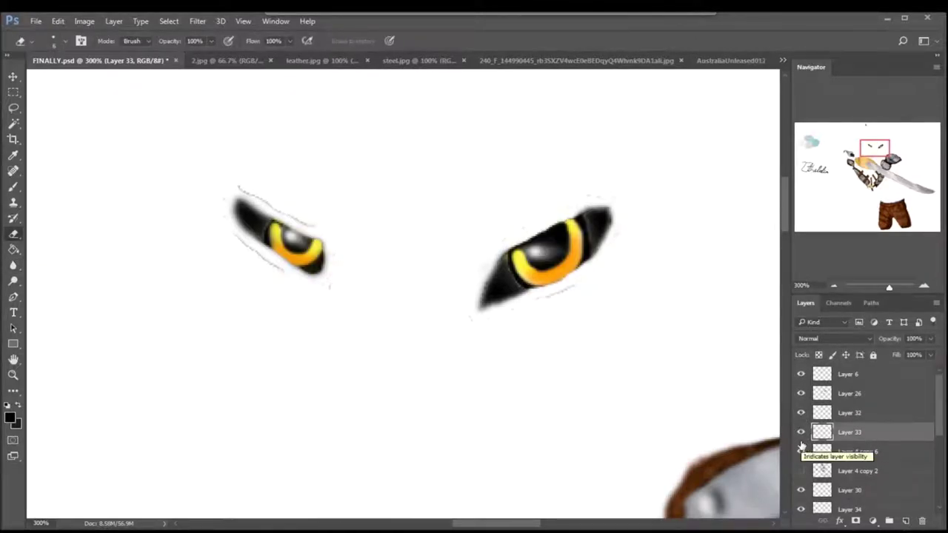
{"action": "left_click", "coordinate": [830, 451]}
{"action": "scroll", "coordinate": [859, 444], "scroll_direction": "down", "scroll_amount": 3}
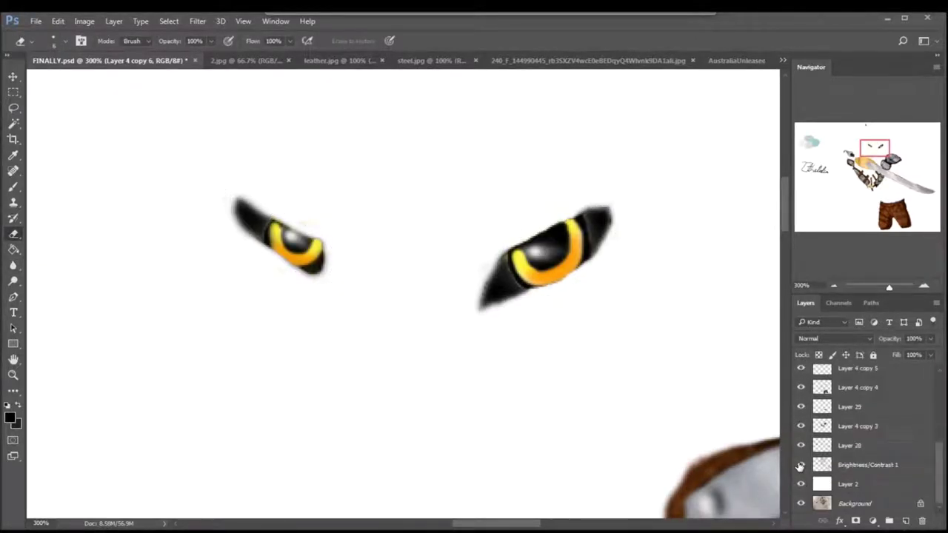
{"action": "left_click", "coordinate": [801, 490]}
Step: Restack the eye layers beneath Layer 4 copy 2 and add a new layer above Layer 33 for the nose
{"action": "scroll", "coordinate": [859, 445], "scroll_direction": "up", "scroll_amount": 3}
{"action": "key", "text": "r"}
{"action": "left_click_drag", "start_coordinate": [371, 296], "coordinate": [461, 246]}
{"action": "left_click", "coordinate": [850, 413]}
{"action": "left_click_drag", "start_coordinate": [849, 413], "coordinate": [850, 444]}
{"action": "key", "text": "ctrl+shift+alt+n"}
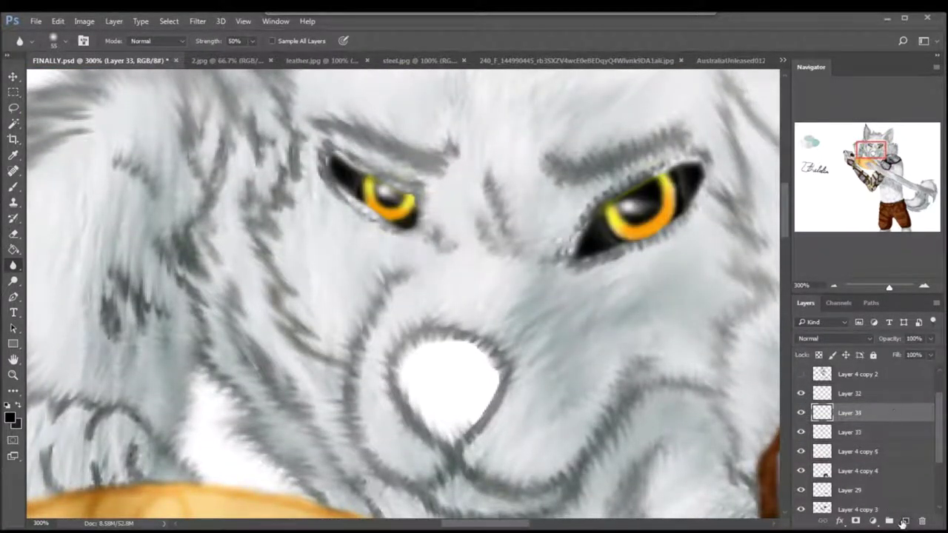
Step: Paint the wolf's nose dark blue on Layer 34 with a 6 px brush
{"action": "left_click", "coordinate": [10, 417]}
{"action": "left_click", "coordinate": [459, 170]}
{"action": "key", "text": "Return"}
{"action": "key", "text": "b"}
{"action": "left_click_drag", "start_coordinate": [436, 334], "coordinate": [504, 377]}
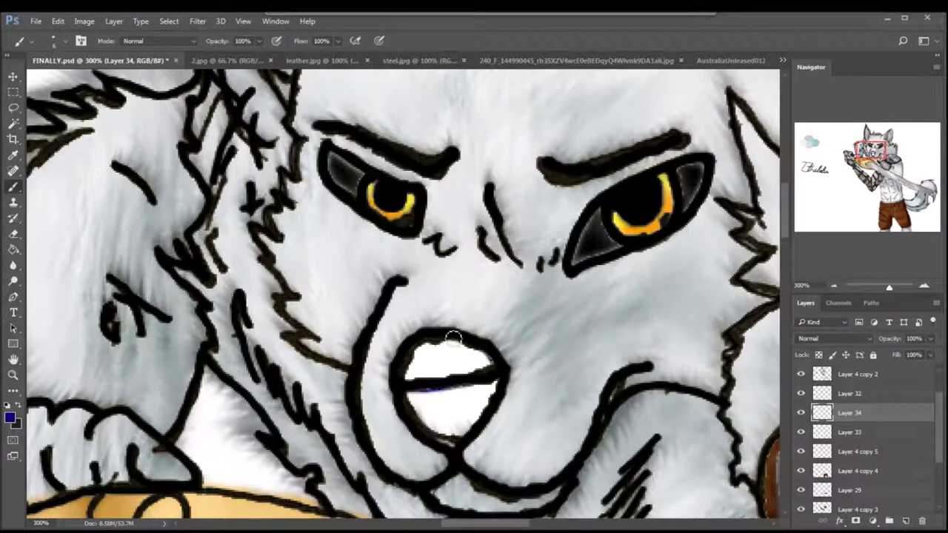
{"action": "mouse_move", "coordinate": [453, 338]}
{"action": "left_mouse_down"}
{"action": "mouse_move", "coordinate": [407, 387]}
{"action": "mouse_move", "coordinate": [444, 385]}
{"action": "left_mouse_up"}
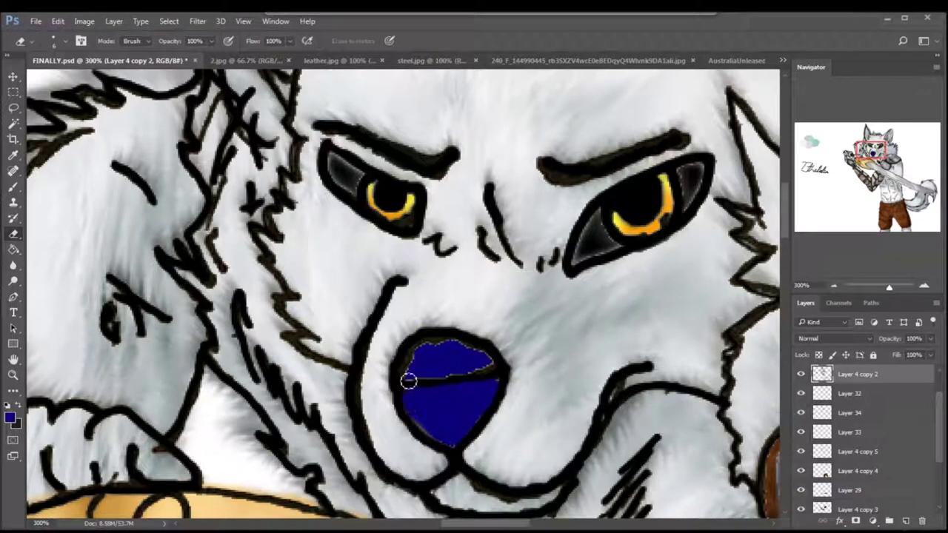
Step: Draw thin black nostril lines on the lower nose on Layer 4 copy 2 and return to Layer 34
{"action": "key", "text": "b"}
{"action": "left_click", "coordinate": [10, 419]}
{"action": "left_click", "coordinate": [612, 133]}
{"action": "left_click", "coordinate": [54, 41]}
{"action": "left_click_drag", "start_coordinate": [419, 418], "coordinate": [473, 440]}
{"action": "left_click", "coordinate": [833, 413]}
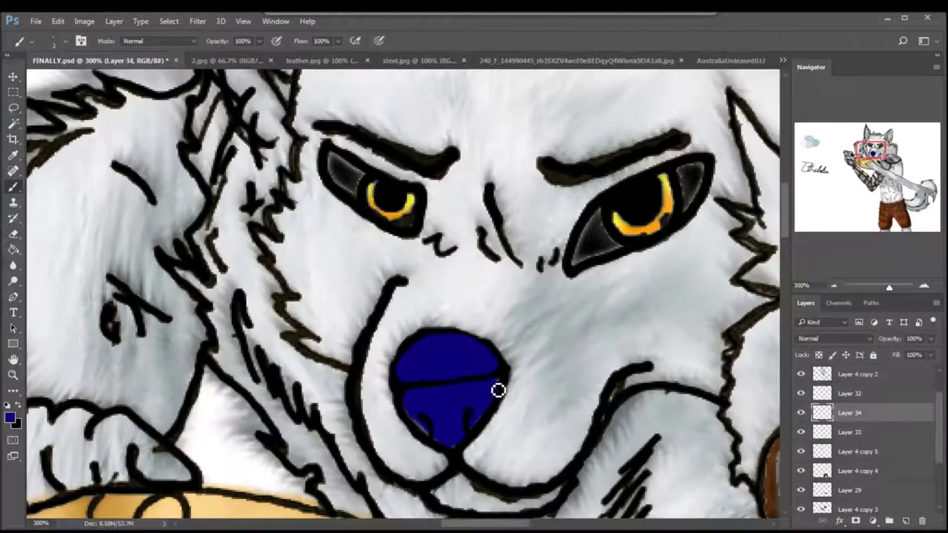
Step: Tidy the nostril lines on Layer 4 copy 2 and copy the line work inside Layer 34's nose shape onto its own layer
{"action": "key", "text": "e"}
{"action": "left_click", "coordinate": [848, 374]}
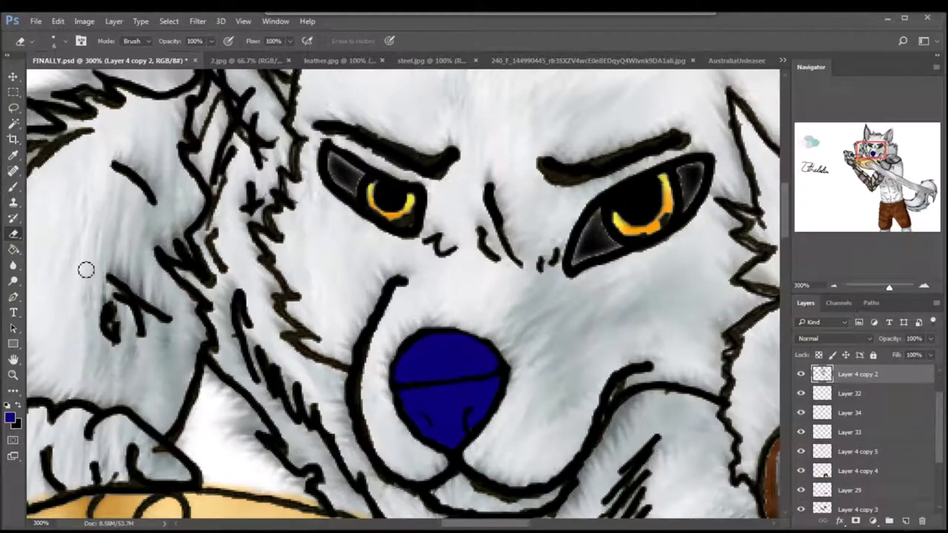
{"action": "key", "text": "x"}
{"action": "key", "text": "b"}
{"action": "left_click", "coordinate": [822, 412], "text": "ctrl"}
{"action": "key", "text": "ctrl+j"}
{"action": "left_click", "coordinate": [848, 397]}
{"action": "key", "text": "ctrl+d"}
{"action": "key", "text": "ctrl+j"}
Step: Hide Layer 4 copy 2 and blend the copied nose lines in Soft Light at 90% opacity
{"action": "key", "text": "l"}
{"action": "left_click", "coordinate": [169, 21]}
{"action": "left_click", "coordinate": [182, 55]}
{"action": "left_click", "coordinate": [801, 393]}
{"action": "key", "text": "9"}
{"action": "key", "text": "b"}
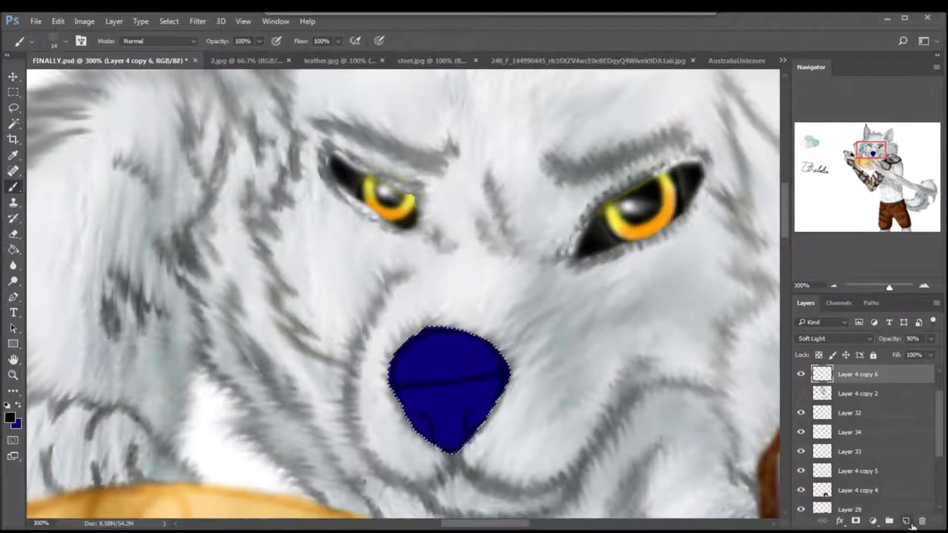
Step: Stipple the nose with black and white speckles on two new layers using a 39 px textured brush, blurring the black layer and blending it in Soft Light
{"action": "left_click", "coordinate": [908, 522]}
{"action": "key", "text": "ctrl+h"}
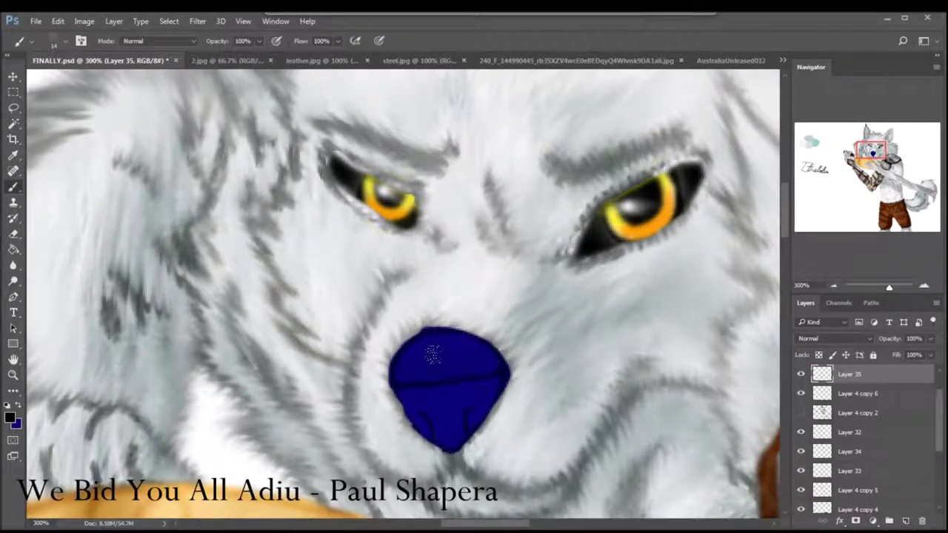
{"action": "key", "text": "bracketright"}
{"action": "key", "text": "bracketright"}
{"action": "key", "text": "bracketright"}
{"action": "key", "text": "bracketright"}
{"action": "key", "text": "bracketright"}
{"action": "key", "text": "ctrl+h"}
{"action": "left_click", "coordinate": [197, 21]}
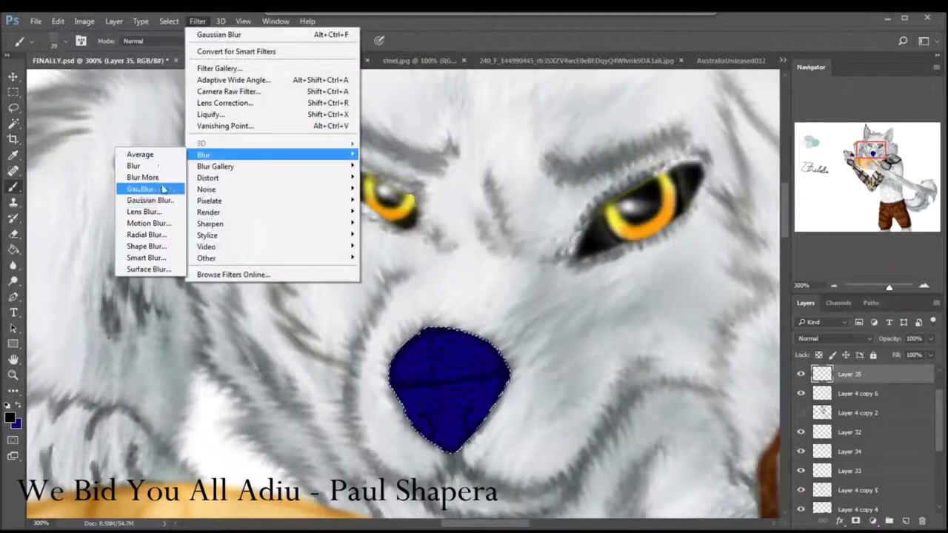
{"action": "left_click", "coordinate": [144, 186]}
{"action": "key", "text": "Return"}
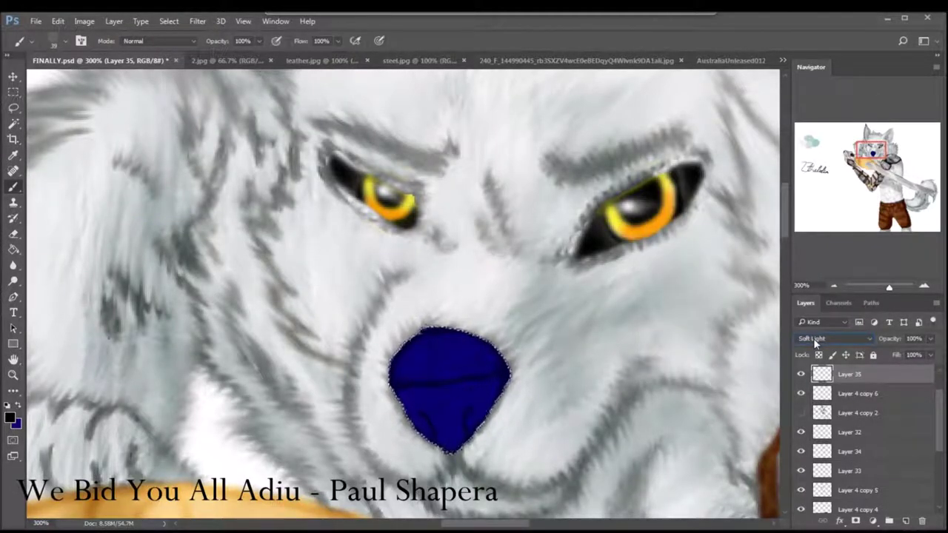
{"action": "key", "text": "ctrl+shift+n"}
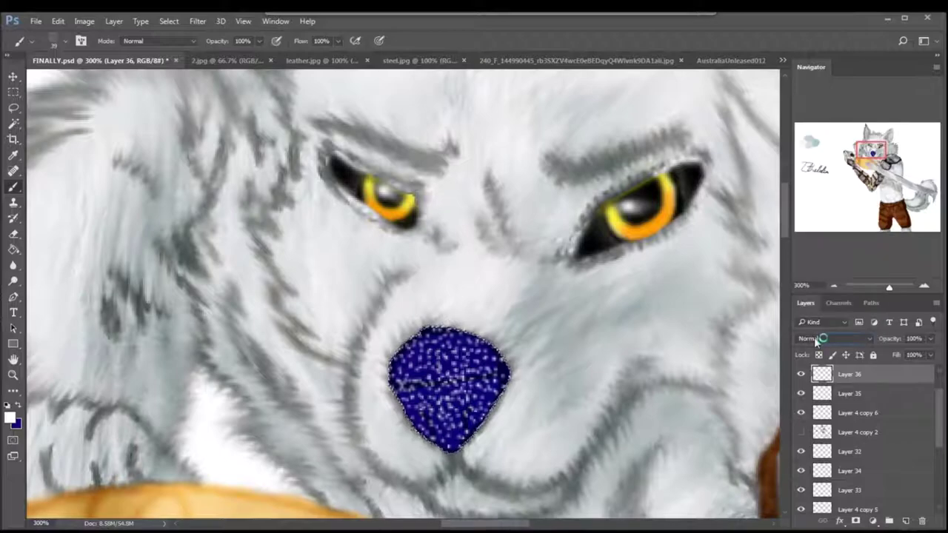
Step: Paint a thin white highlight across the middle of the nose on a new layer with a 3 px brush and soften it with the Blur tool
{"action": "left_click", "coordinate": [54, 41]}
{"action": "left_click", "coordinate": [86, 132]}
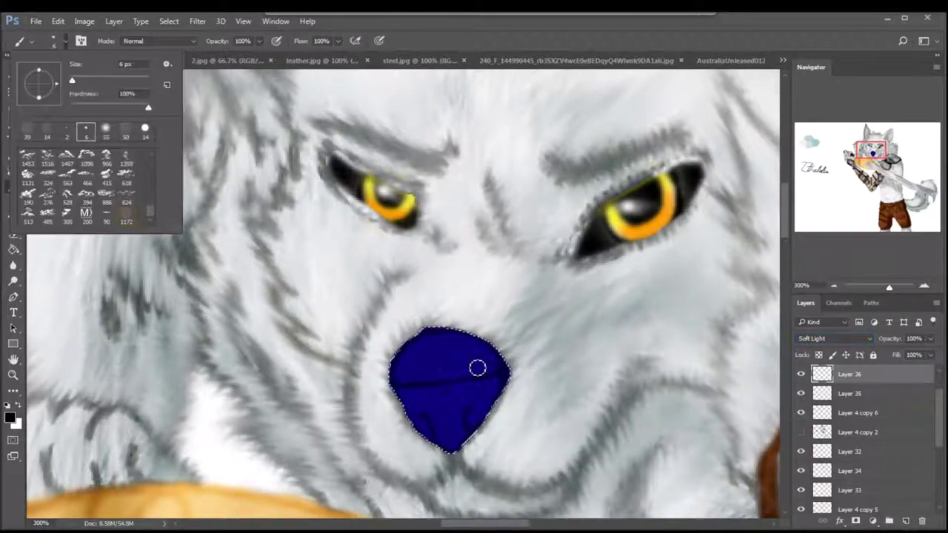
{"action": "key", "text": "Escape"}
{"action": "key", "text": "ctrl+shift+n"}
{"action": "key", "text": "x"}
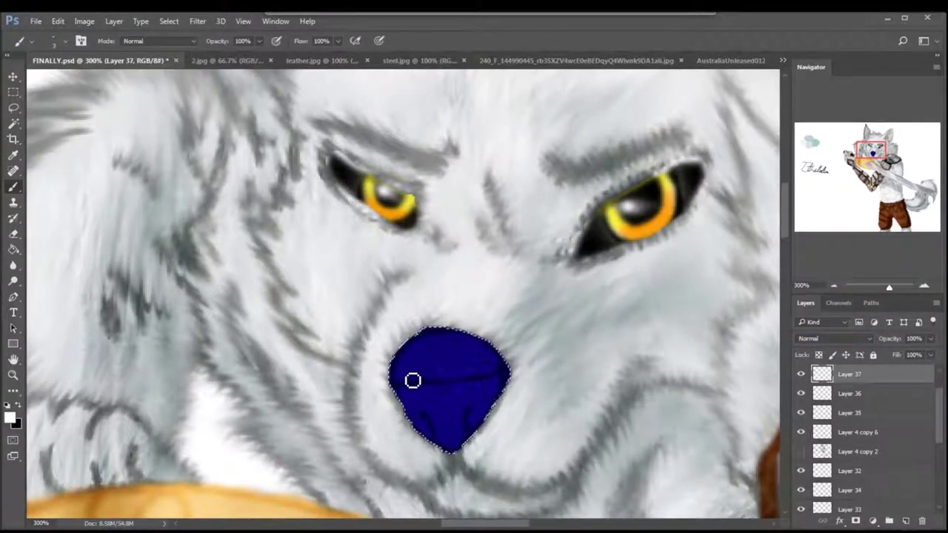
{"action": "left_click", "coordinate": [13, 265]}
{"action": "left_click_drag", "start_coordinate": [406, 376], "coordinate": [445, 375]}
{"action": "left_click", "coordinate": [12, 265]}
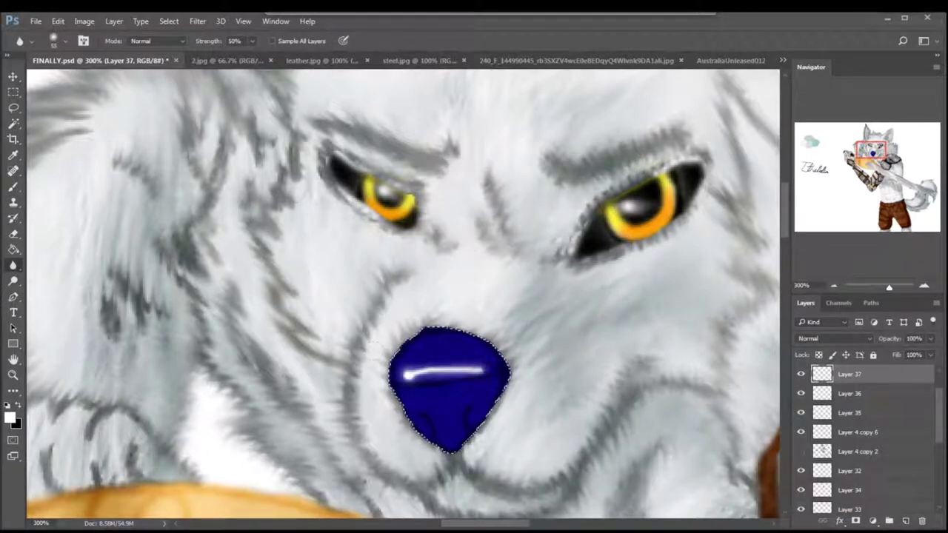
Step: Add white highlights to the nose's upper part and centre below the crease on another new layer, softened with the Blur tool
{"action": "key", "text": "ctrl+shift+n"}
{"action": "key", "text": "b"}
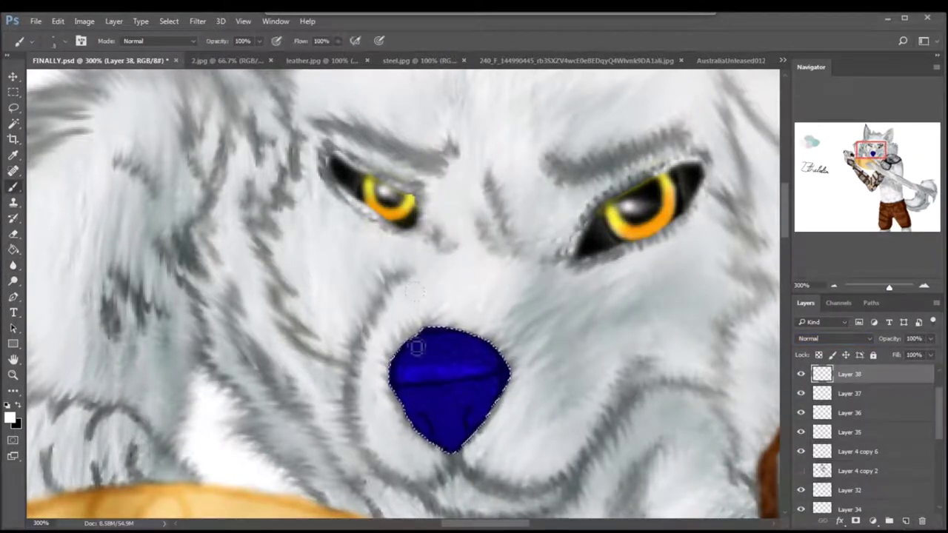
{"action": "left_click", "coordinate": [13, 265]}
{"action": "left_click_drag", "start_coordinate": [421, 345], "coordinate": [480, 345]}
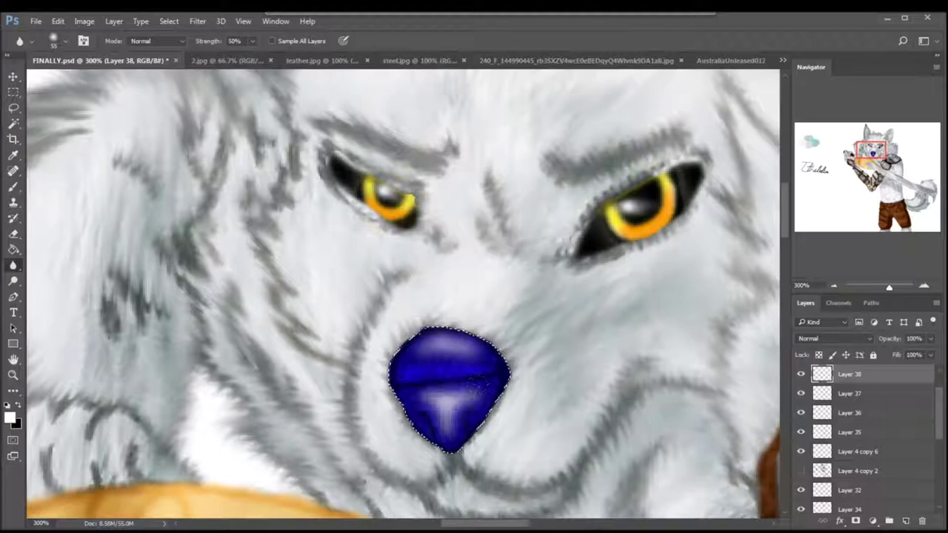
Step: Paint black shadows along the nose's edge, crease and nostrils on a new layer, apply Gaussian Blur and blend the layer in Soft Light
{"action": "key", "text": "ctrl+shift+alt+n"}
{"action": "key", "text": "d"}
{"action": "key", "text": "b"}
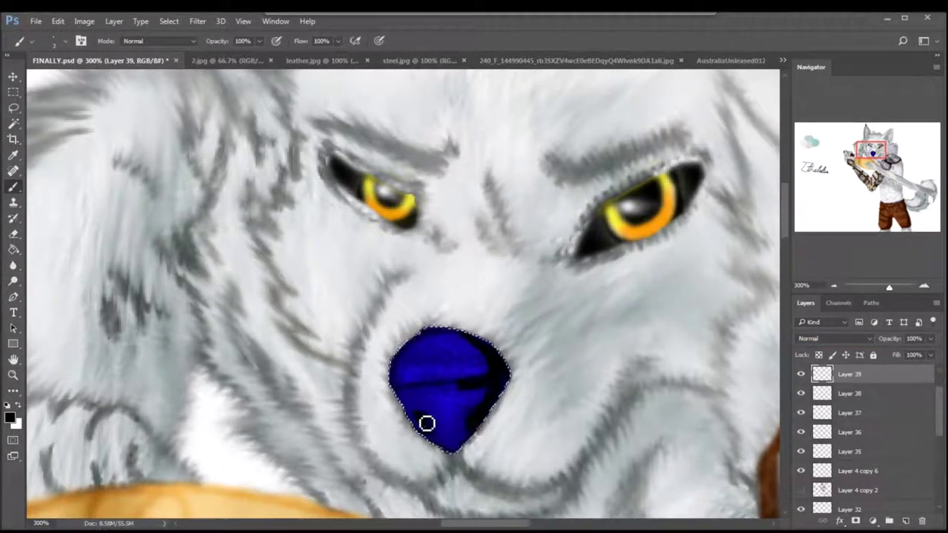
{"action": "left_click", "coordinate": [197, 20]}
{"action": "left_click", "coordinate": [400, 212]}
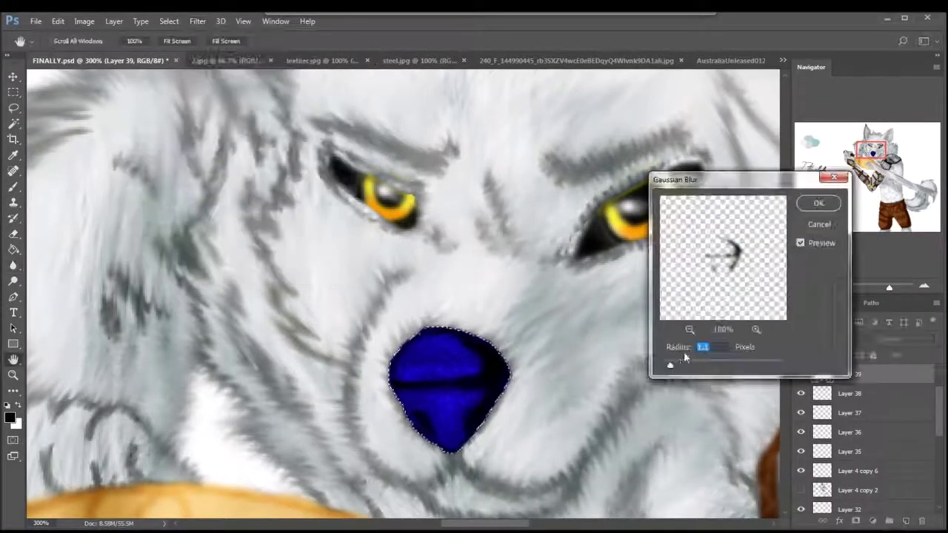
{"action": "key", "text": "Return"}
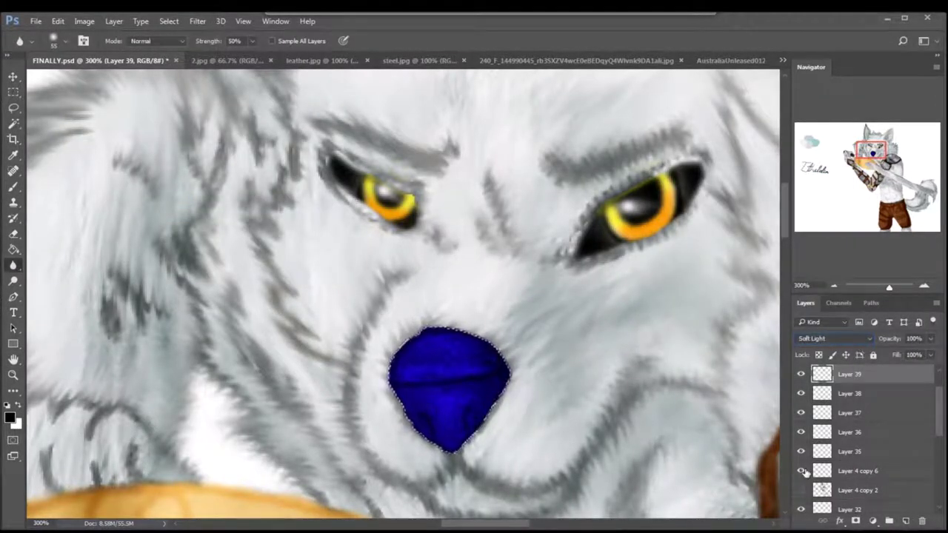
Step: Apply Gaussian Blur to the nose lines on Layer 4 copy 6 and clear the selection, keeping the layer at 90% opacity
{"action": "left_click", "coordinate": [837, 471]}
{"action": "left_click", "coordinate": [197, 20]}
{"action": "left_click", "coordinate": [400, 212]}
{"action": "key", "text": "Return"}
{"action": "key", "text": "l"}
{"action": "key", "text": "9"}
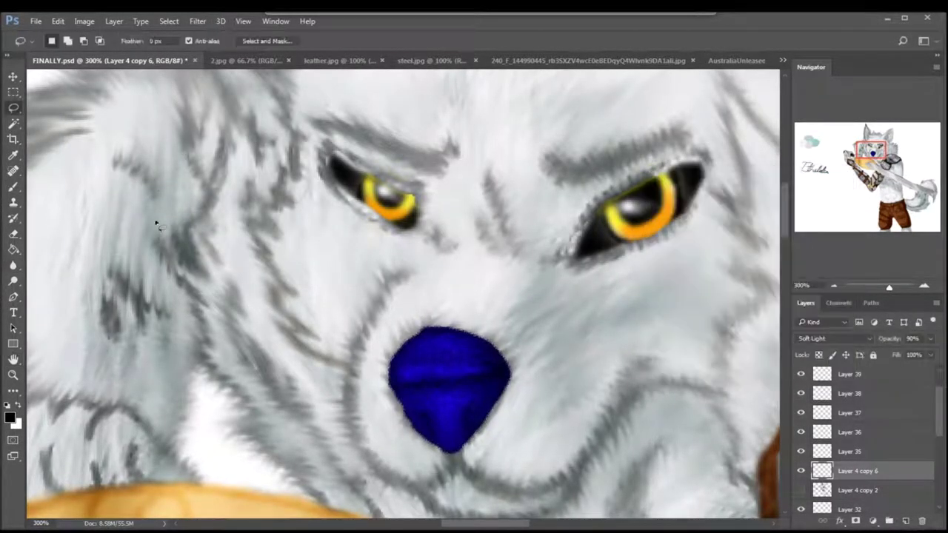
Step: Move Layer 34 up to the other nose layers and merge them all into Layer 39
{"action": "key", "text": "ctrl+alt+z"}
{"action": "key", "text": "ctrl+alt+z"}
{"action": "key", "text": "ctrl+alt+z"}
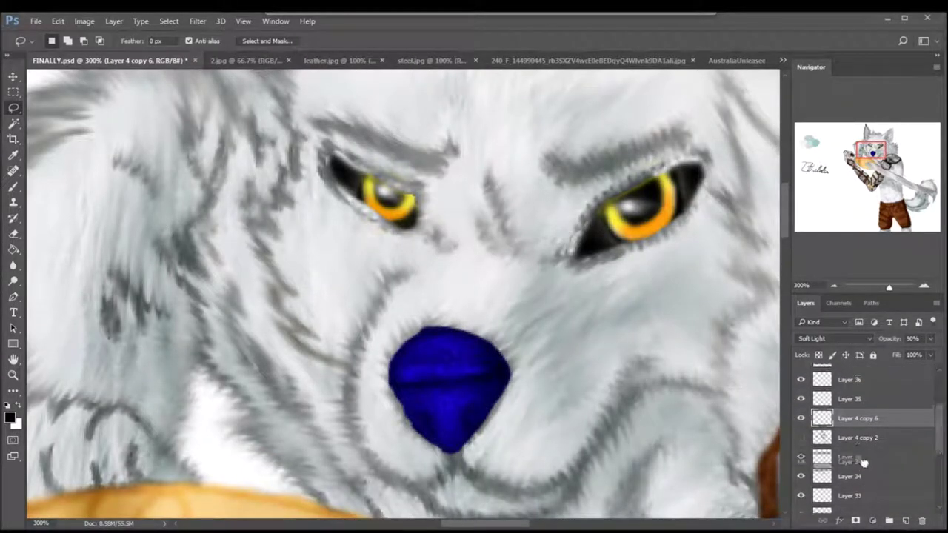
{"action": "key", "text": "ctrl+alt+z"}
Step: Try to erase the nose's rim on Layer 39 along a selection loaded from the fur layer, undo it and deselect
{"action": "left_click", "coordinate": [822, 449], "text": "ctrl"}
{"action": "scroll", "coordinate": [852, 444], "scroll_direction": "down", "scroll_amount": 3}
{"action": "key", "text": "e"}
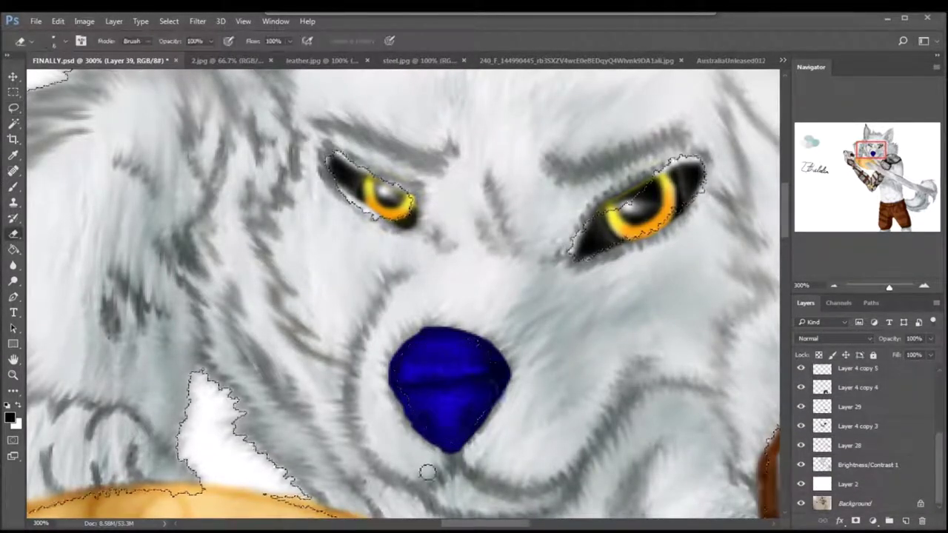
{"action": "key", "text": "ctrl+alt+z"}
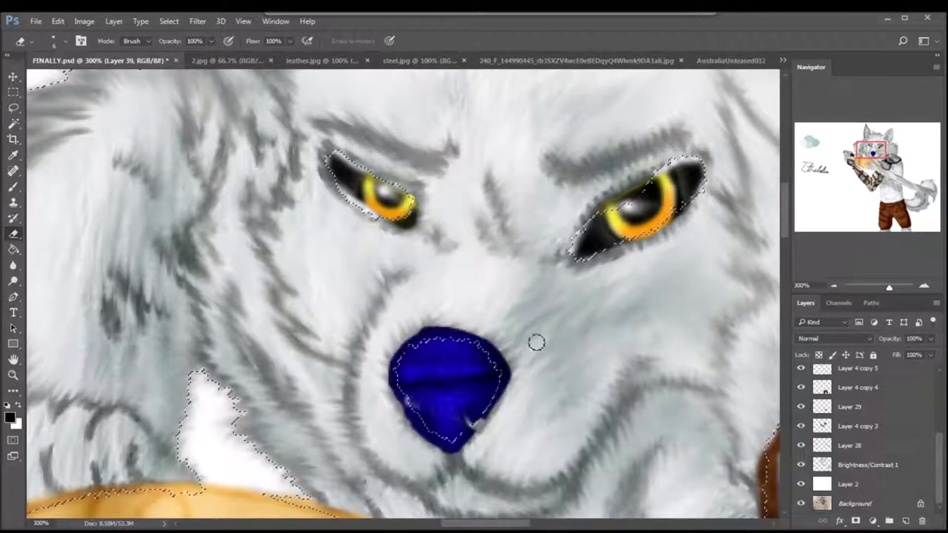
{"action": "key", "text": "ctrl+d"}
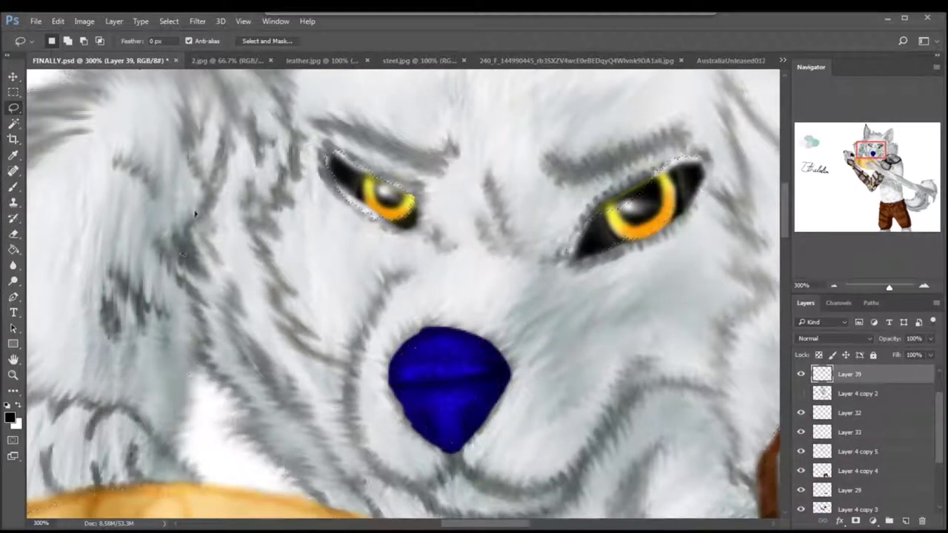
Step: Smudge the nose's top edge into strands on Layer 39 and smooth the fur above it on the Brightness/Contrast 1 layer
{"action": "right_click", "coordinate": [13, 264]}
{"action": "left_click", "coordinate": [55, 283]}
{"action": "left_click_drag", "start_coordinate": [417, 387], "coordinate": [481, 370]}
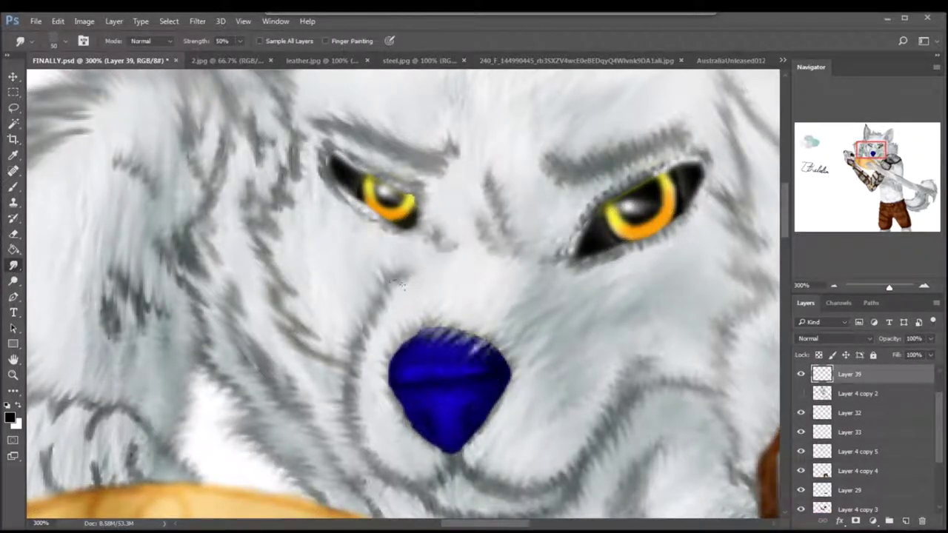
{"action": "scroll", "coordinate": [848, 472], "scroll_direction": "down", "scroll_amount": 5}
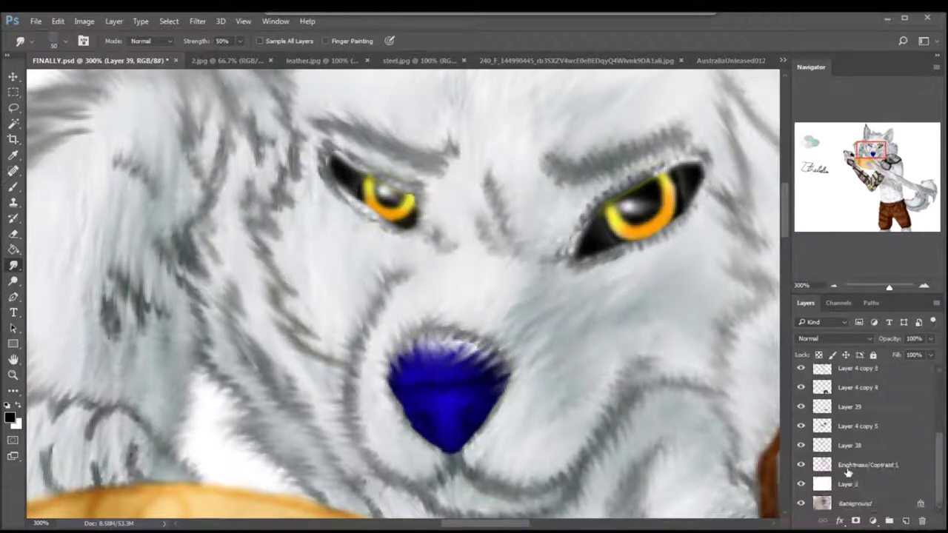
{"action": "left_click", "coordinate": [848, 466]}
{"action": "key", "text": "l"}
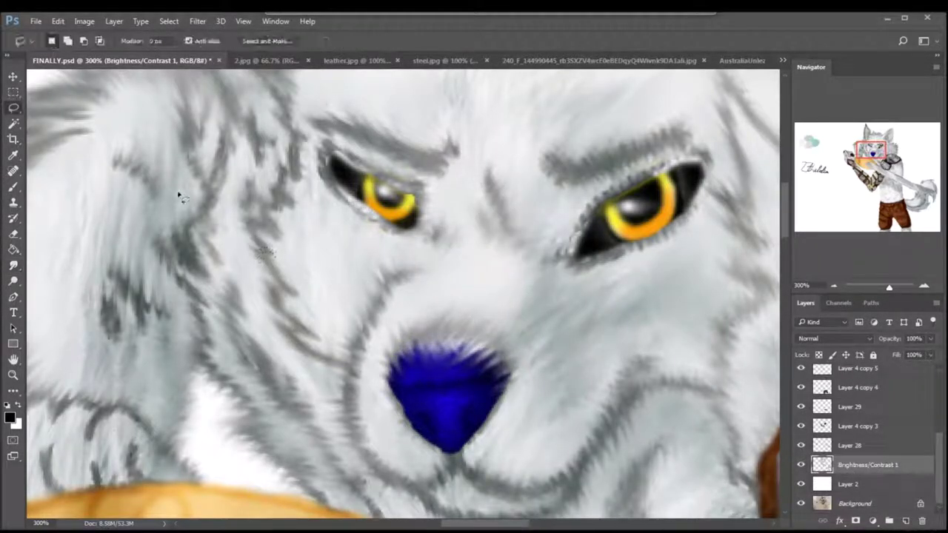
Step: Handwrite a three-line black note beneath the signature on Layer 2 and cover it with white paint
{"action": "key", "text": "ctrl+minus"}
{"action": "key", "text": "ctrl+minus"}
{"action": "key", "text": "ctrl+minus"}
{"action": "key", "text": "ctrl+minus"}
{"action": "left_click", "coordinate": [844, 486]}
{"action": "key", "text": "x"}
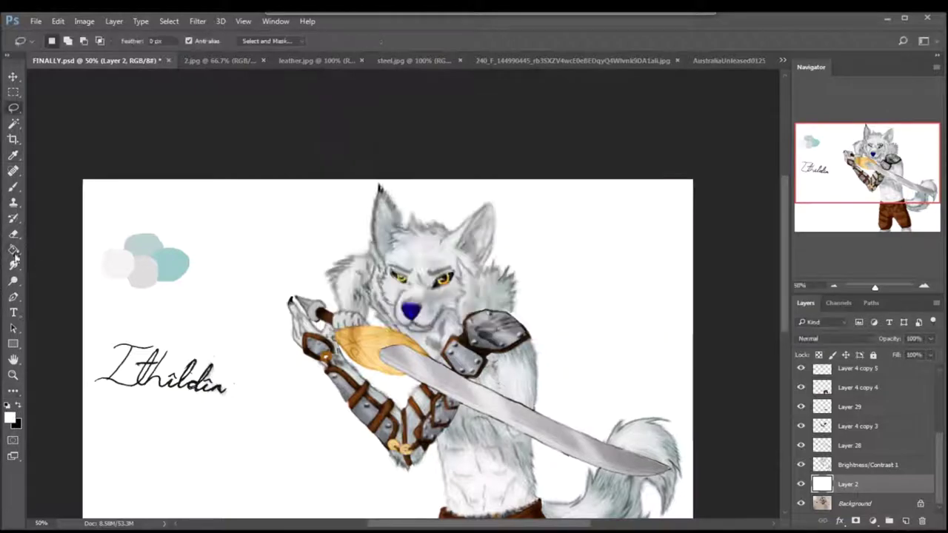
{"action": "left_click", "coordinate": [13, 249]}
{"action": "scroll", "coordinate": [236, 265], "scroll_direction": "down", "scroll_amount": 3}
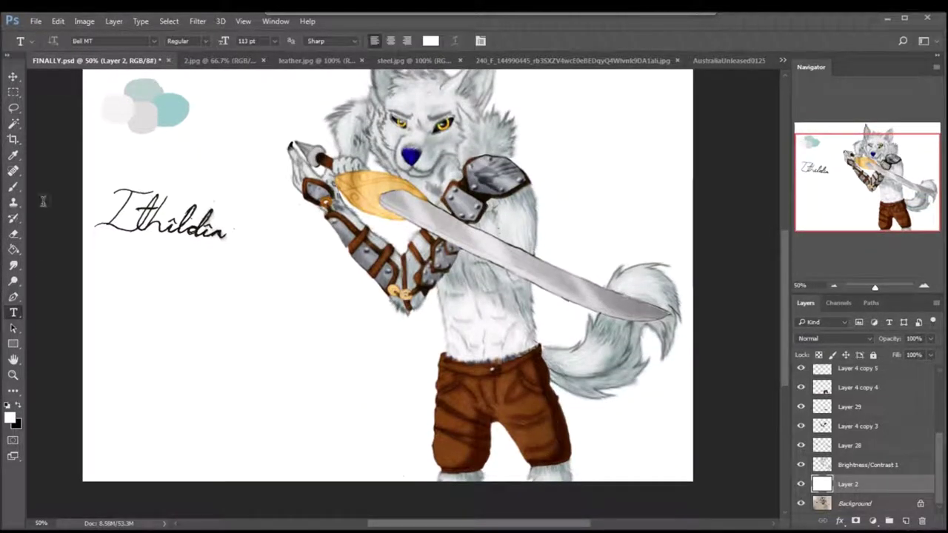
{"action": "key", "text": "b"}
{"action": "left_click", "coordinate": [18, 405]}
{"action": "left_click_drag", "start_coordinate": [110, 284], "coordinate": [166, 290]}
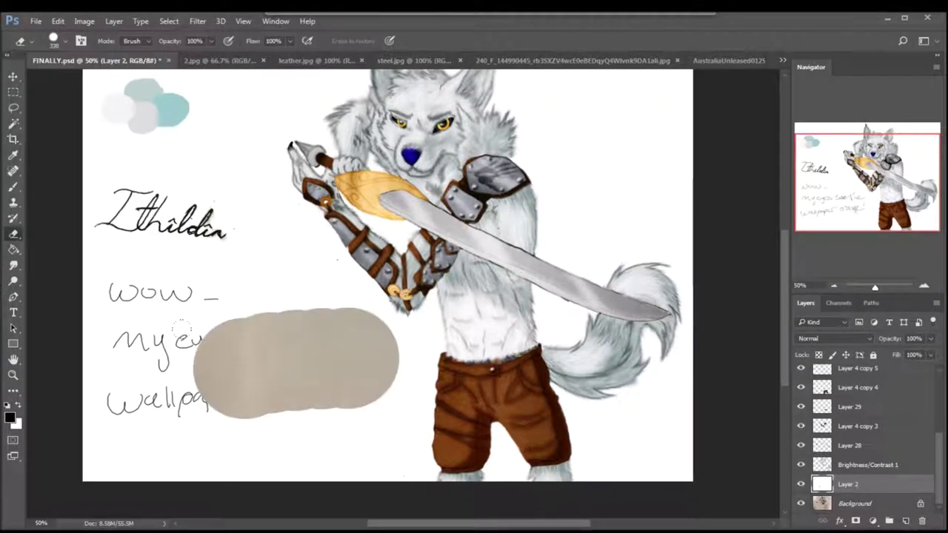
{"action": "key", "text": "x"}
{"action": "mouse_move", "coordinate": [311, 311]}
{"action": "left_mouse_down"}
{"action": "mouse_move", "coordinate": [163, 348]}
{"action": "mouse_move", "coordinate": [148, 403]}
{"action": "left_mouse_up"}
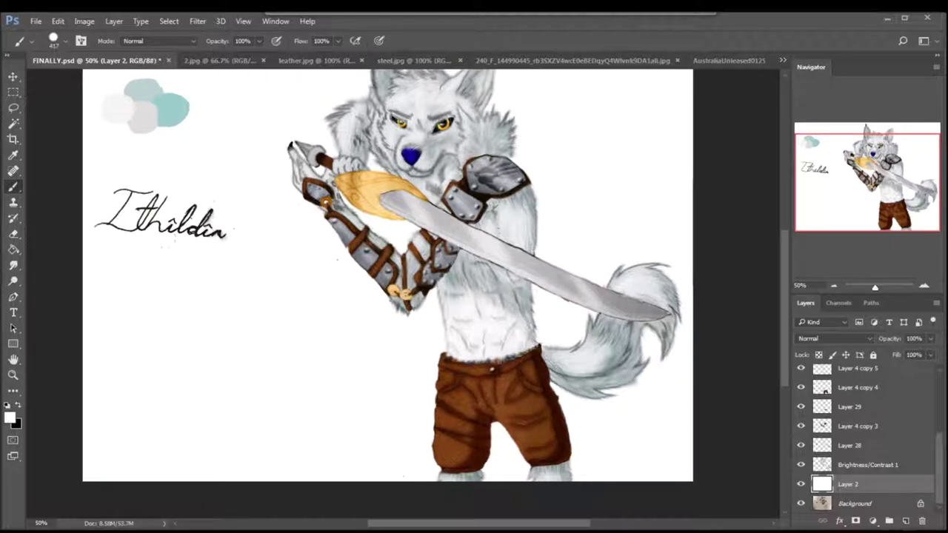
Step: Soften the trouser outlines on Layer 4 copy 4 and the arm guard's edge near the sword on Layer 28 with the Blur tool
{"action": "key", "text": "r"}
{"action": "left_click", "coordinate": [857, 387]}
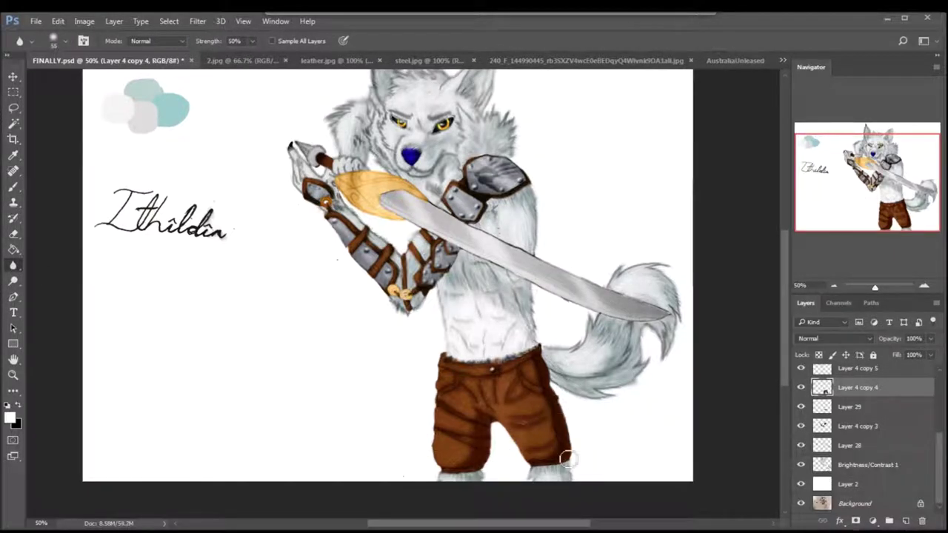
{"action": "scroll", "coordinate": [229, 203], "scroll_direction": "up", "scroll_amount": 3}
{"action": "scroll", "coordinate": [799, 375], "scroll_direction": "up", "scroll_amount": 3}
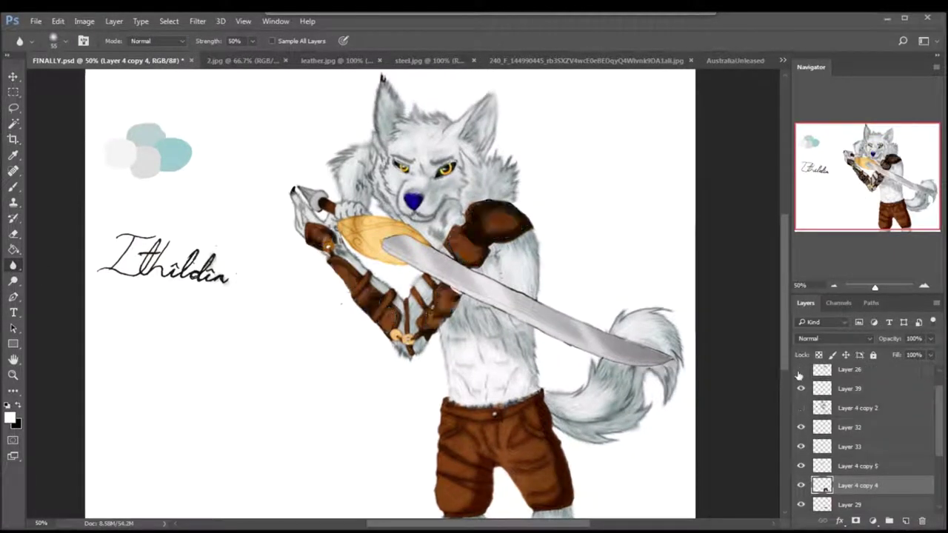
{"action": "left_click", "coordinate": [800, 468]}
{"action": "scroll", "coordinate": [799, 489], "scroll_direction": "down", "scroll_amount": 3}
{"action": "left_click", "coordinate": [851, 446]}
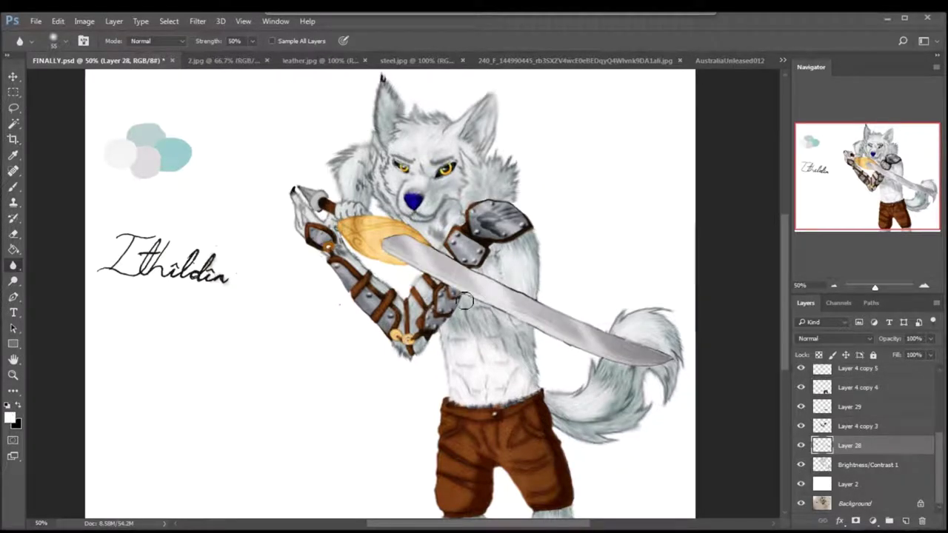
{"action": "key", "text": "l"}
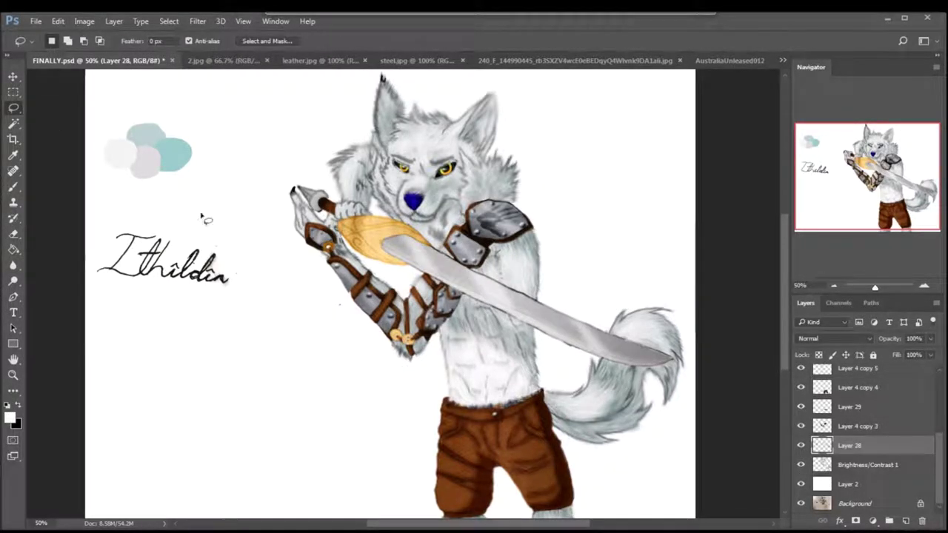
Step: Add the signature's name as black 113 pt Bell MT text beneath the handwritten signature
{"action": "key", "text": "t"}
{"action": "left_click", "coordinate": [178, 337]}
{"action": "type", "text": "Ithildin"}
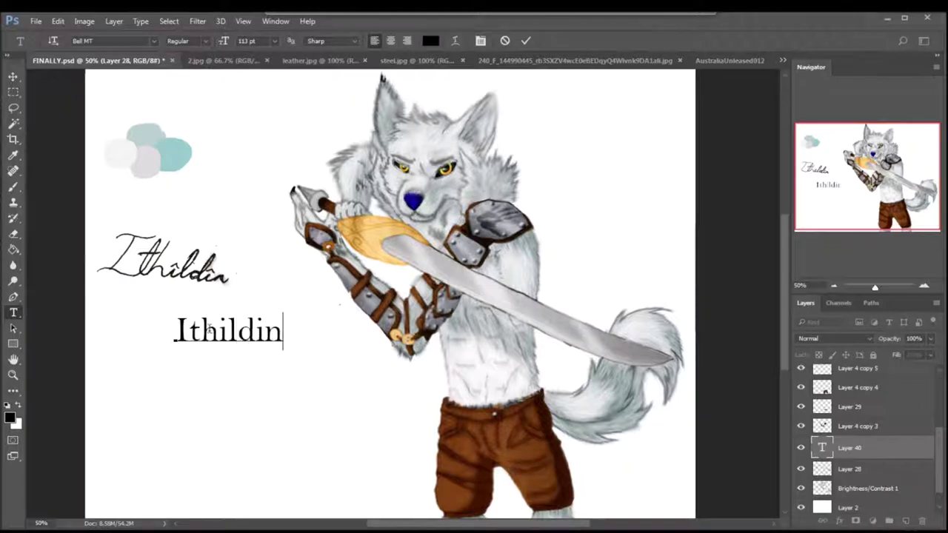
Step: Select the whole text and try the fonts Bernard MT Condensed and Agency FB on it
{"action": "key", "text": "ctrl+a"}
{"action": "left_click", "coordinate": [114, 41]}
{"action": "key", "text": "Down"}
{"action": "left_click", "coordinate": [135, 41]}
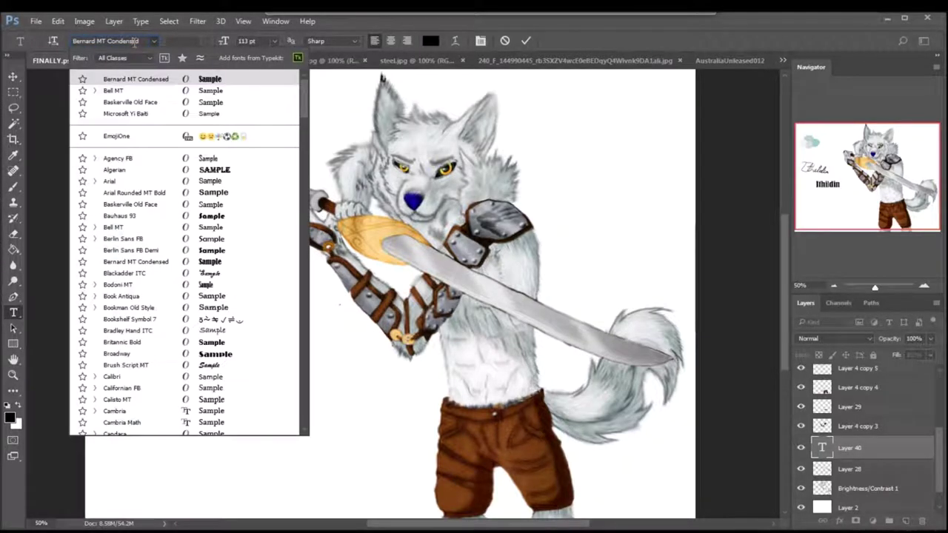
{"action": "left_click", "coordinate": [135, 42]}
{"action": "left_click", "coordinate": [115, 41]}
{"action": "type", "text": "askerville Old Face"}
{"action": "key", "text": "Return"}
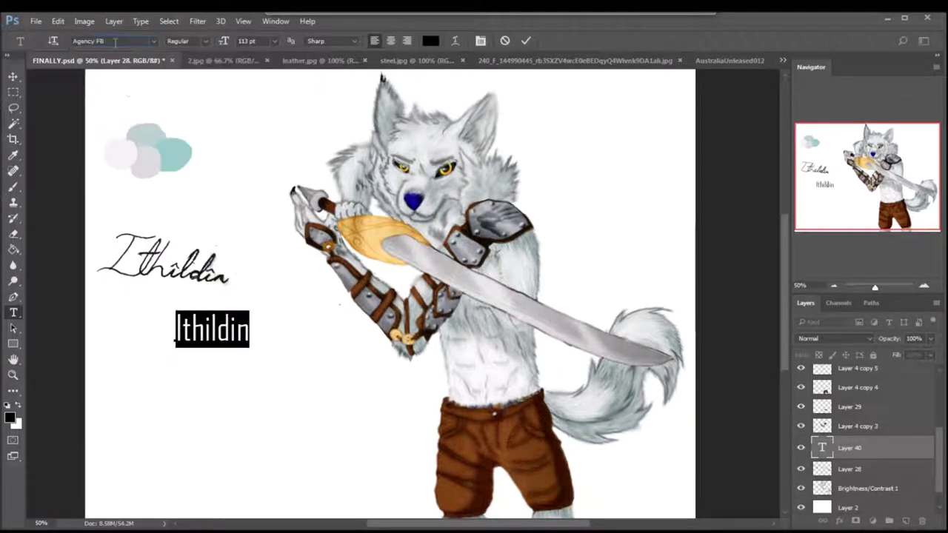
Step: Try further fonts on the whole text, including Bradley Hand ITC and DancingVampyrish
{"action": "key", "text": "Down"}
{"action": "key", "text": "Down"}
{"action": "key", "text": "Down"}
{"action": "key", "text": "Down"}
{"action": "key", "text": "Down"}
{"action": "key", "text": "Down"}
{"action": "key", "text": "Down"}
{"action": "key", "text": "Down"}
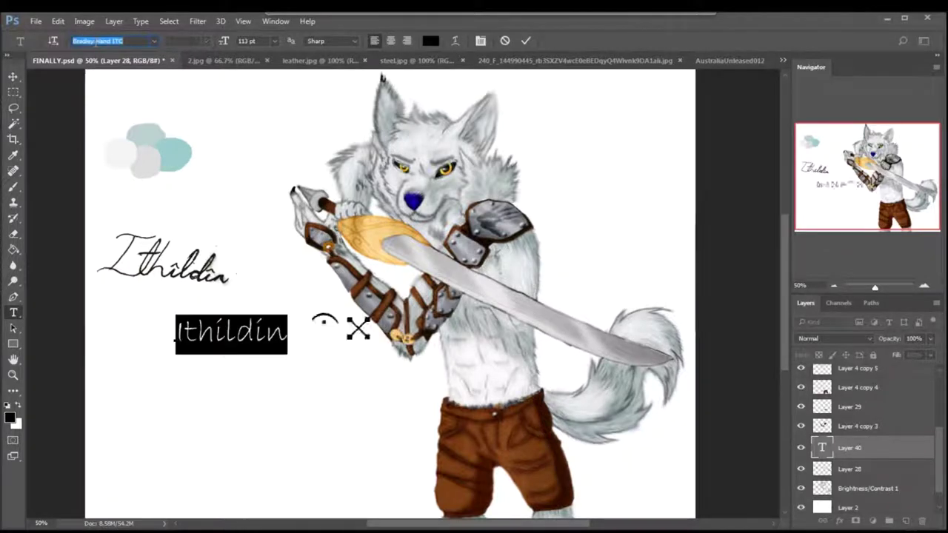
{"action": "key", "text": "Down"}
{"action": "key", "text": "Down"}
{"action": "key", "text": "Down"}
{"action": "key", "text": "Down"}
{"action": "key", "text": "Down"}
{"action": "key", "text": "Down"}
{"action": "key", "text": "Down"}
{"action": "key", "text": "Down"}
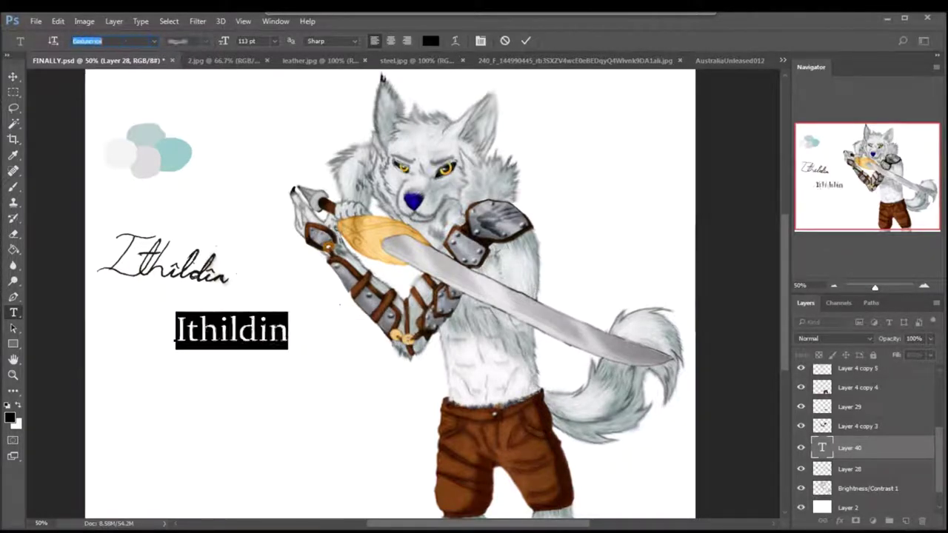
{"action": "key", "text": "Down"}
{"action": "left_click", "coordinate": [169, 385]}
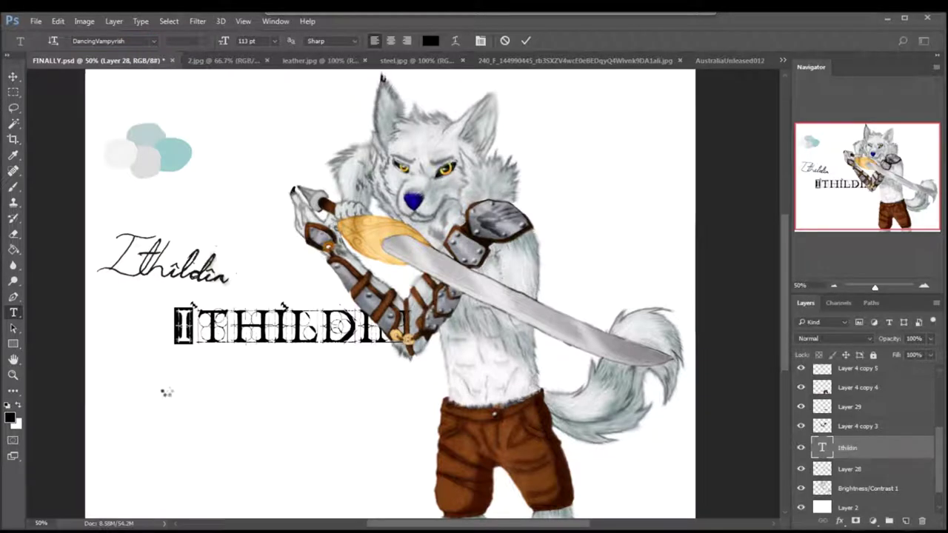
Step: Set the whole text in Edwardian Script ITC at 189 pt, directly beneath the handwritten signature
{"action": "key", "text": "ctrl+a"}
{"action": "left_click", "coordinate": [111, 41]}
{"action": "key", "text": "Down"}
{"action": "key", "text": "Down"}
{"action": "key", "text": "Down"}
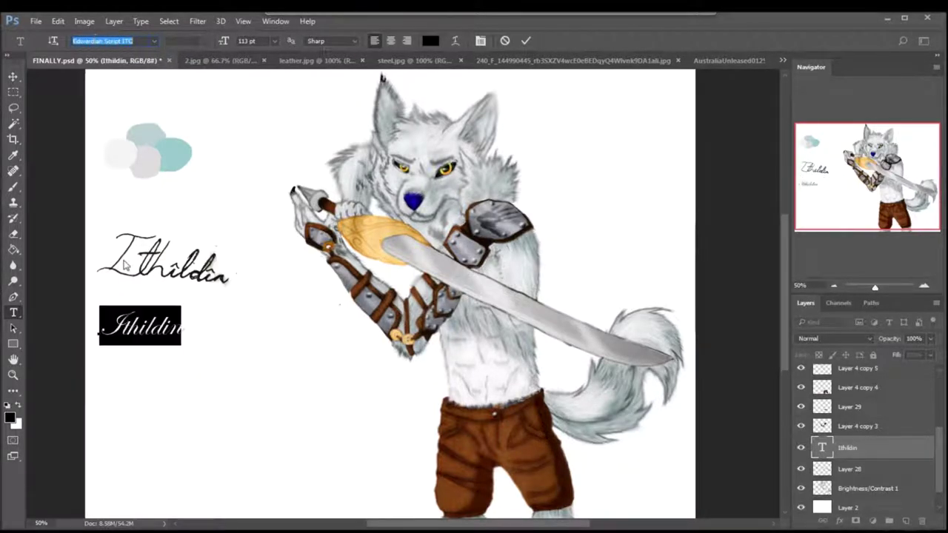
Step: Outline the handwritten signature with the Lasso tool and fill the selection with white on a new layer to cover it
{"action": "left_click", "coordinate": [13, 107]}
{"action": "left_click", "coordinate": [19, 405]}
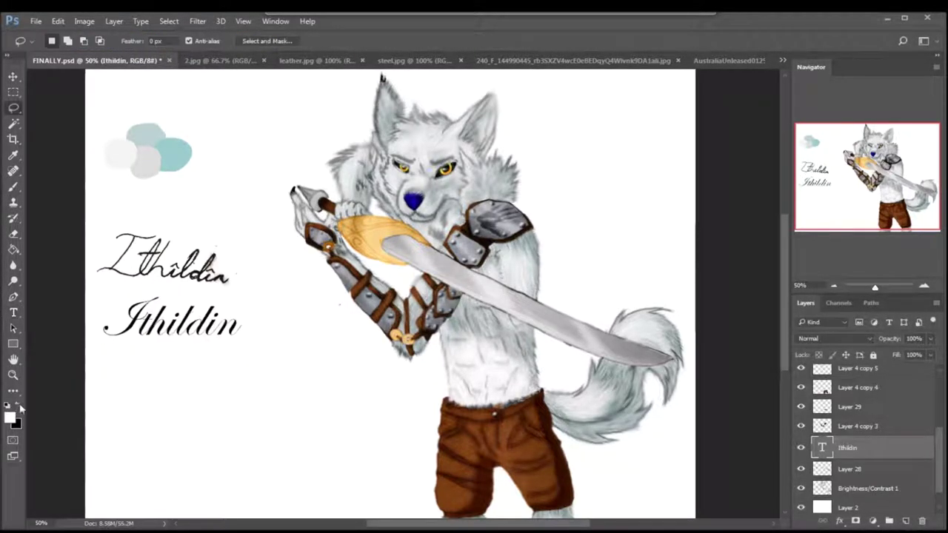
{"action": "left_click", "coordinate": [907, 520]}
{"action": "mouse_move", "coordinate": [127, 217]}
{"action": "left_mouse_down"}
{"action": "mouse_move", "coordinate": [236, 268]}
{"action": "mouse_move", "coordinate": [127, 219]}
{"action": "left_mouse_up"}
{"action": "key", "text": "alt+BackSpace"}
{"action": "left_click", "coordinate": [848, 466]}
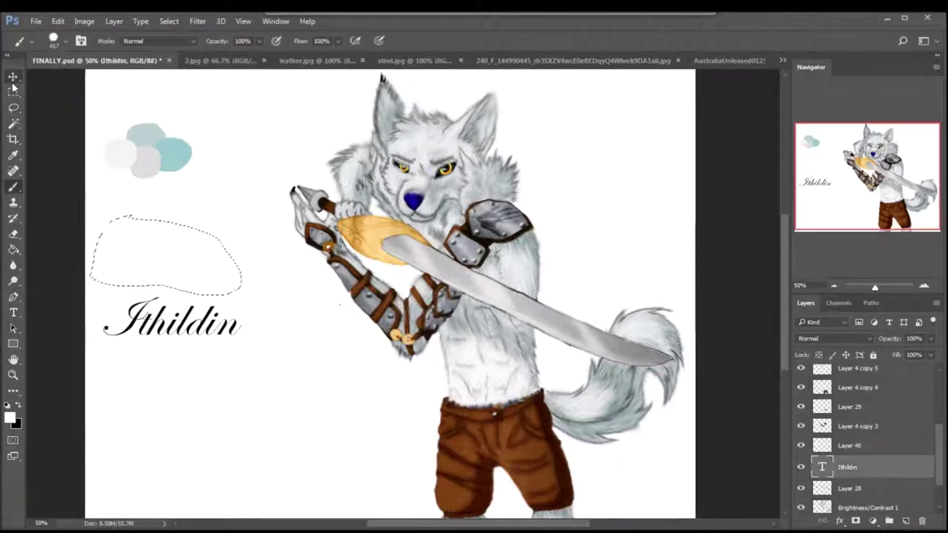
Step: Raise the script text above Layer 40 and move the lettering up and closer to the wolf's arm
{"action": "key", "text": "v"}
{"action": "left_click_drag", "start_coordinate": [169, 386], "coordinate": [164, 384]}
{"action": "key", "text": "ctrl+]"}
{"action": "mouse_move", "coordinate": [197, 340]}
{"action": "left_mouse_down"}
{"action": "mouse_move", "coordinate": [197, 296]}
{"action": "mouse_move", "coordinate": [240, 296]}
{"action": "left_mouse_up"}
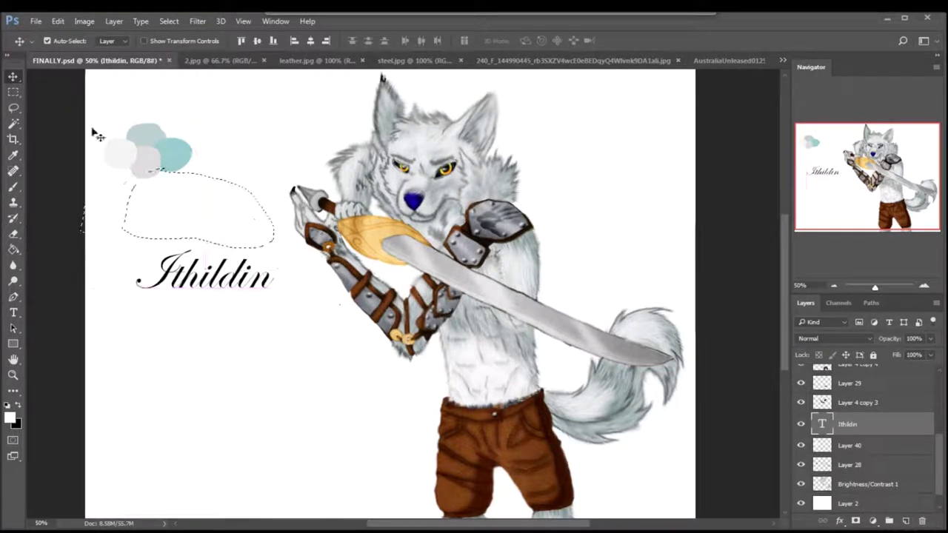
Step: Add a circumflex-shaped character as black 189 pt Edwardian Script ITC text and move it away from beneath the lettering
{"action": "key", "text": "l"}
{"action": "key", "text": "t"}
{"action": "left_click", "coordinate": [232, 339]}
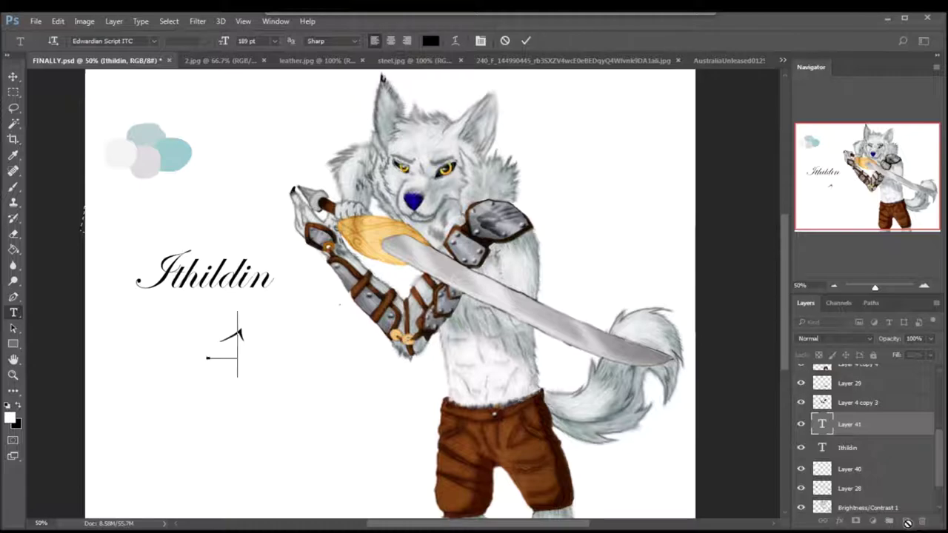
{"action": "key", "text": "v"}
{"action": "left_click_drag", "start_coordinate": [231, 335], "coordinate": [409, 296]}
Step: Fit the circumflex over the lettering's first lowercase i and place a copy over the second lowercase i
{"action": "key", "text": "ctrl+t"}
{"action": "key", "text": "ctrl+plus"}
{"action": "key", "text": "ctrl+plus"}
{"action": "key", "text": "ctrl+plus"}
{"action": "scroll", "coordinate": [153, 336], "scroll_direction": "left", "scroll_amount": 5}
{"action": "key", "text": "Return"}
{"action": "key", "text": "ctrl+z"}
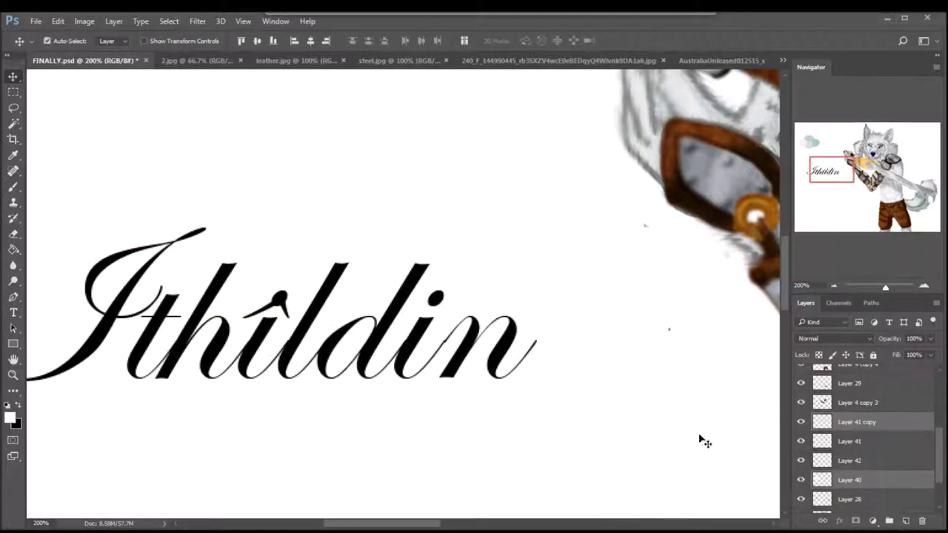
{"action": "left_click_drag", "start_coordinate": [280, 302], "coordinate": [437, 304]}
Step: Erase the dots of both lowercase i's on Layer 42 beneath their circumflexes
{"action": "key", "text": "e"}
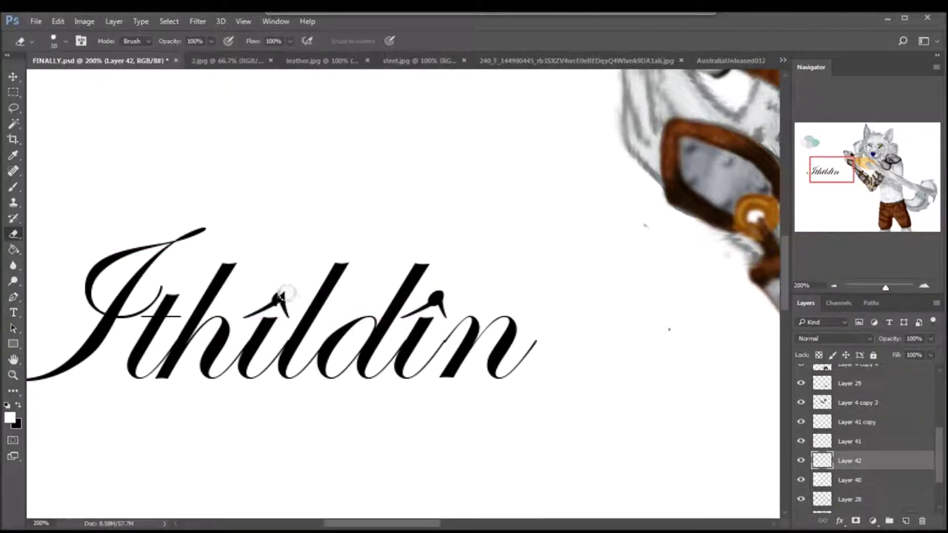
{"action": "key", "text": "ctrl+minus"}
{"action": "key", "text": "ctrl+minus"}
{"action": "key", "text": "ctrl+minus"}
{"action": "scroll", "coordinate": [896, 355], "scroll_direction": "up", "scroll_amount": 1}
{"action": "left_click", "coordinate": [849, 393]}
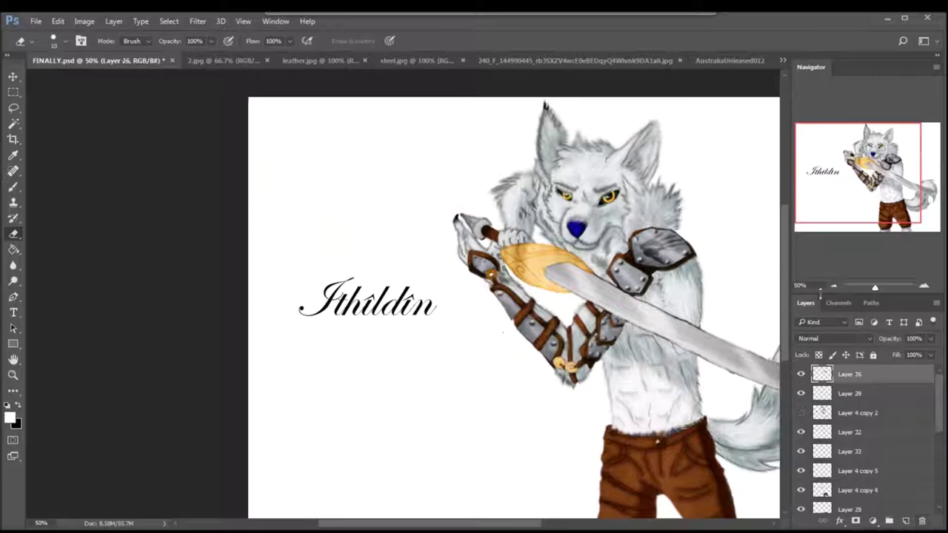
Step: Draw a rectangular marquee selection along the outer edge of the canvas on the lettering's side
{"action": "key", "text": "m"}
{"action": "key", "text": "ctrl+minus"}
{"action": "left_click_drag", "start_coordinate": [224, 95], "coordinate": [239, 321]}
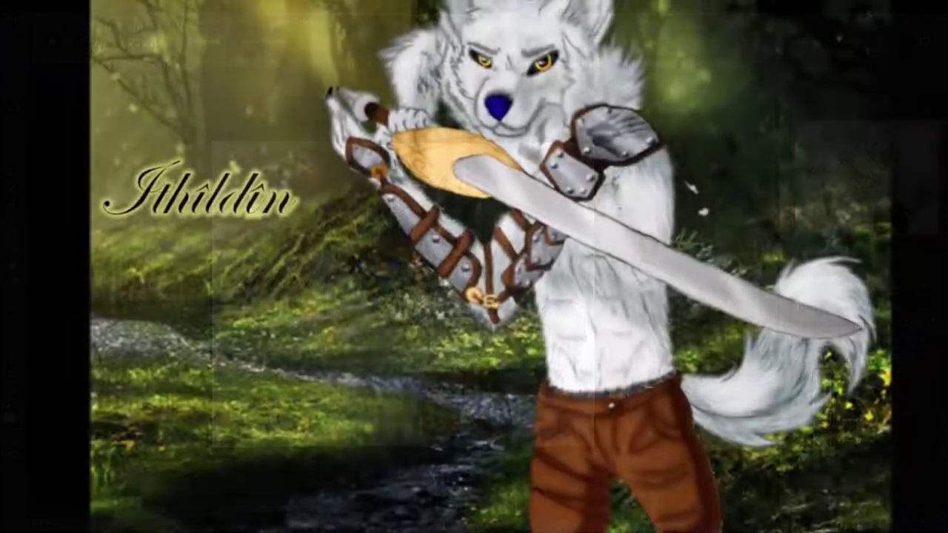